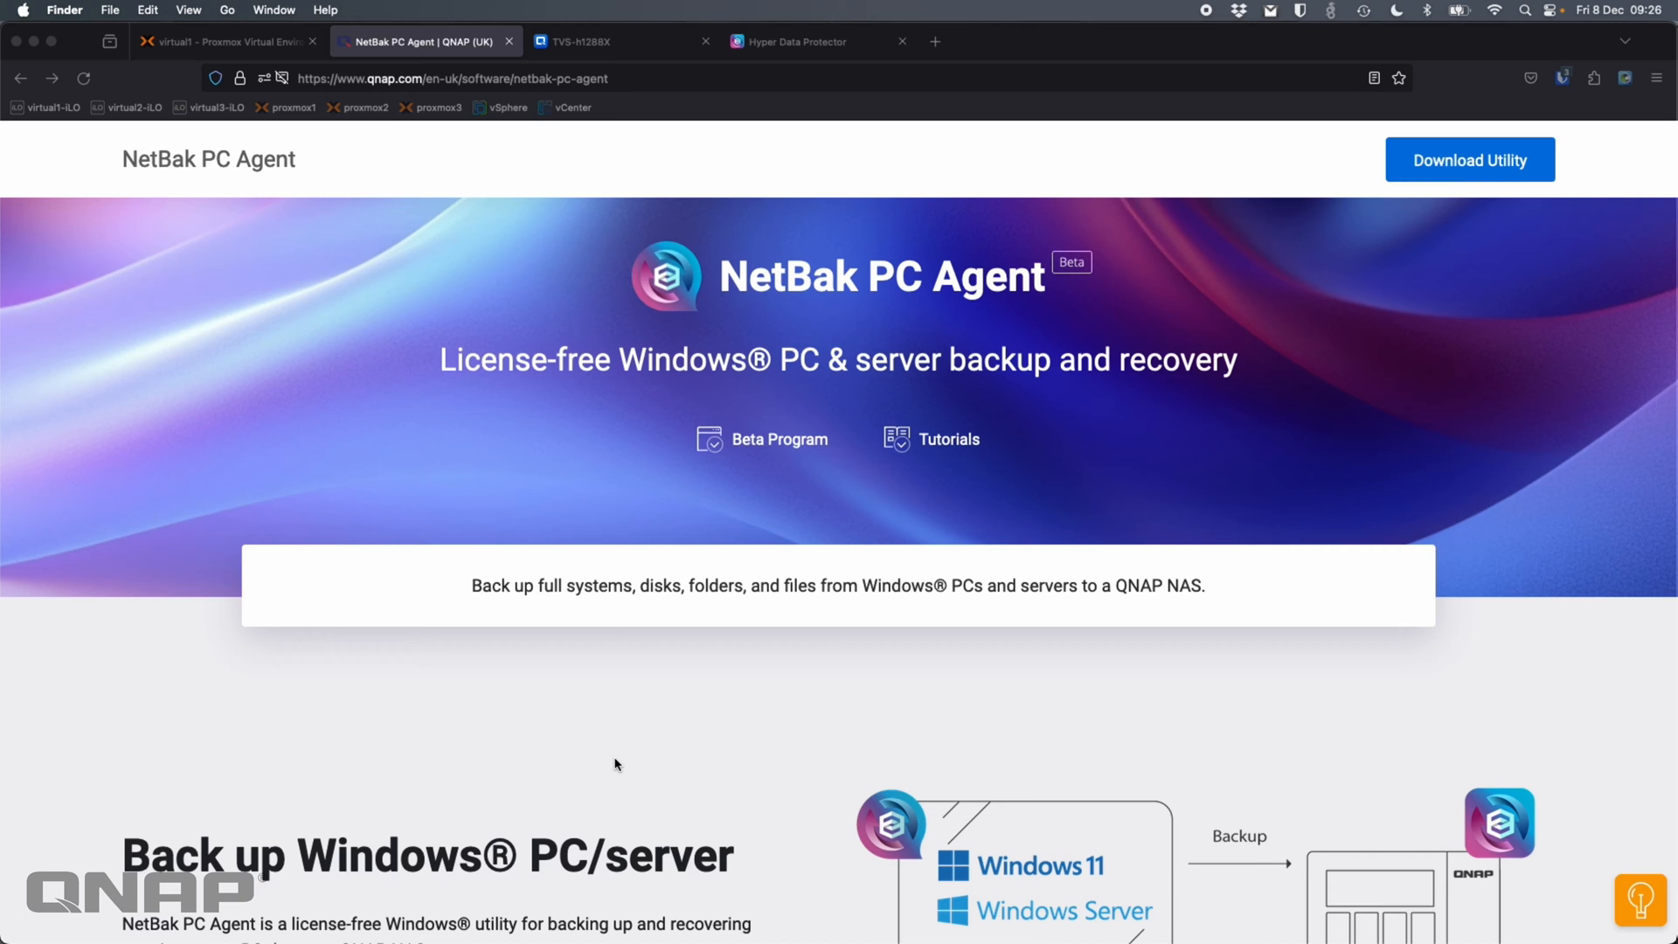
# Scroll the NetBak PC Agent page down to the 'Restore a full PC/server system' steps
pyautogui.scroll(-5, 615, 765)
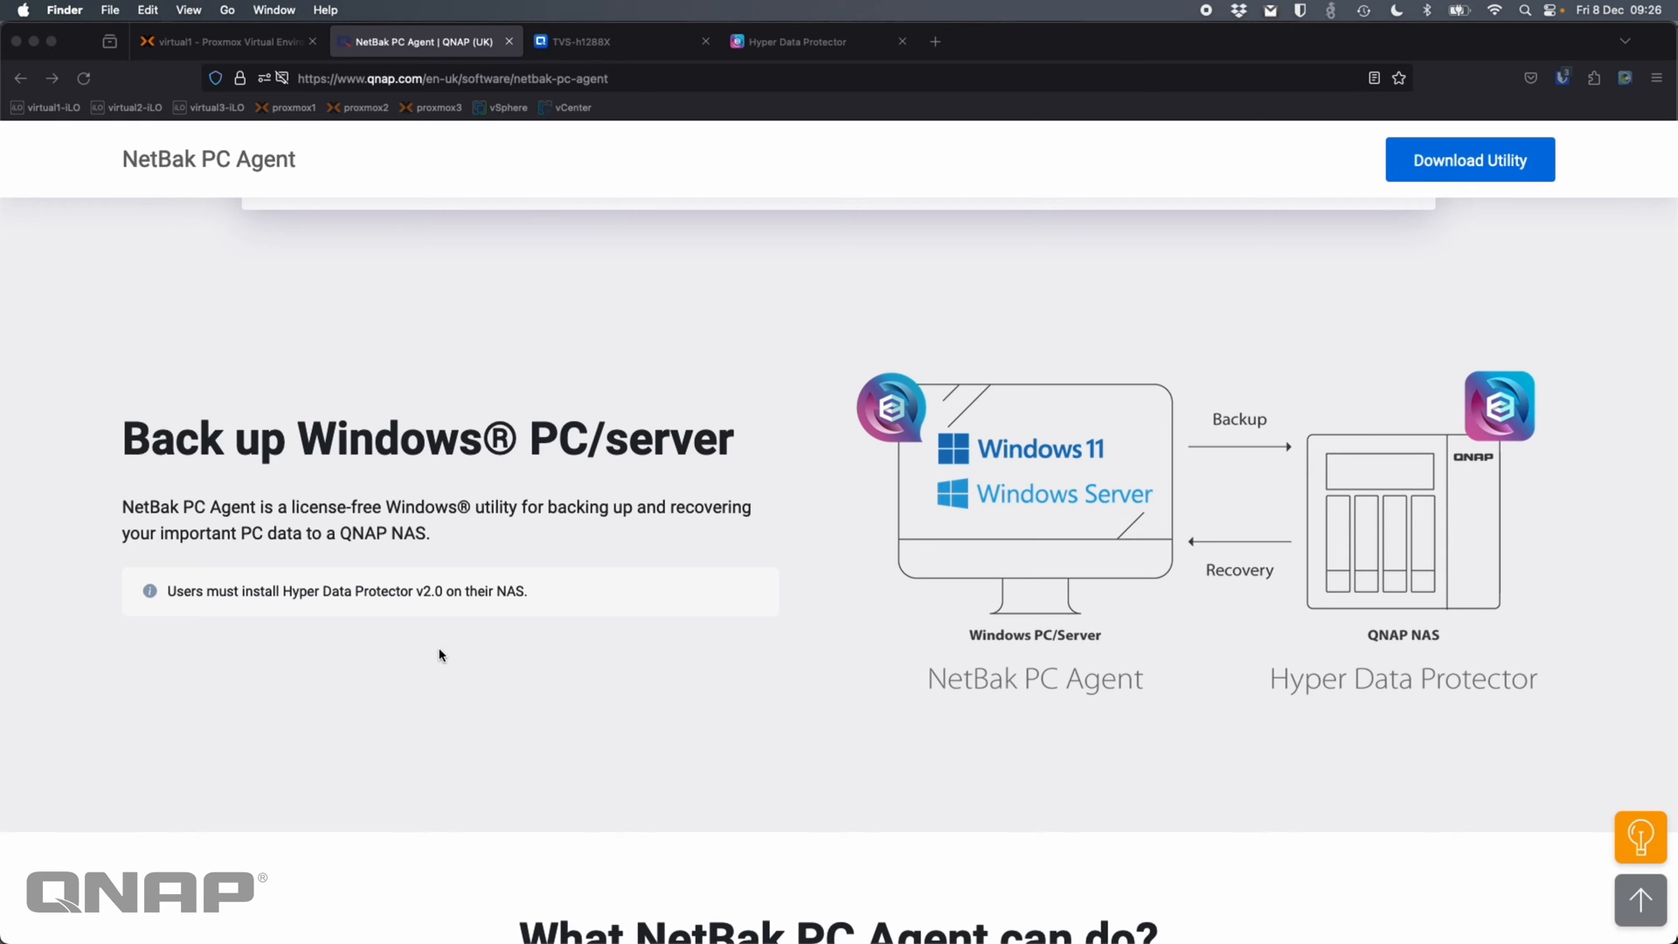
pyautogui.scroll(-7, 440, 654)
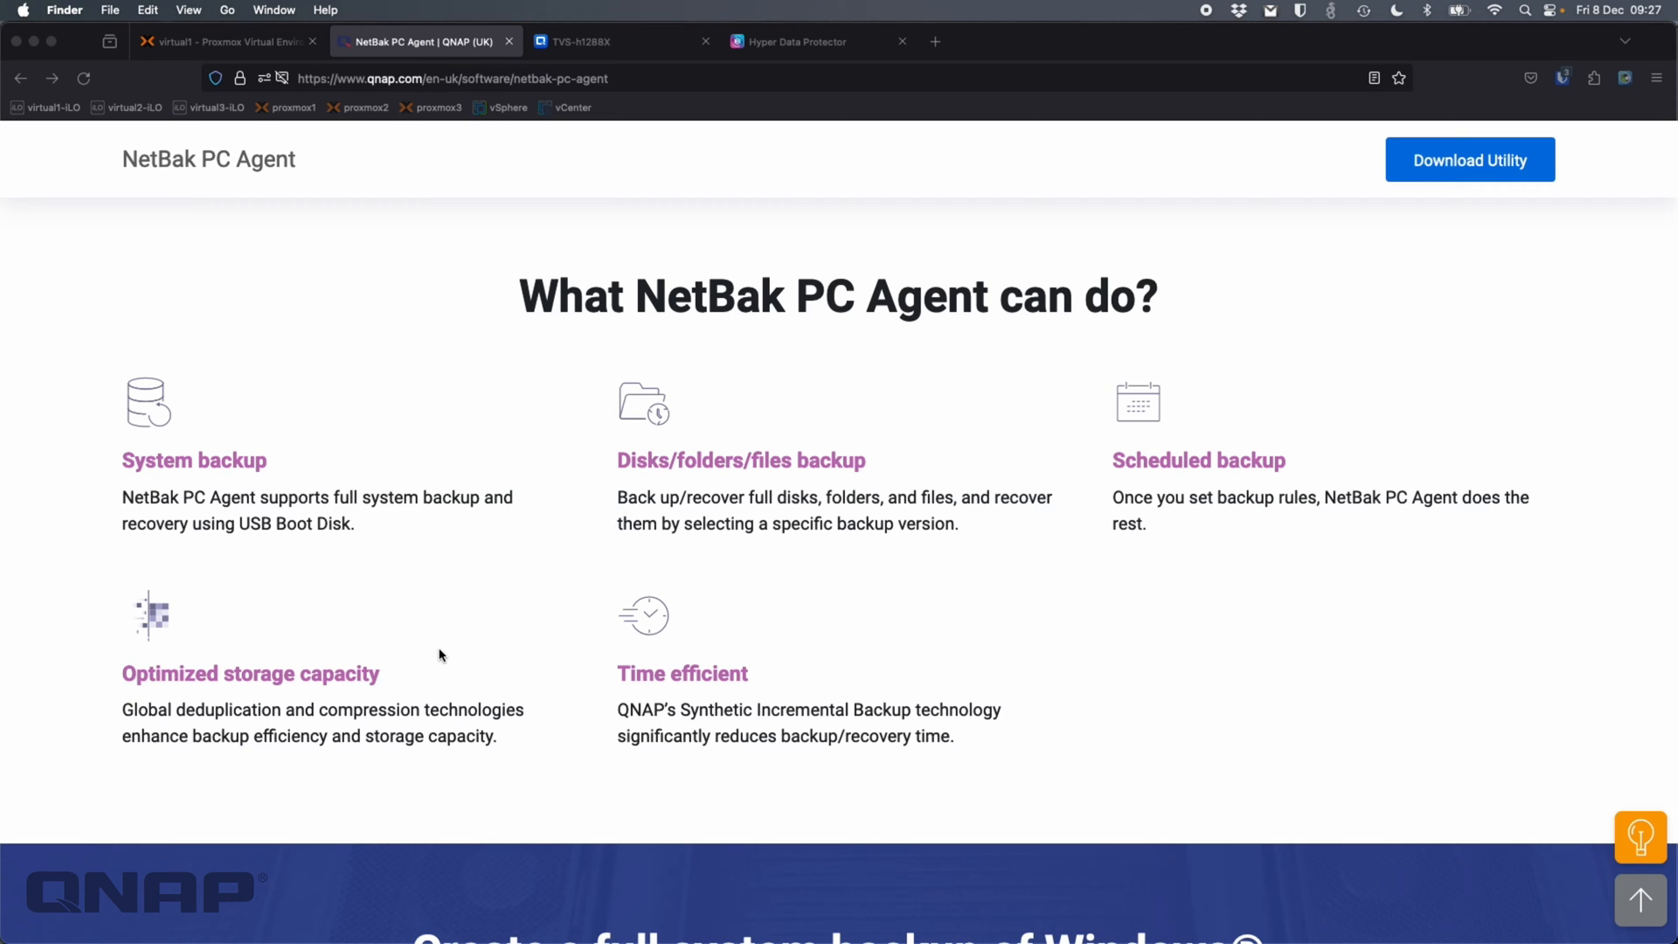
pyautogui.scroll(-8, 440, 654)
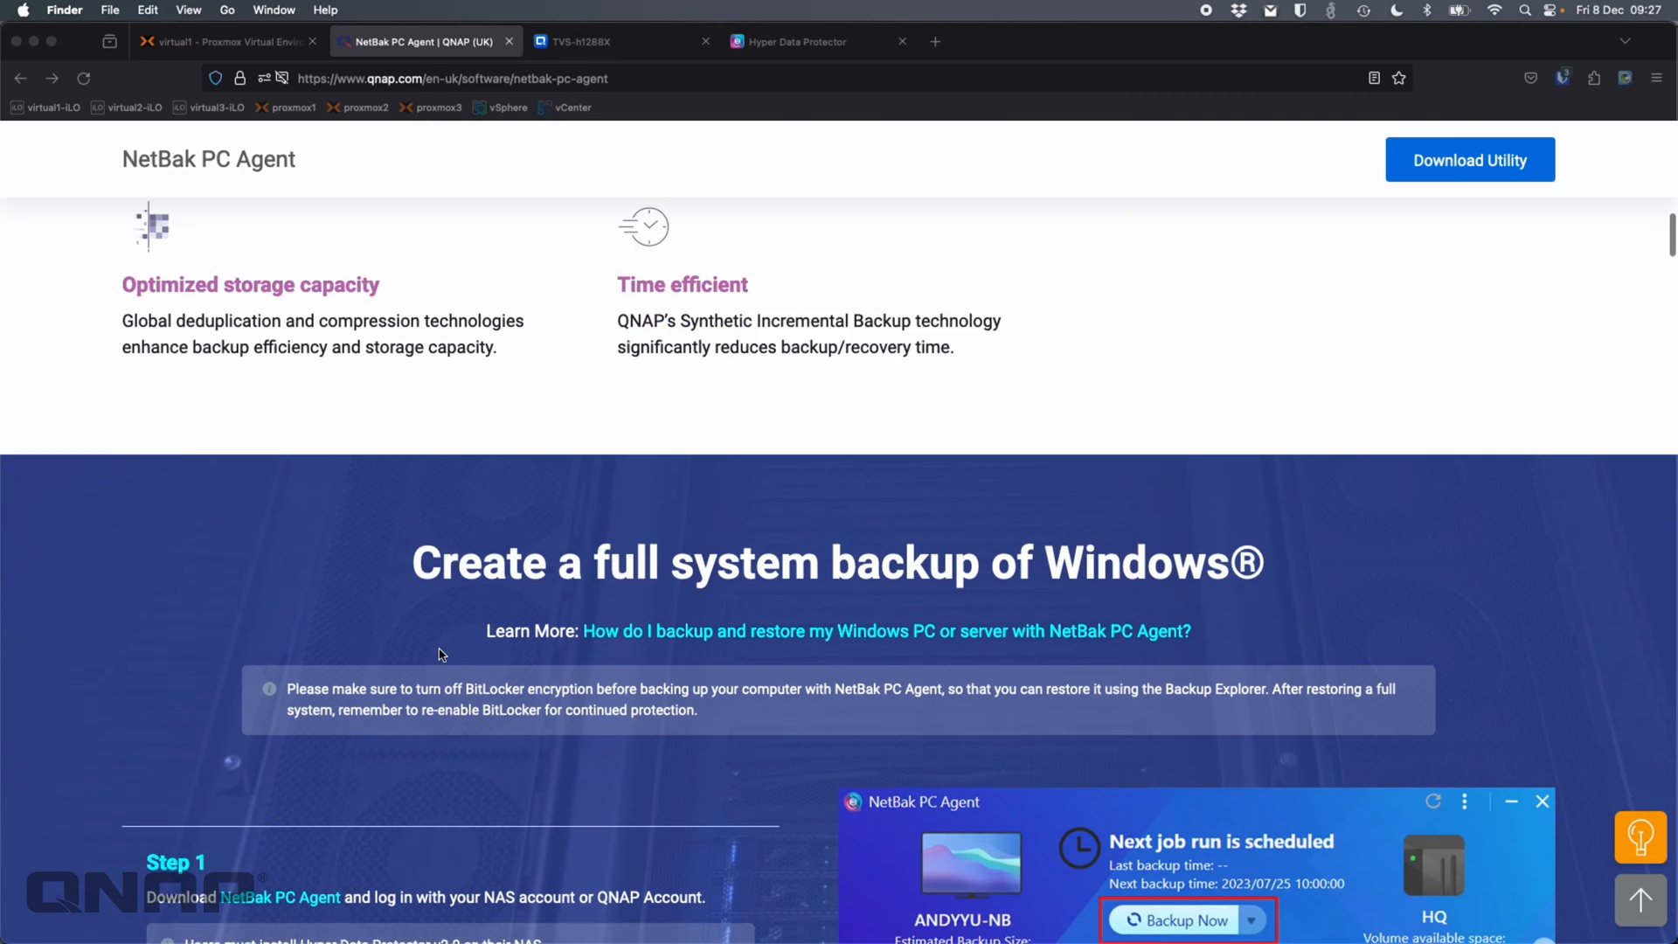
pyautogui.scroll(1, 441, 654)
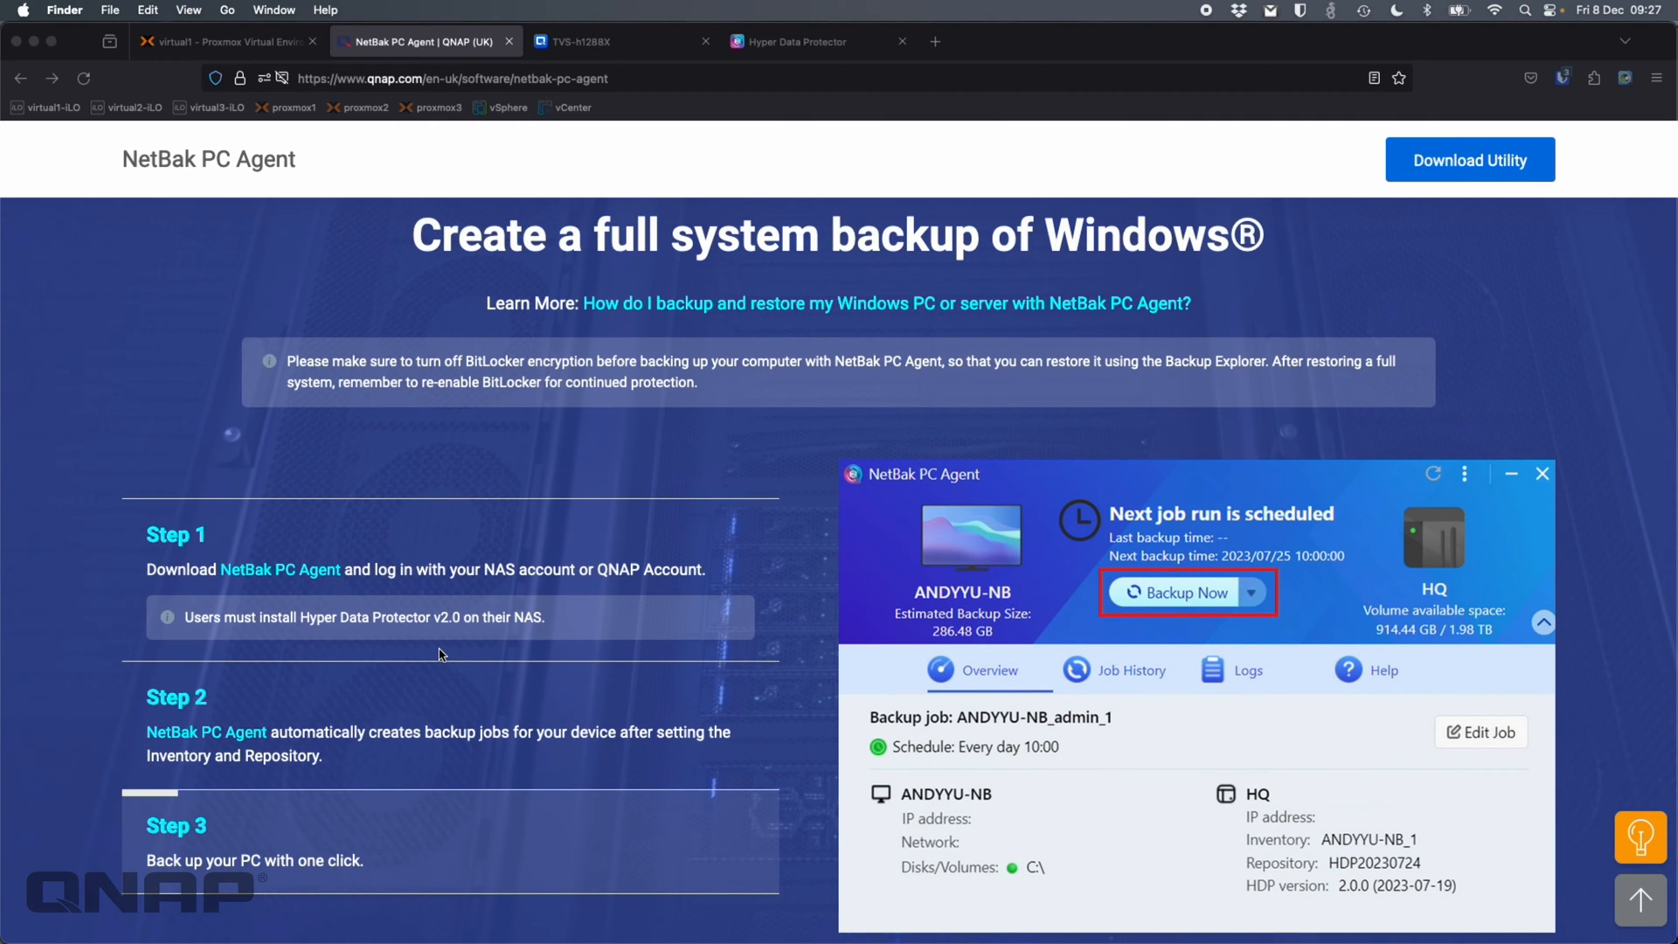
pyautogui.scroll(-8, 440, 654)
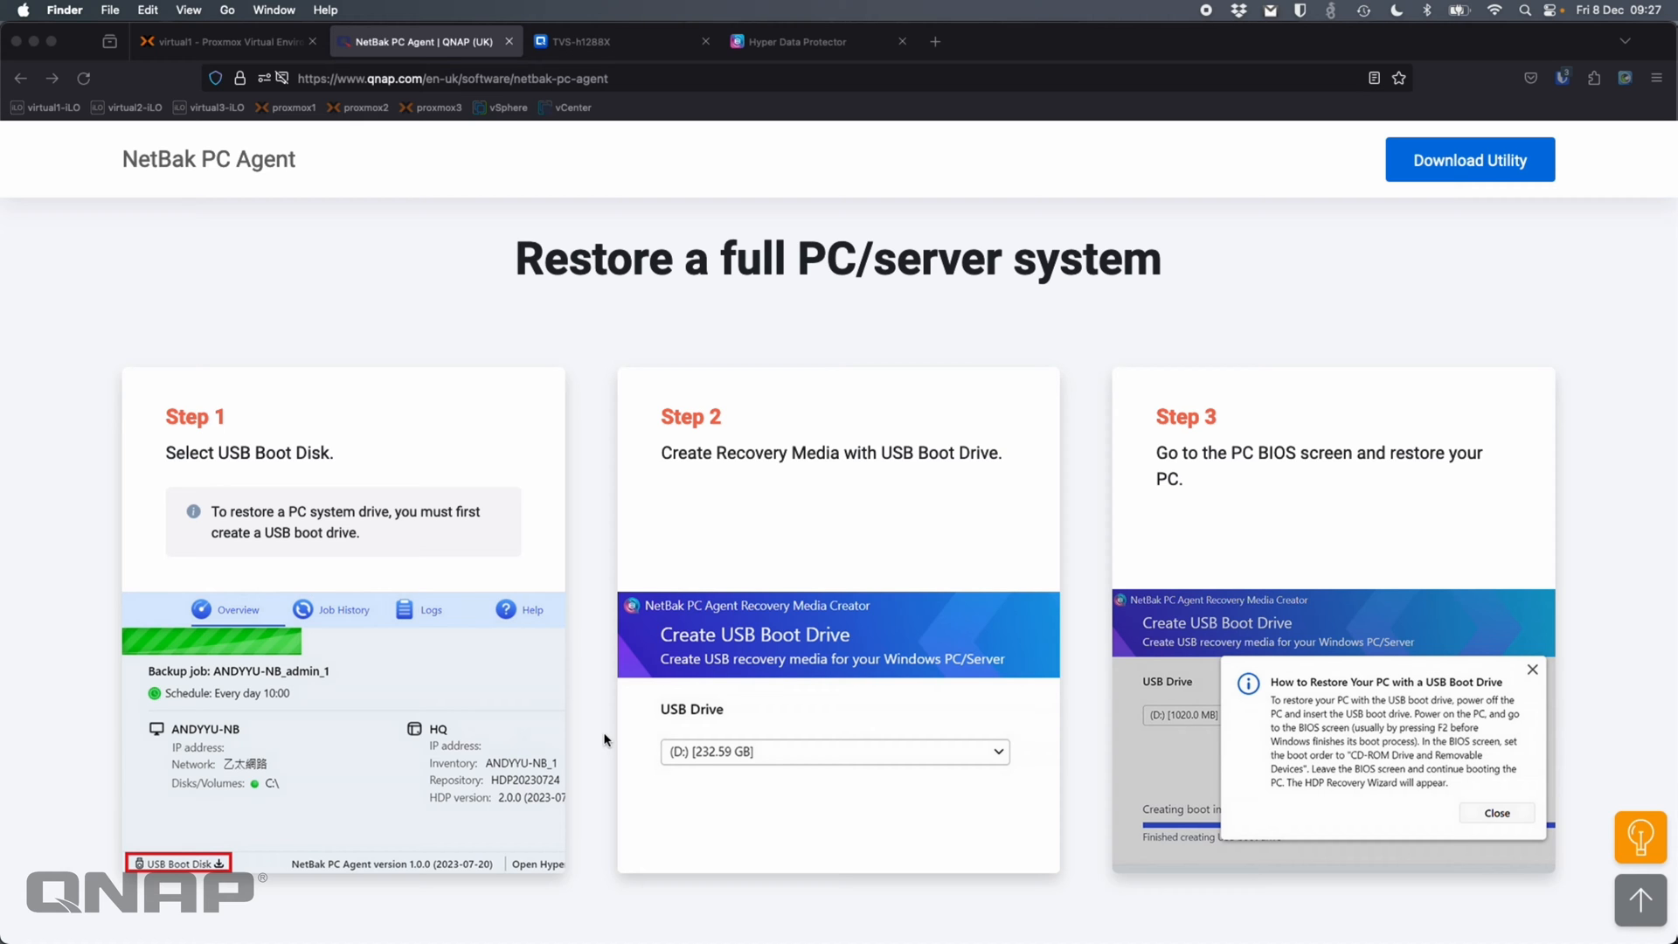
# Scroll past Backup Explorer to the Supported Source Platforms list: Windows 10/11 and Server 2016–2022
pyautogui.scroll(-10, 605, 739)
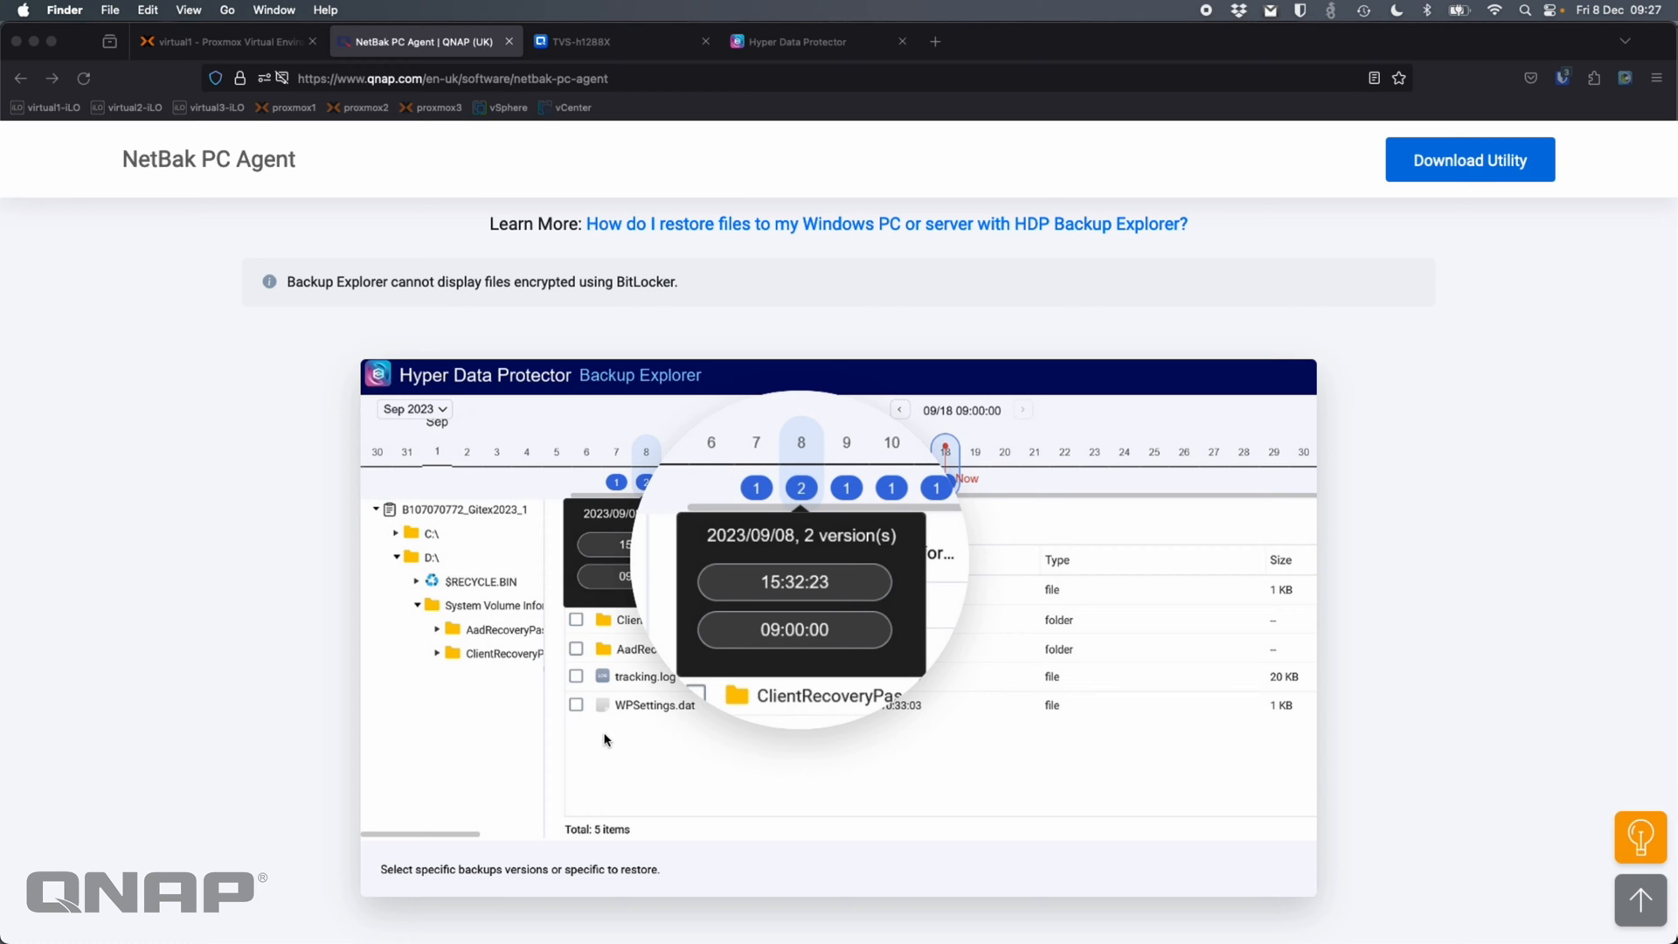
pyautogui.scroll(-15, 606, 740)
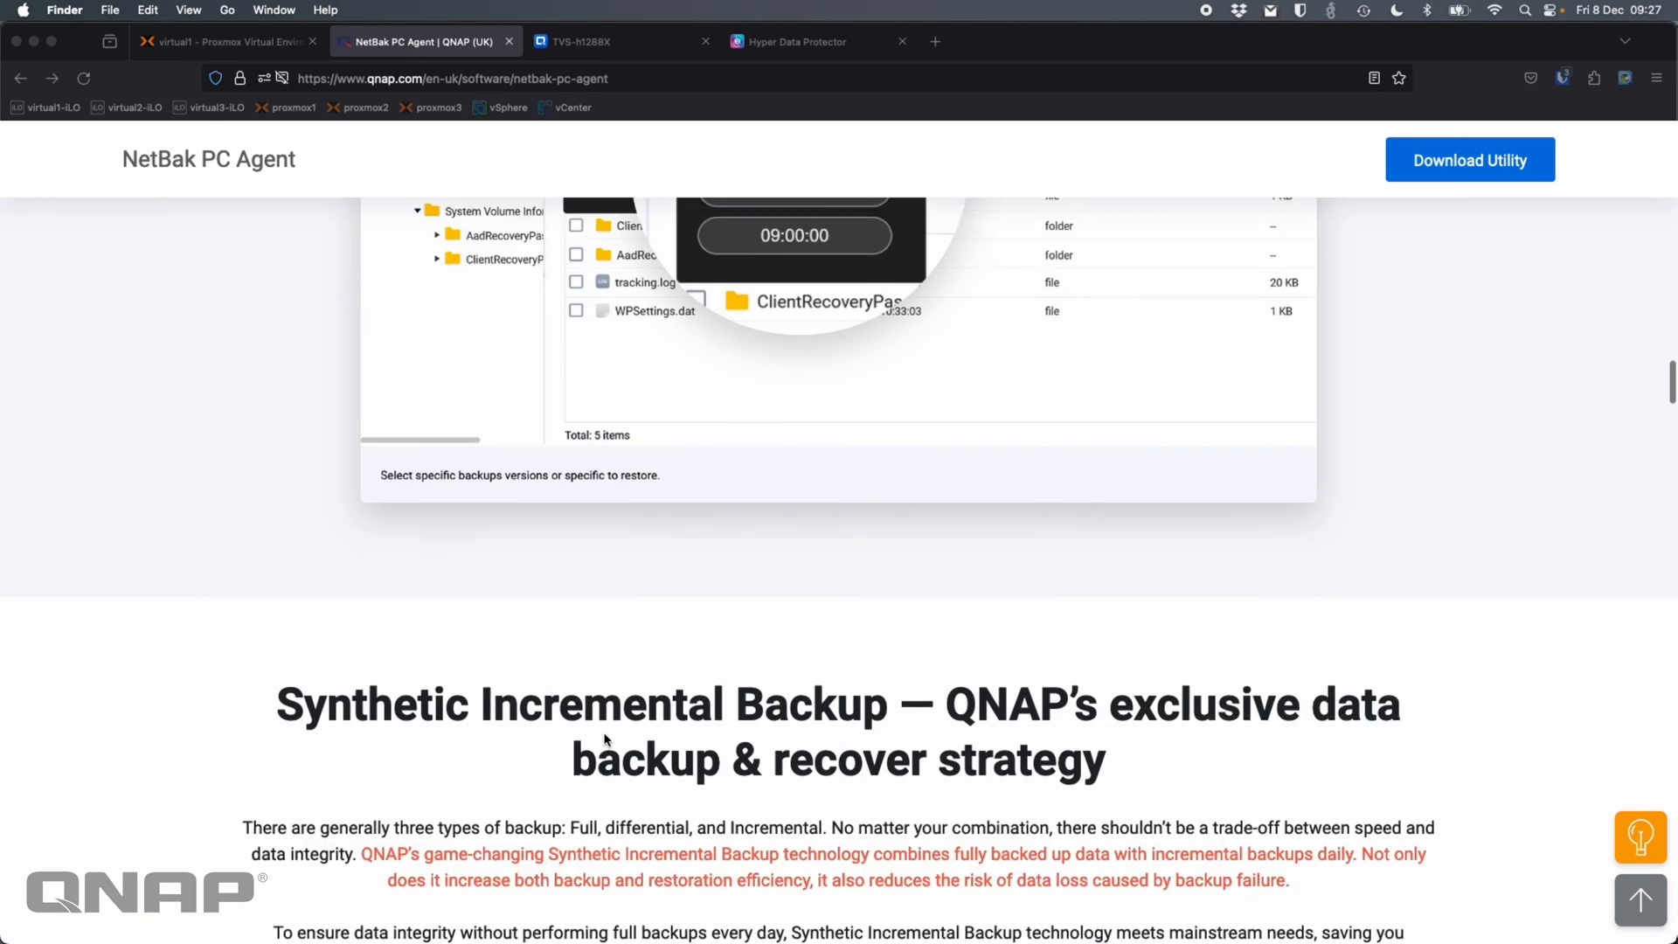
pyautogui.scroll(-4, 606, 740)
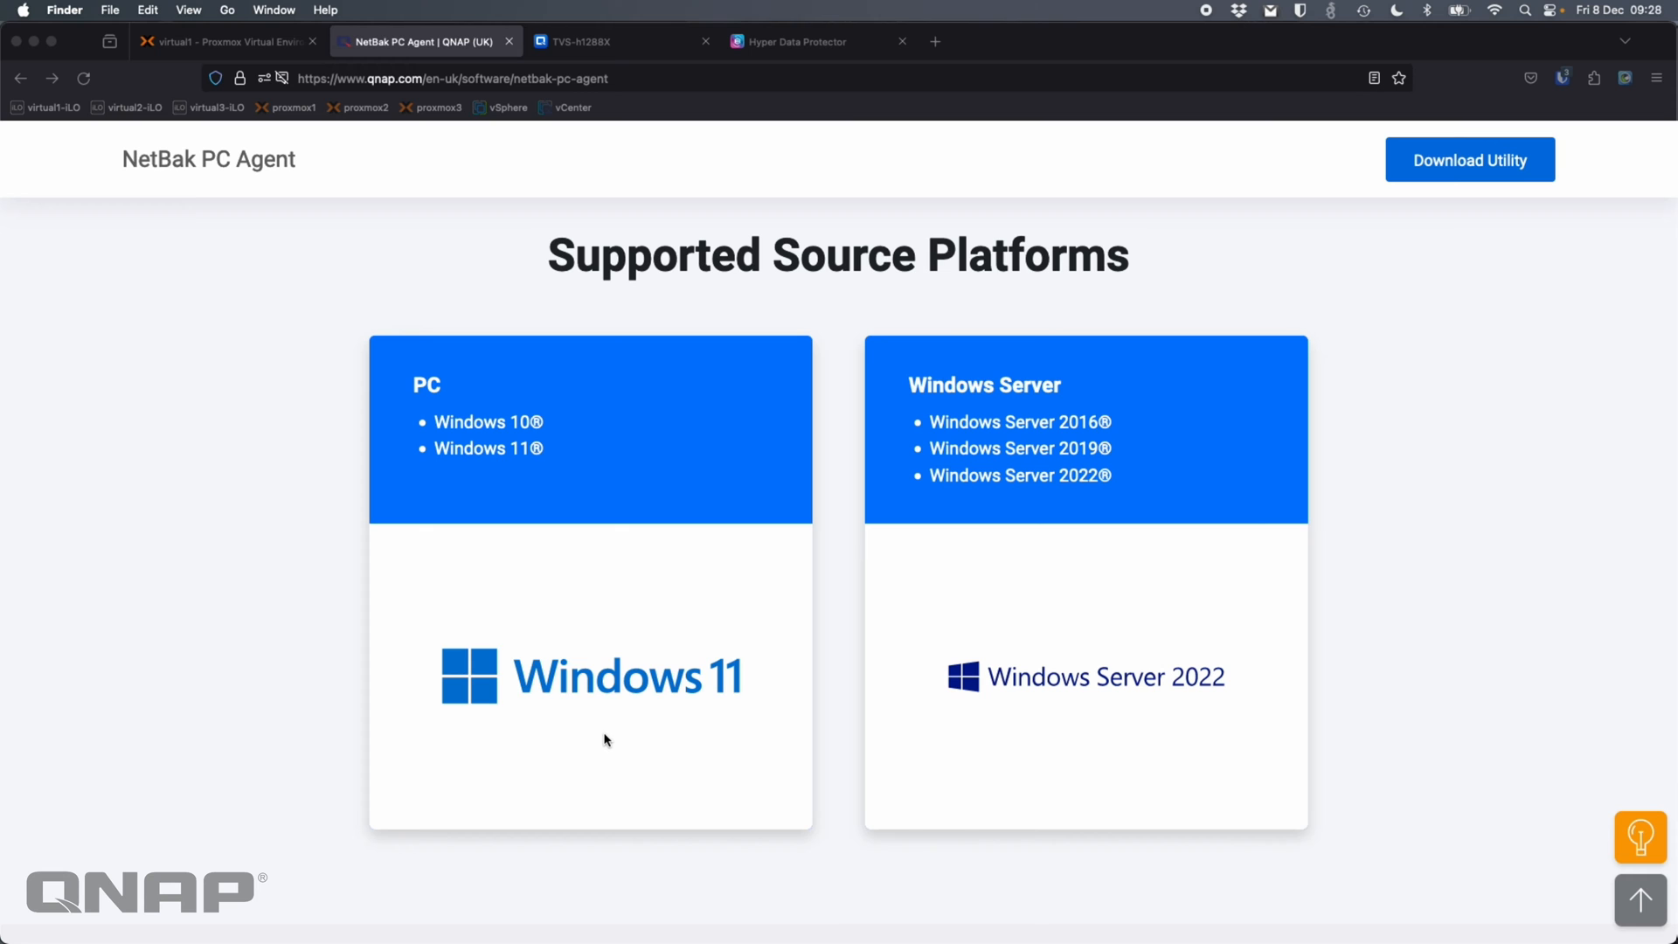
# Switch to the TVS-h1288X NAS desktop and briefly open and close Control Panel
pyautogui.click(603, 44)
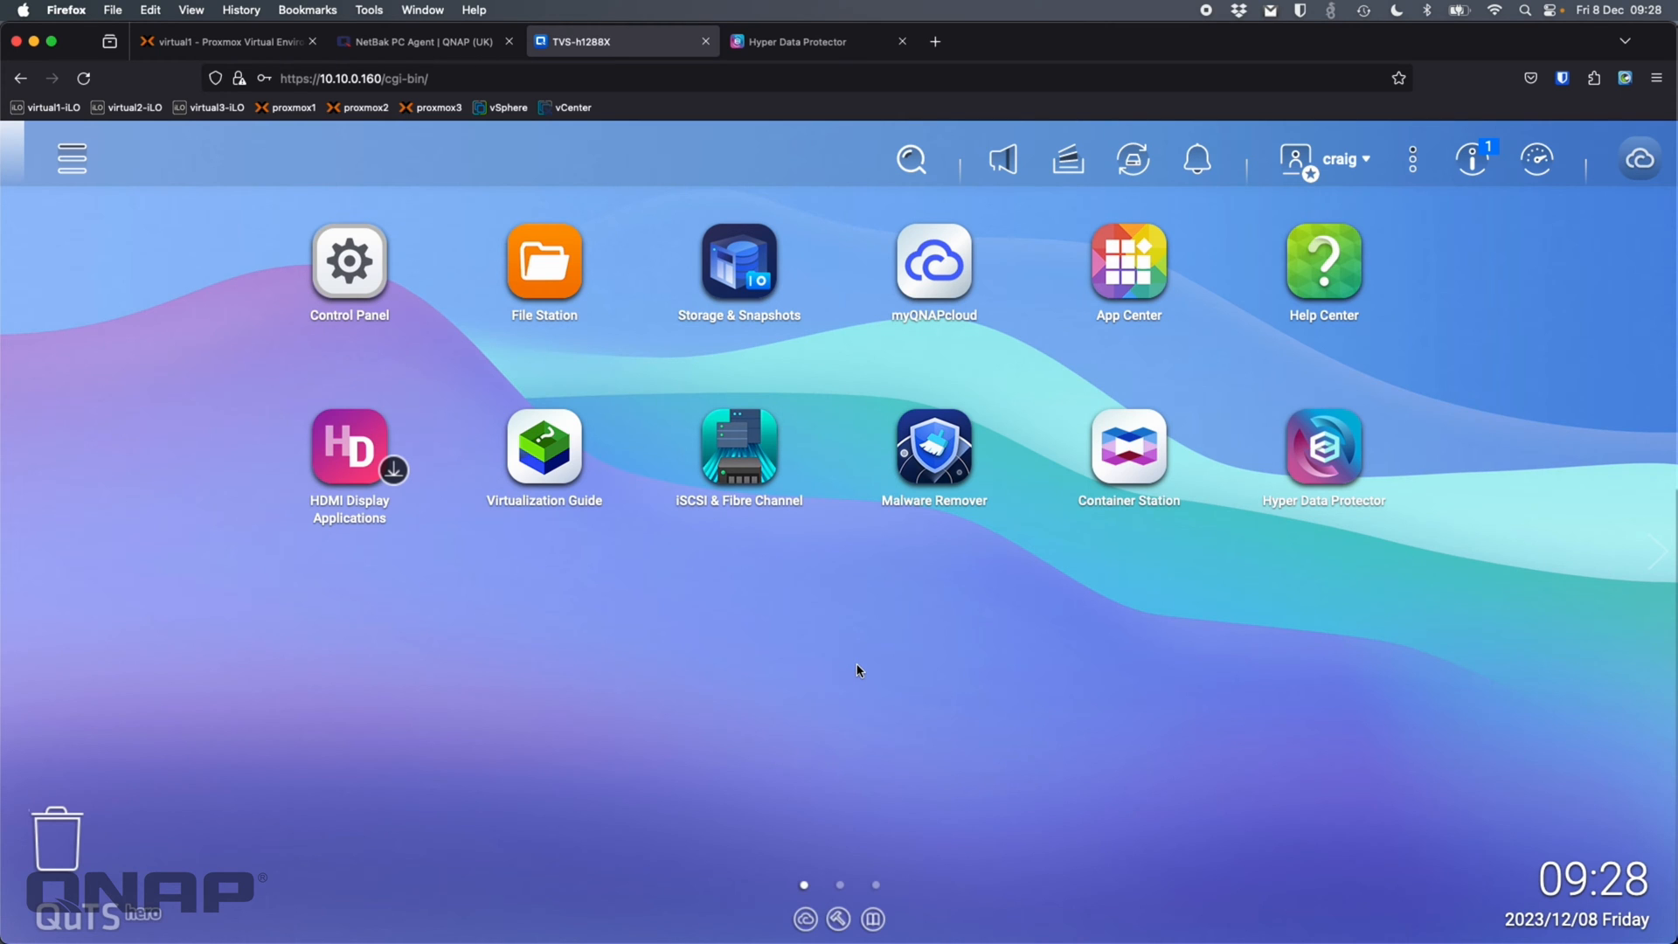
pyautogui.click(359, 267)
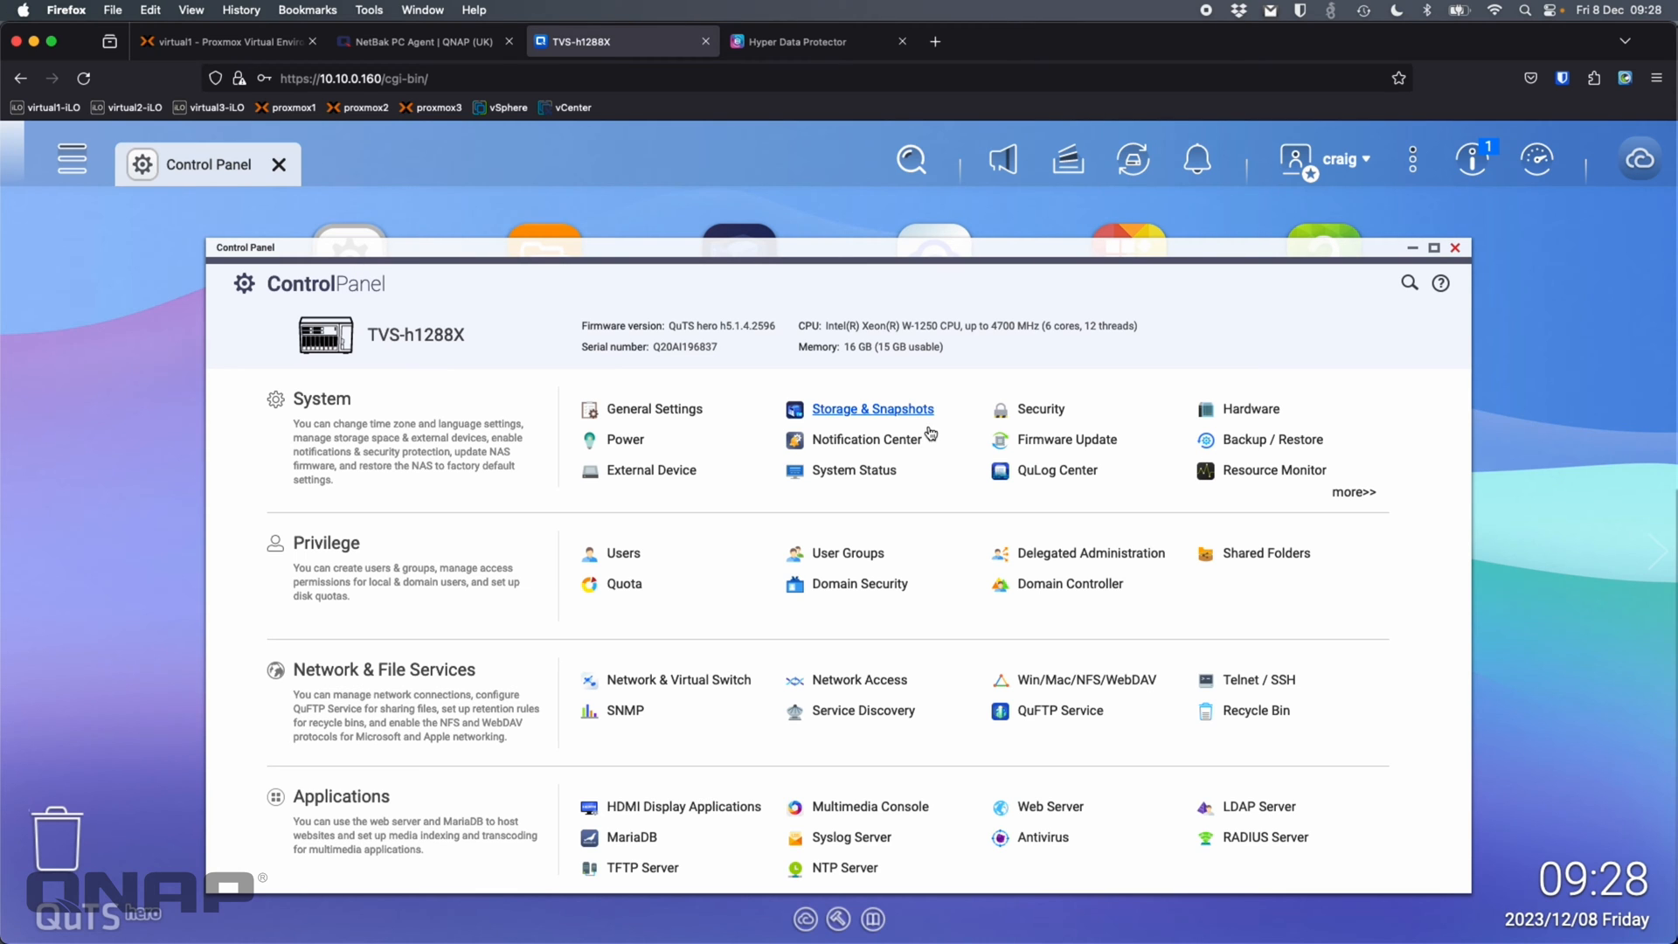
pyautogui.click(1456, 248)
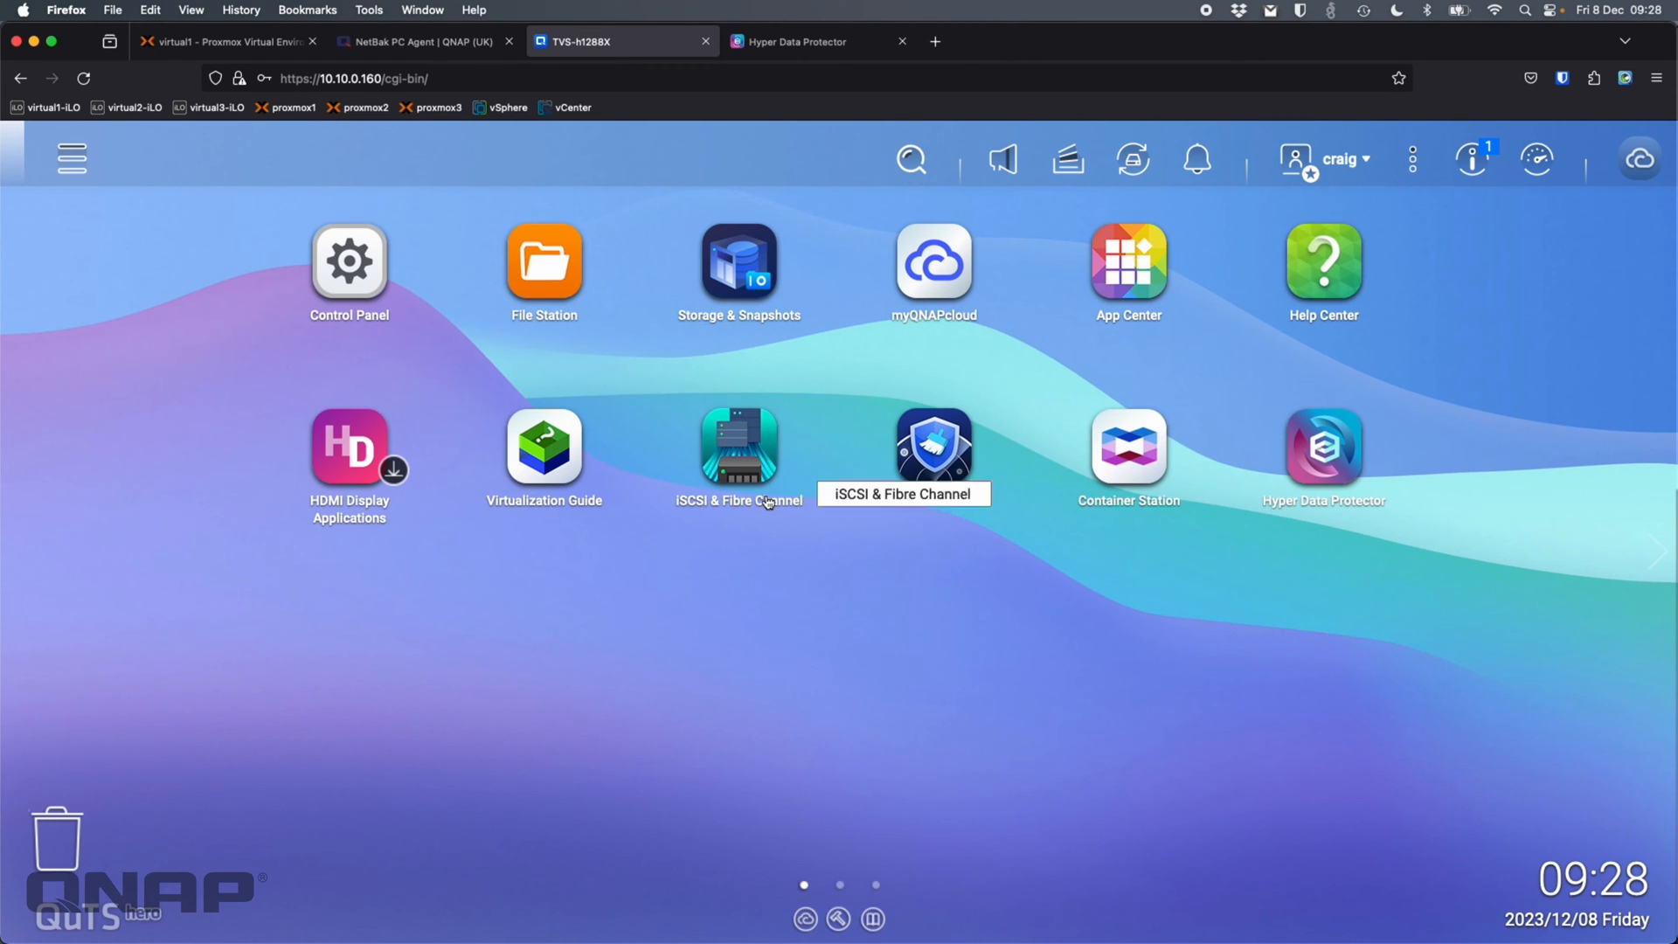
# Review the NAS network adapters in Network & Virtual Switch, then close it
pyautogui.click(71, 159)
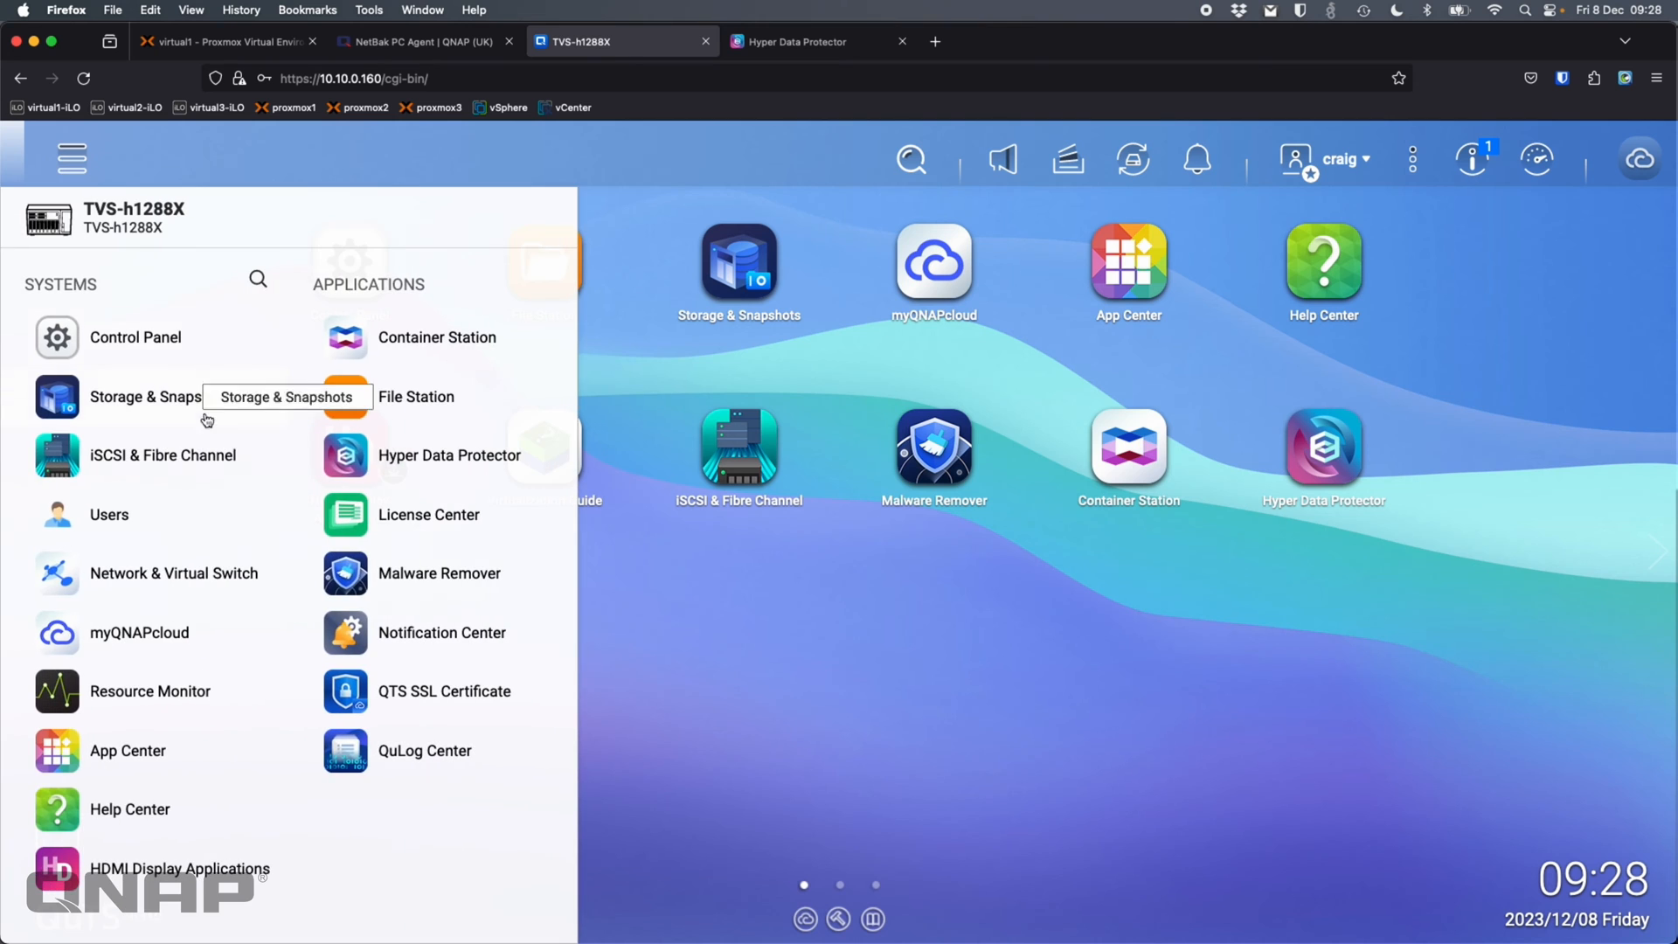
pyautogui.click(203, 561)
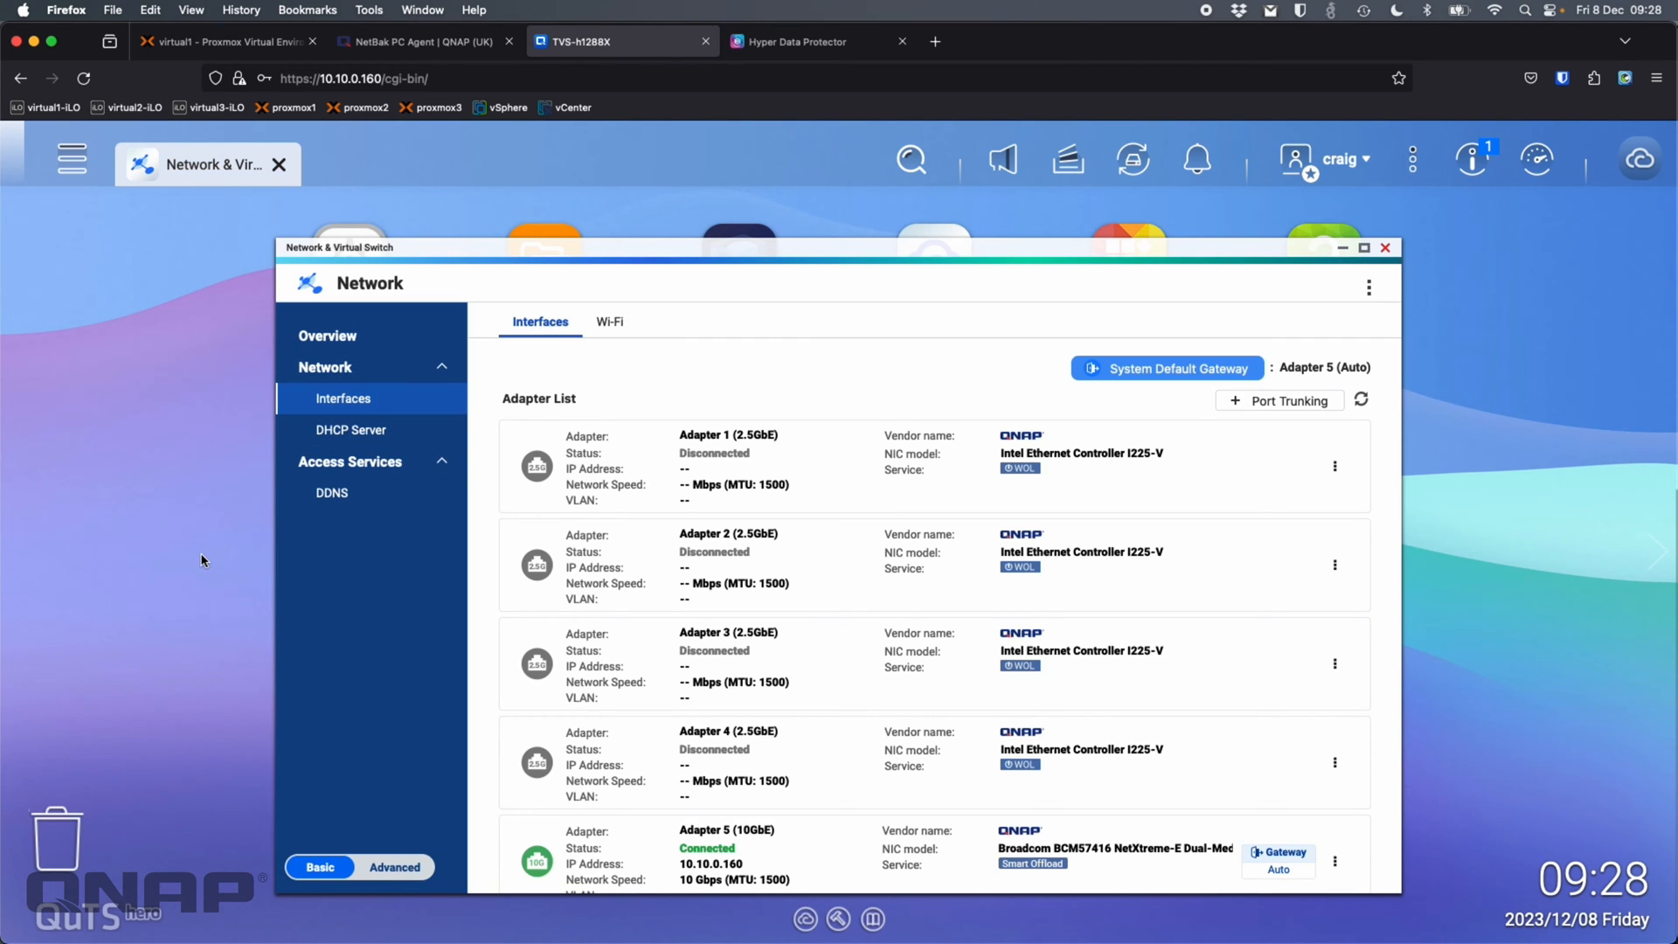
pyautogui.scroll(-3, 769, 743)
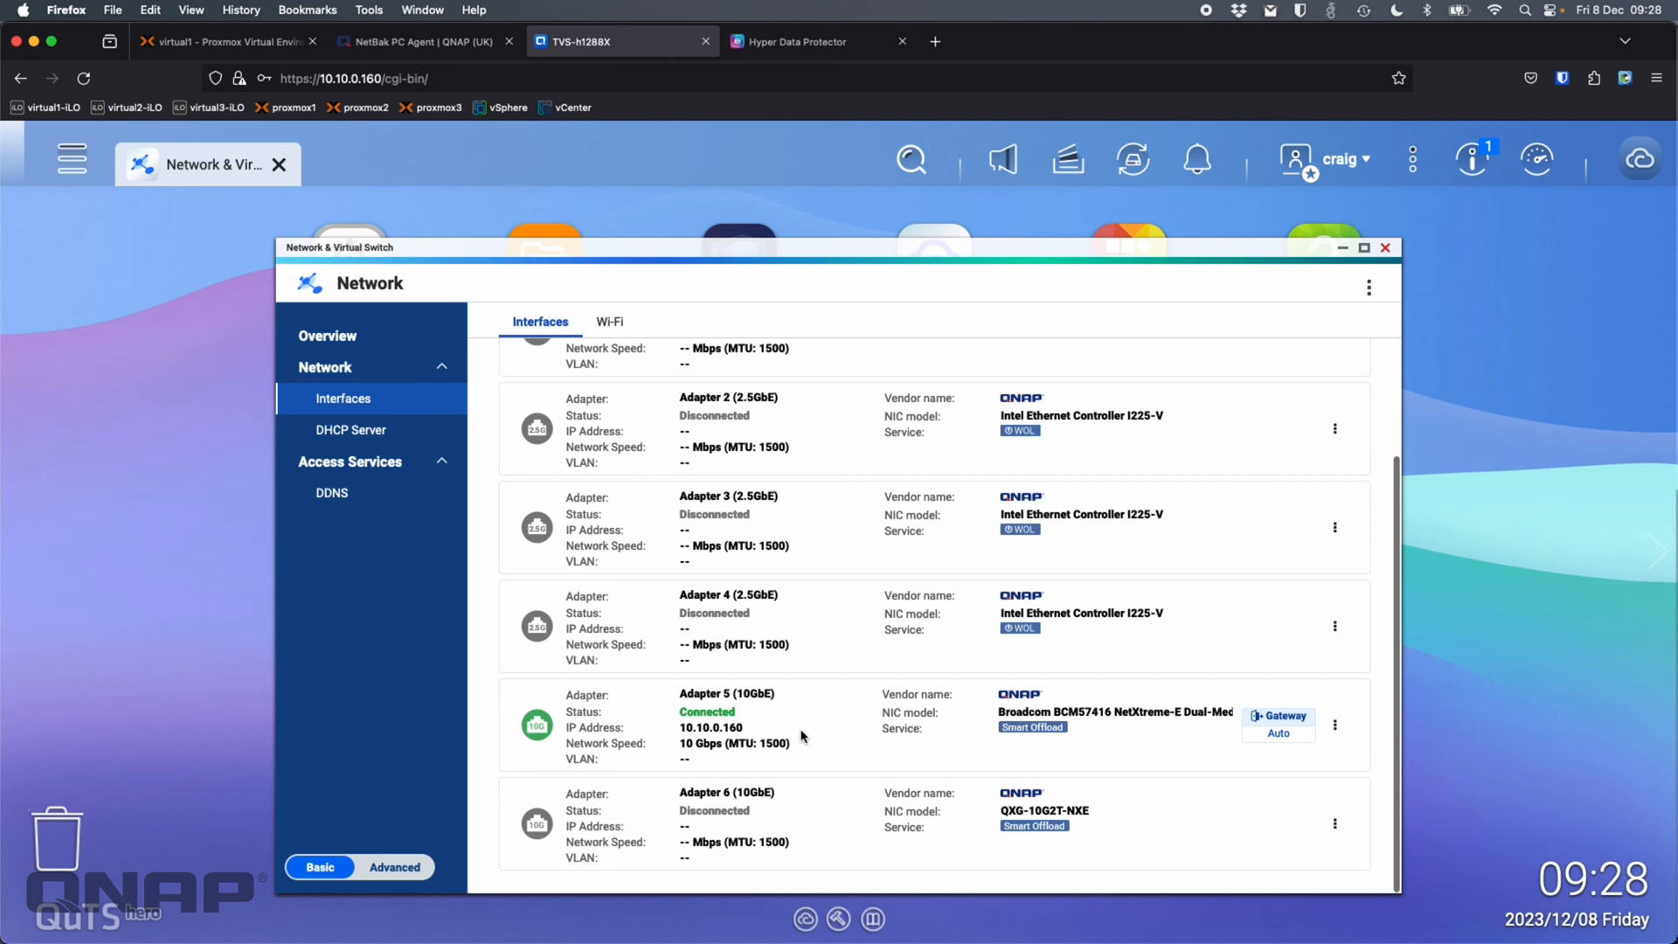
pyautogui.click(1386, 247)
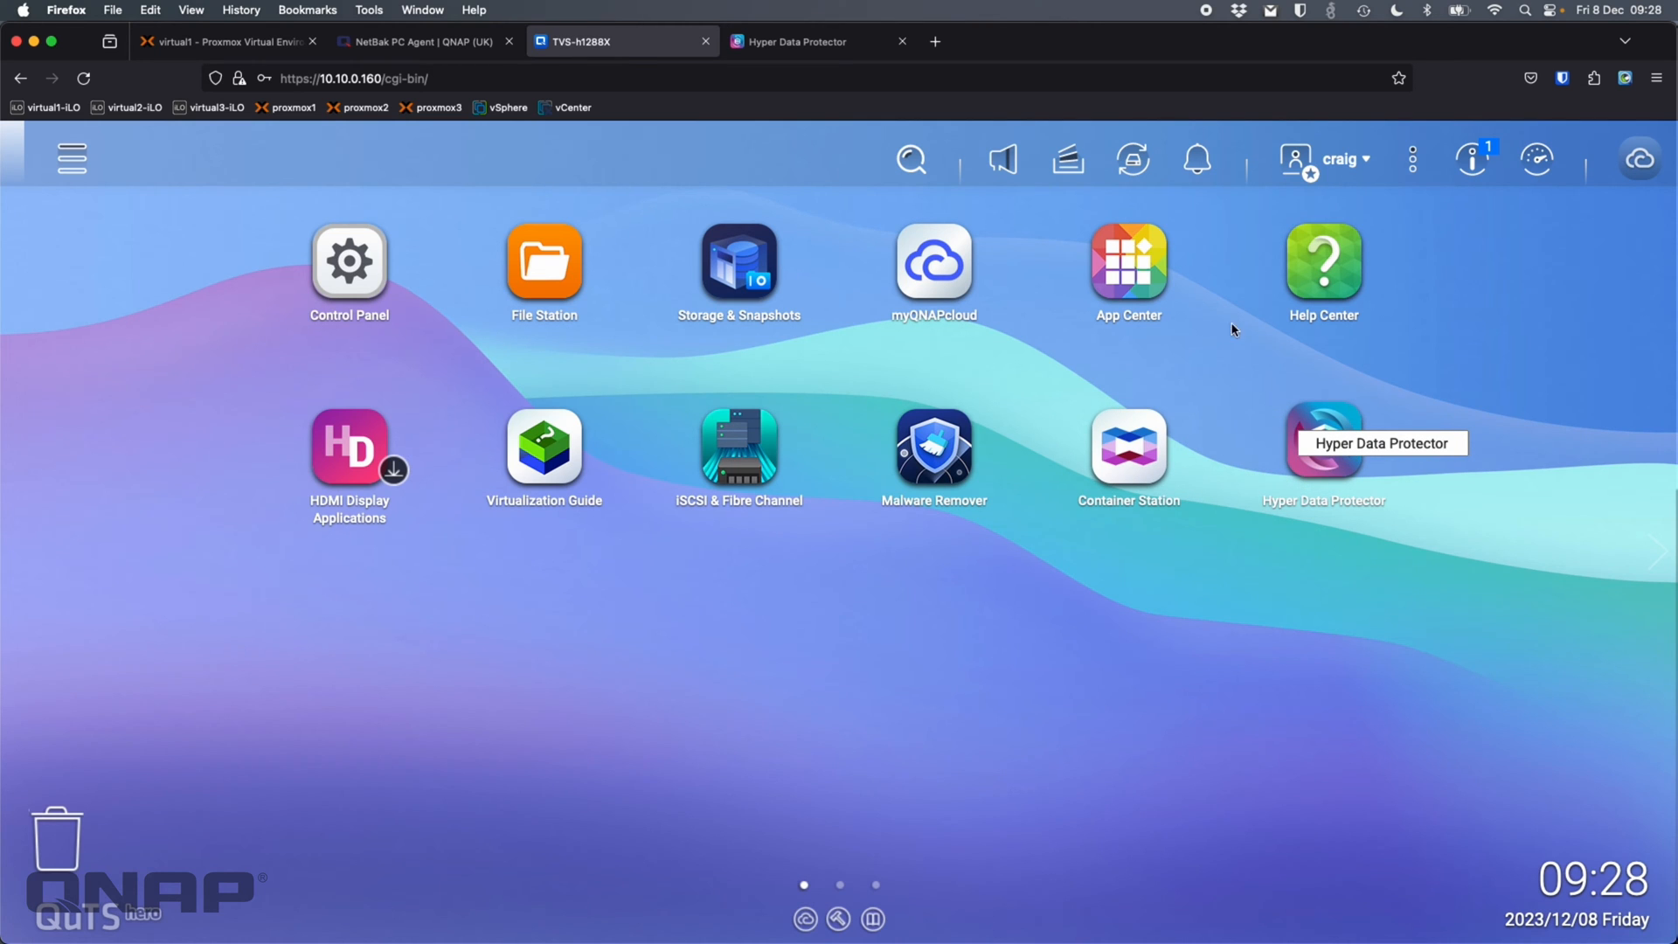
# Show the Hyper Data Protector Overview with zero jobs, repositories and devices
pyautogui.click(816, 48)
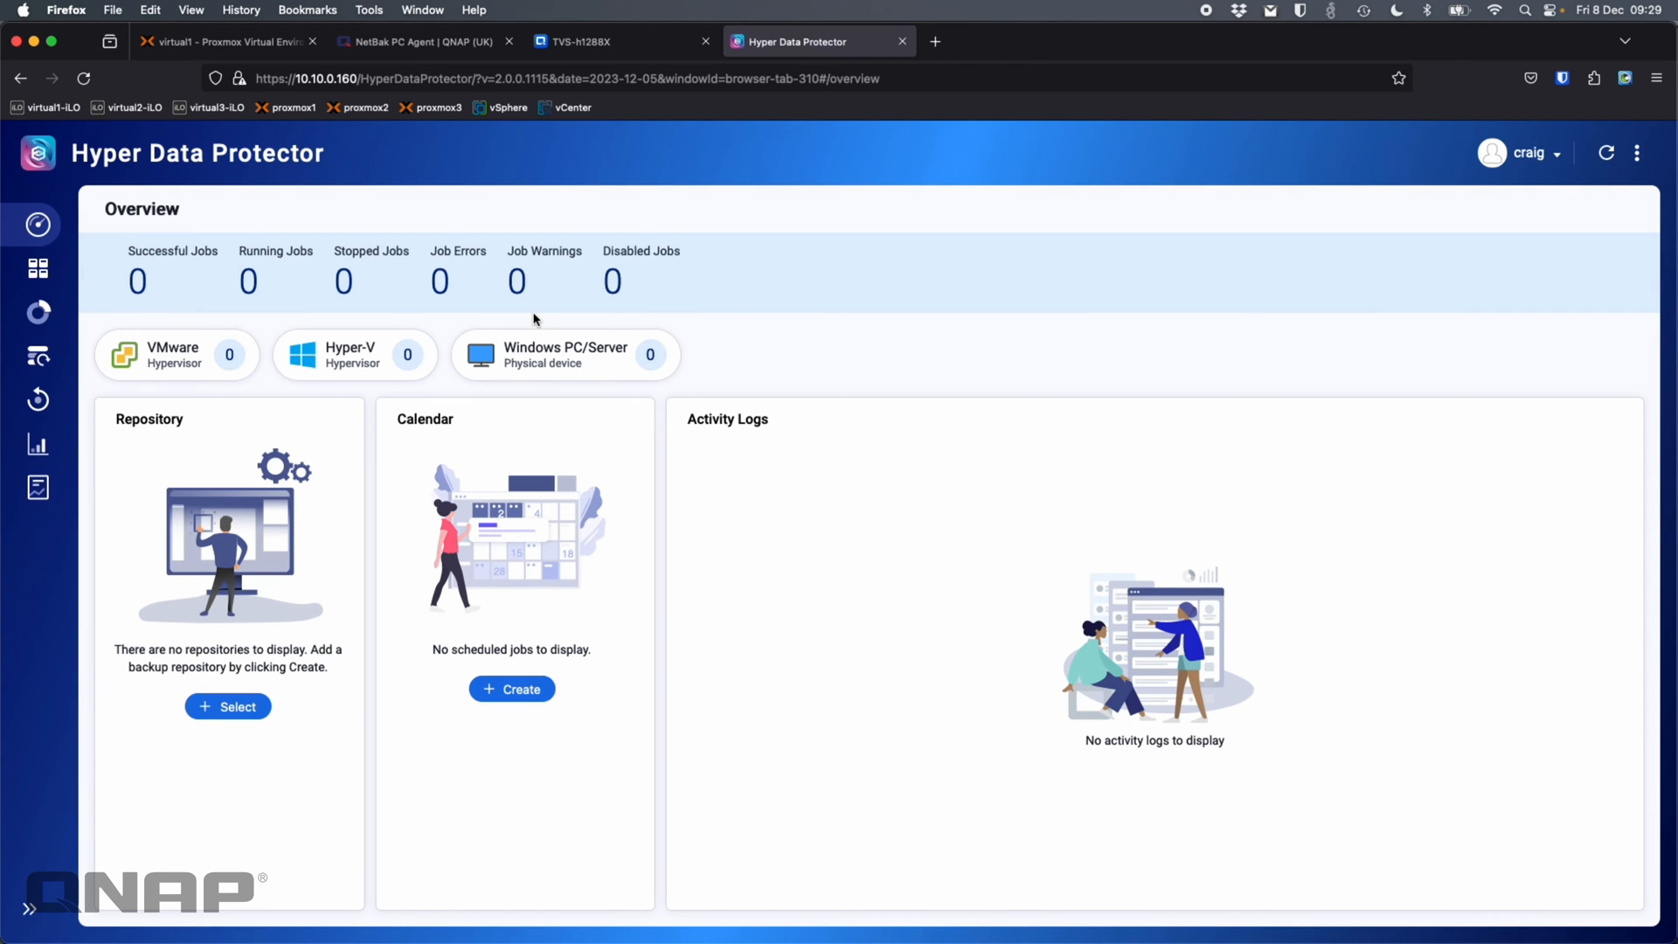
# Show the Proxmox console of VM 111 (Win11-1) with its Windows 11 desktop
pyautogui.click(254, 44)
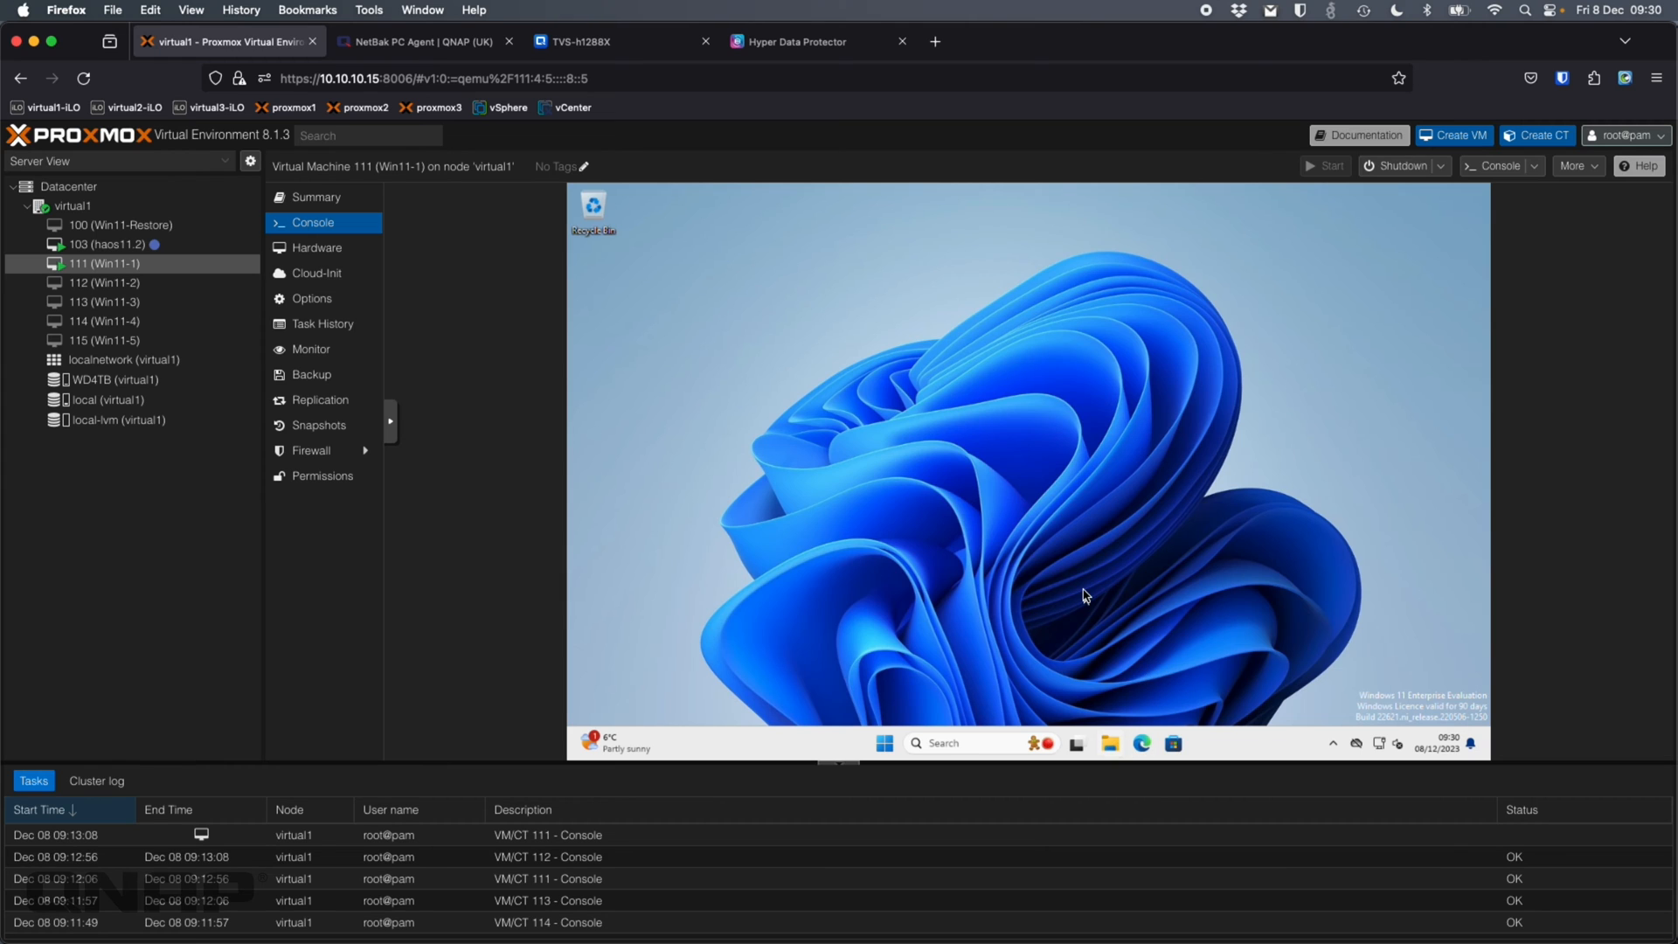
# Run NetBakPCAgent-1.0.0.1115 from Downloads and approve the UAC prompt
pyautogui.click(1109, 746)
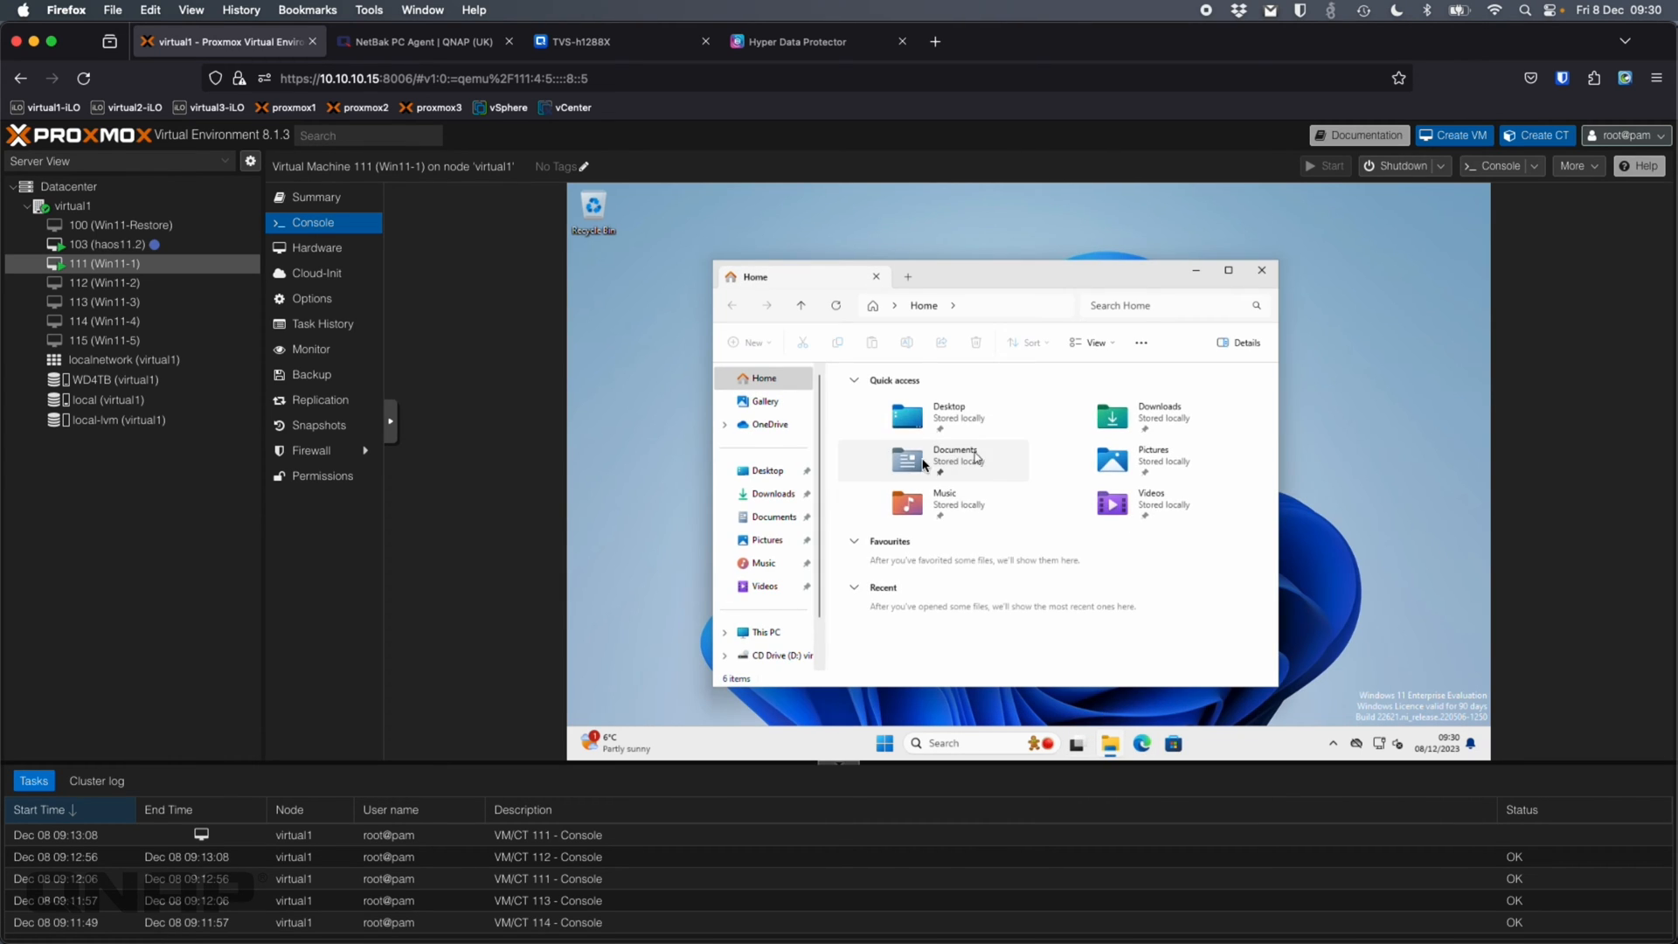
pyautogui.click(772, 494)
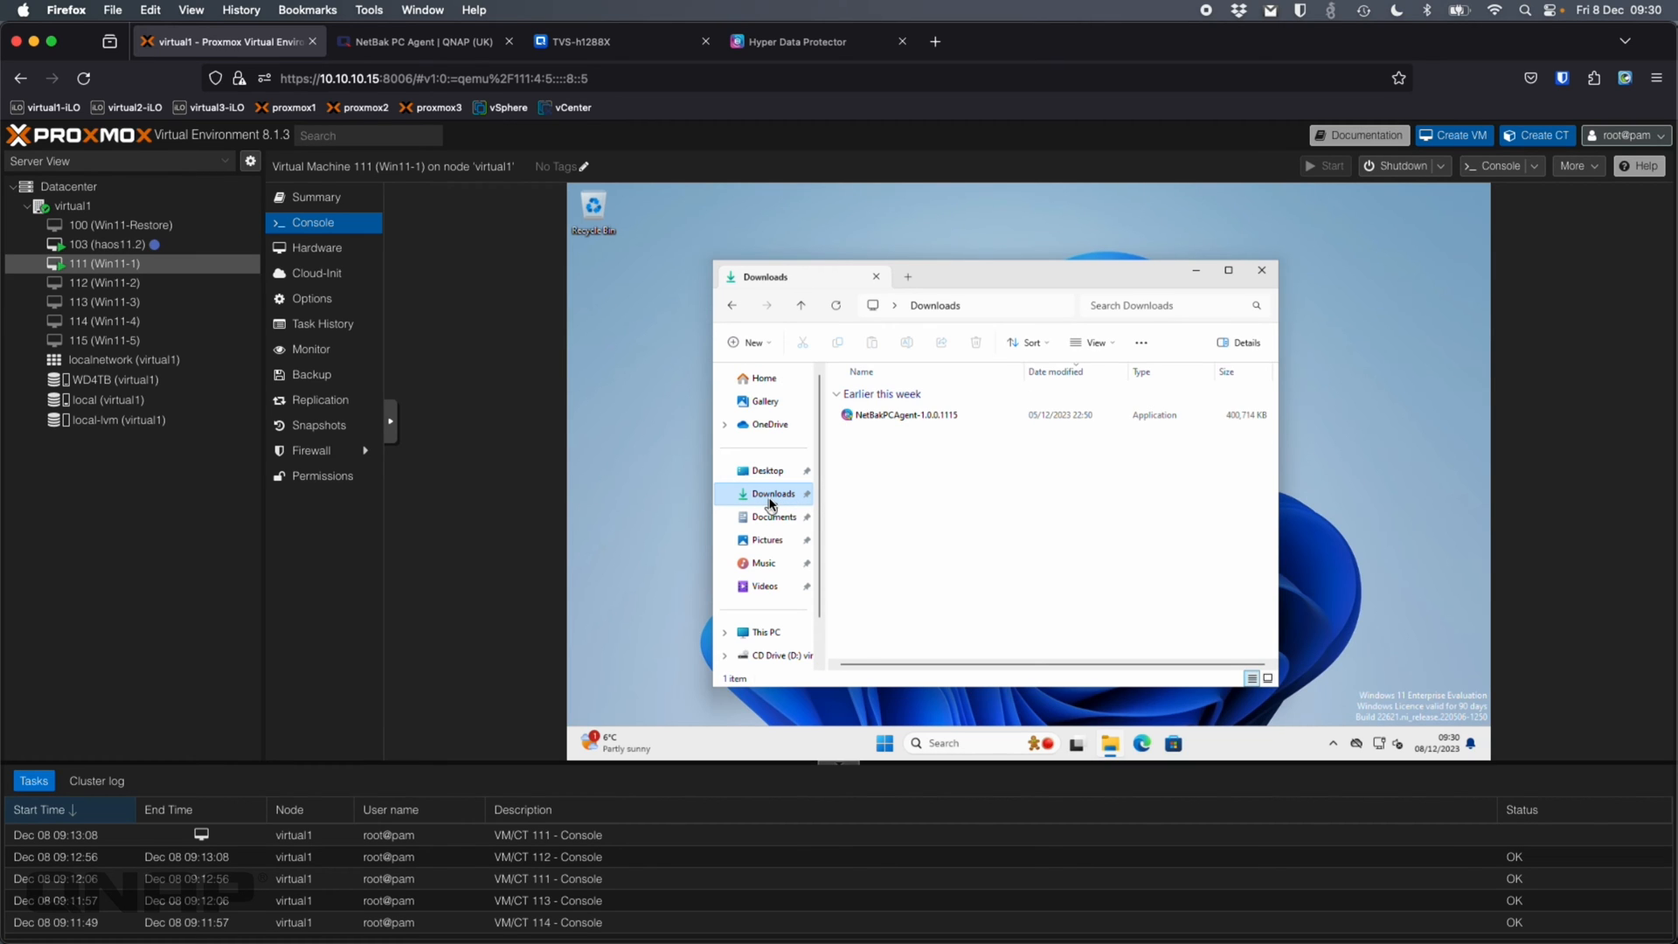
pyautogui.click(870, 422)
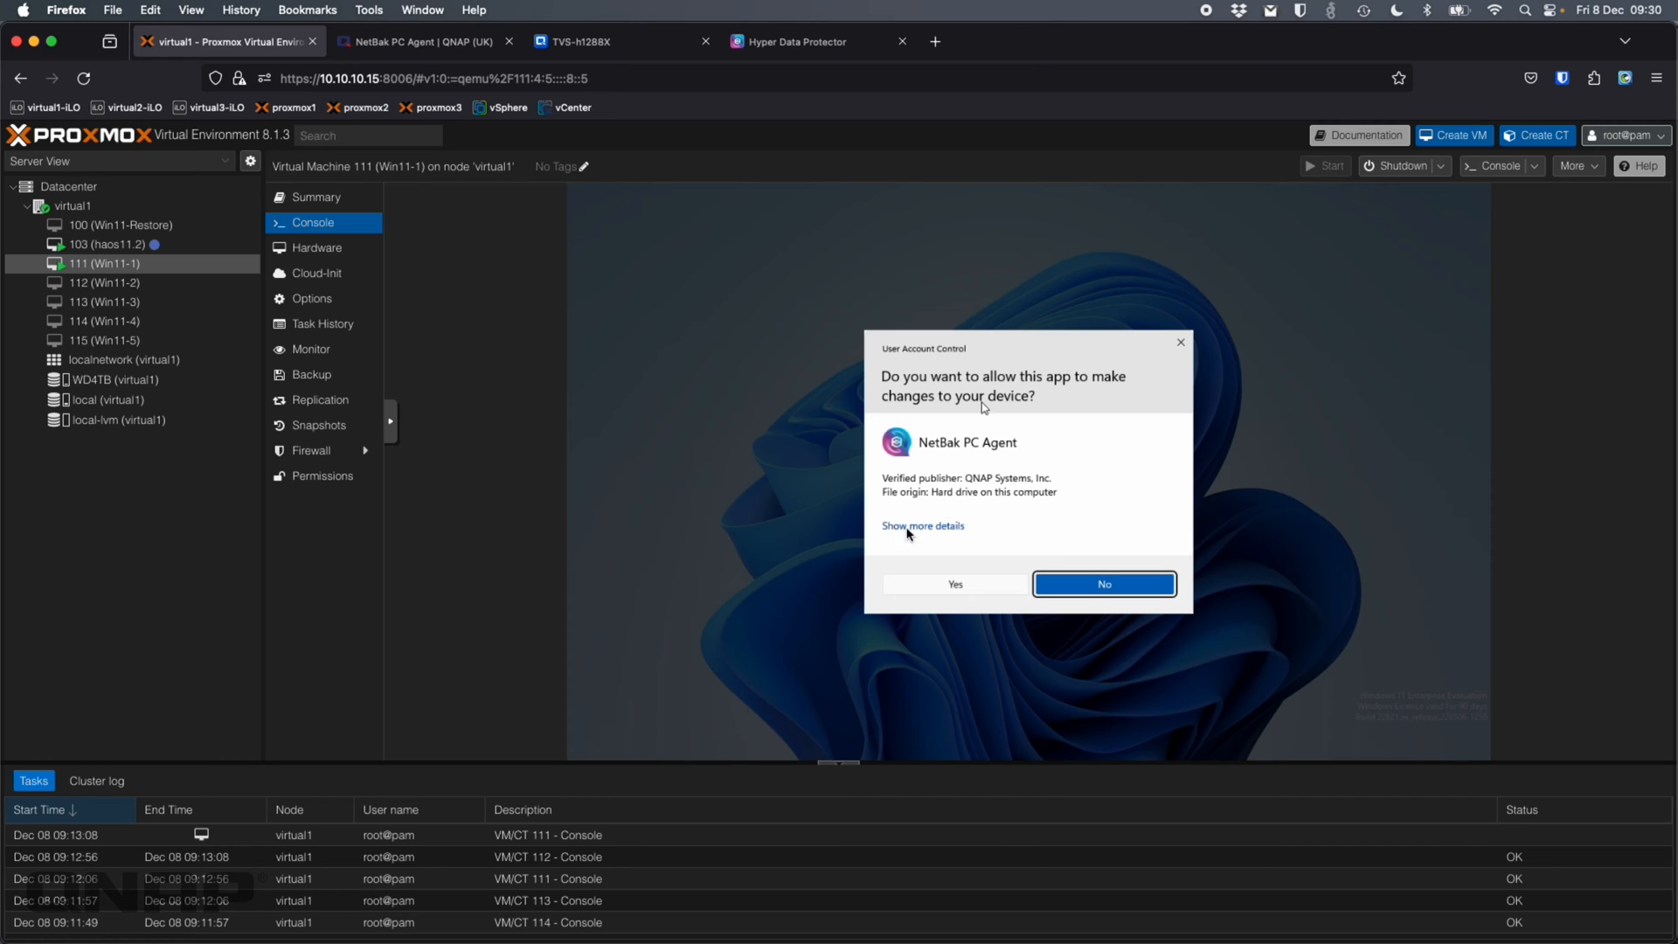
pyautogui.click(942, 587)
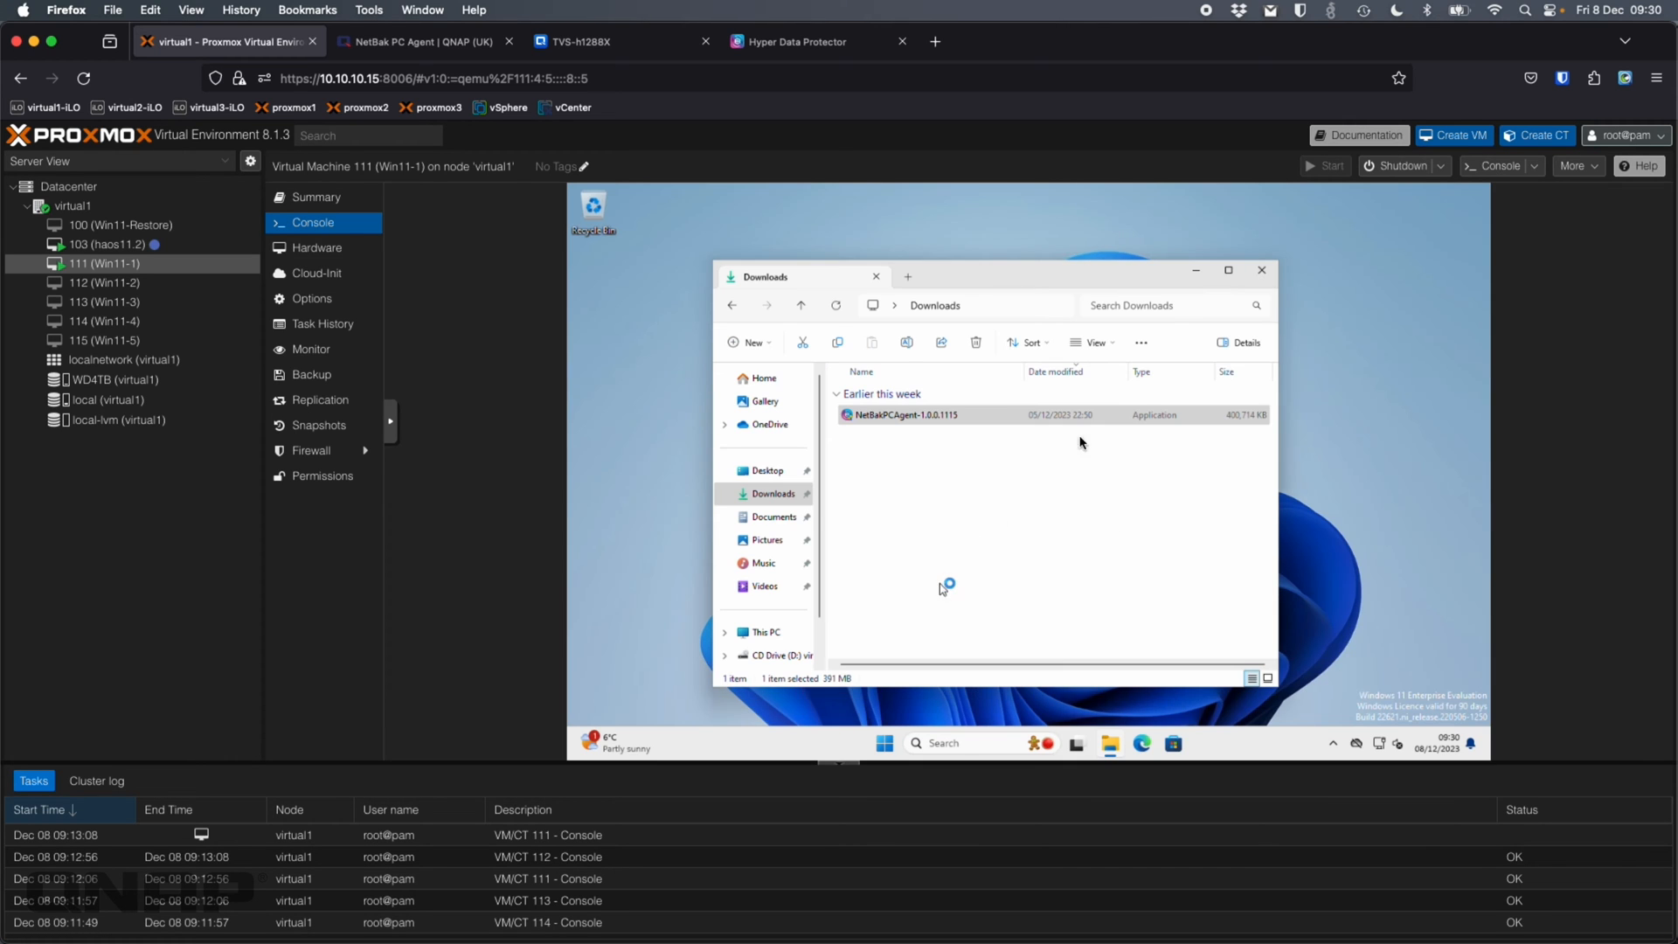
pyautogui.click(1261, 271)
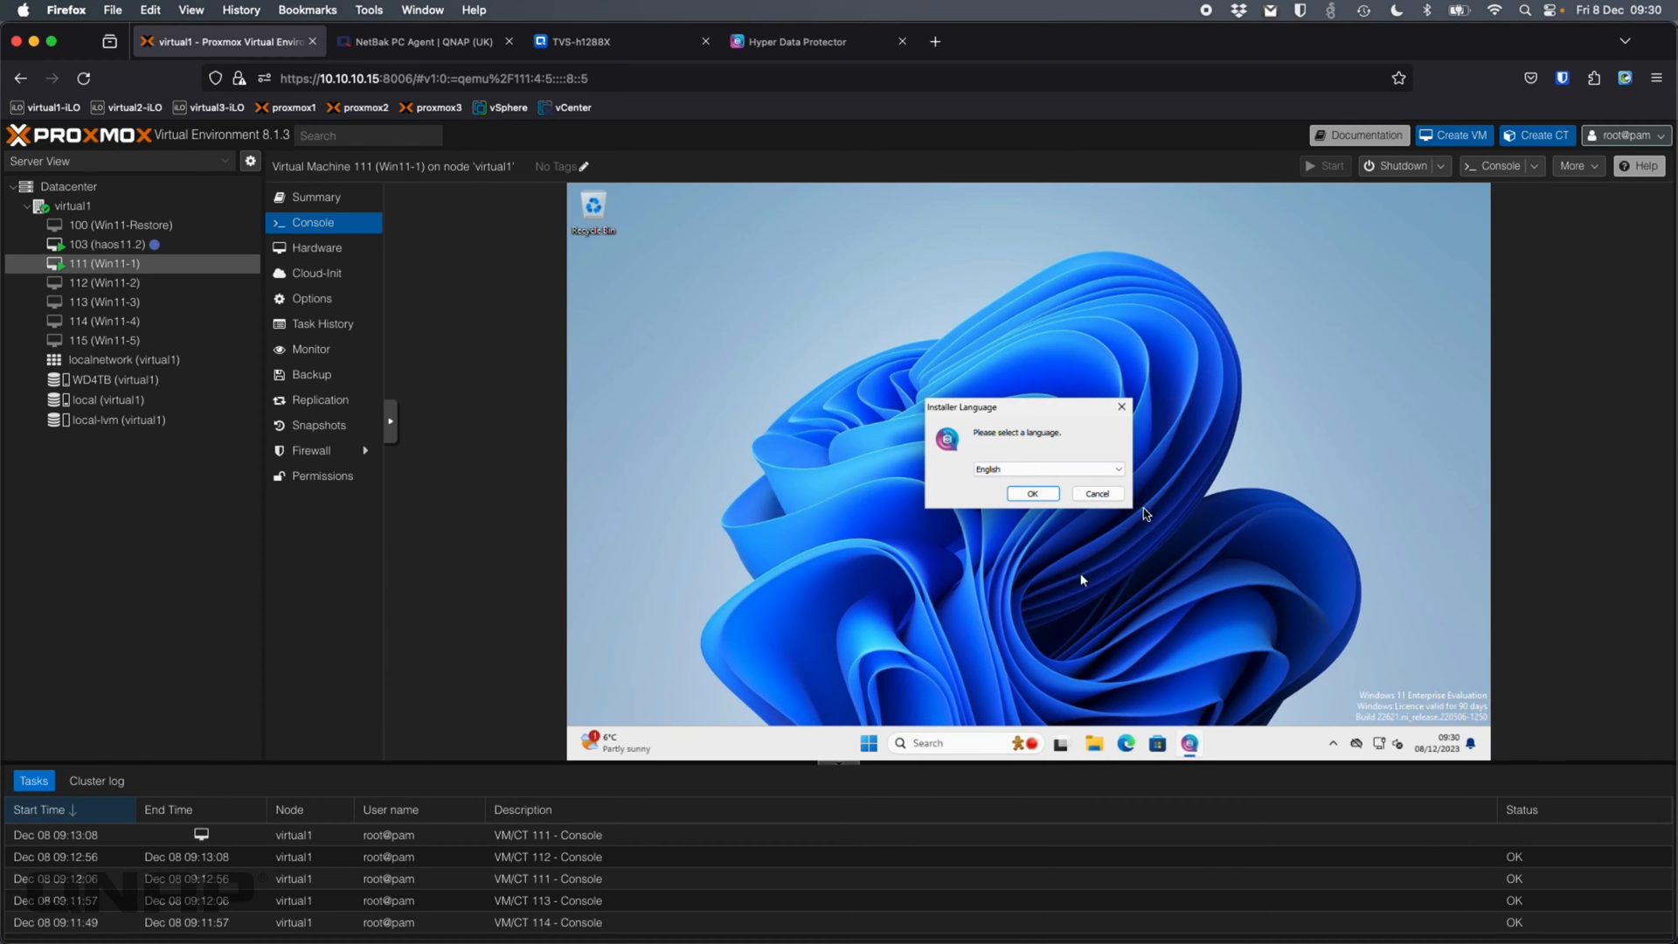
# Make the VM console full screen and confirm English as the installer language
pyautogui.click(396, 437)
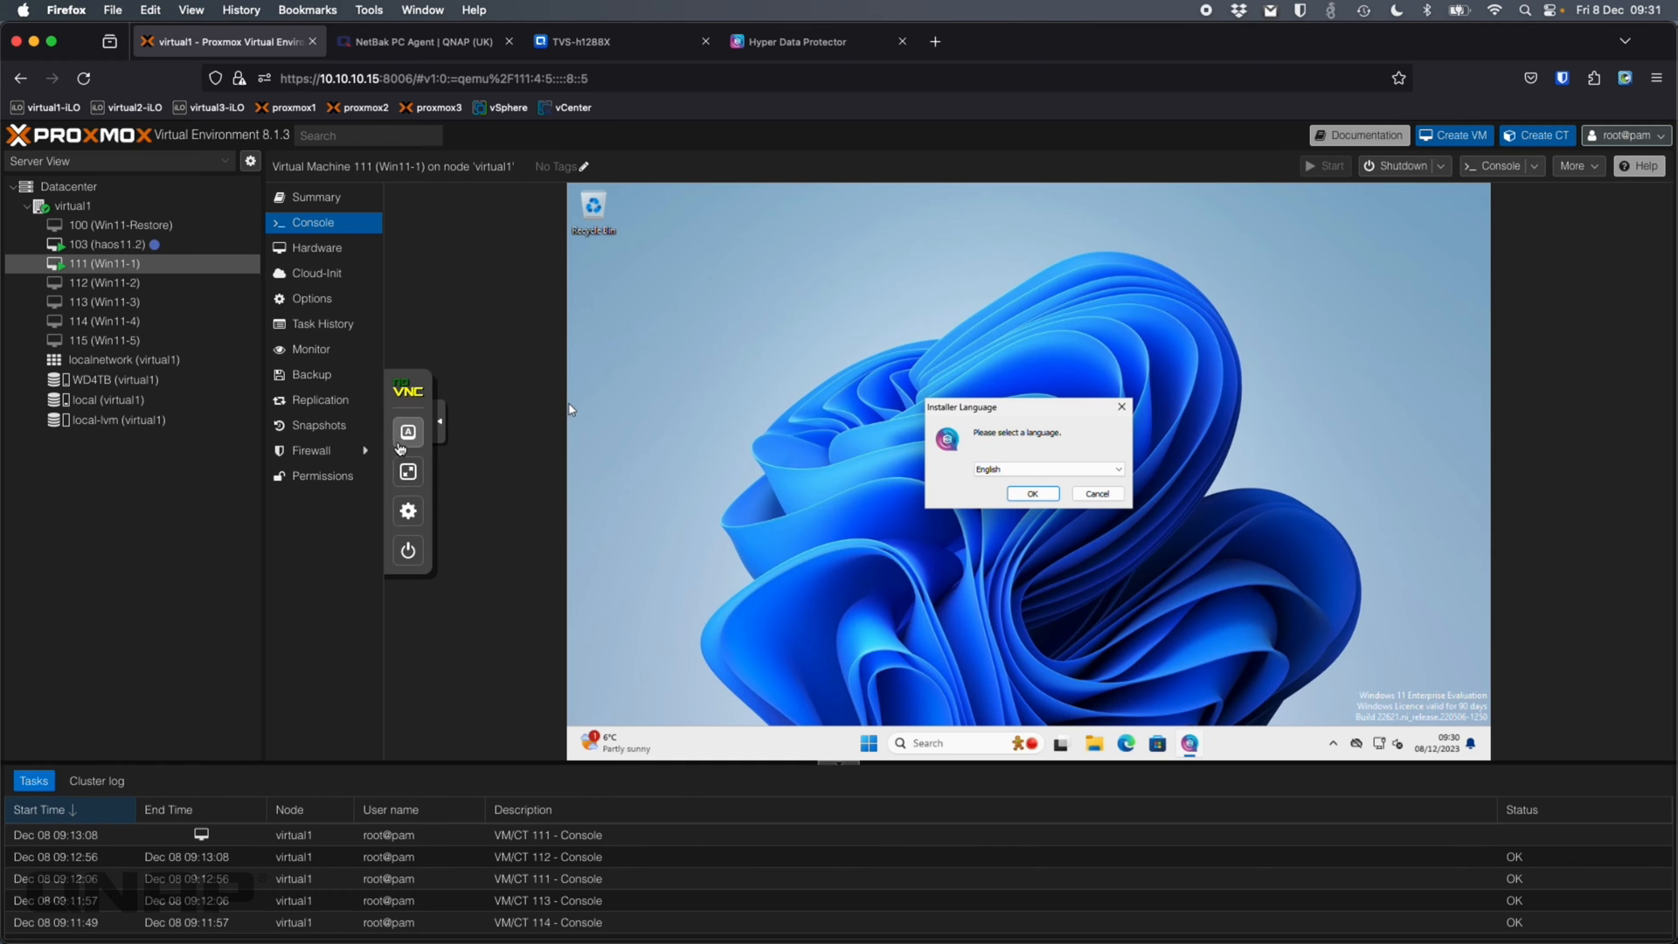
pyautogui.click(409, 472)
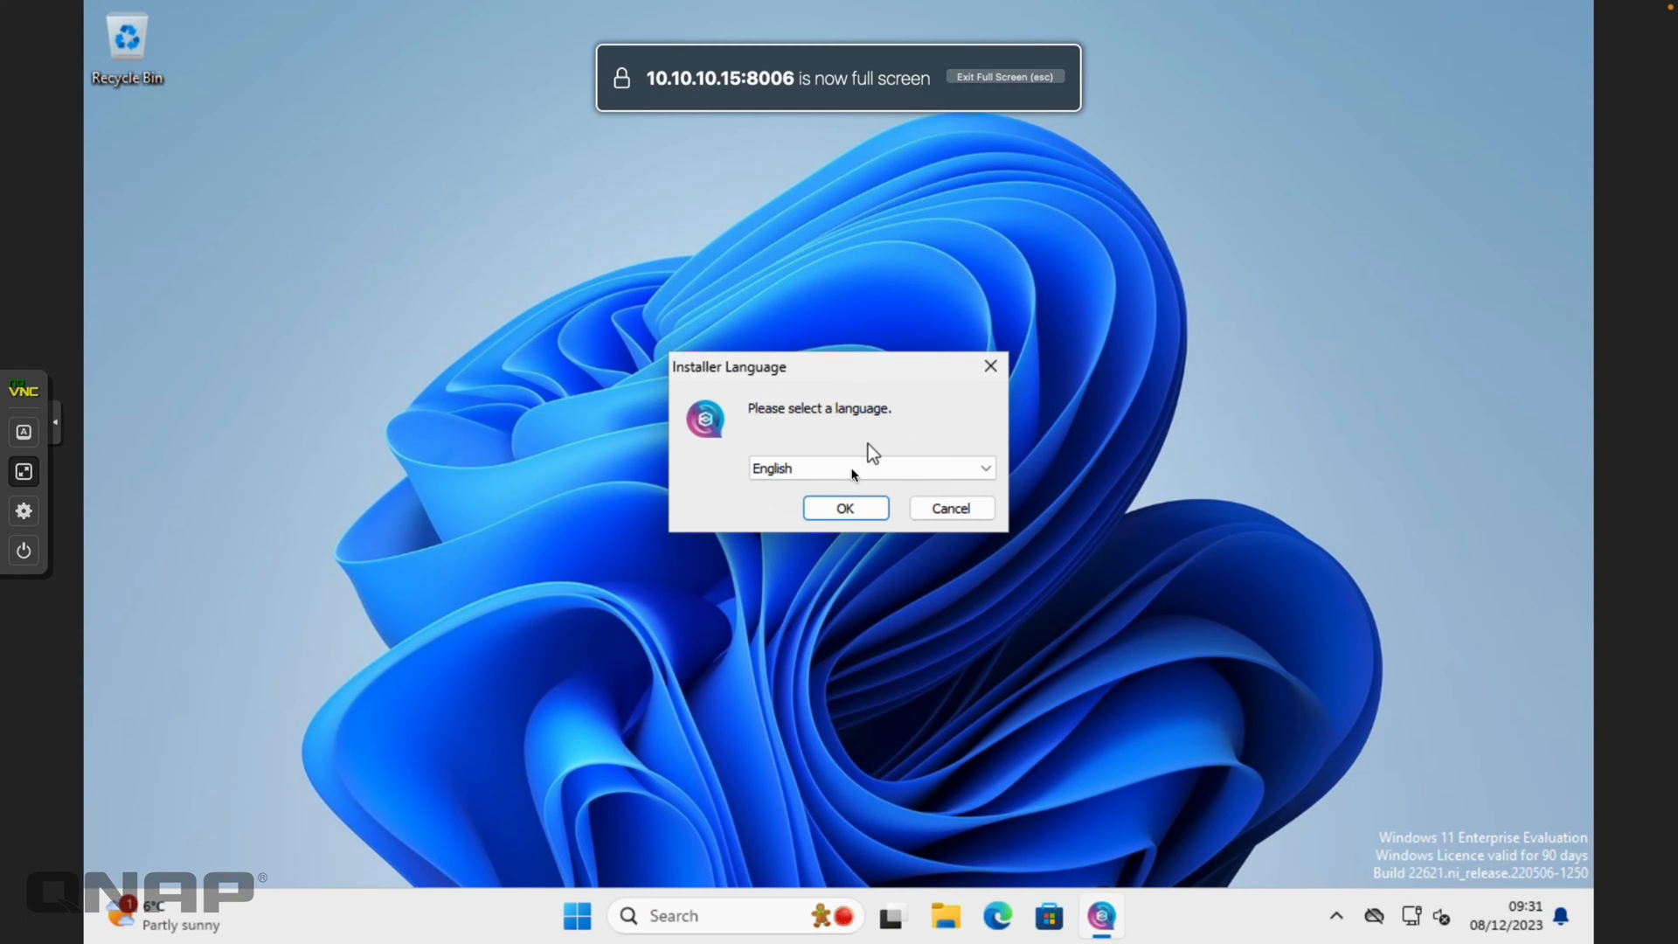
pyautogui.click(882, 470)
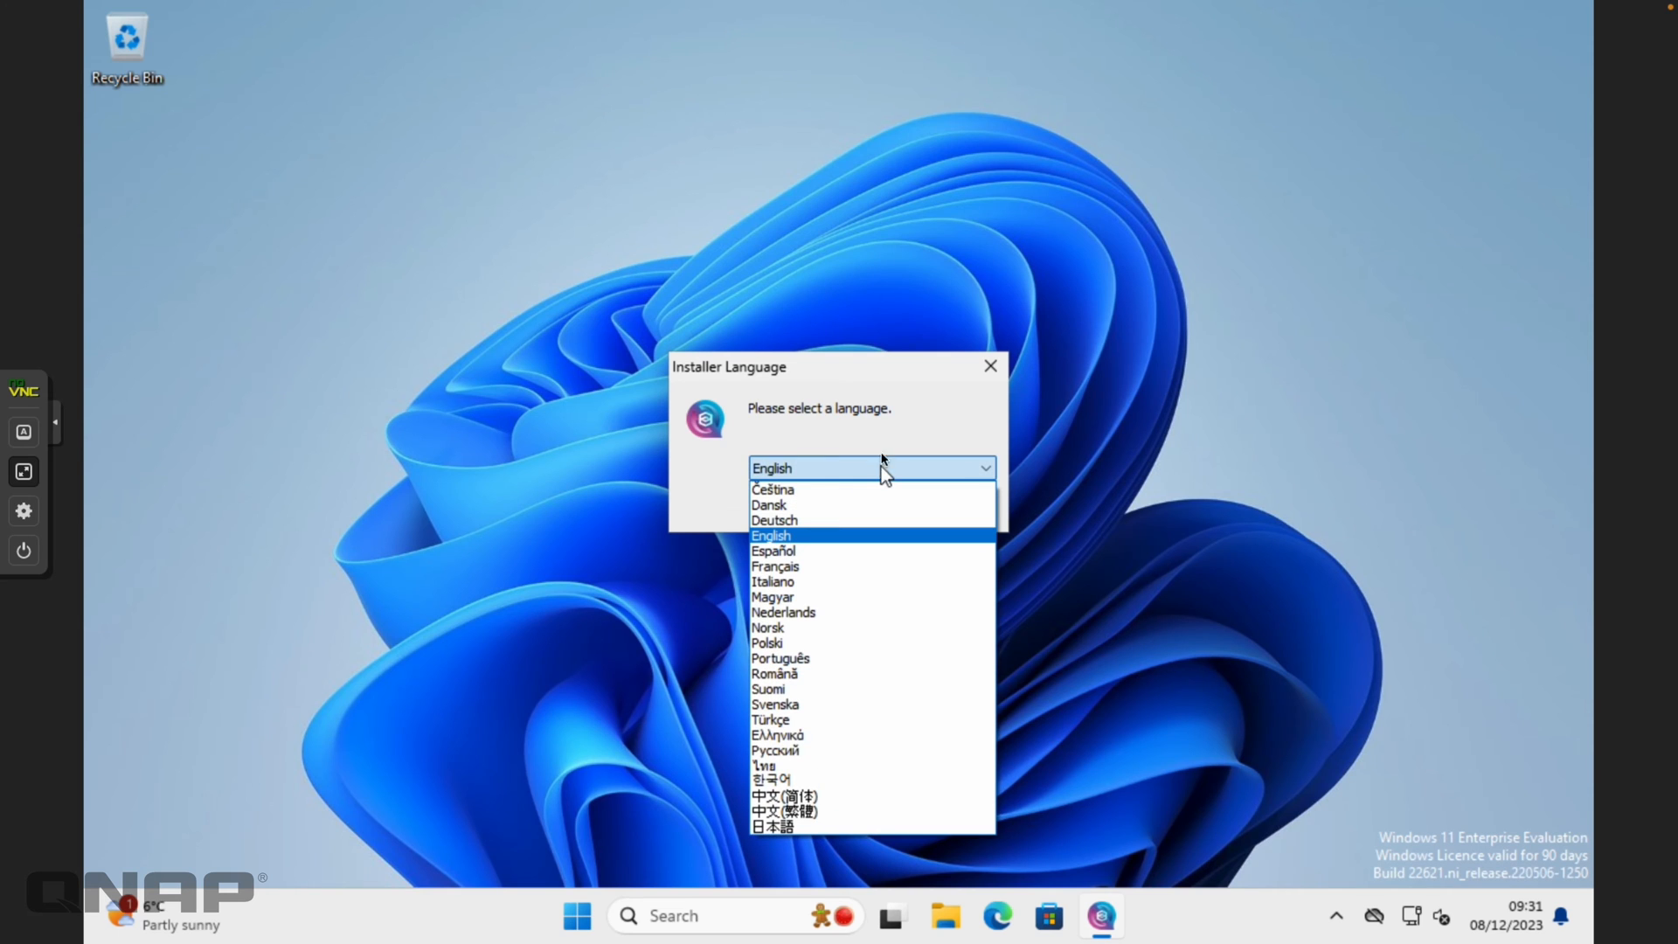
pyautogui.click(891, 399)
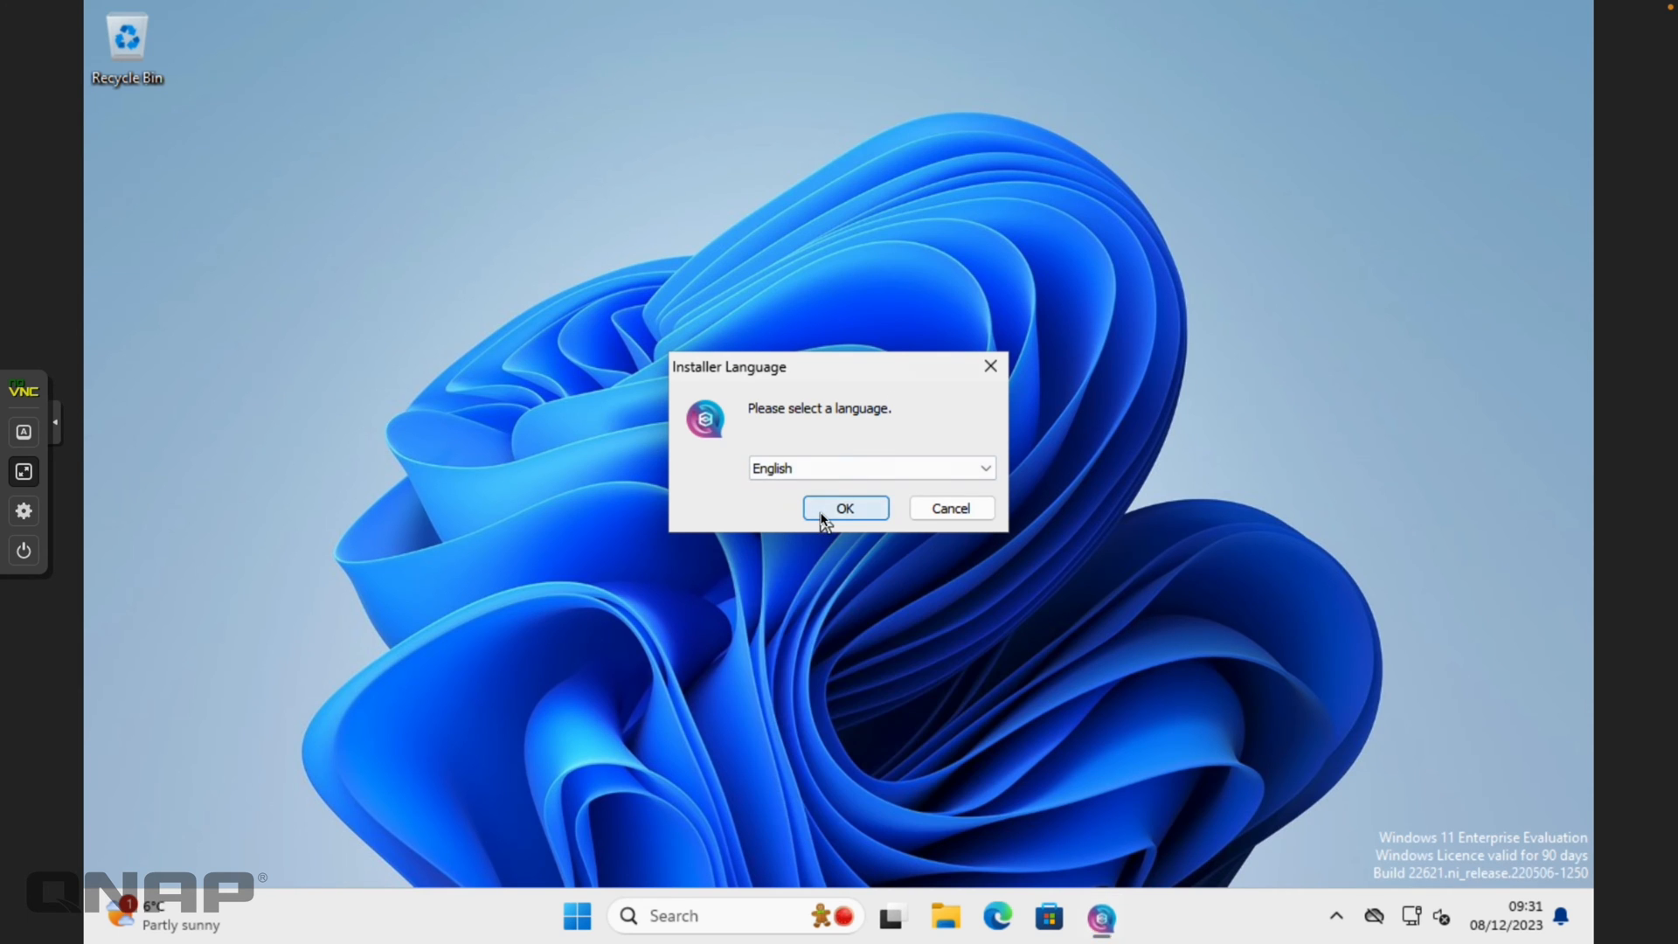
pyautogui.click(823, 510)
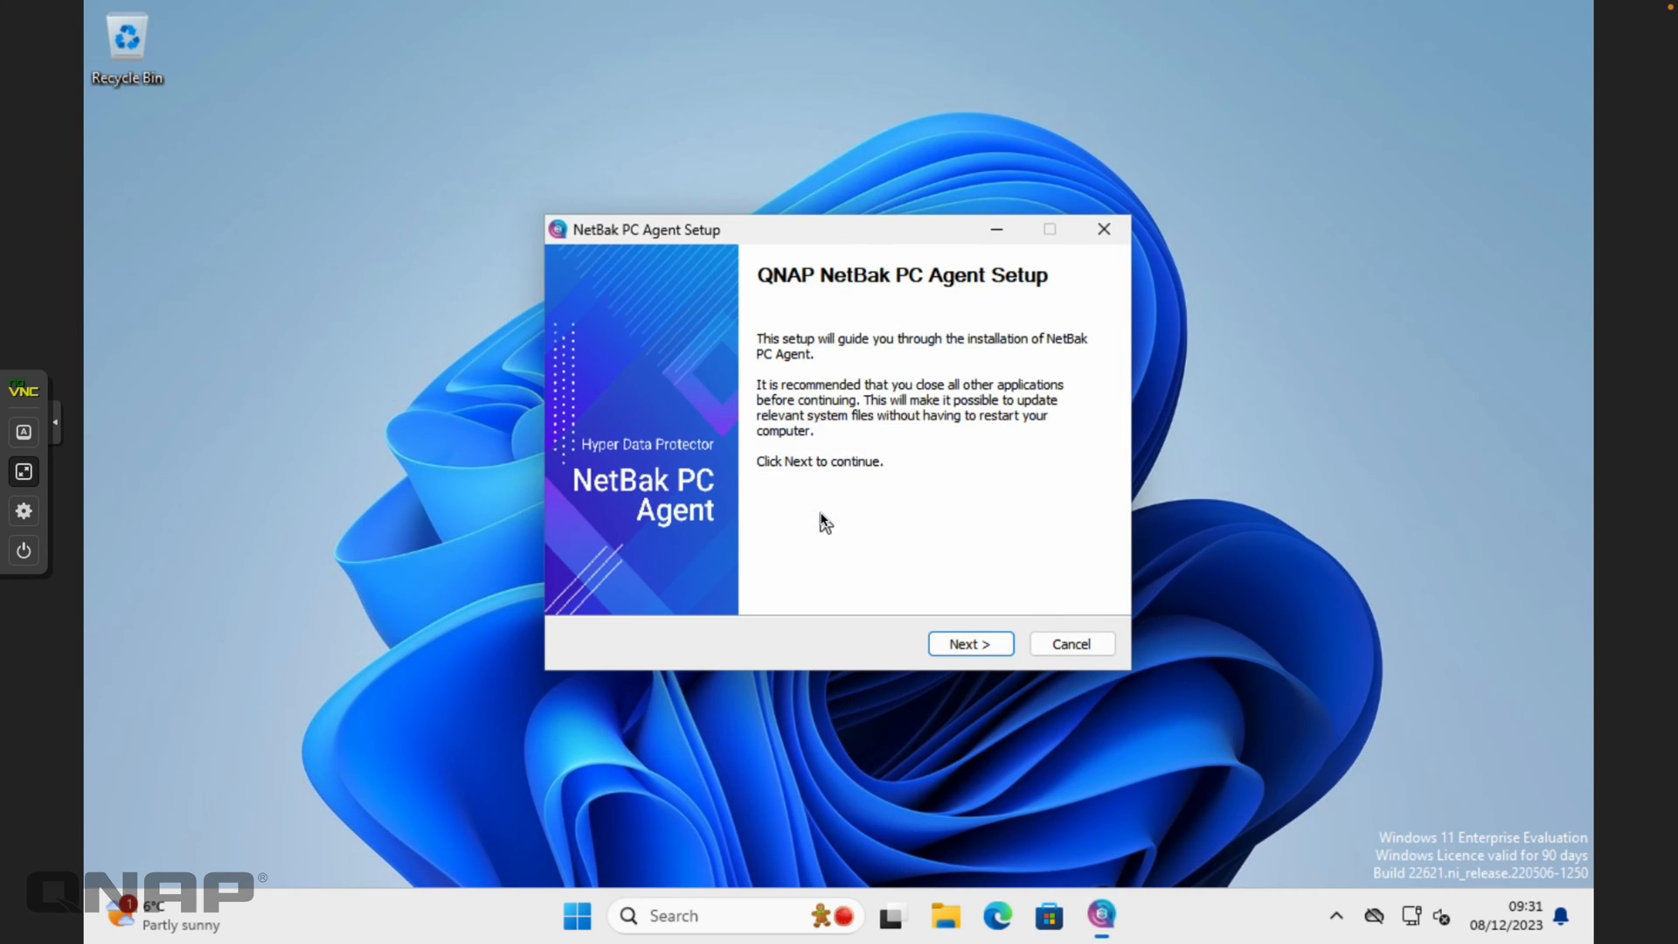
# Accept the licence and install NetBak PC Agent into C:\Program Files\QNAP\NetBakPCAgent
pyautogui.click(970, 644)
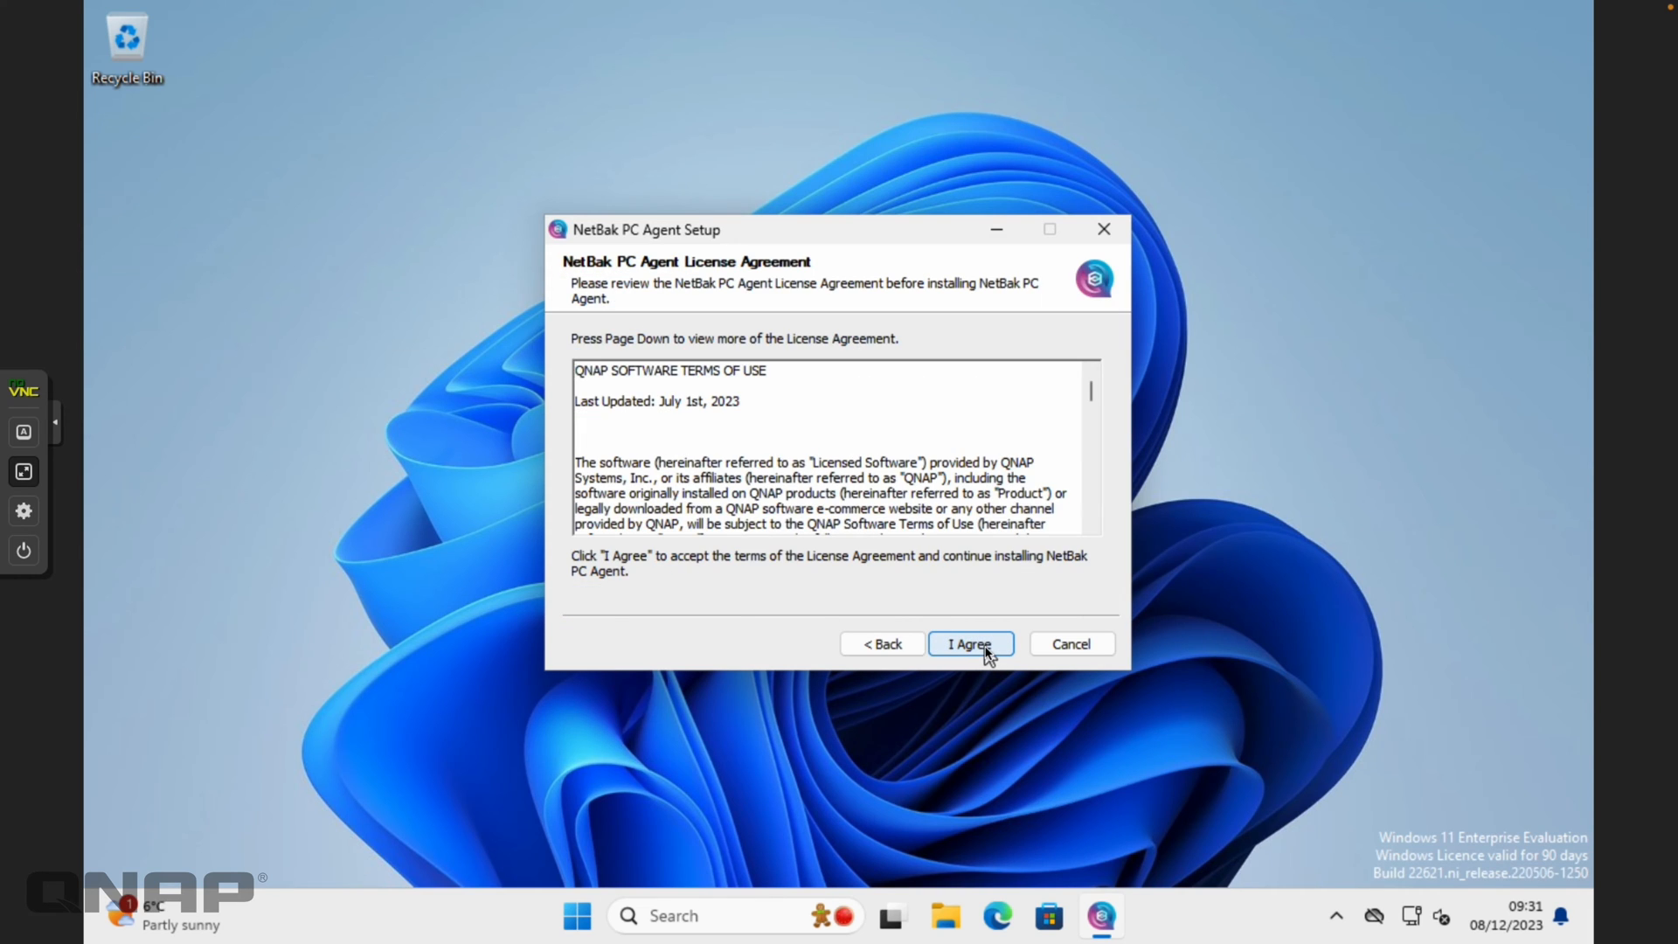
pyautogui.click(971, 644)
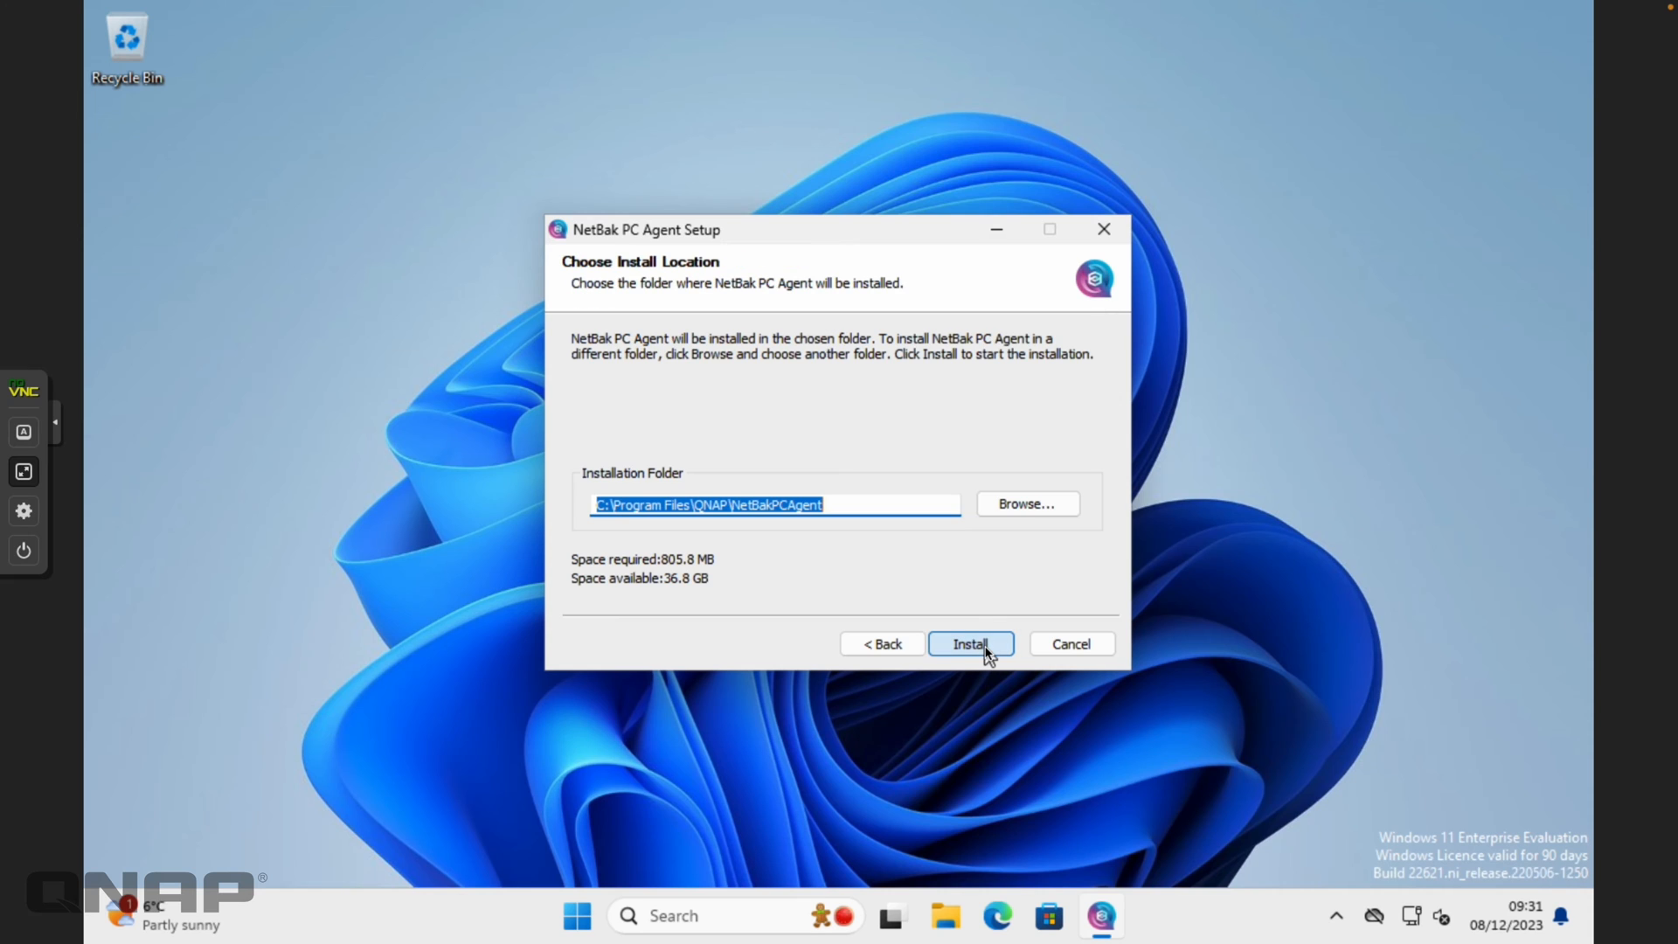
pyautogui.click(970, 644)
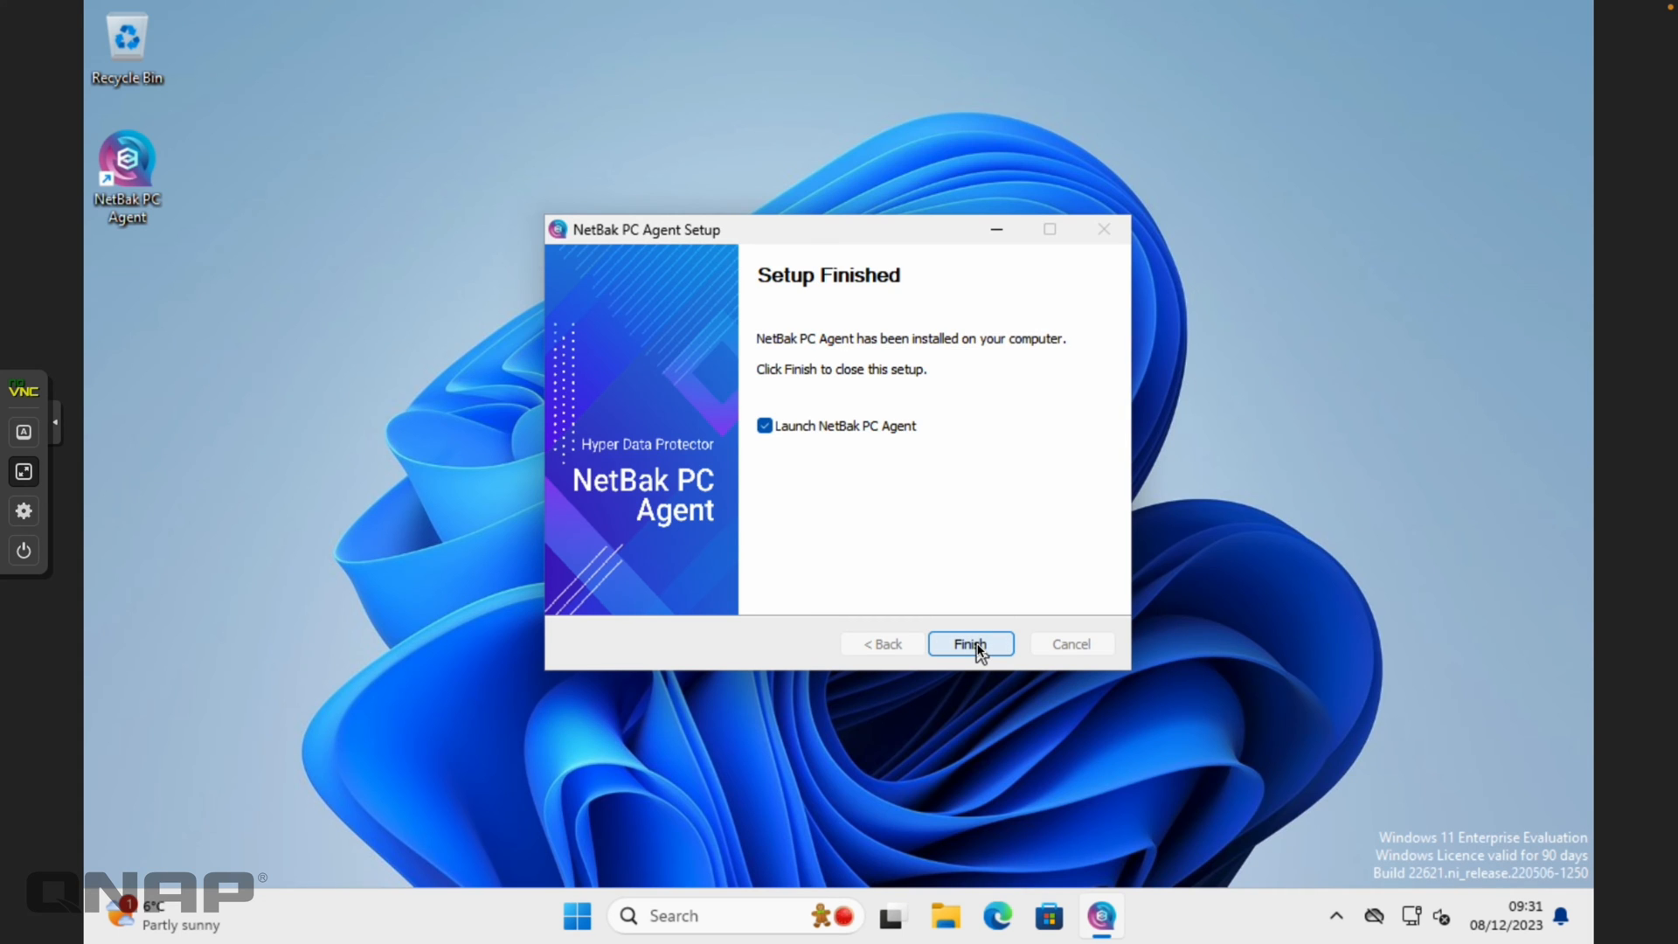
# Start the backup setup, search the LAN and pick TVS-h1288X (10.10.0.160)
pyautogui.click(971, 644)
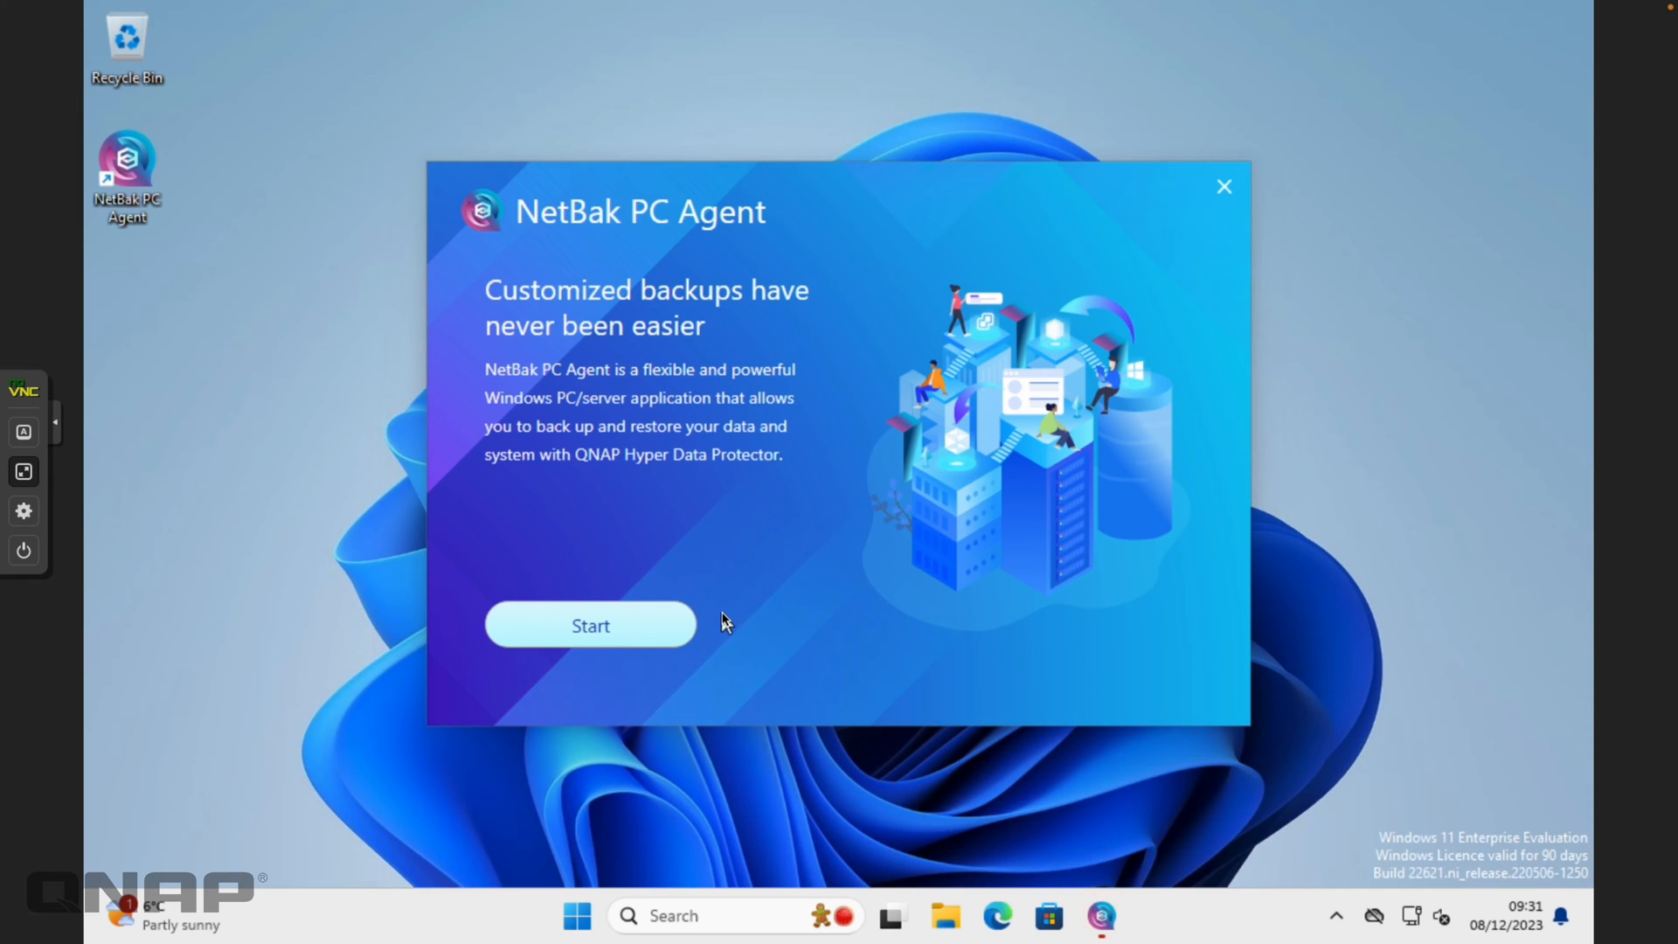
pyautogui.click(612, 626)
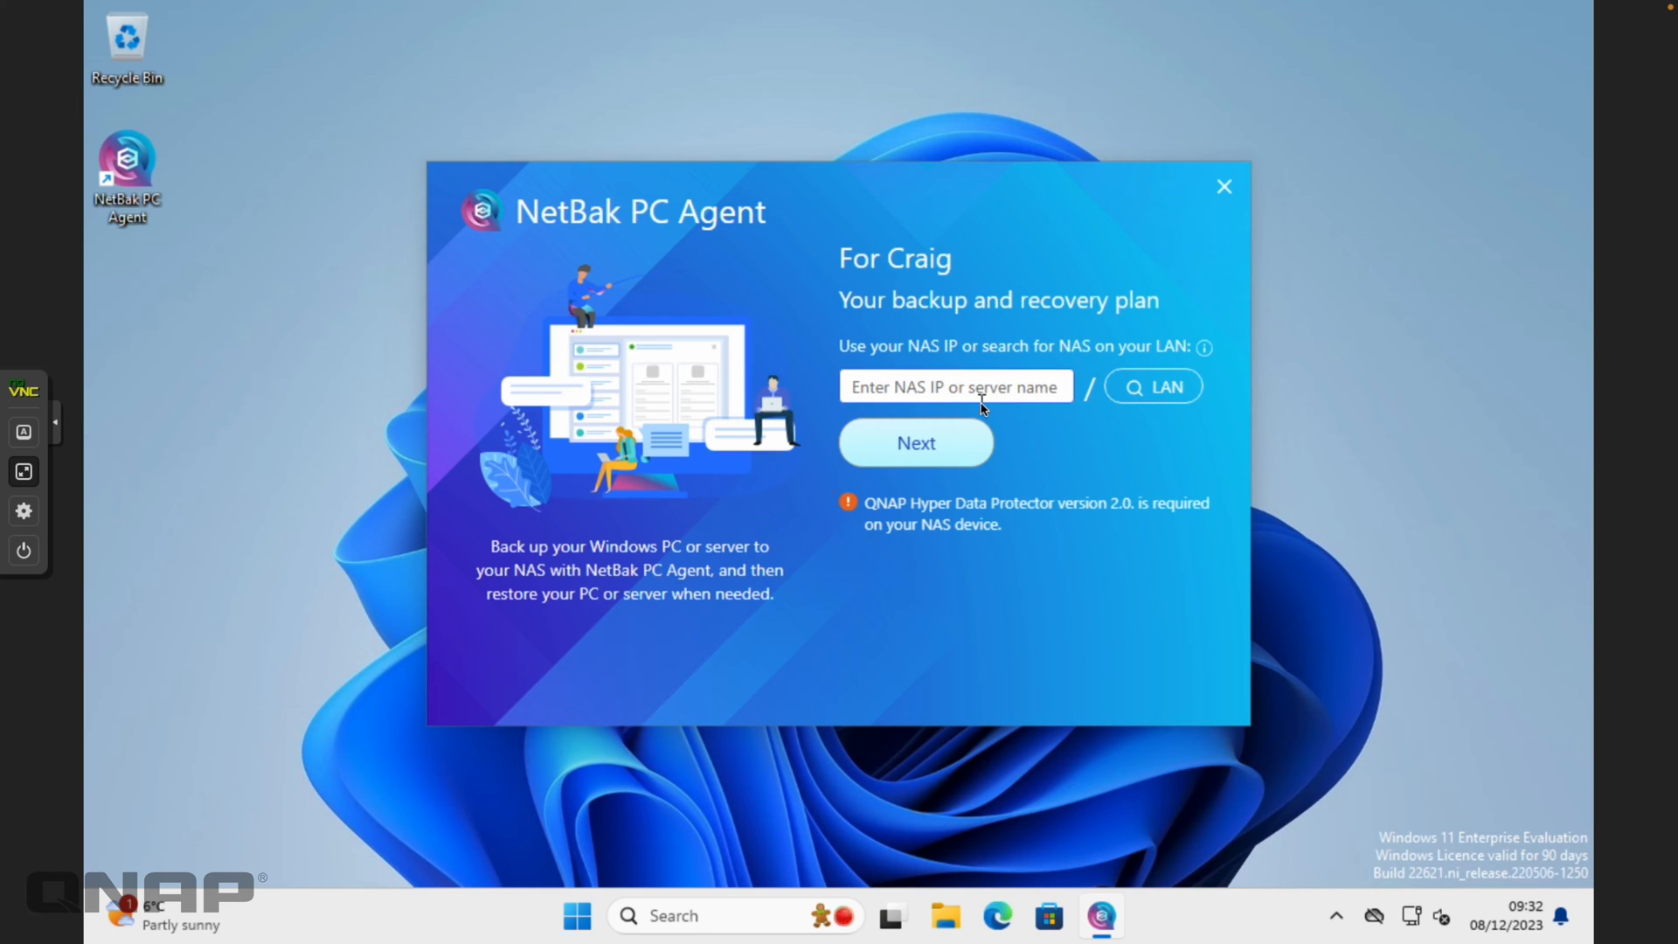
pyautogui.click(1153, 394)
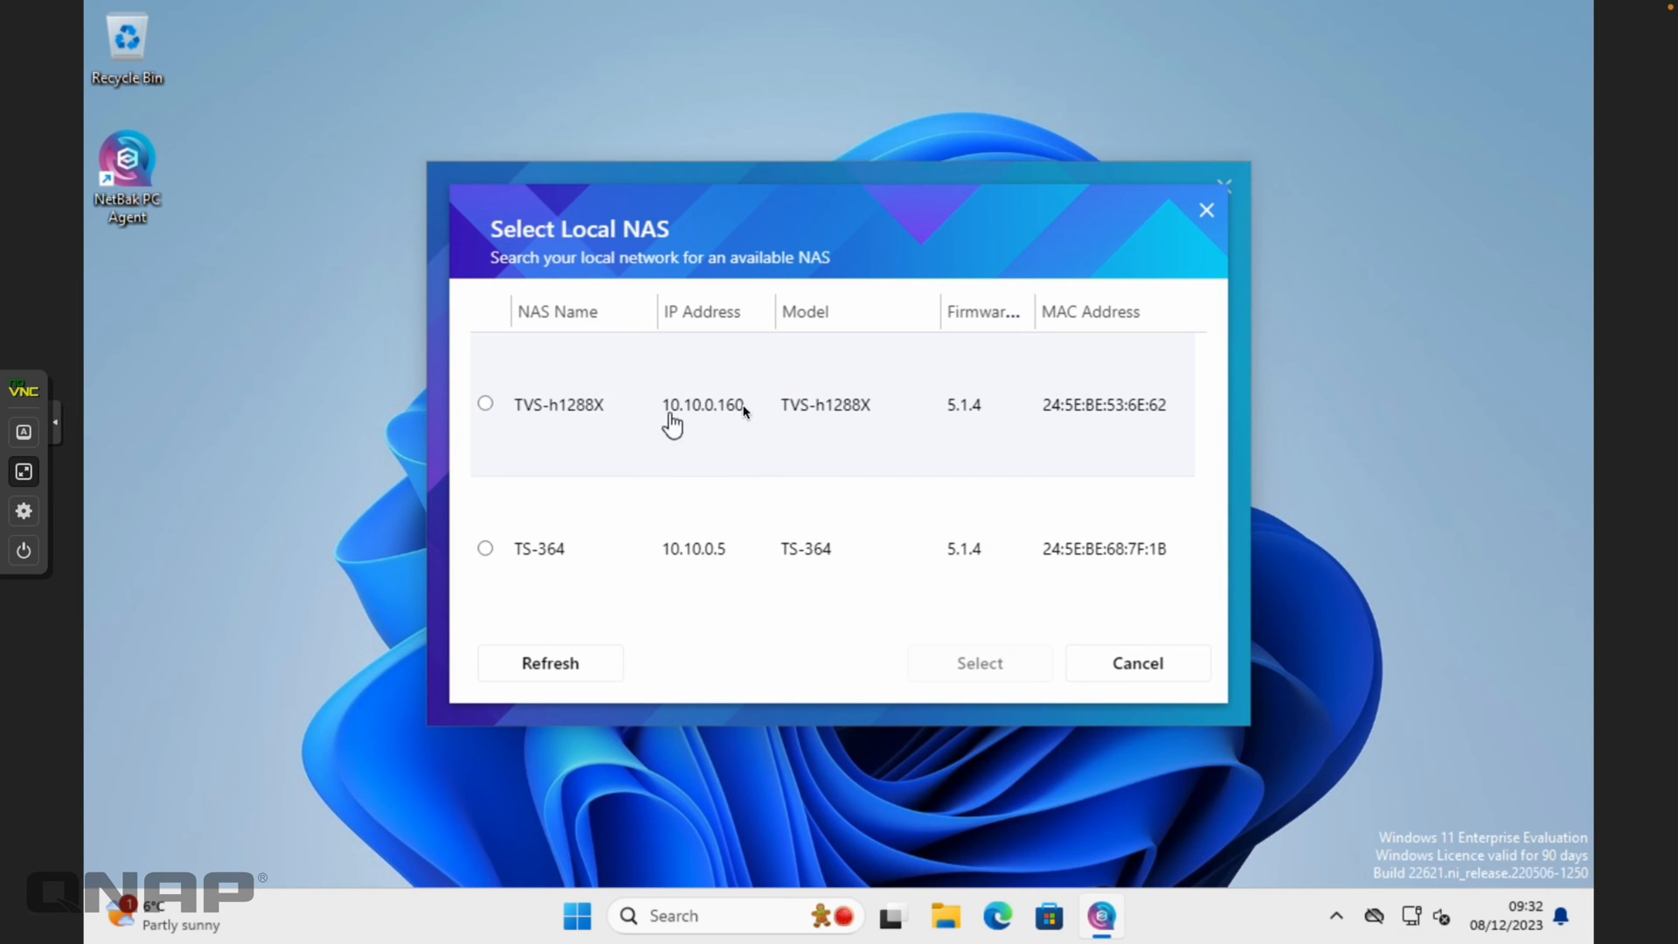
pyautogui.click(581, 418)
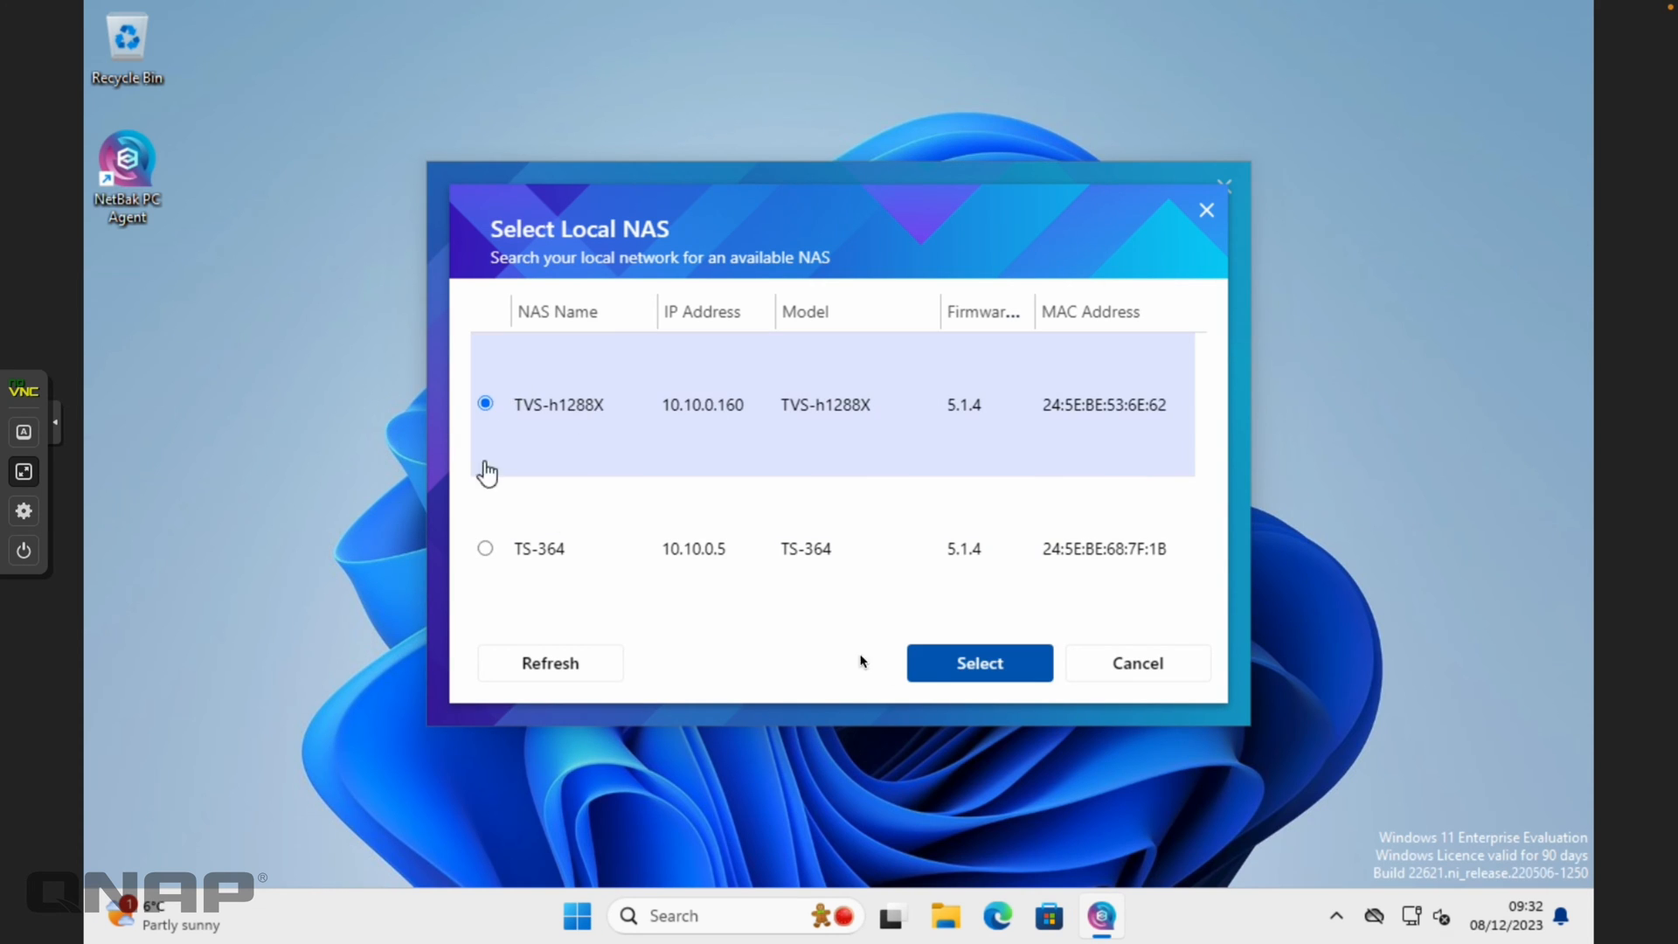
pyautogui.click(956, 668)
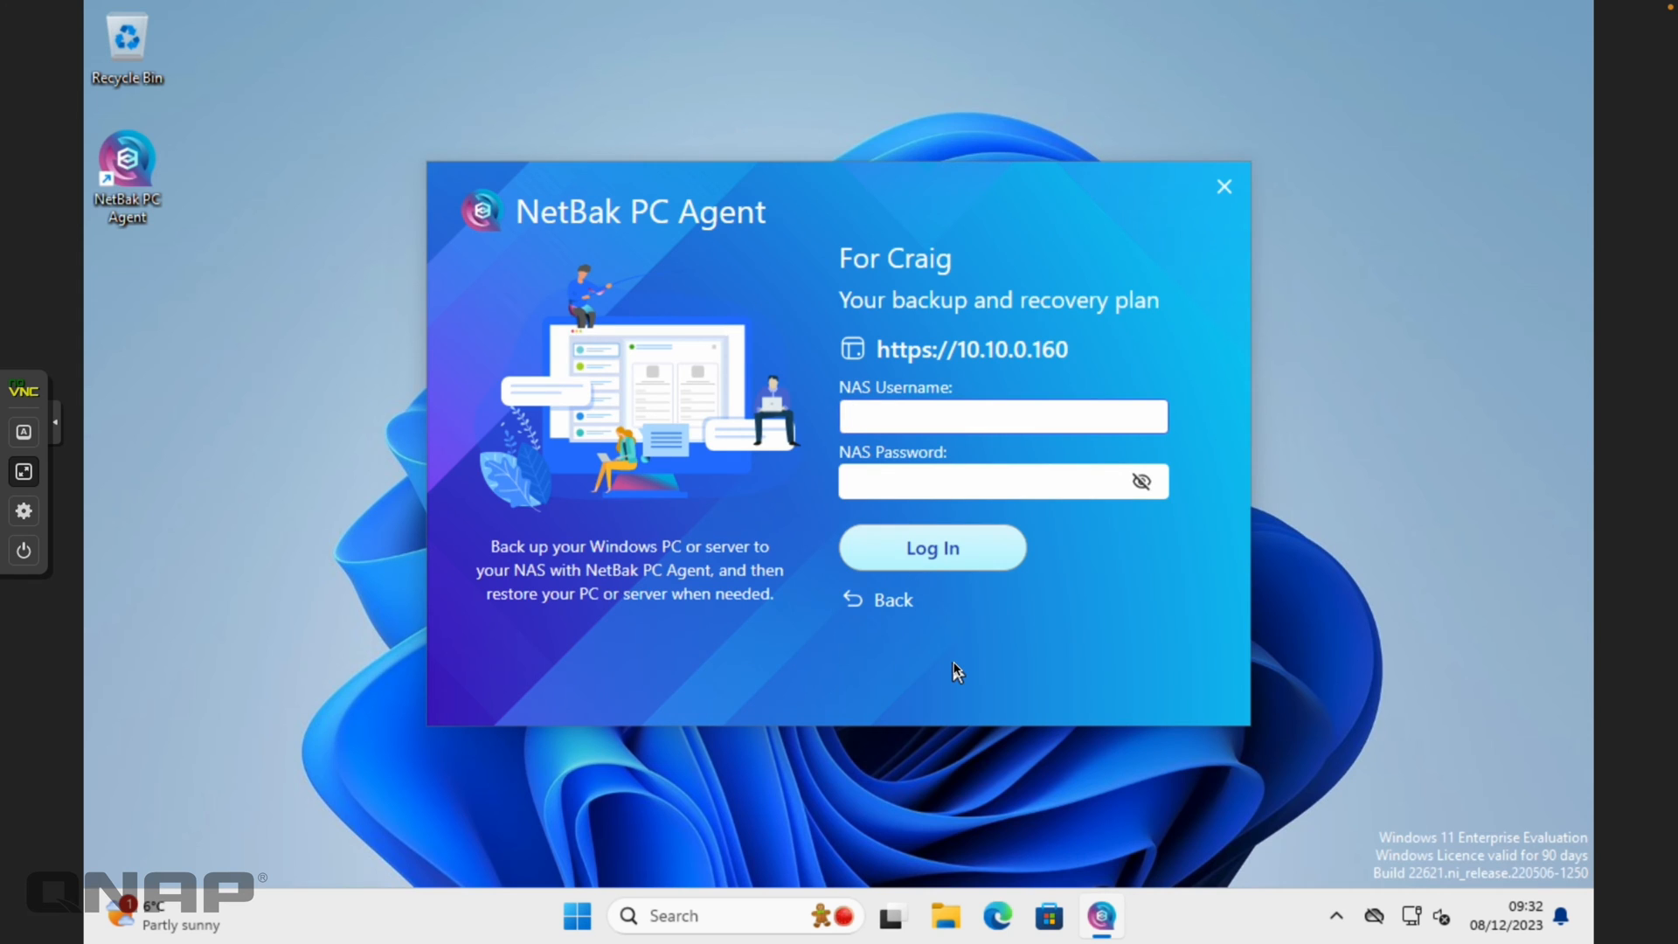
pyautogui.press('Tab')
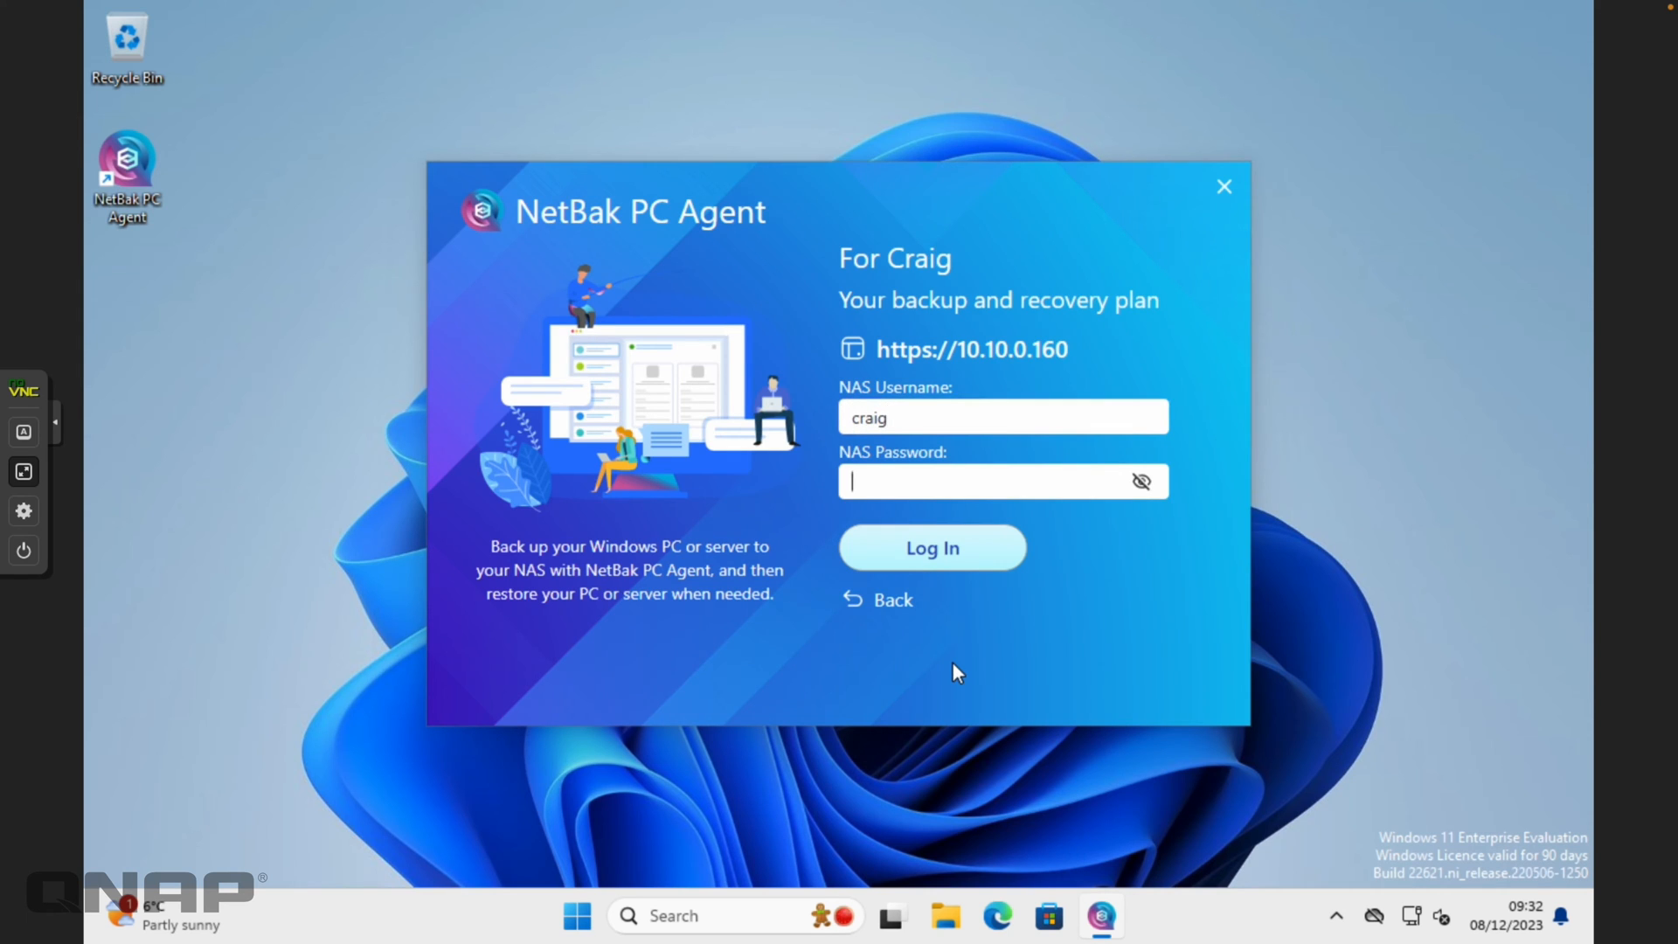
pyautogui.press('Return')
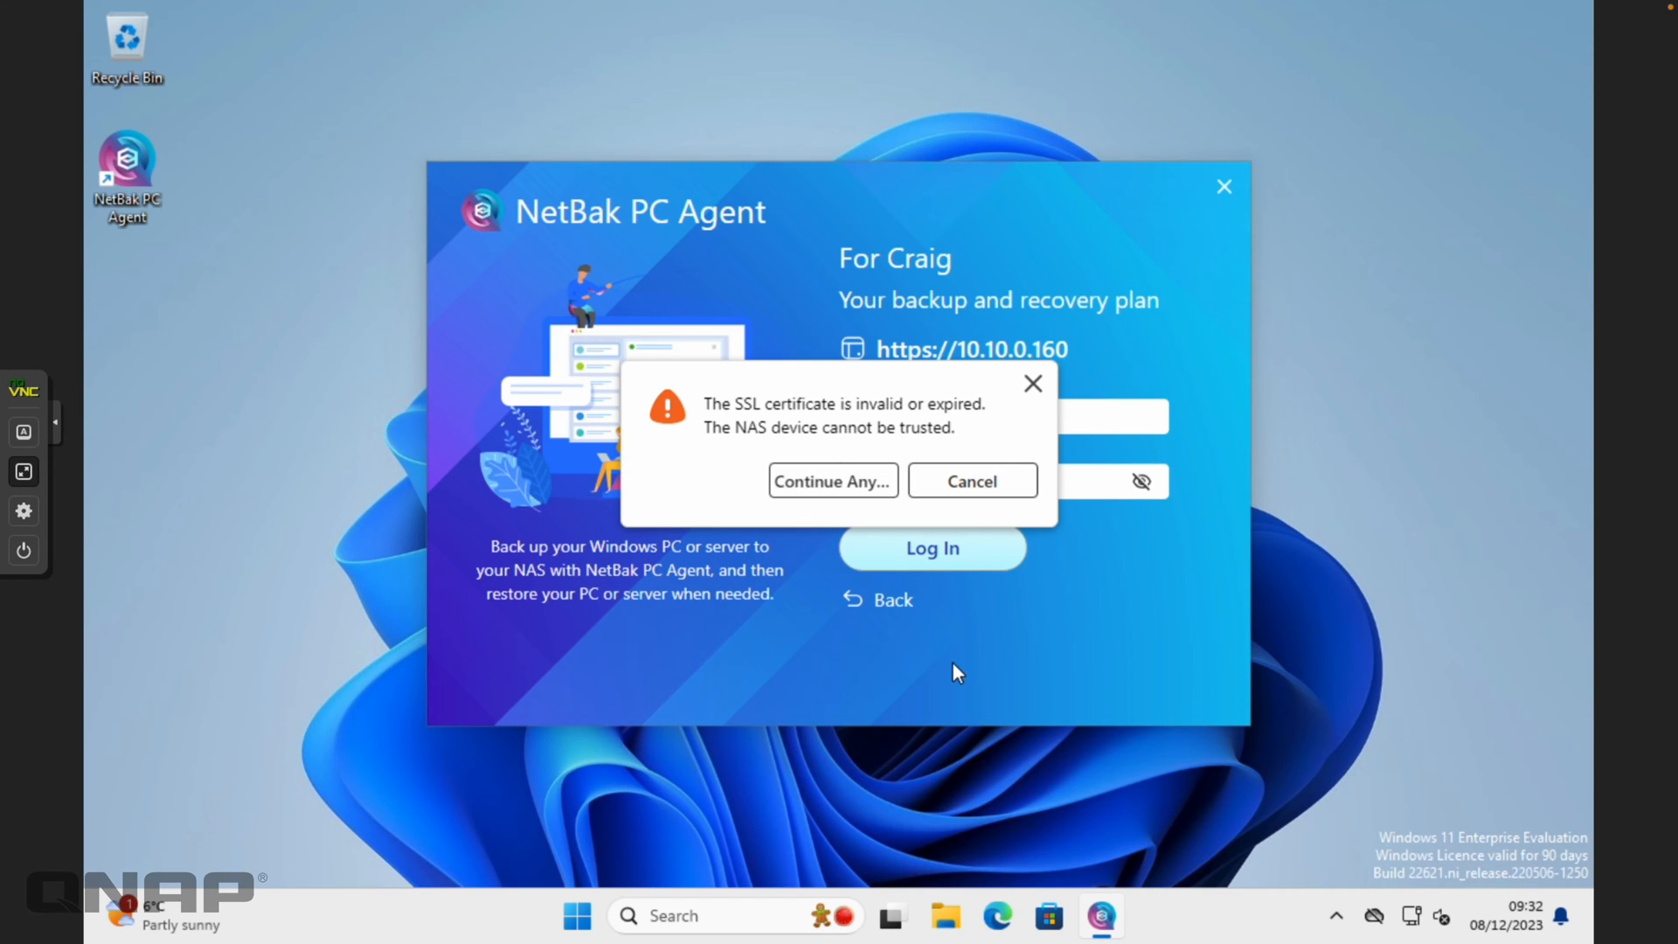
pyautogui.click(823, 484)
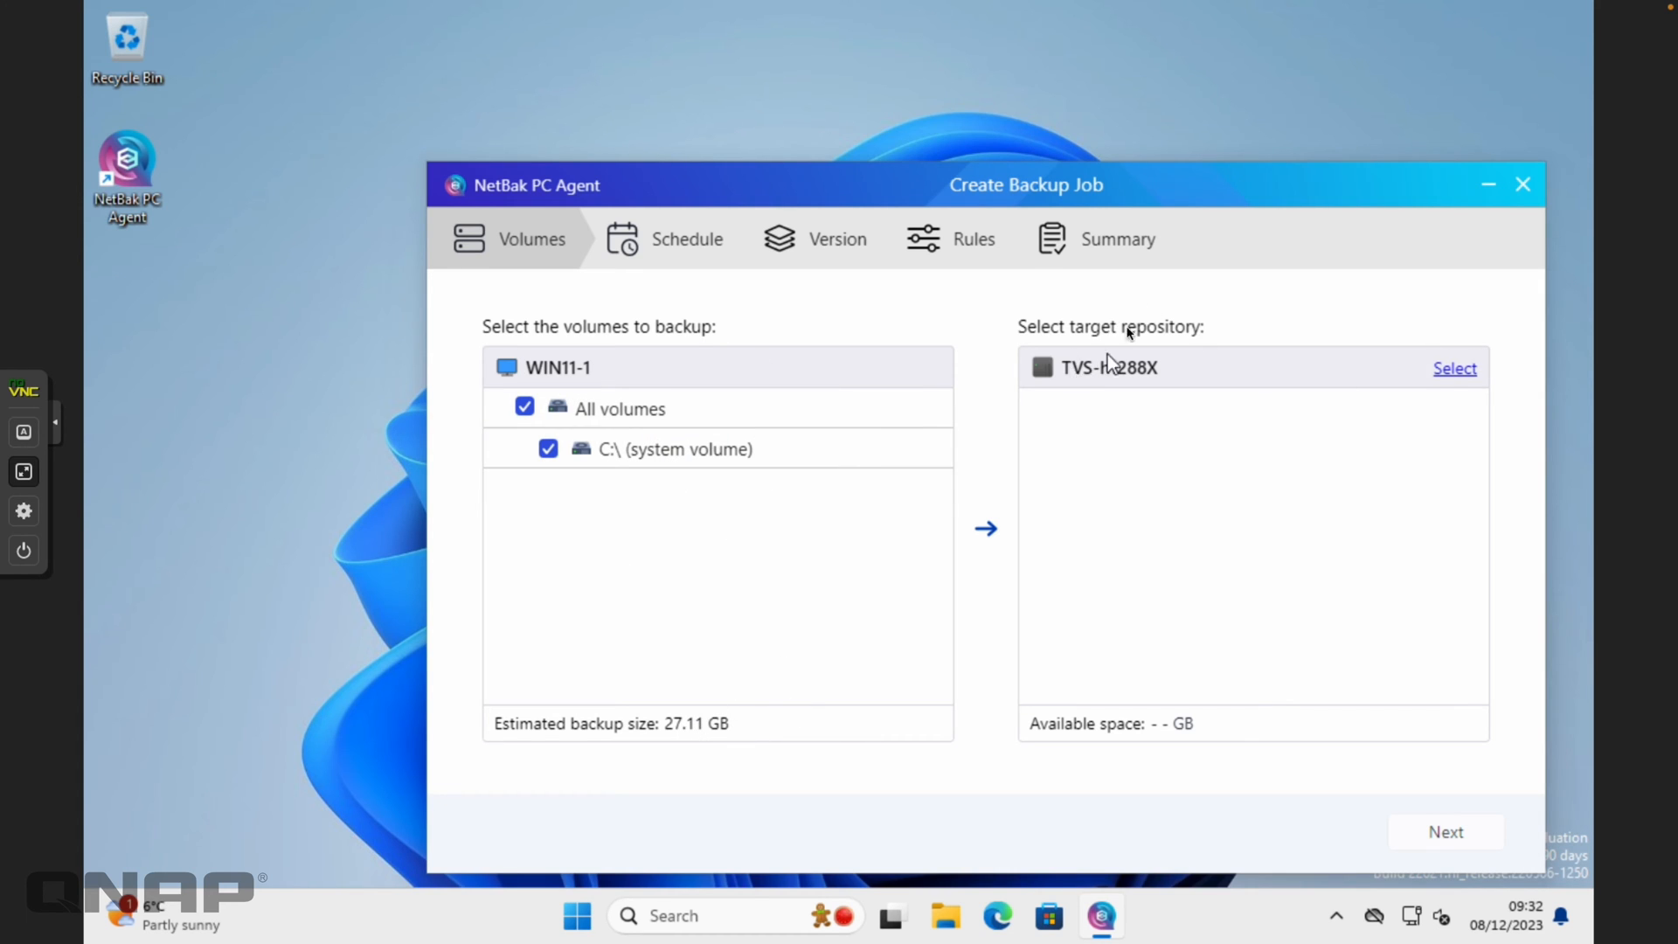
# Open the TVS-h1288X repository list for the WIN11-1 job, which shows no repositories
pyautogui.click(1456, 369)
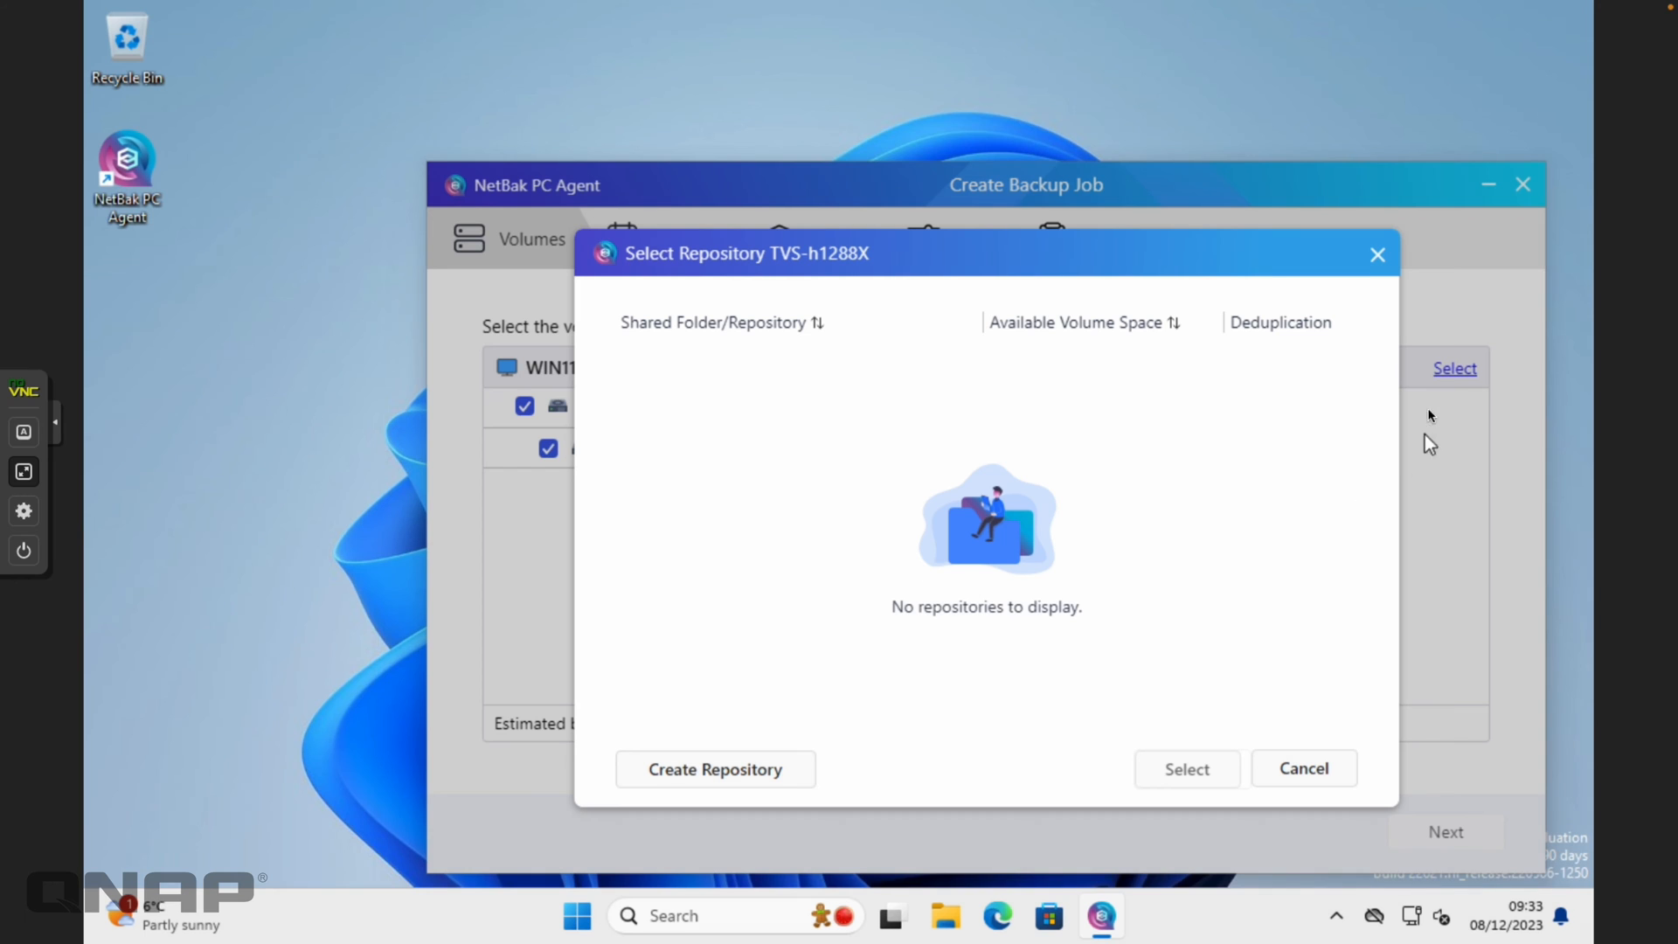
# Create a Win11 repository in the Backups shared folder and select it as the job's target
pyautogui.click(713, 771)
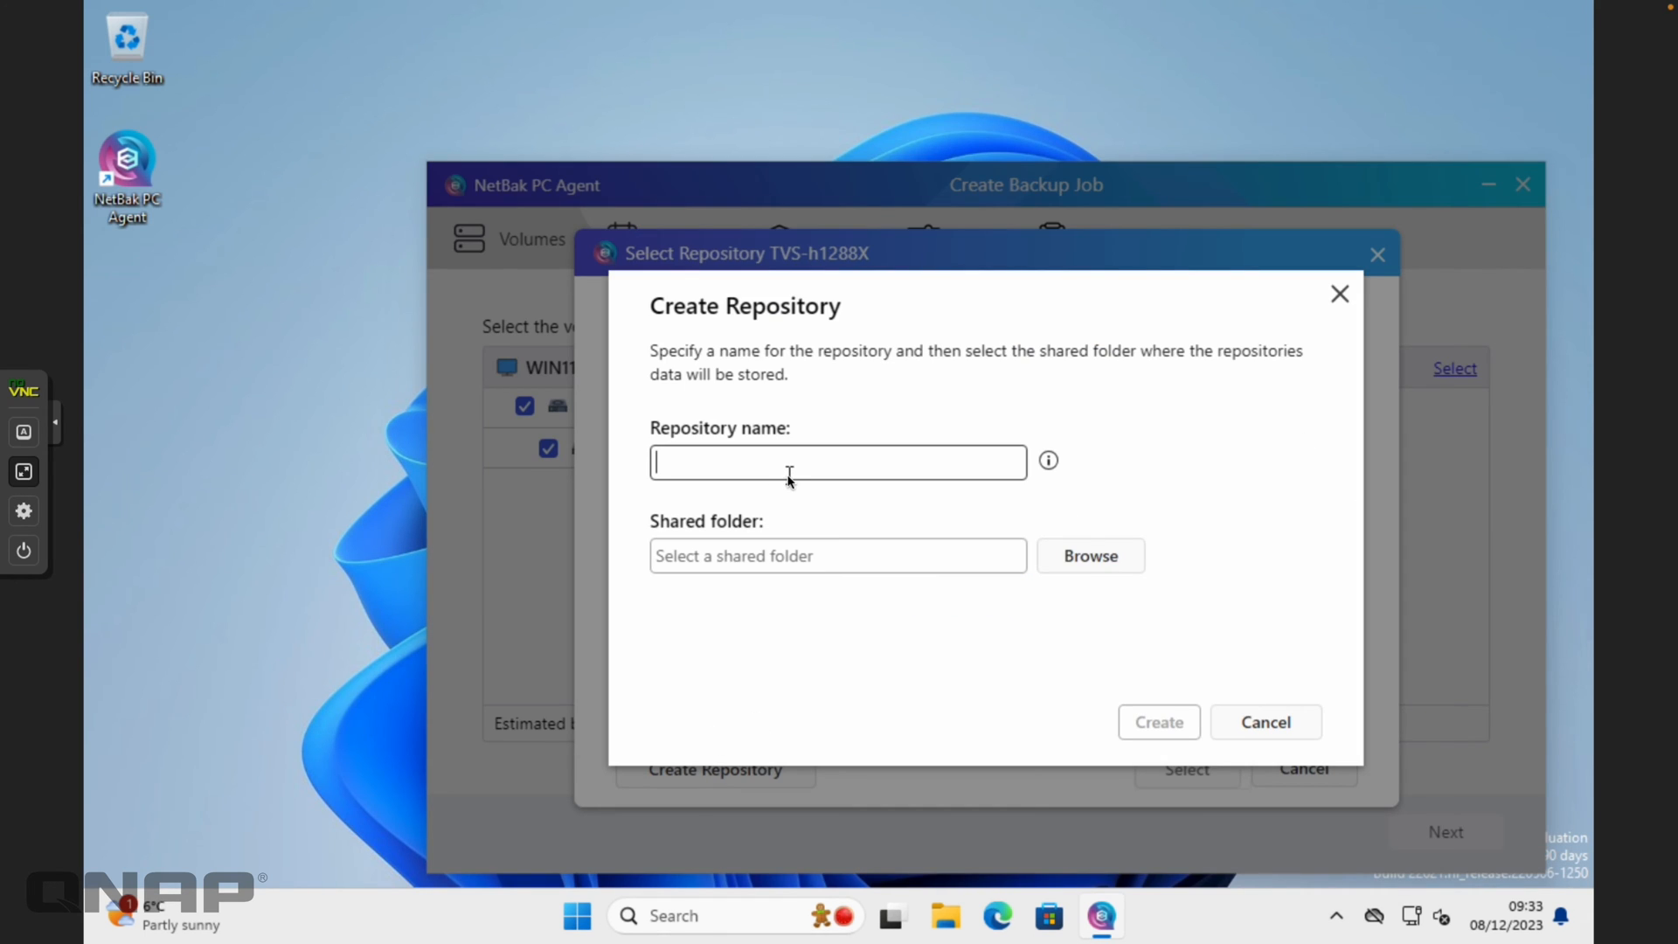
pyautogui.write('Win11')
pyautogui.click(1087, 575)
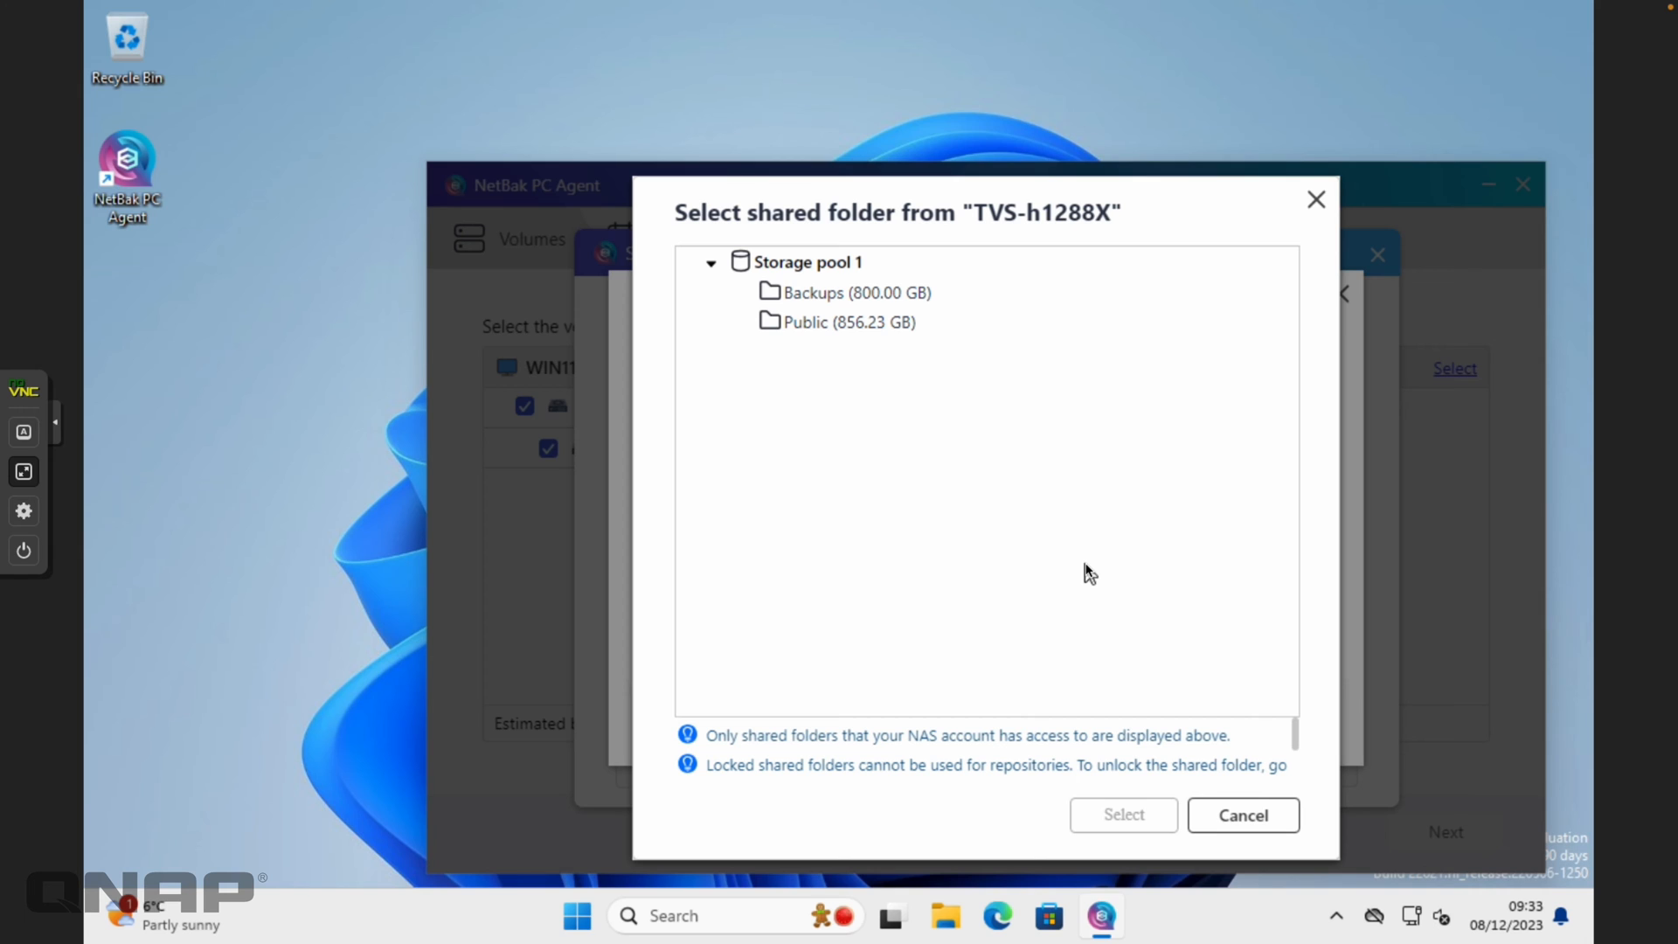
pyautogui.click(800, 299)
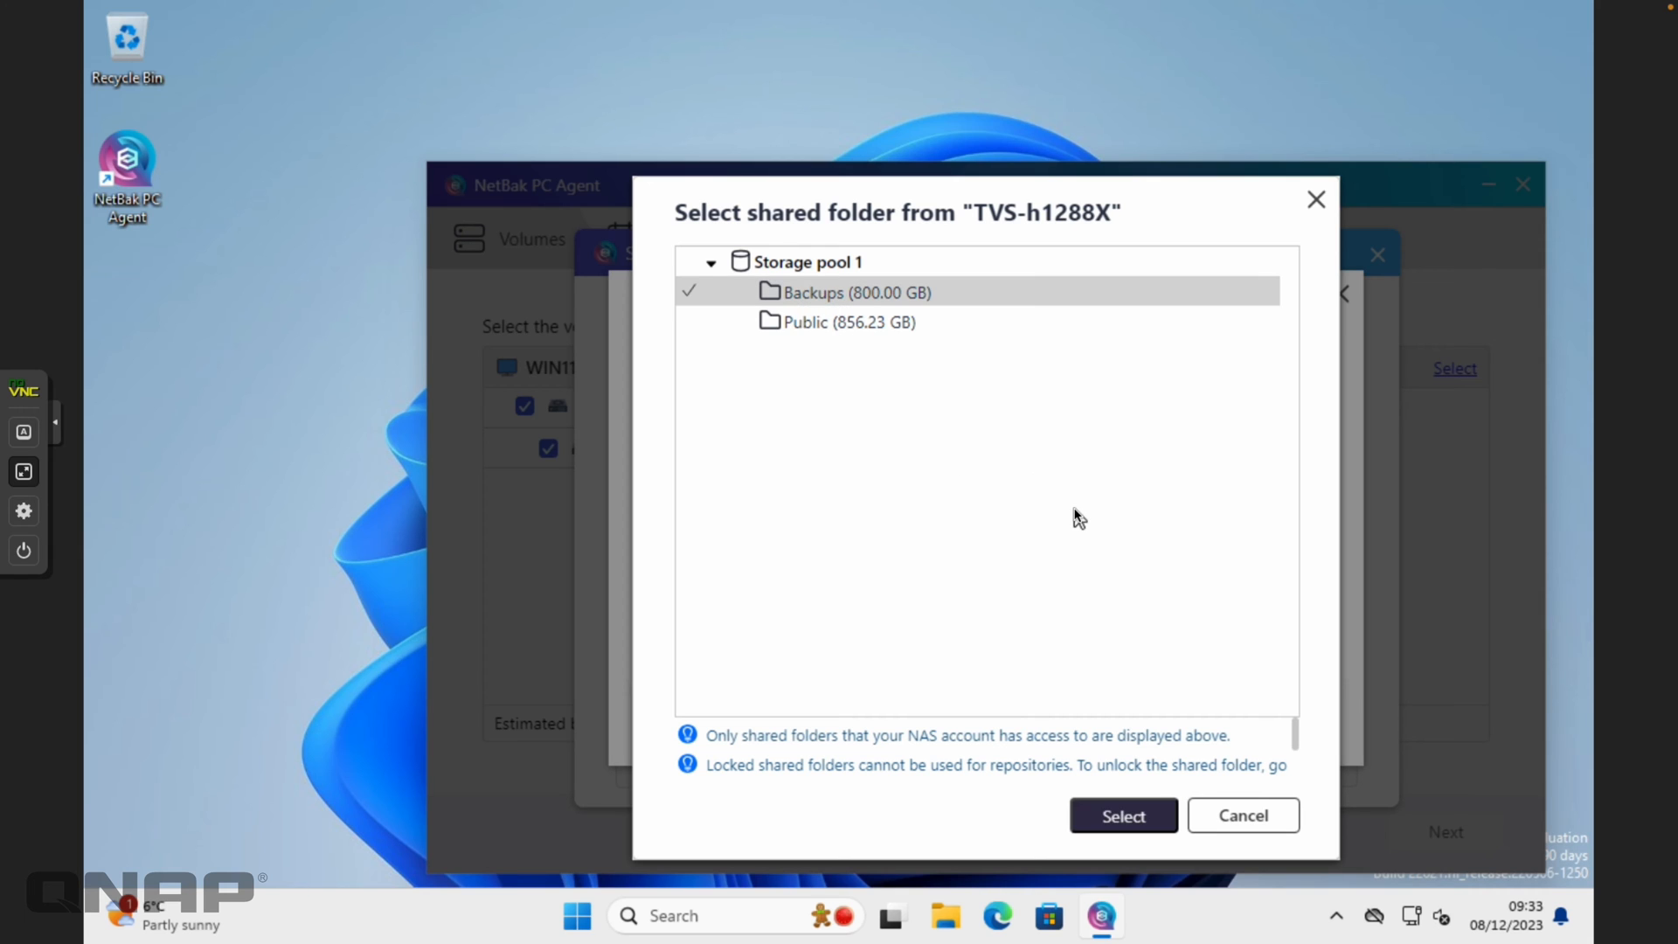
pyautogui.click(1119, 818)
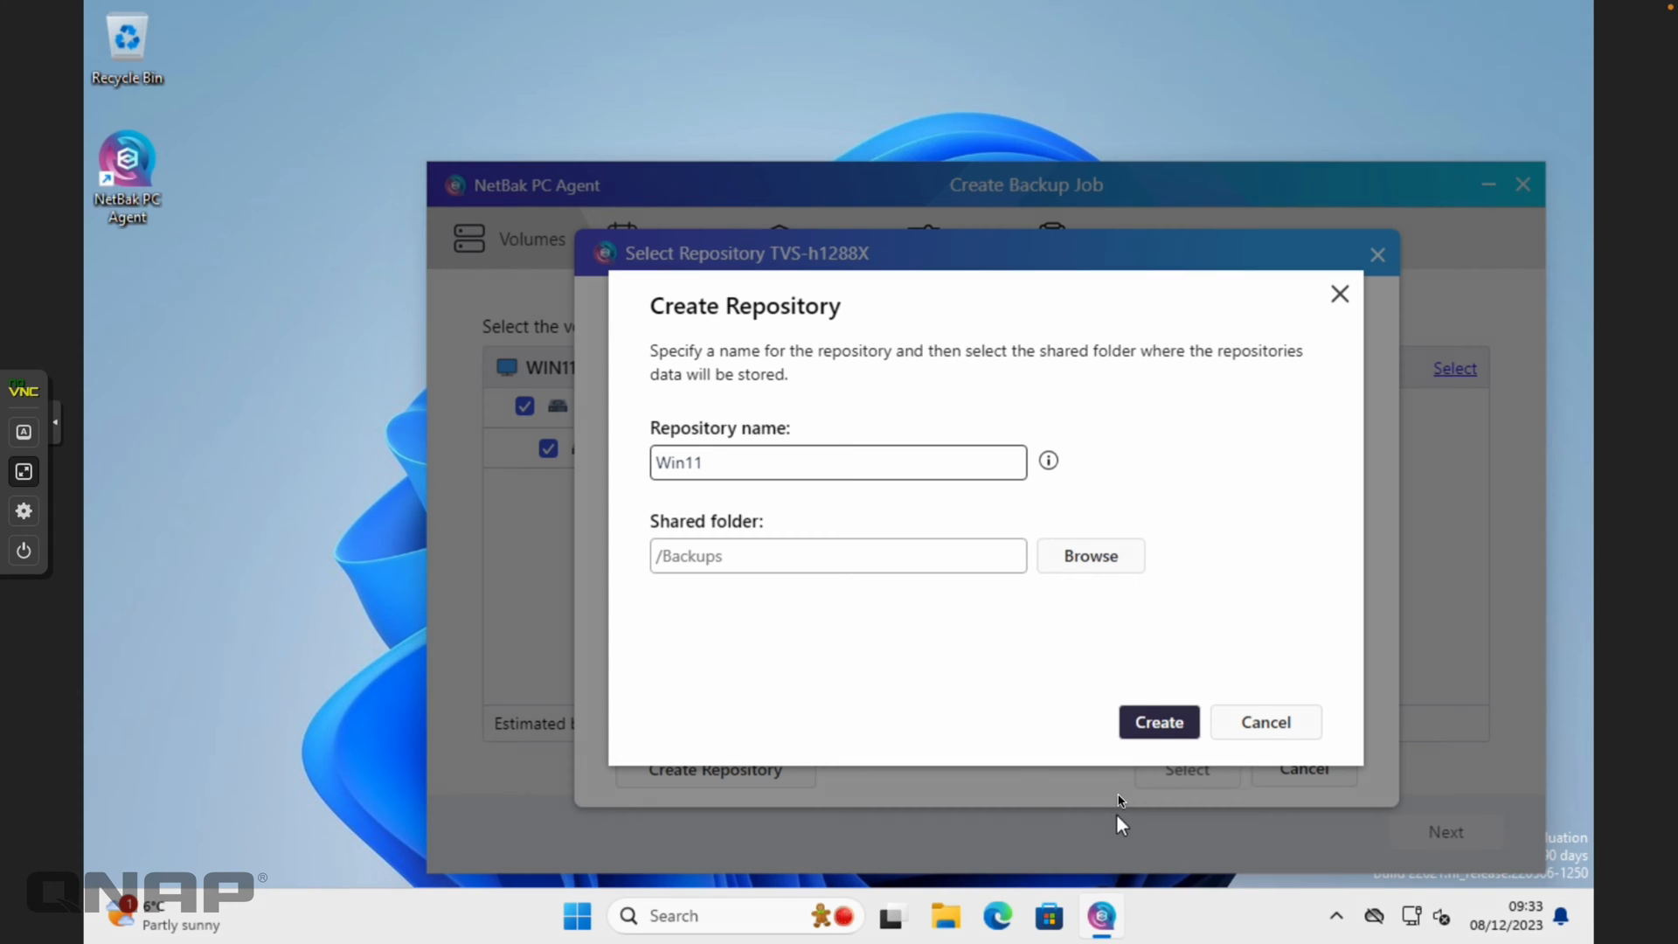
pyautogui.click(1147, 726)
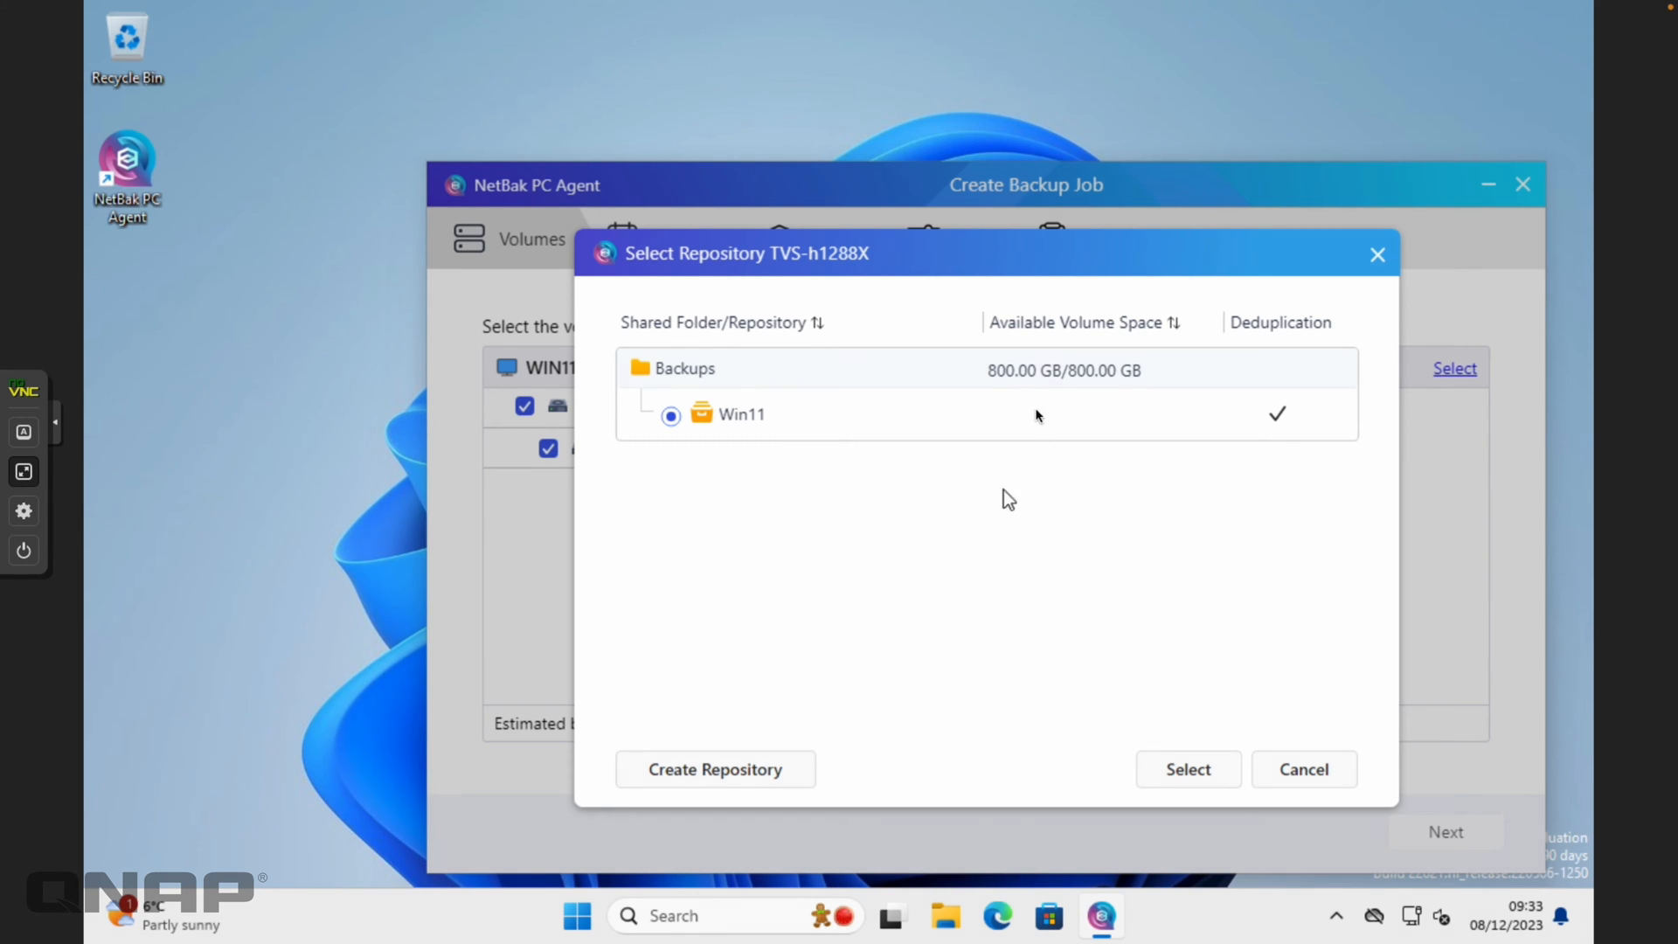
pyautogui.click(1182, 777)
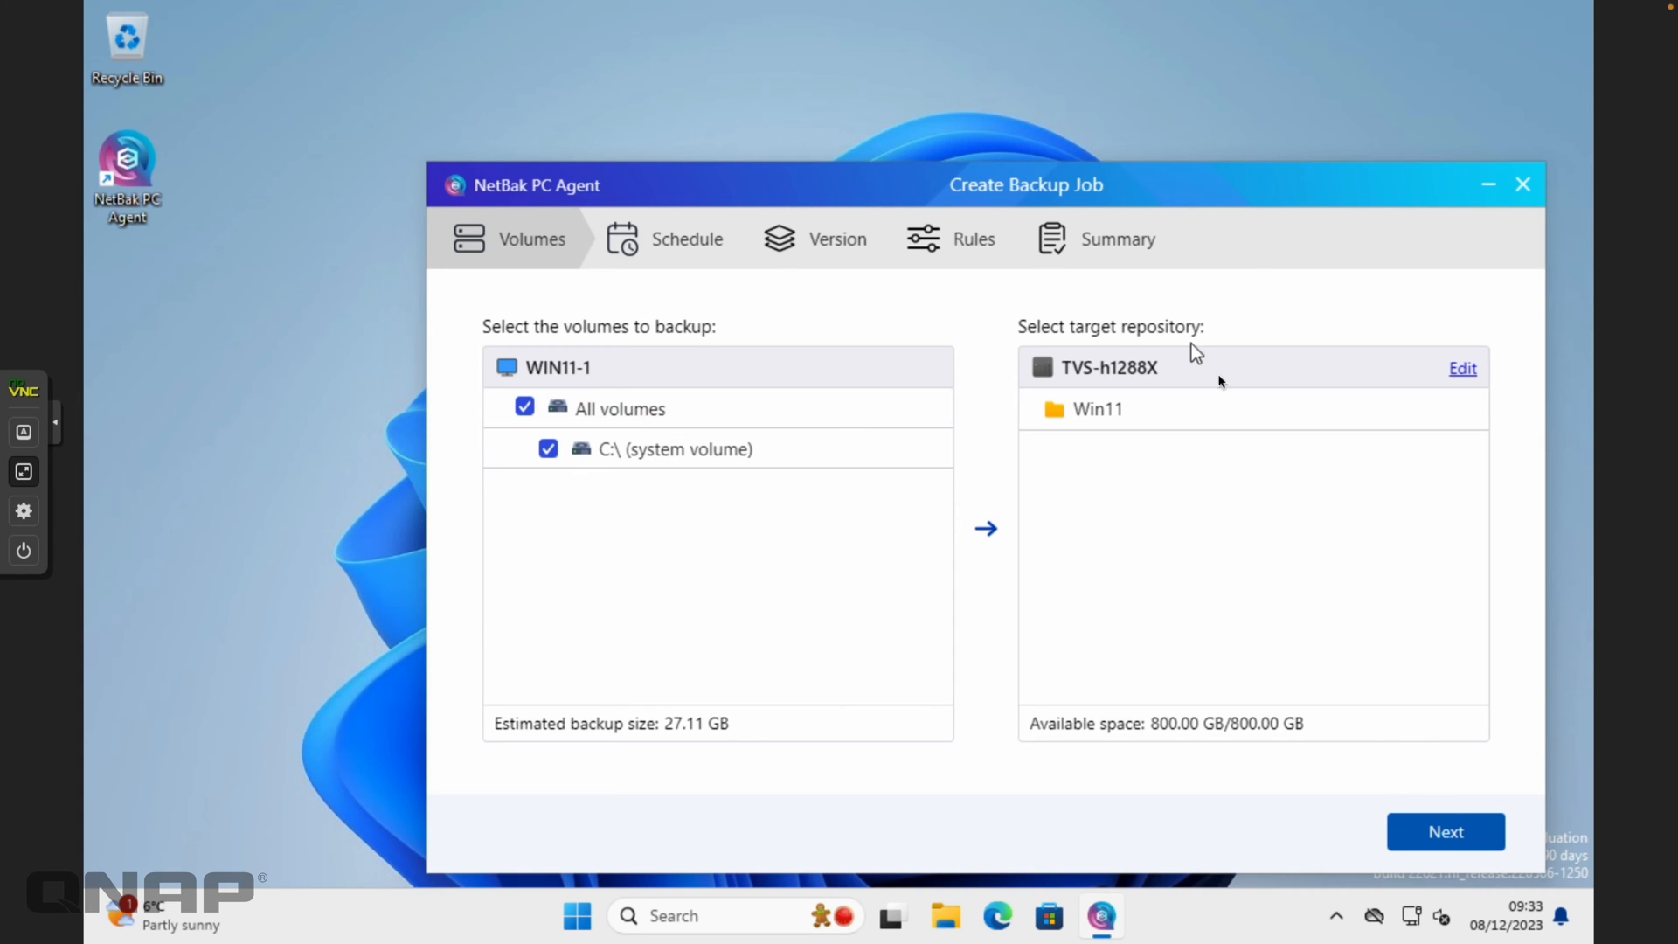
# Schedule the job Daily (every day) and continue past Version and Rules to the Summary page
pyautogui.click(1454, 837)
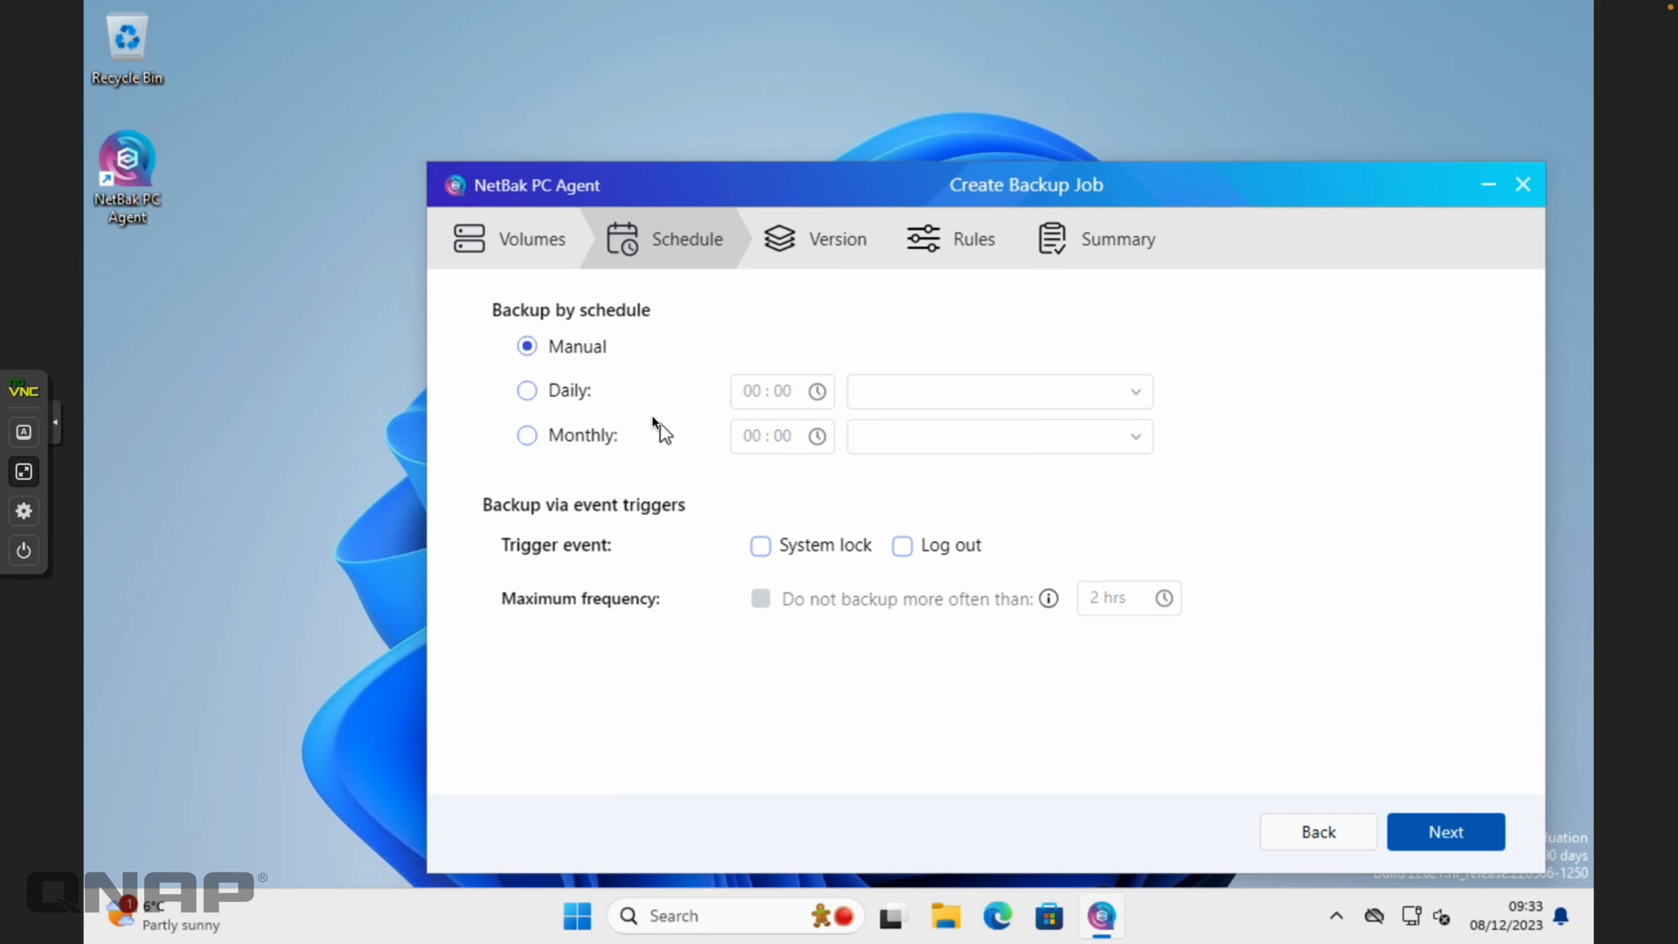
pyautogui.click(549, 398)
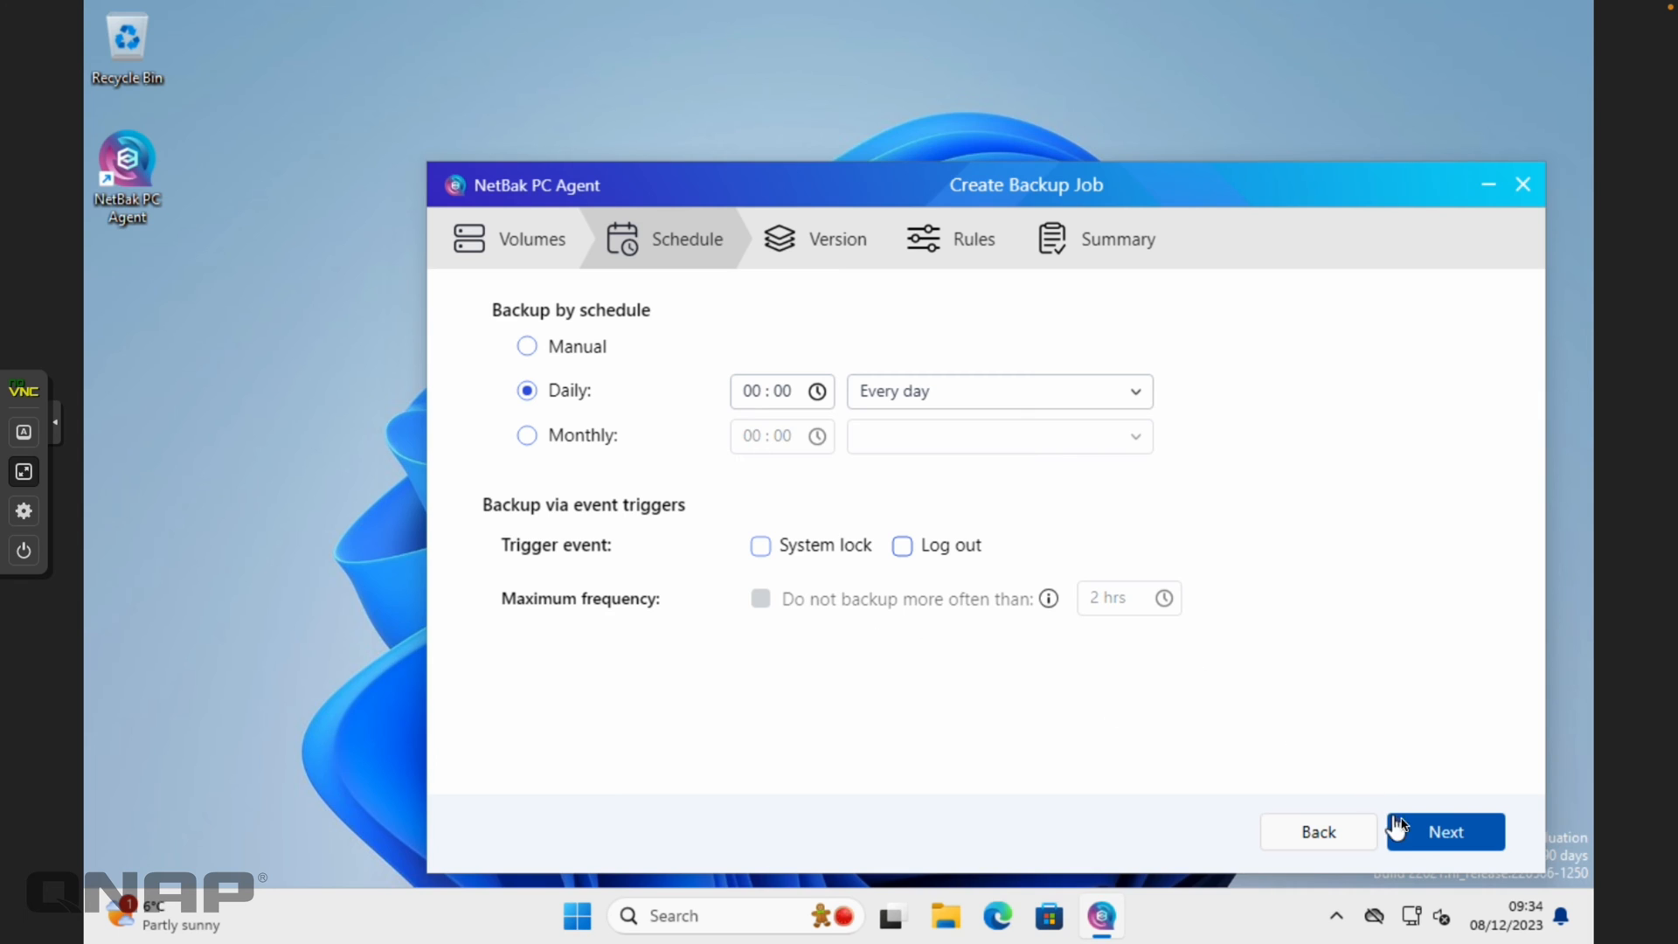
pyautogui.click(1432, 829)
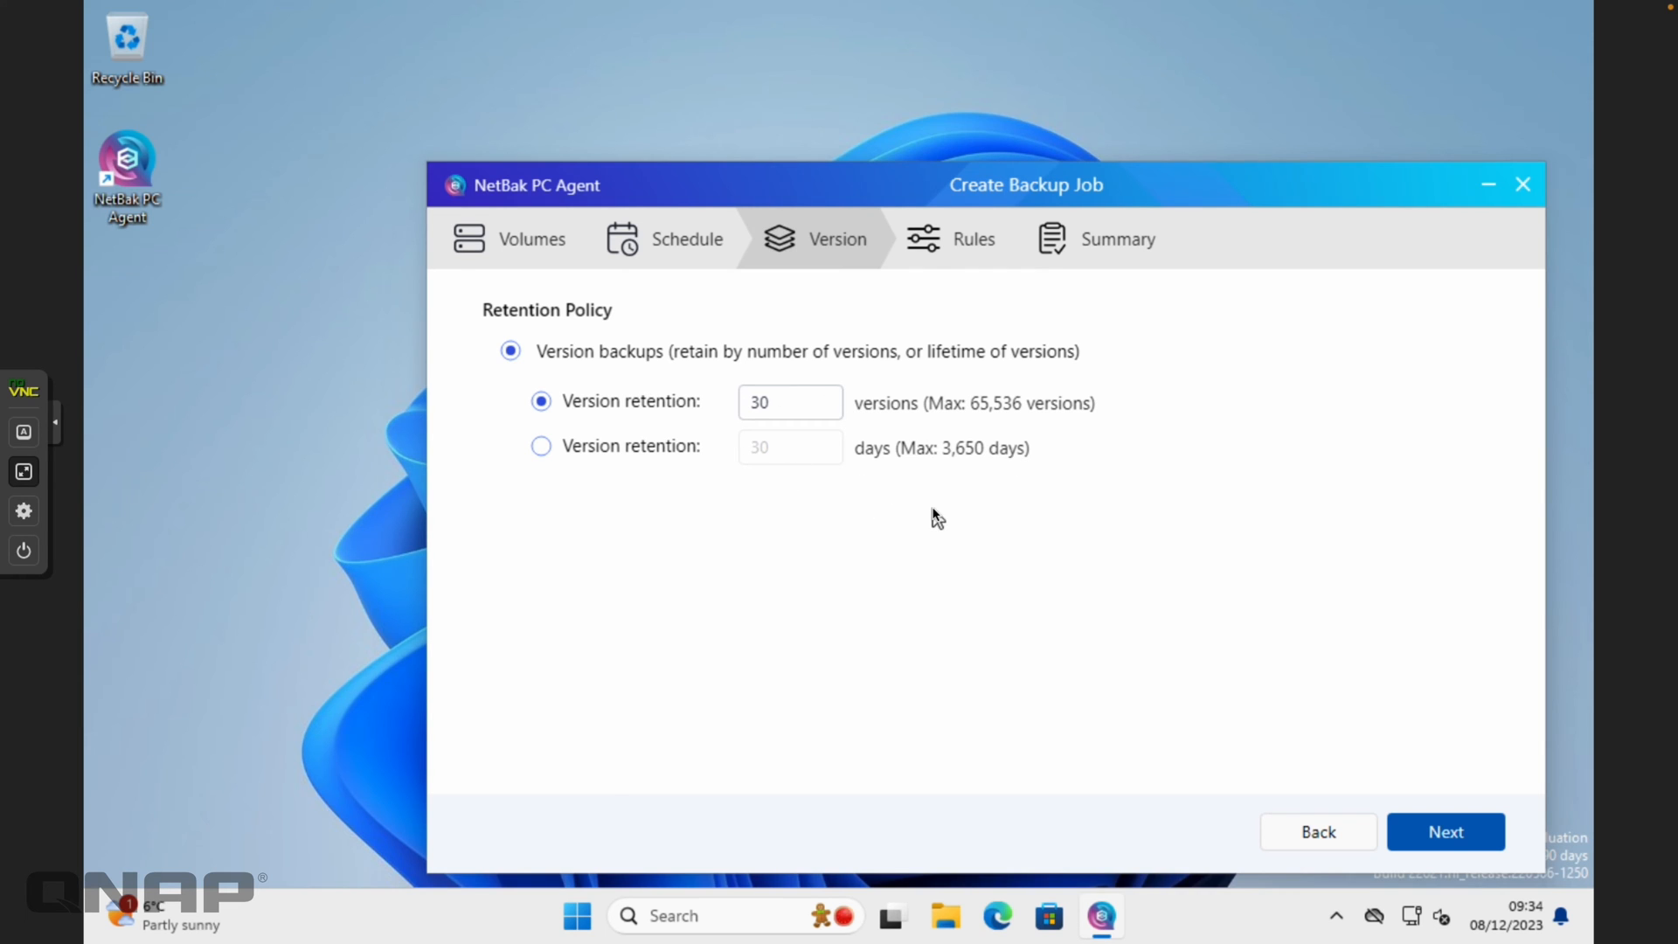
pyautogui.click(1466, 838)
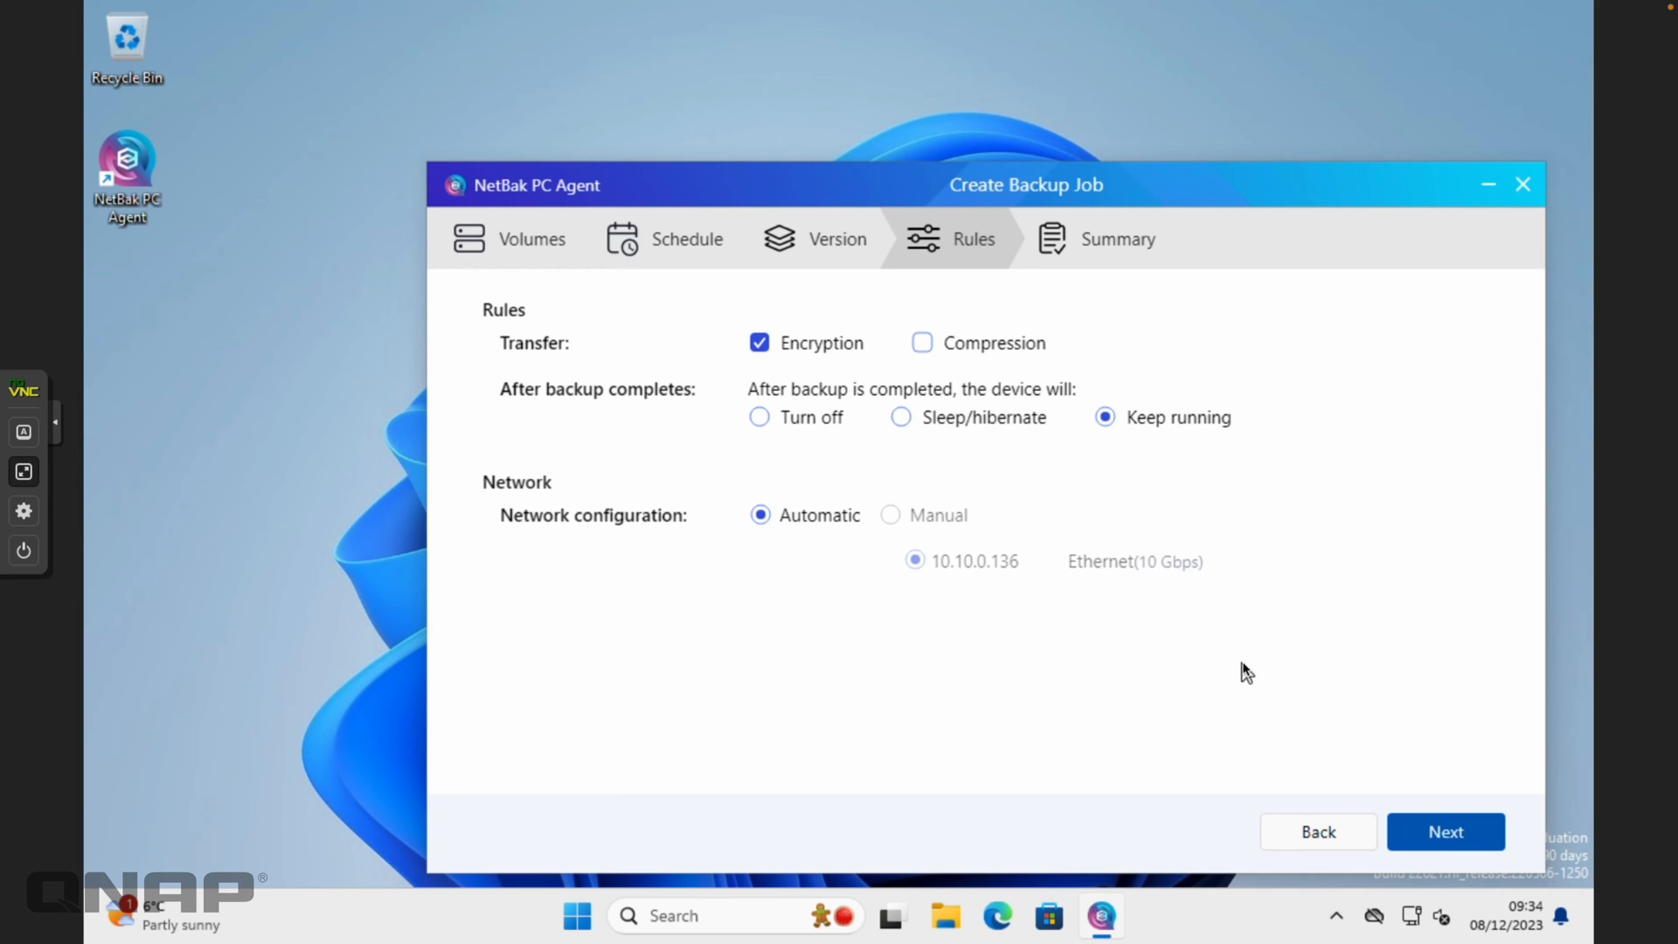
pyautogui.click(1443, 830)
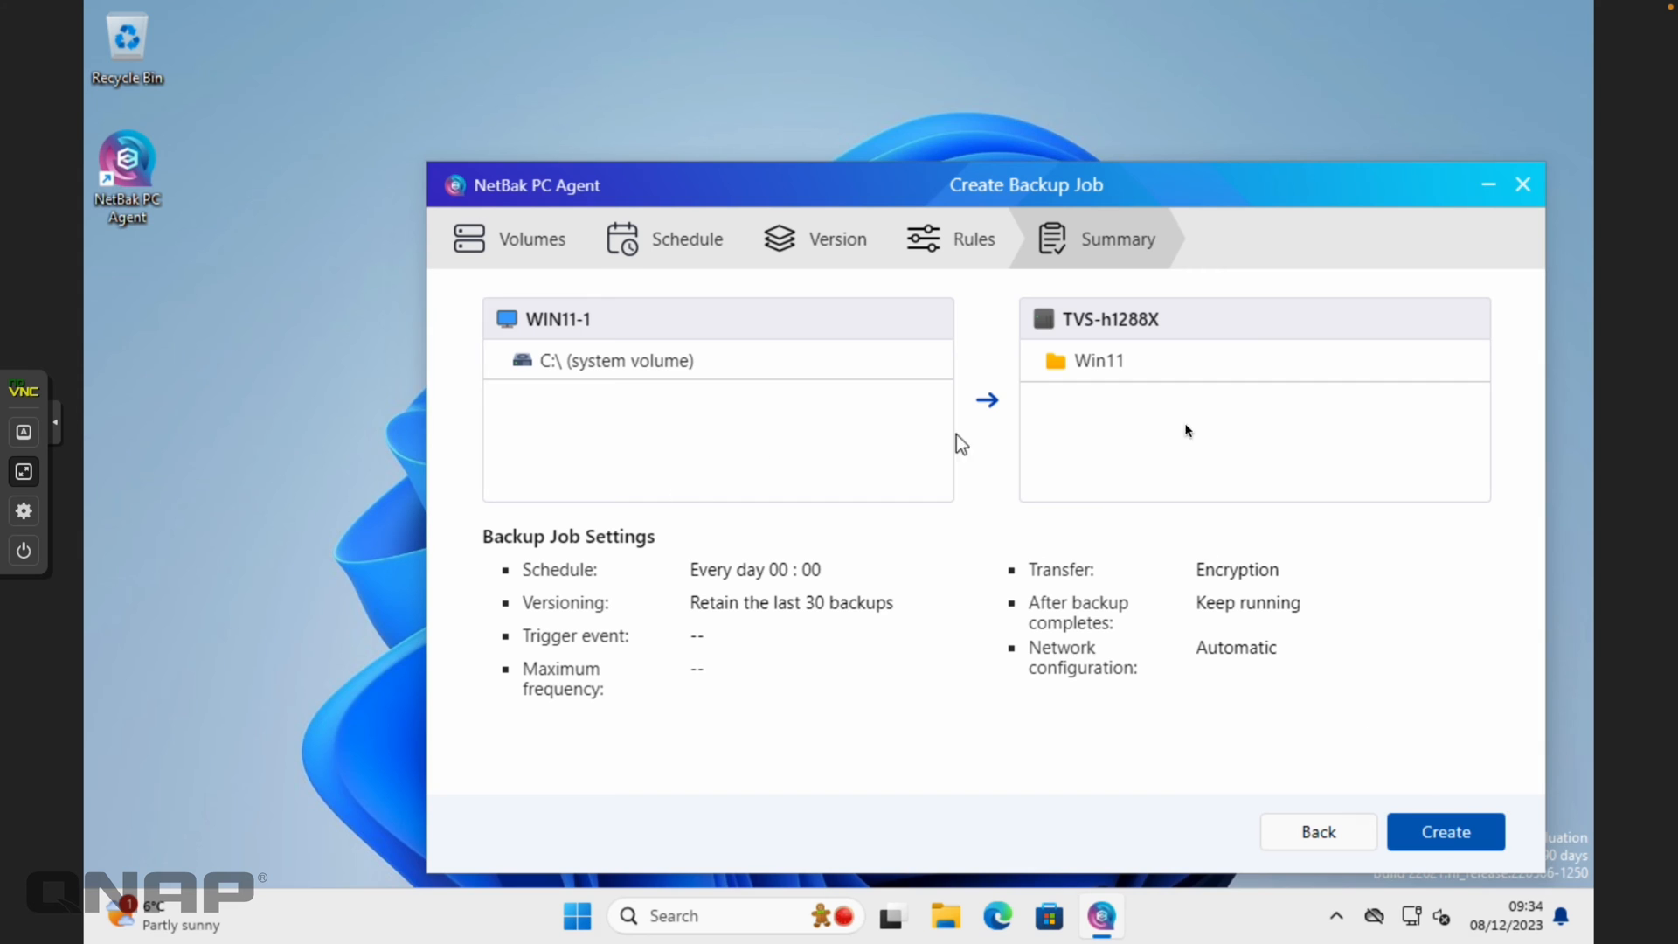
# Create the job, refresh, and expand the Overview showing the next backup due 2023/12/09 00:00:00
pyautogui.click(1445, 831)
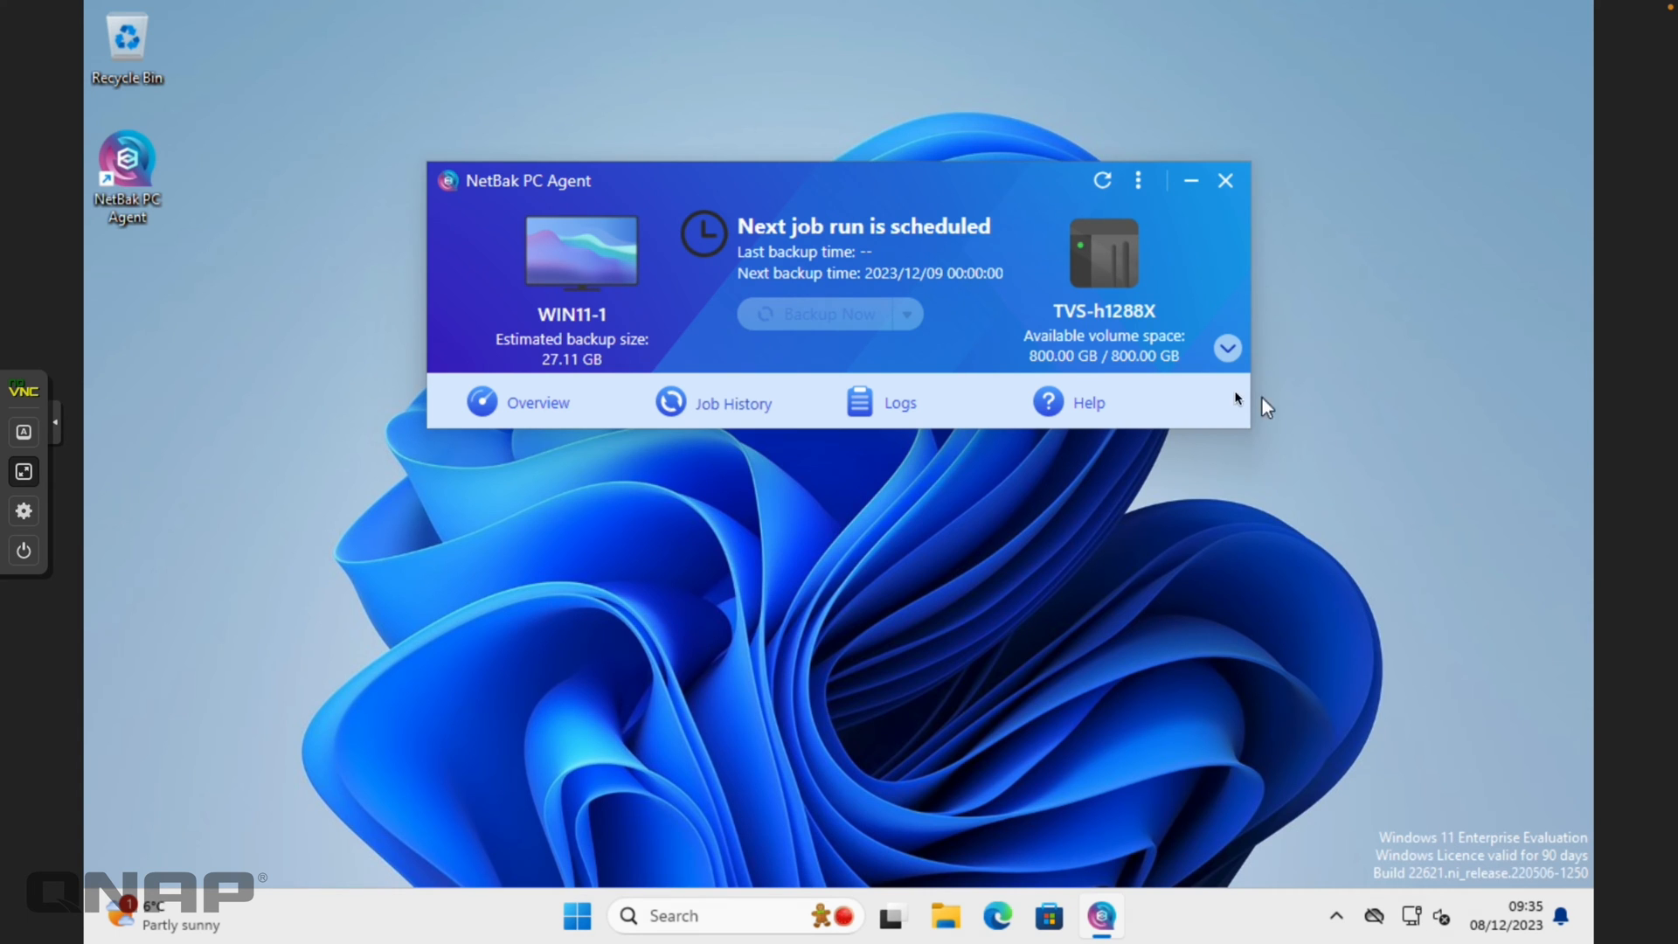
pyautogui.click(1228, 350)
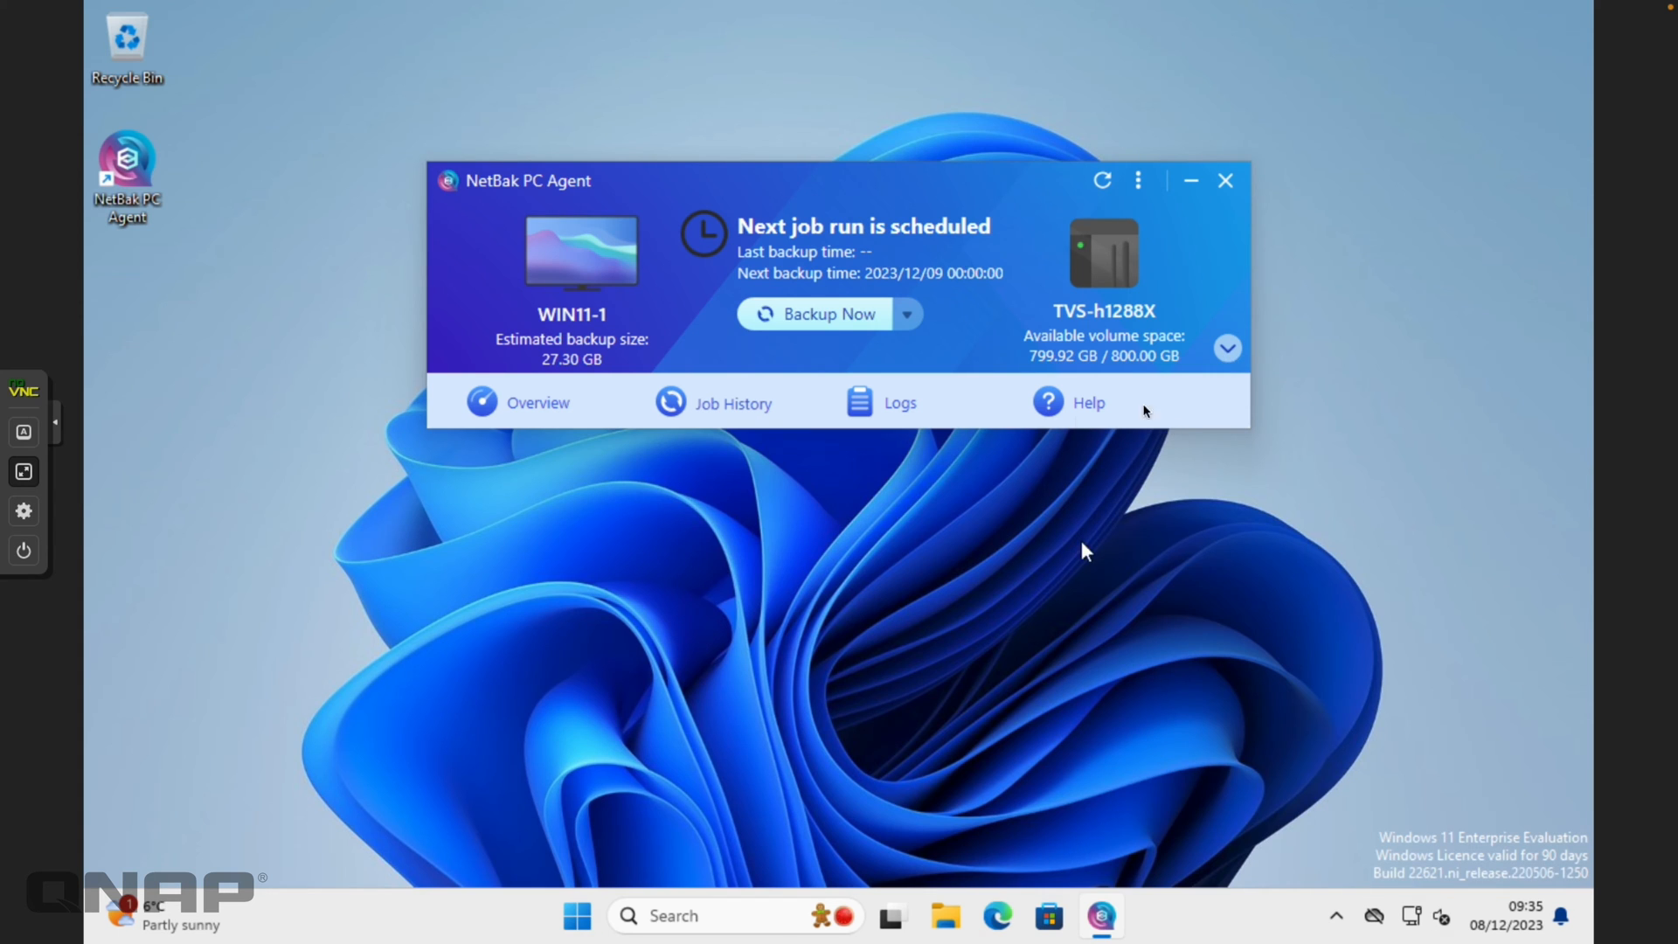
pyautogui.click(1239, 352)
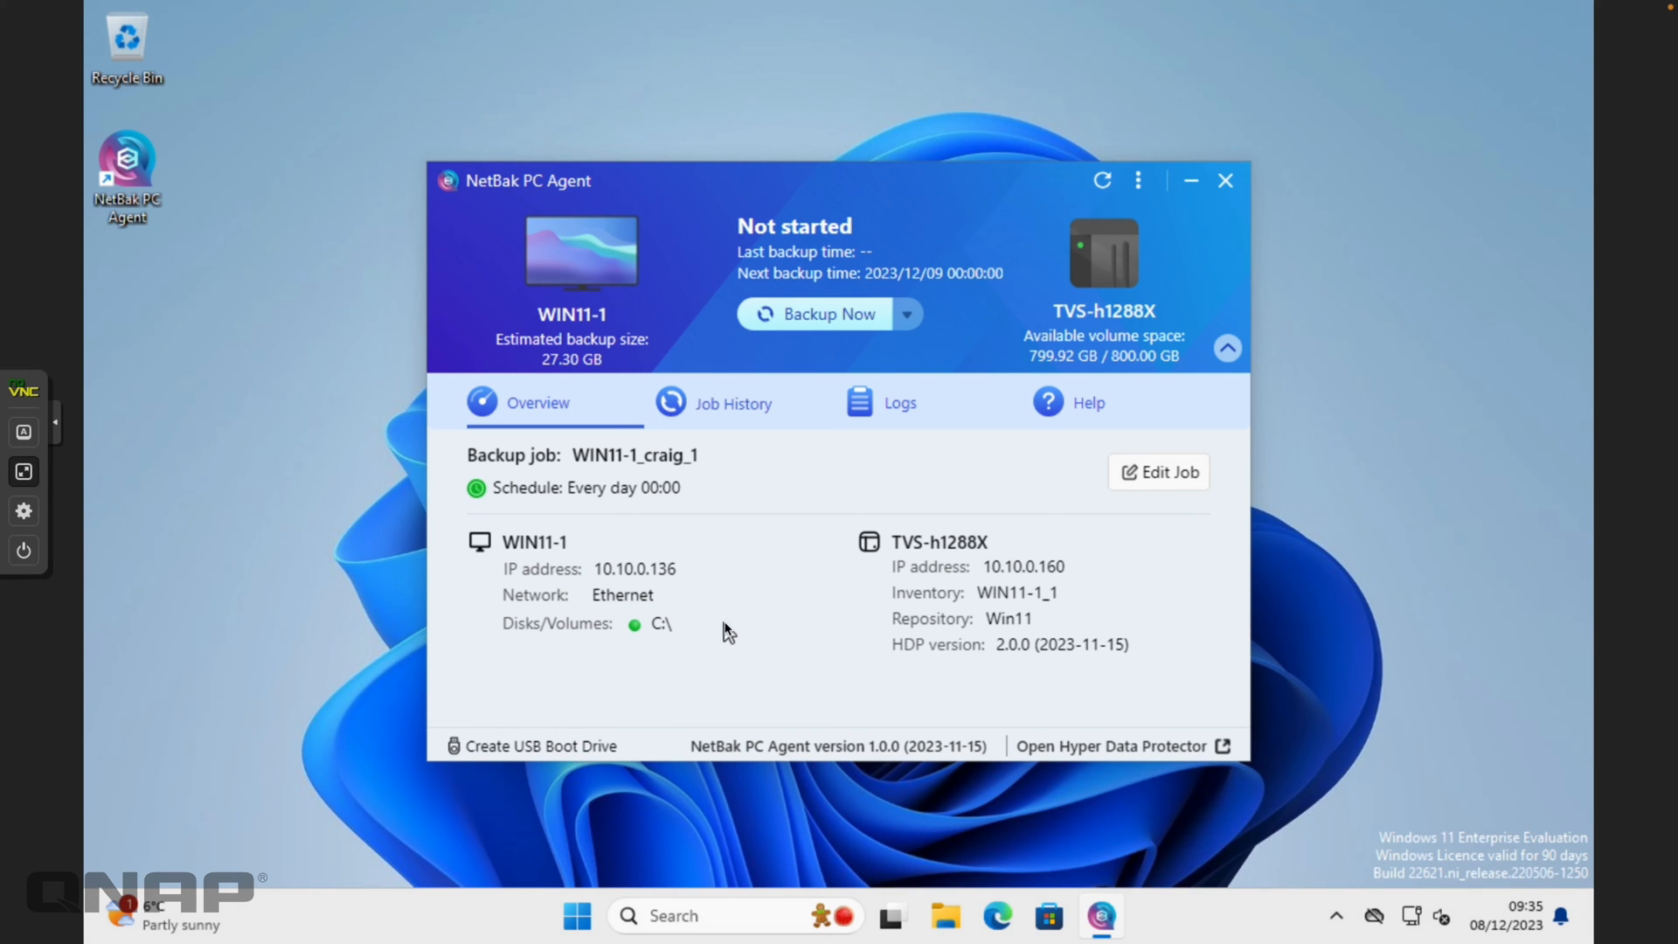
# Back up WIN11-1 now, ending Successful with last backup at 2023/12/08 09:35:30
pyautogui.click(815, 320)
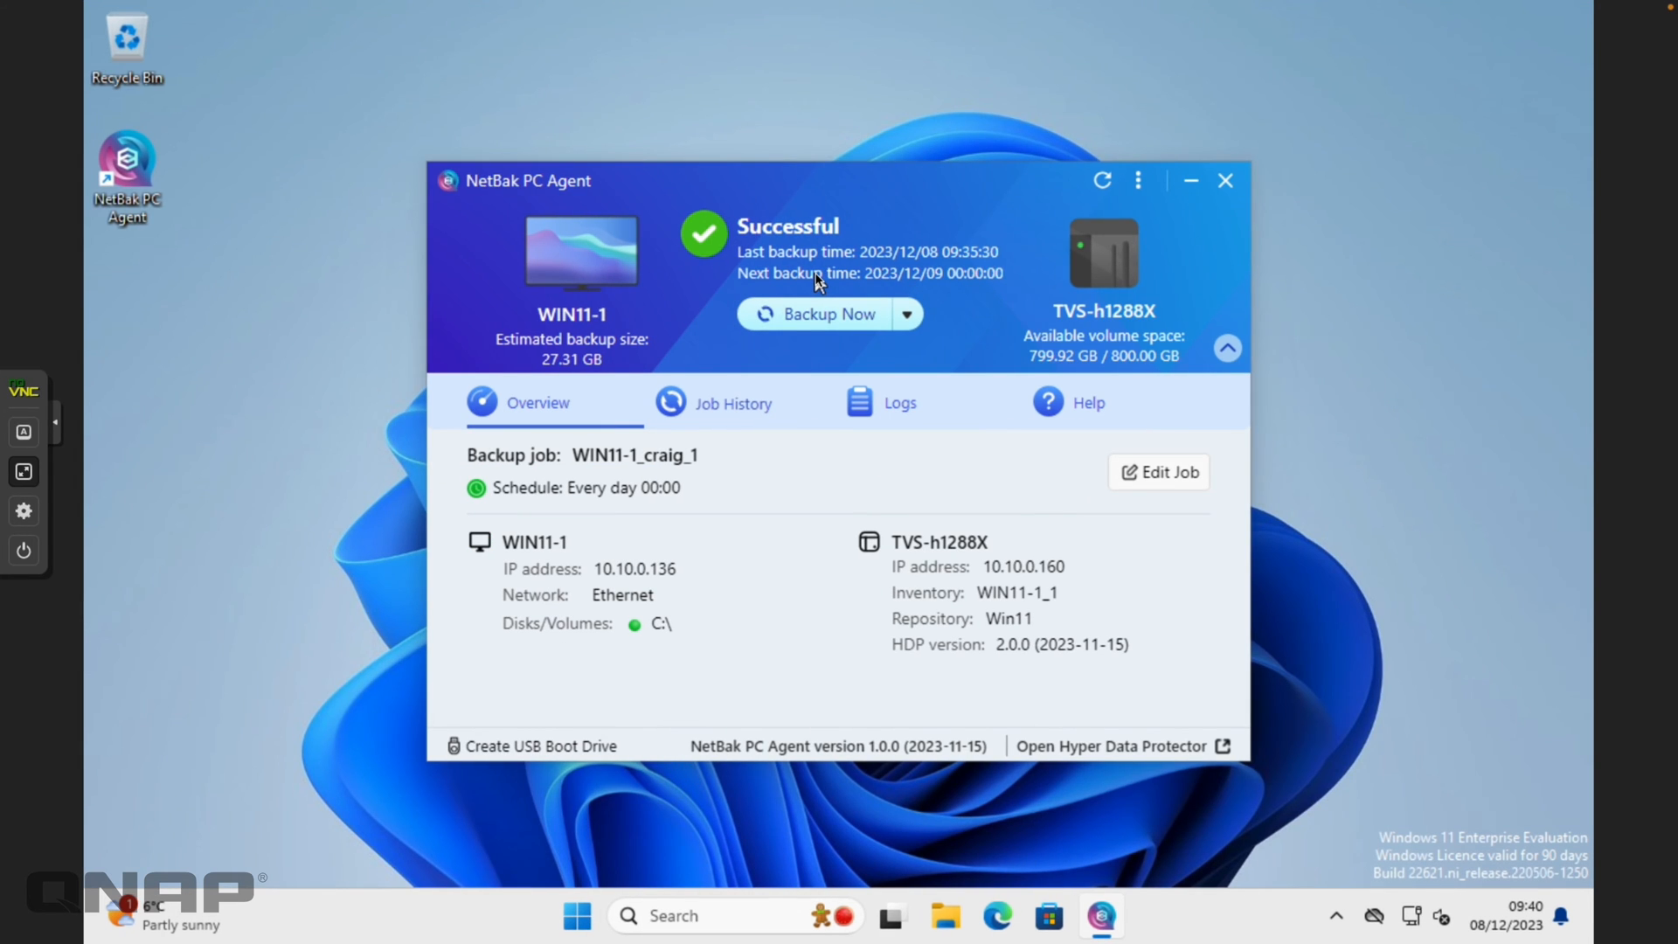
pyautogui.click(728, 408)
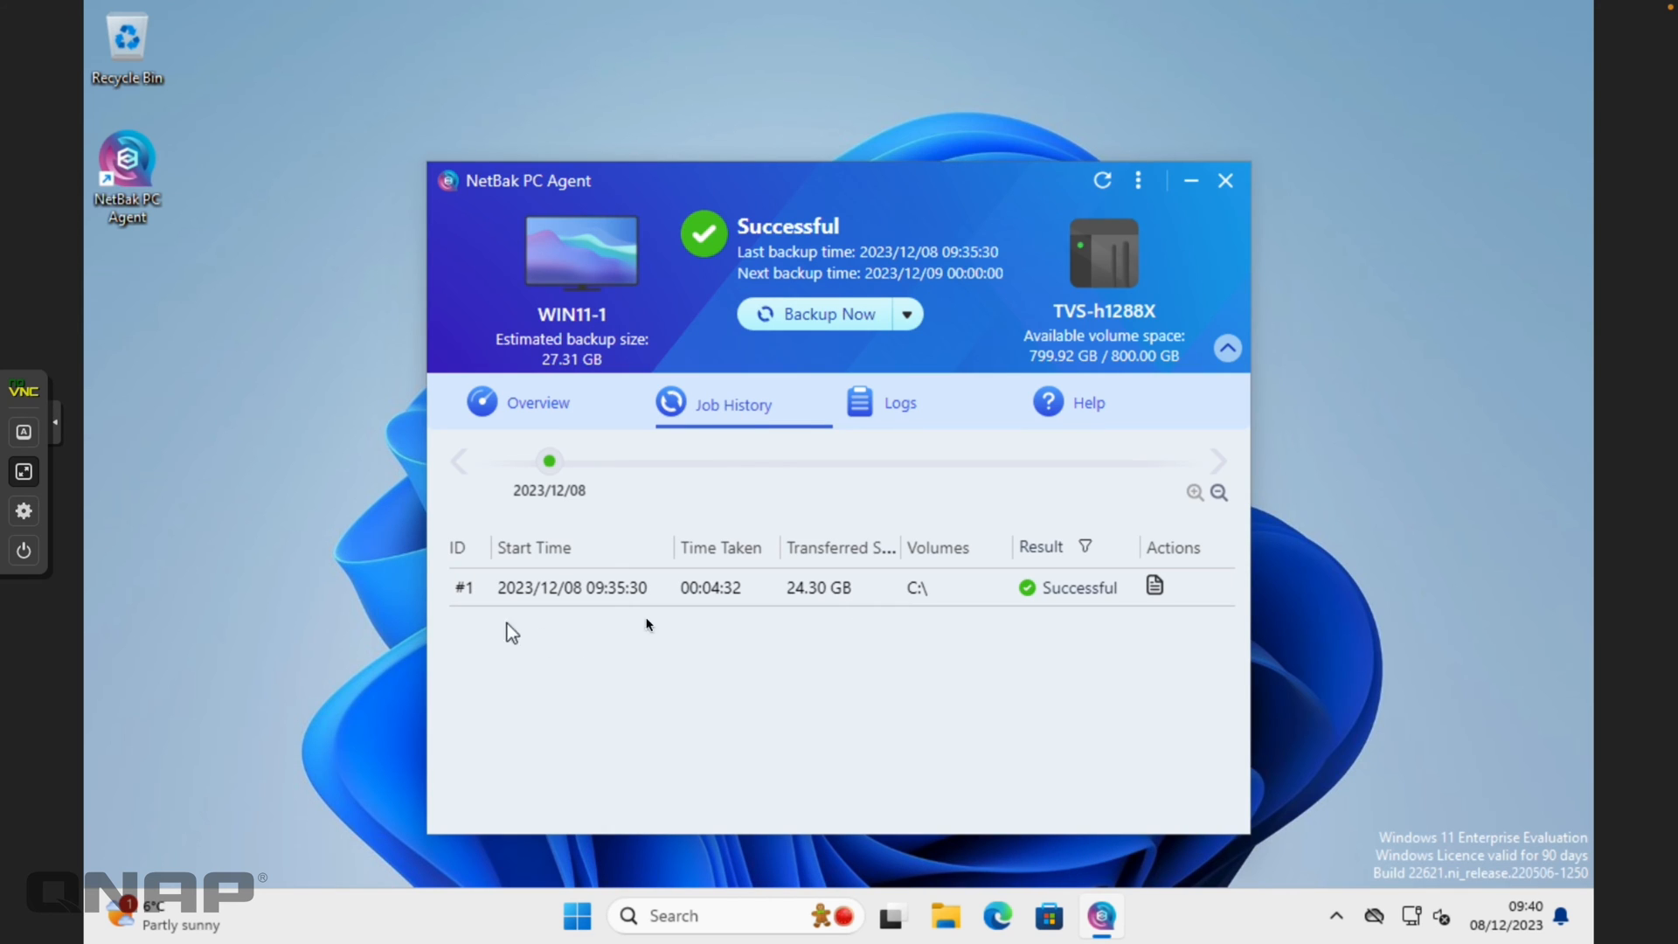
pyautogui.click(1154, 588)
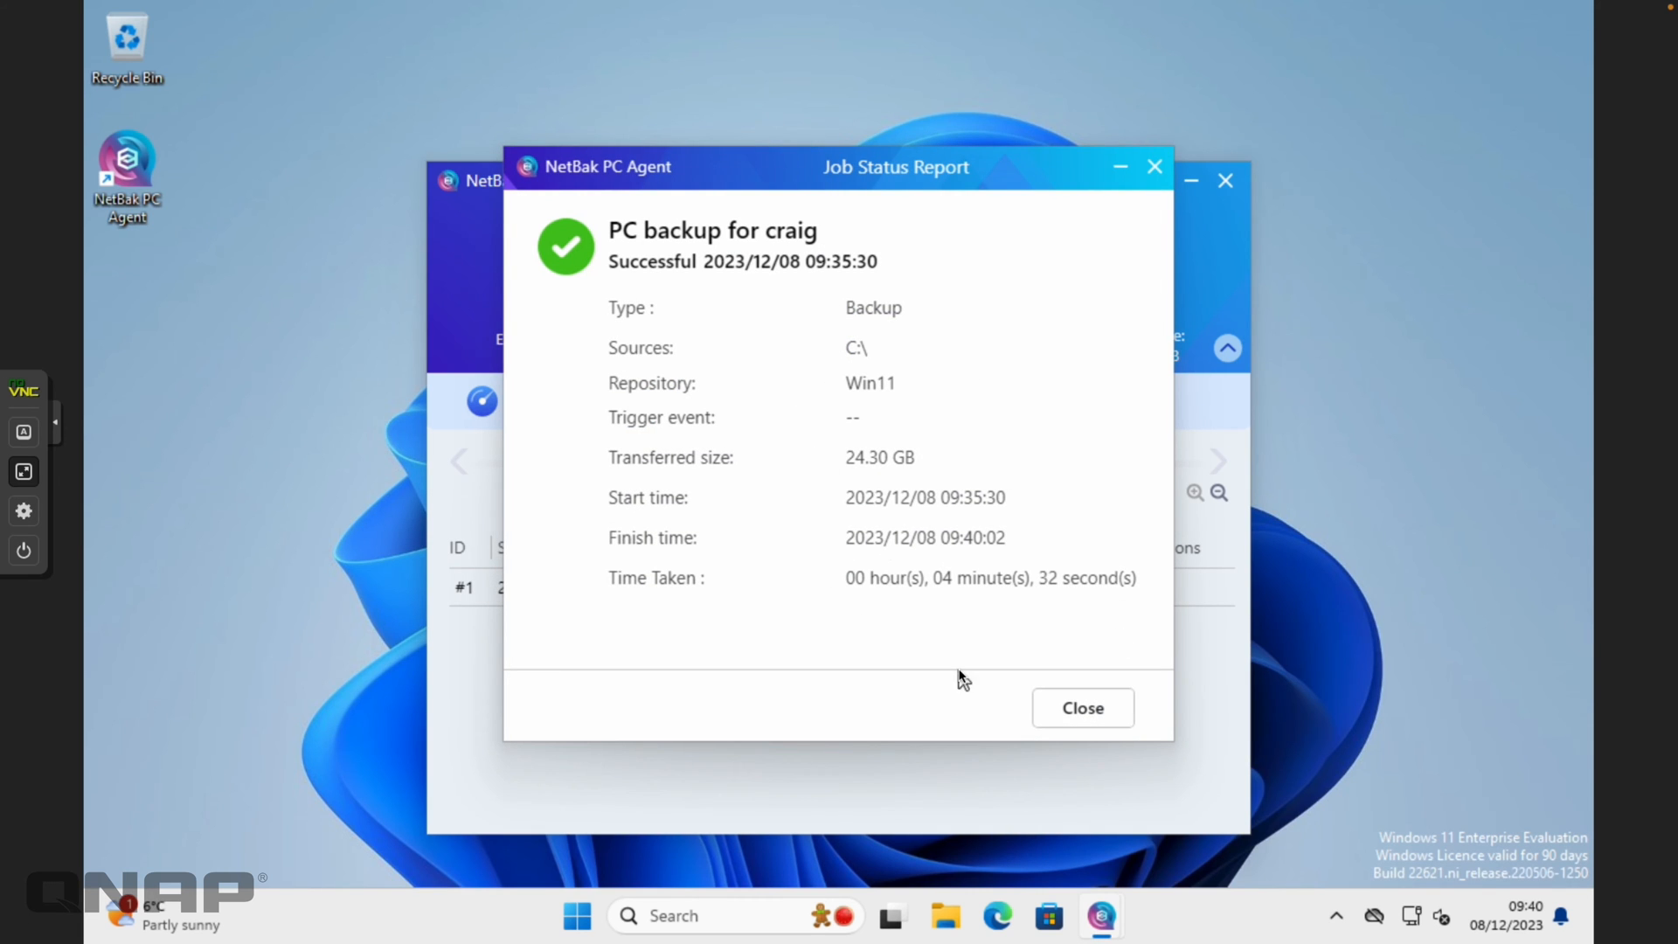
pyautogui.click(1080, 710)
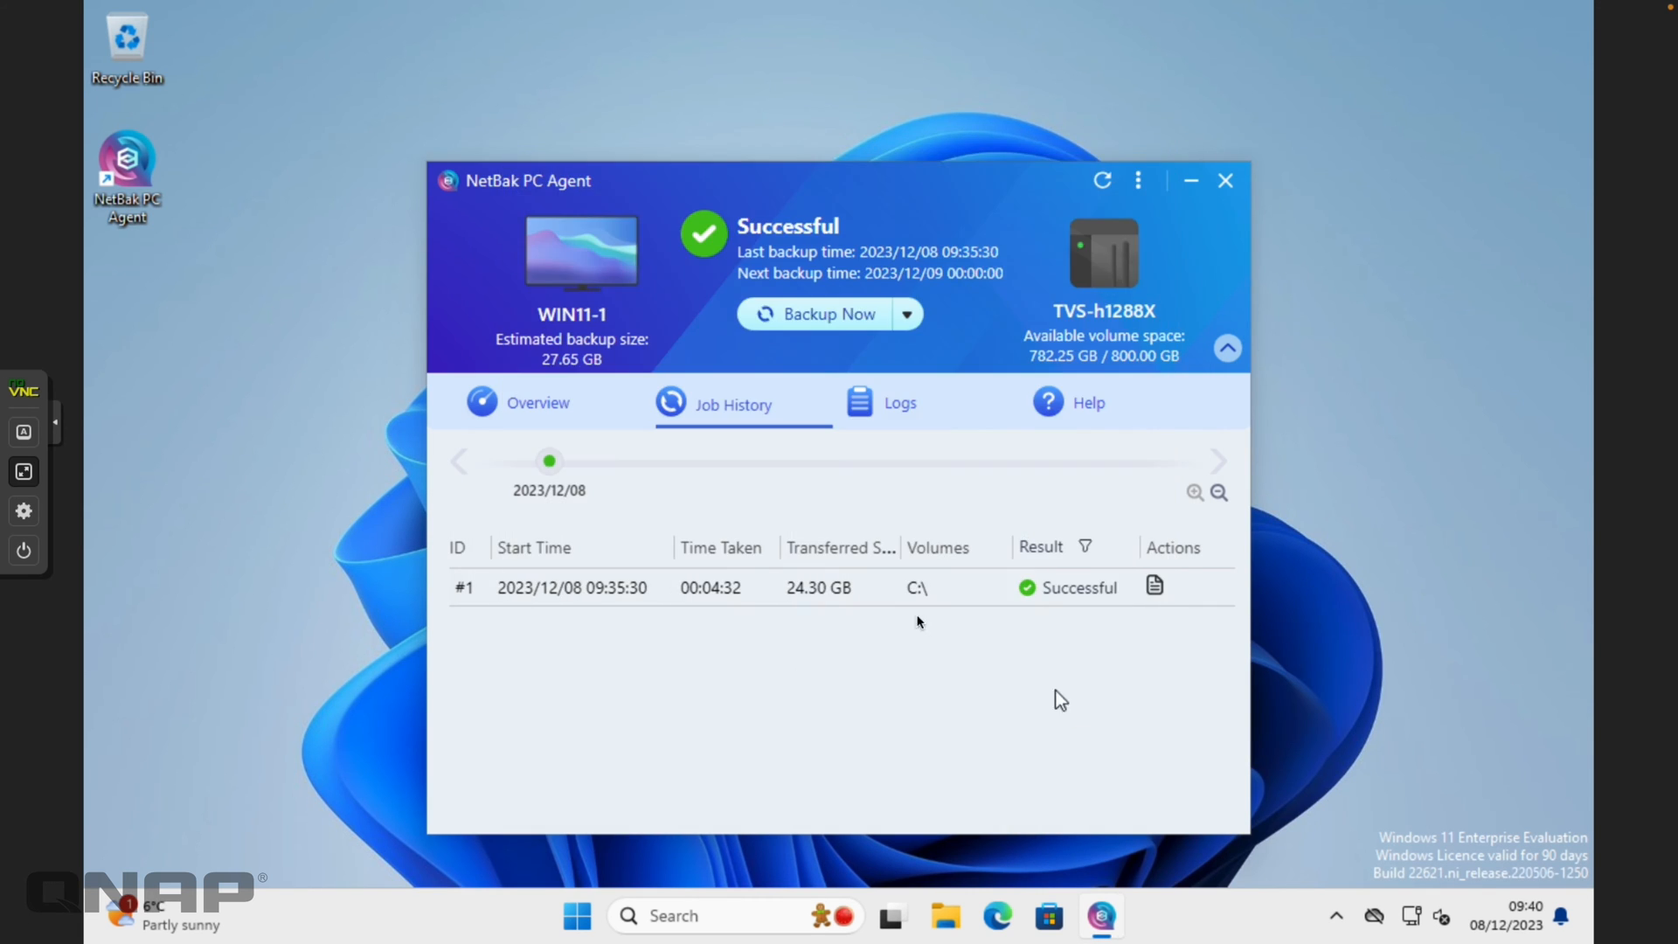
pyautogui.click(922, 414)
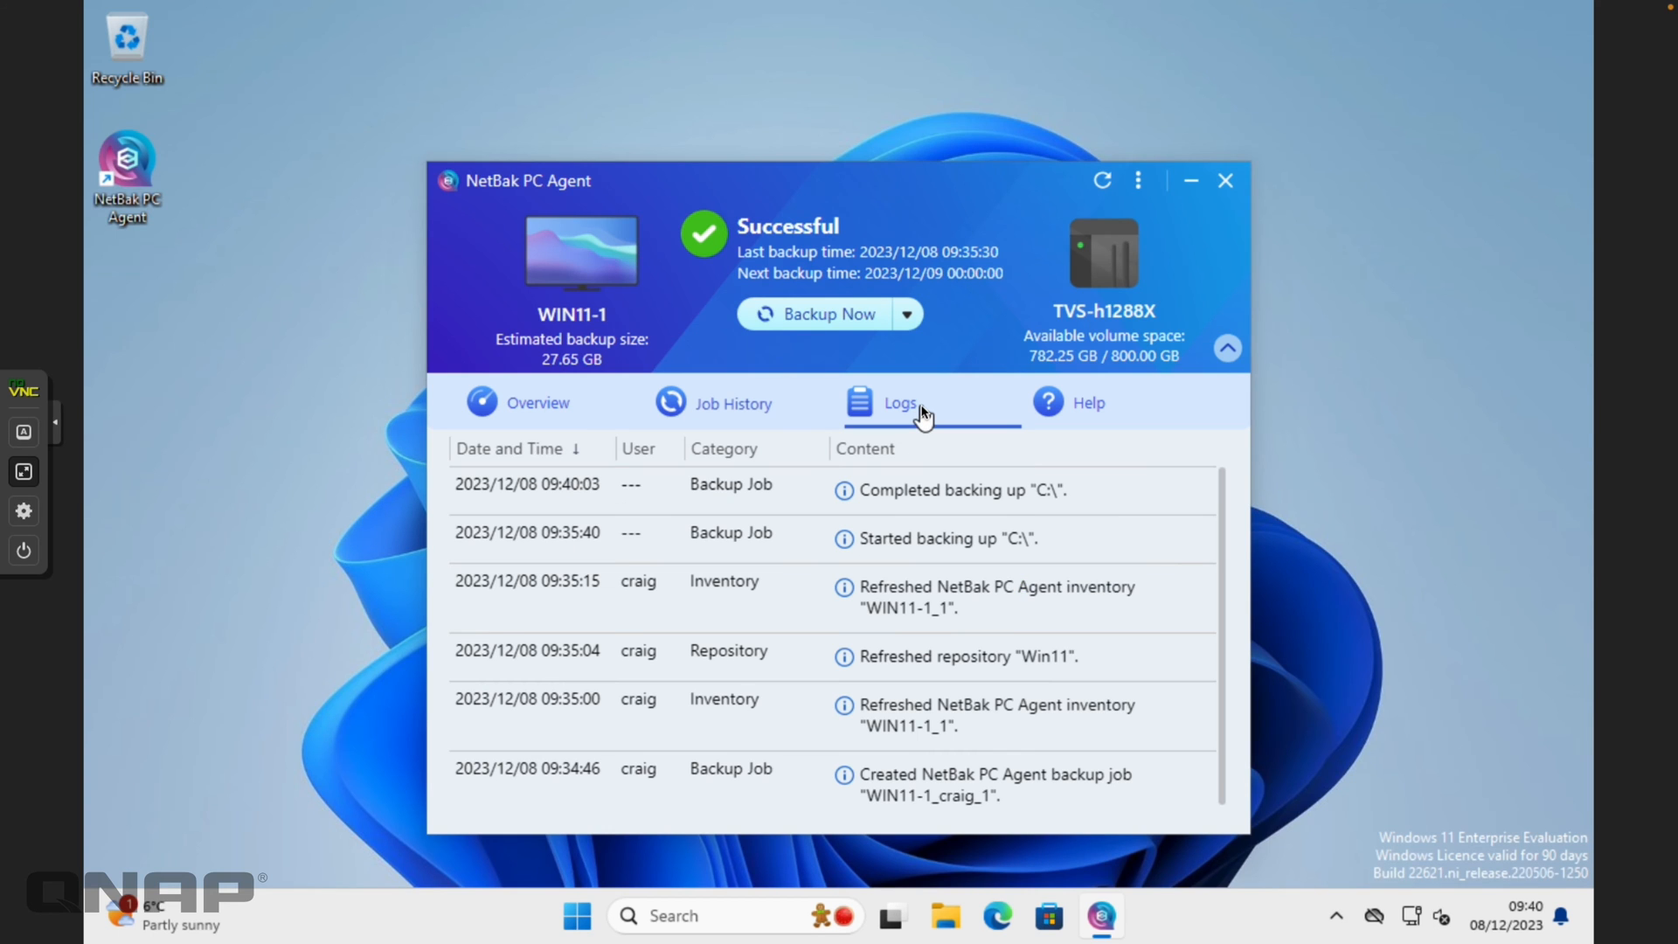
pyautogui.scroll(-1, 1005, 538)
pyautogui.click(560, 415)
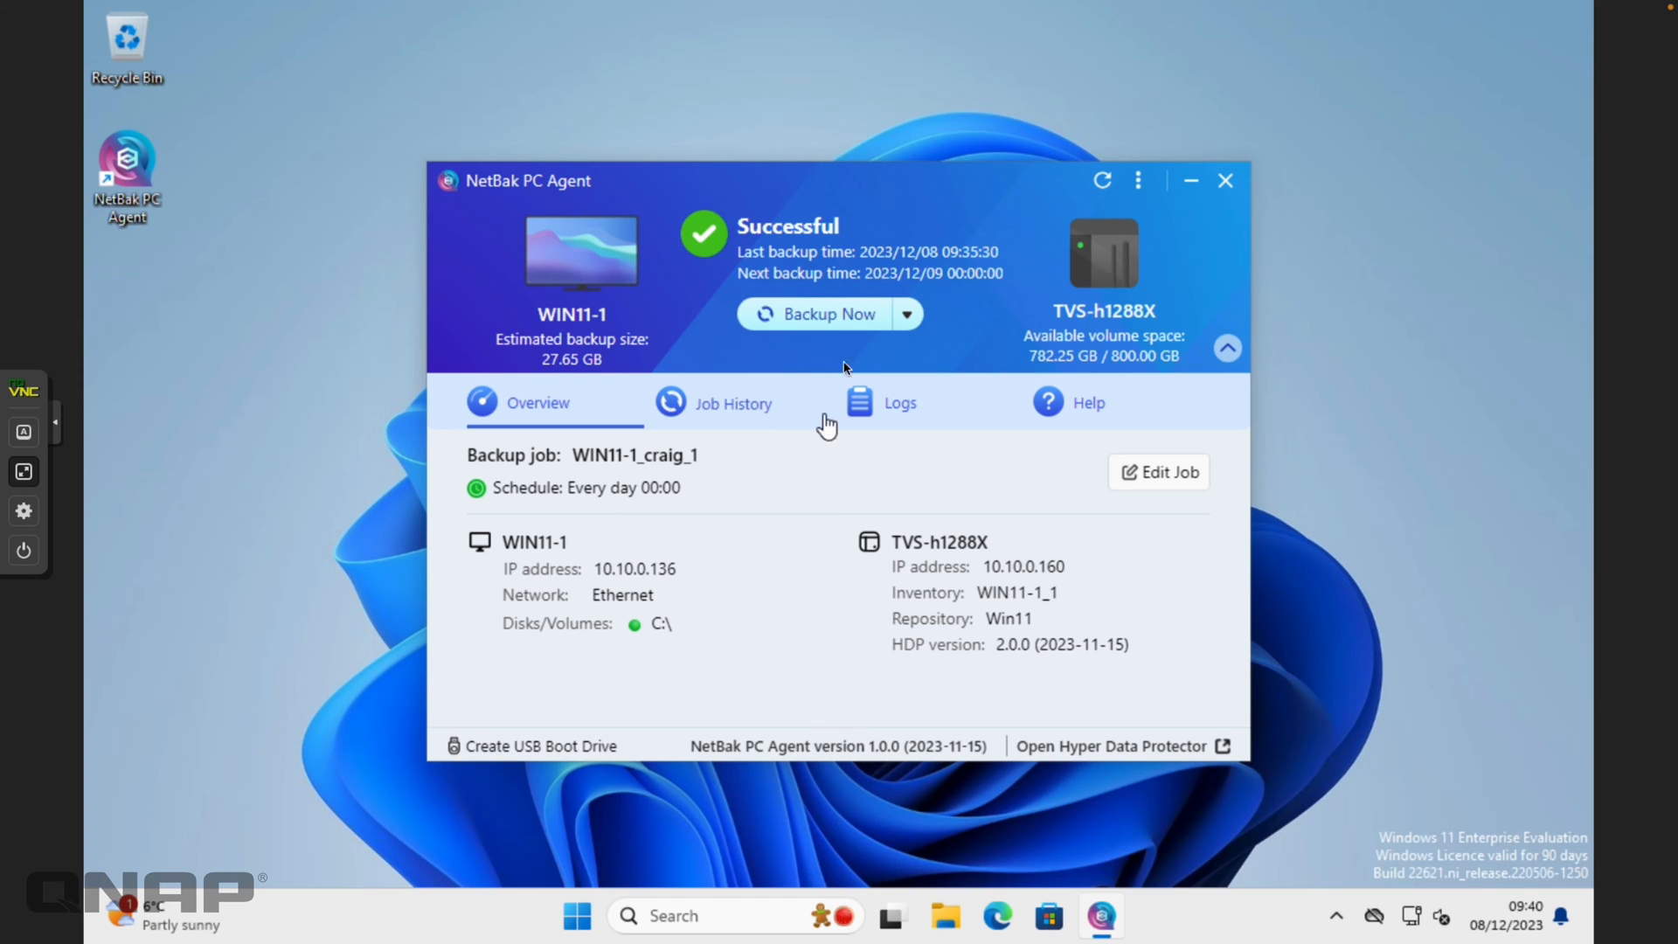
# Open Backup Explorer, bypass the certificate warning and sign in with the NAS account
pyautogui.click(908, 316)
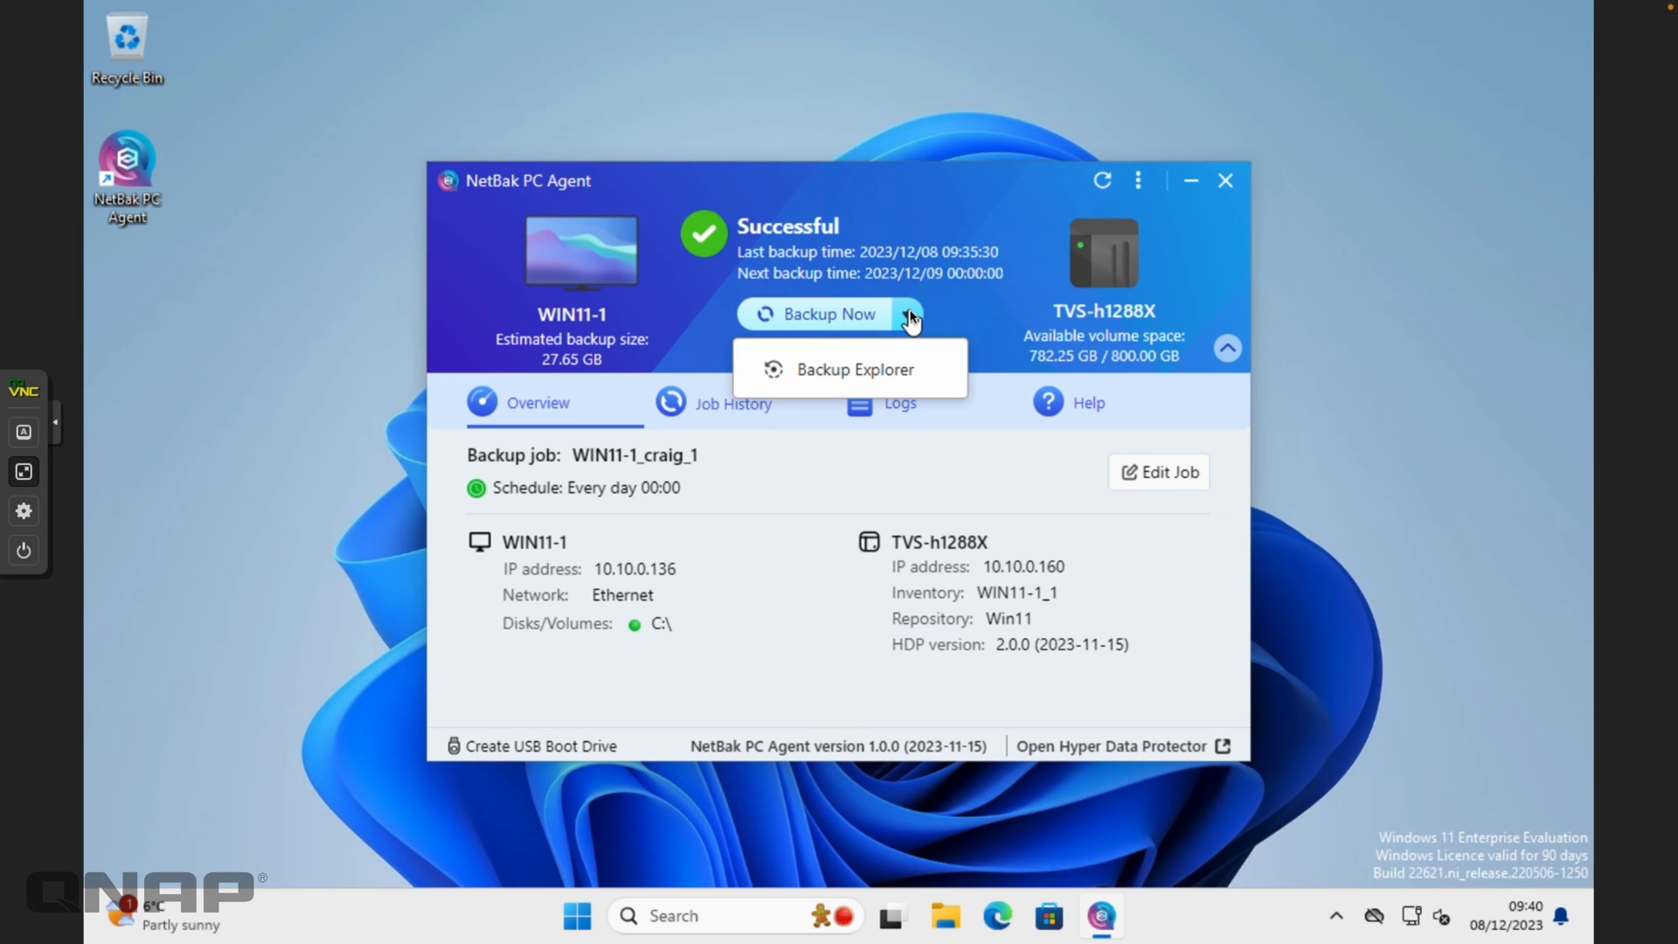
pyautogui.click(860, 369)
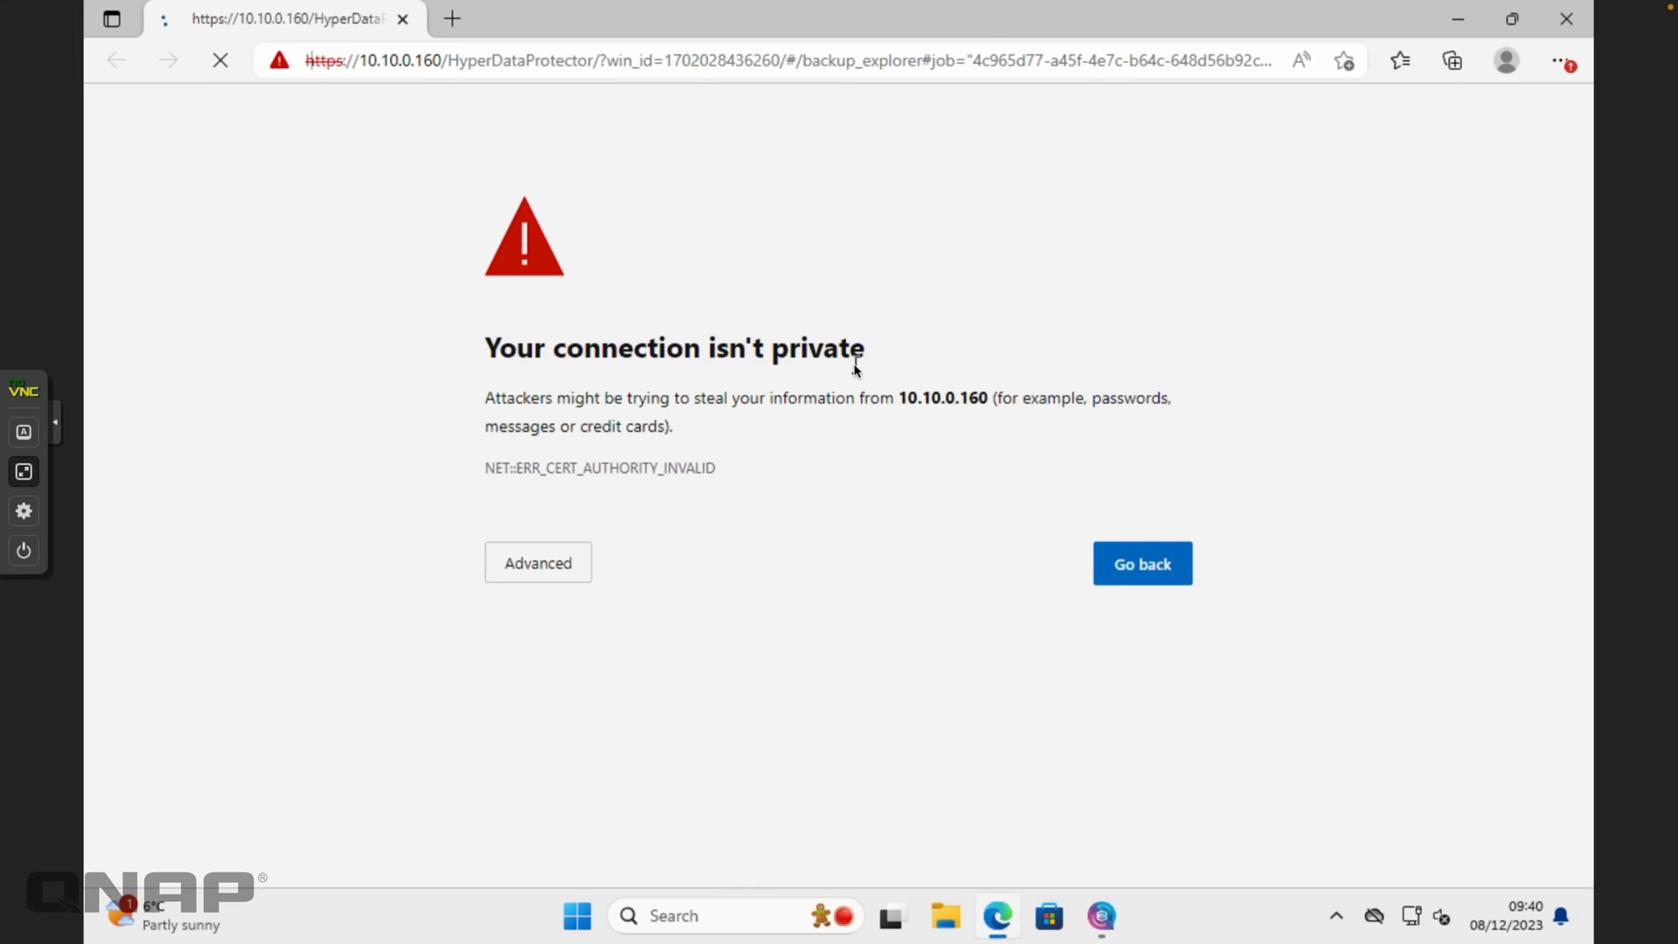
pyautogui.click(579, 572)
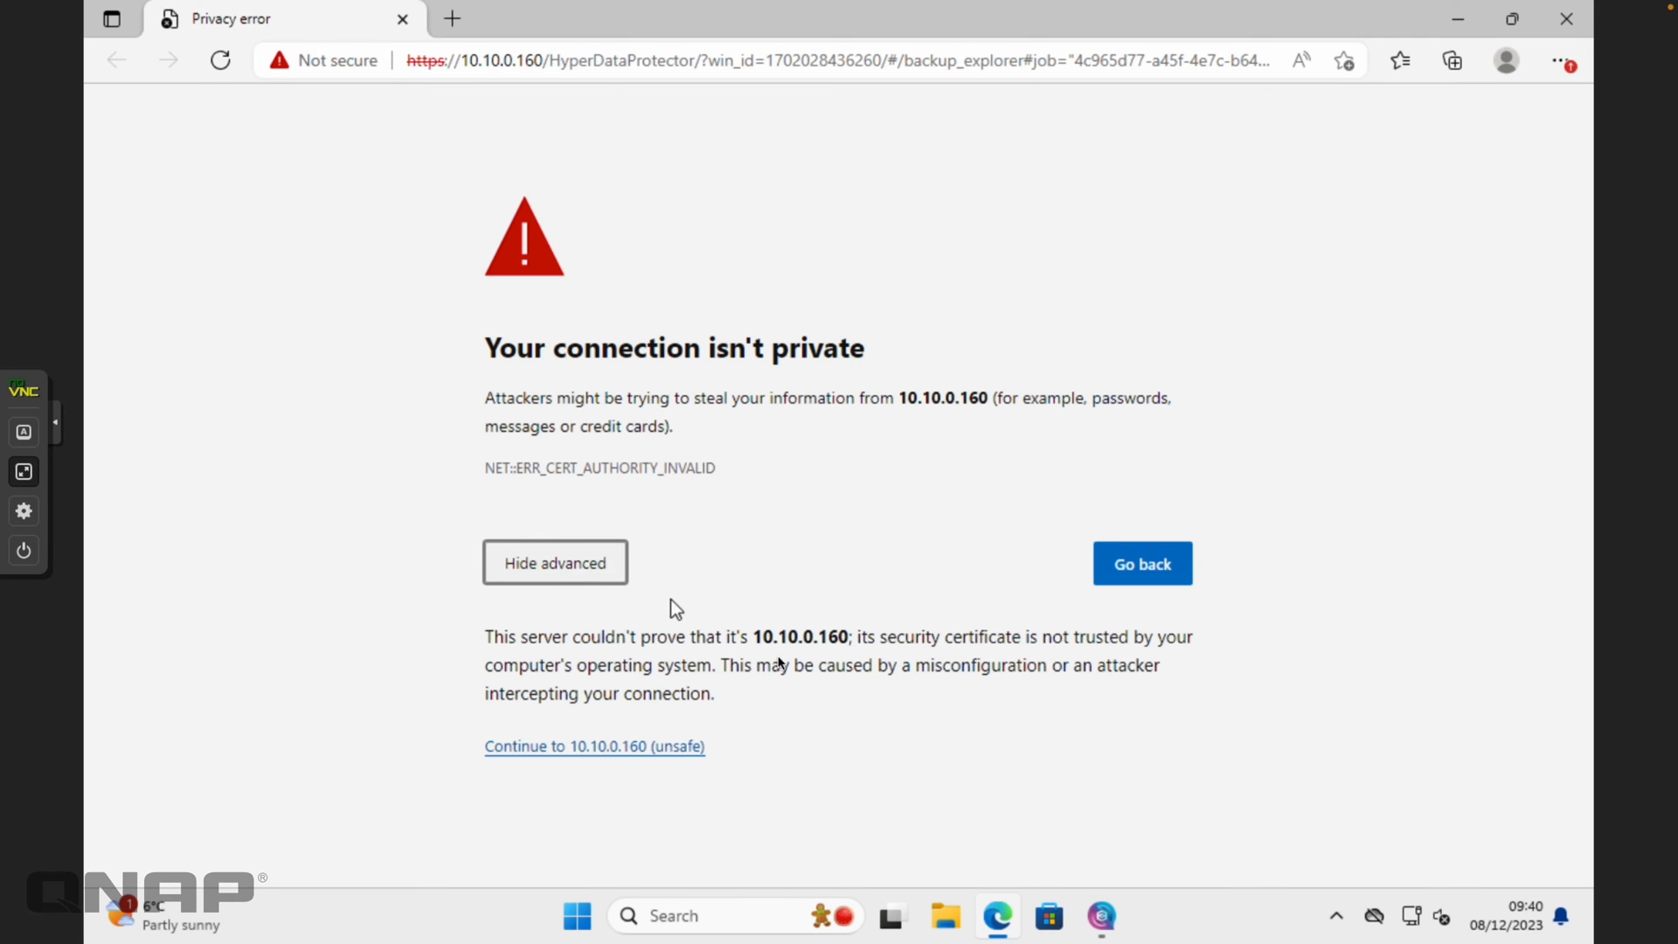
pyautogui.click(657, 750)
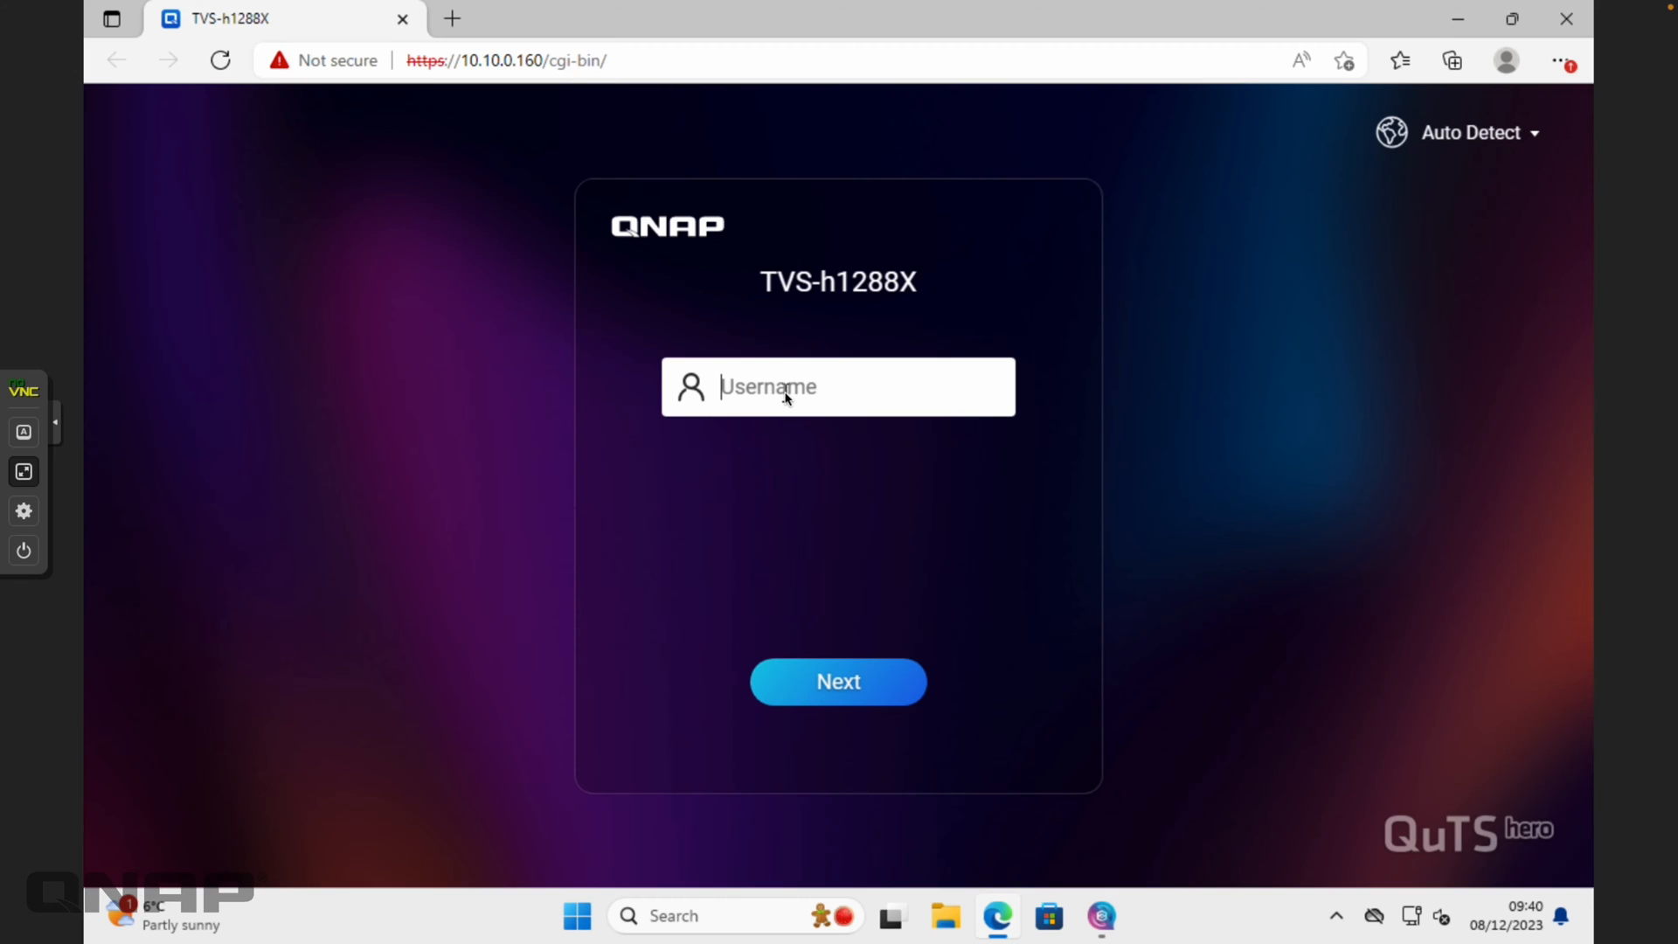
pyautogui.write('craig')
pyautogui.press('Return')
pyautogui.write('•••••••••')
pyautogui.press('Return')
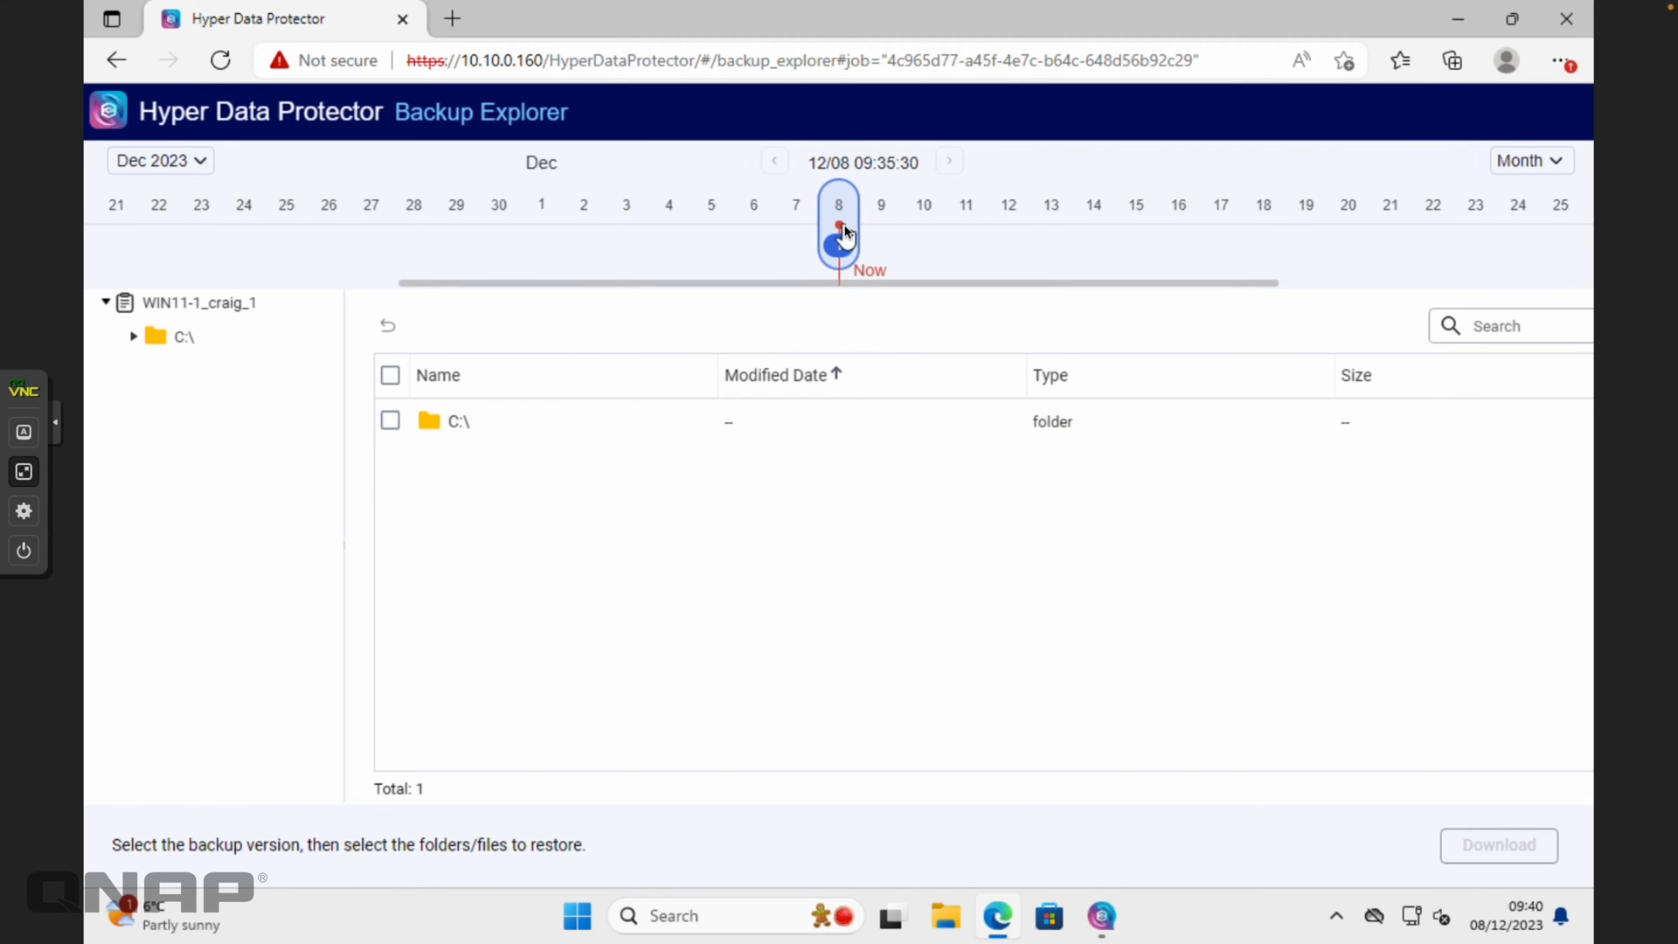
# Browse C:\ > Users > user folder > Downloads and mark NetBakPCAgent-1.0.0.1115.exe for restore
pyautogui.doubleClick(456, 423)
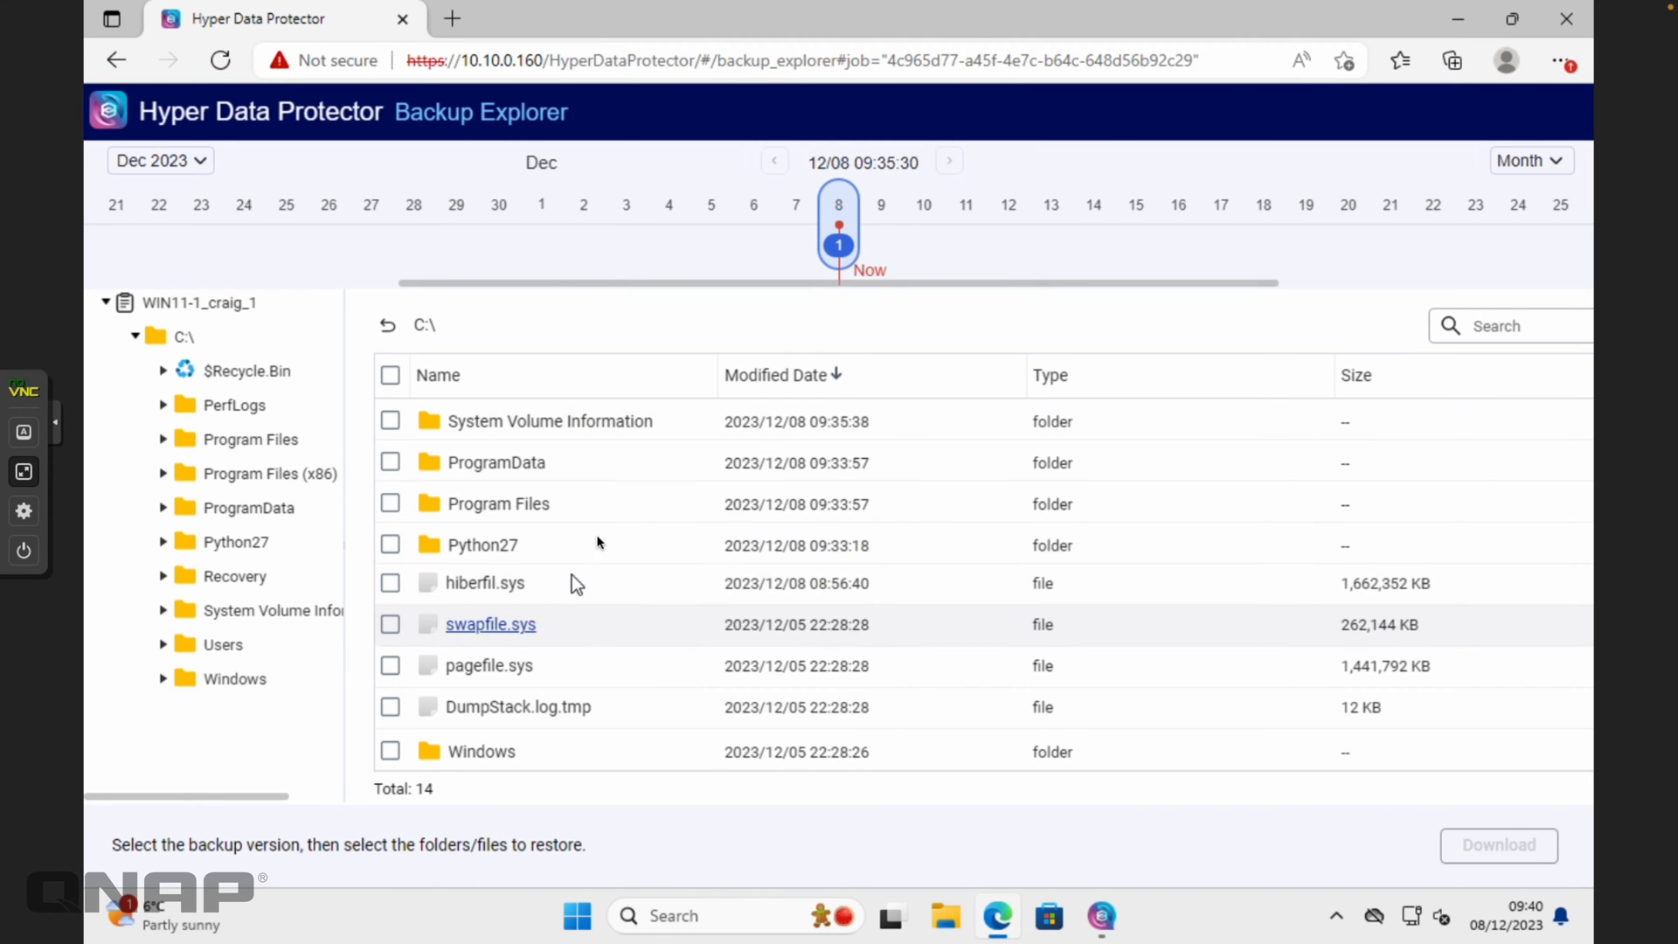
pyautogui.scroll(-2, 590, 499)
pyautogui.doubleClick(472, 623)
pyautogui.doubleClick(469, 423)
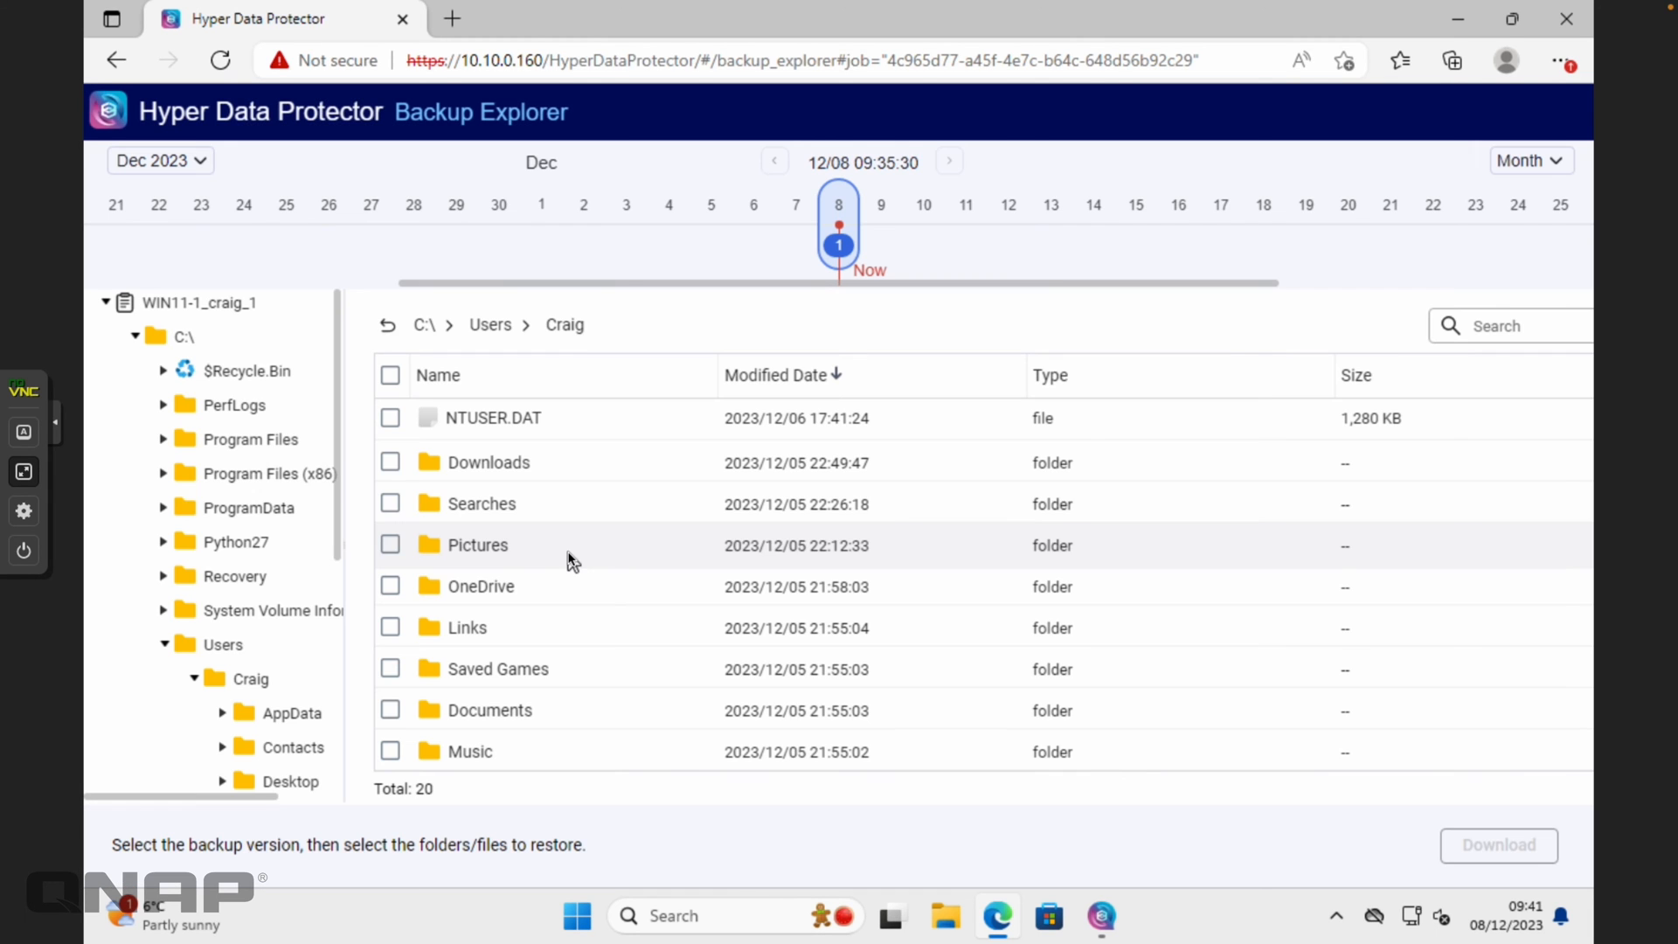
pyautogui.doubleClick(487, 461)
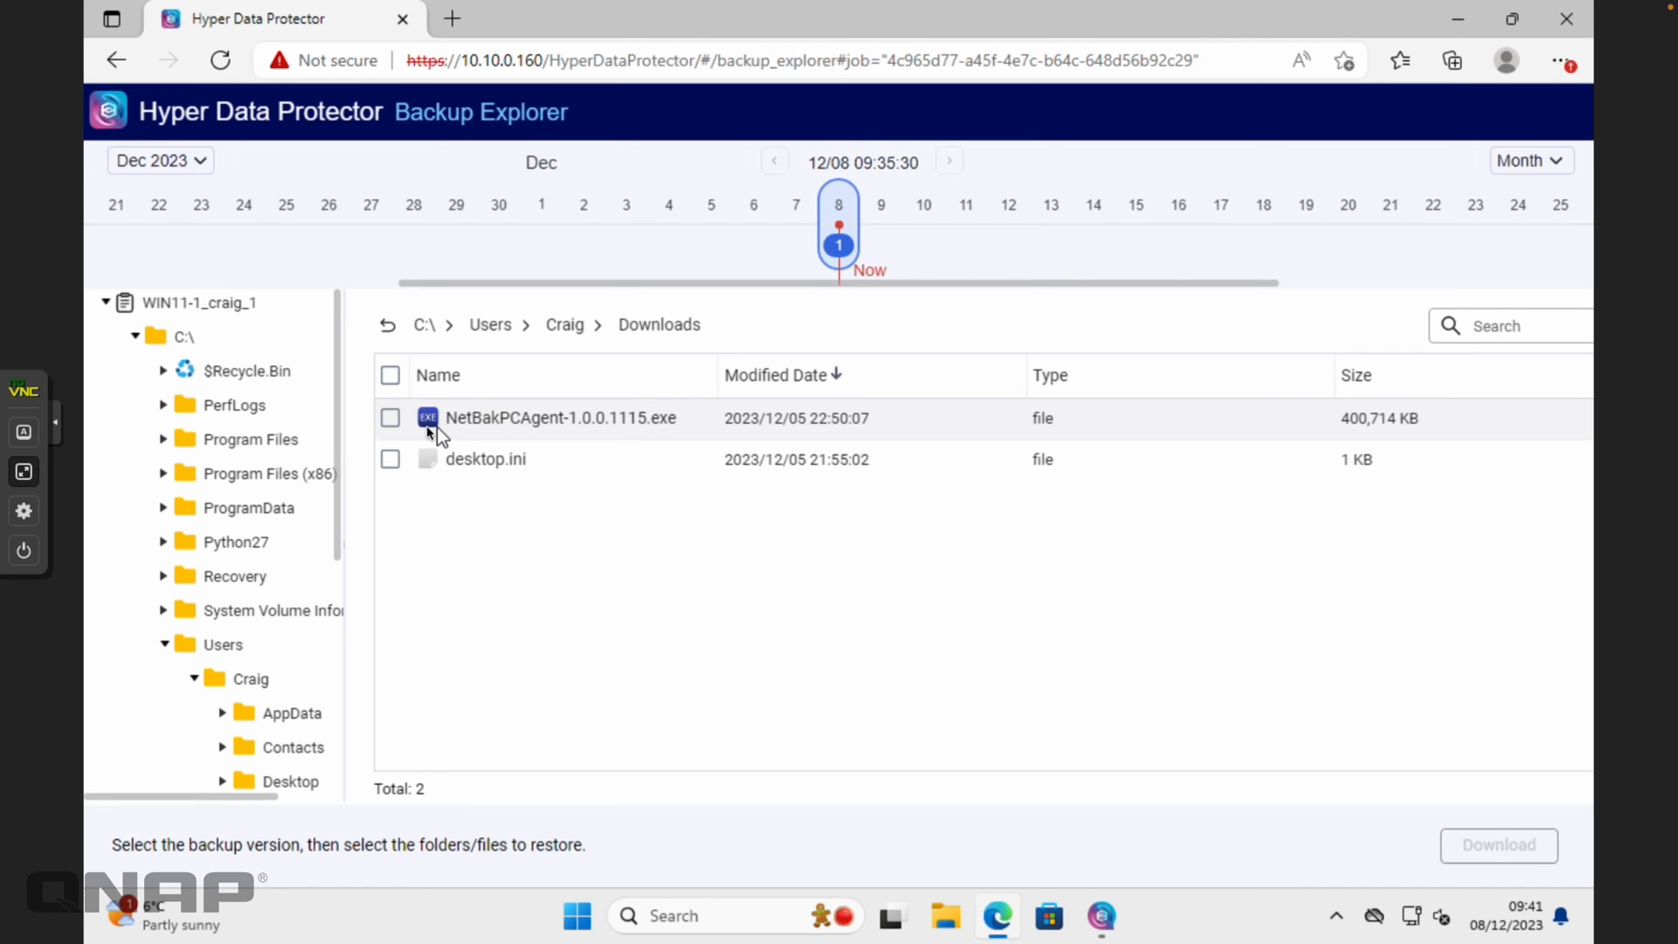
pyautogui.click(390, 419)
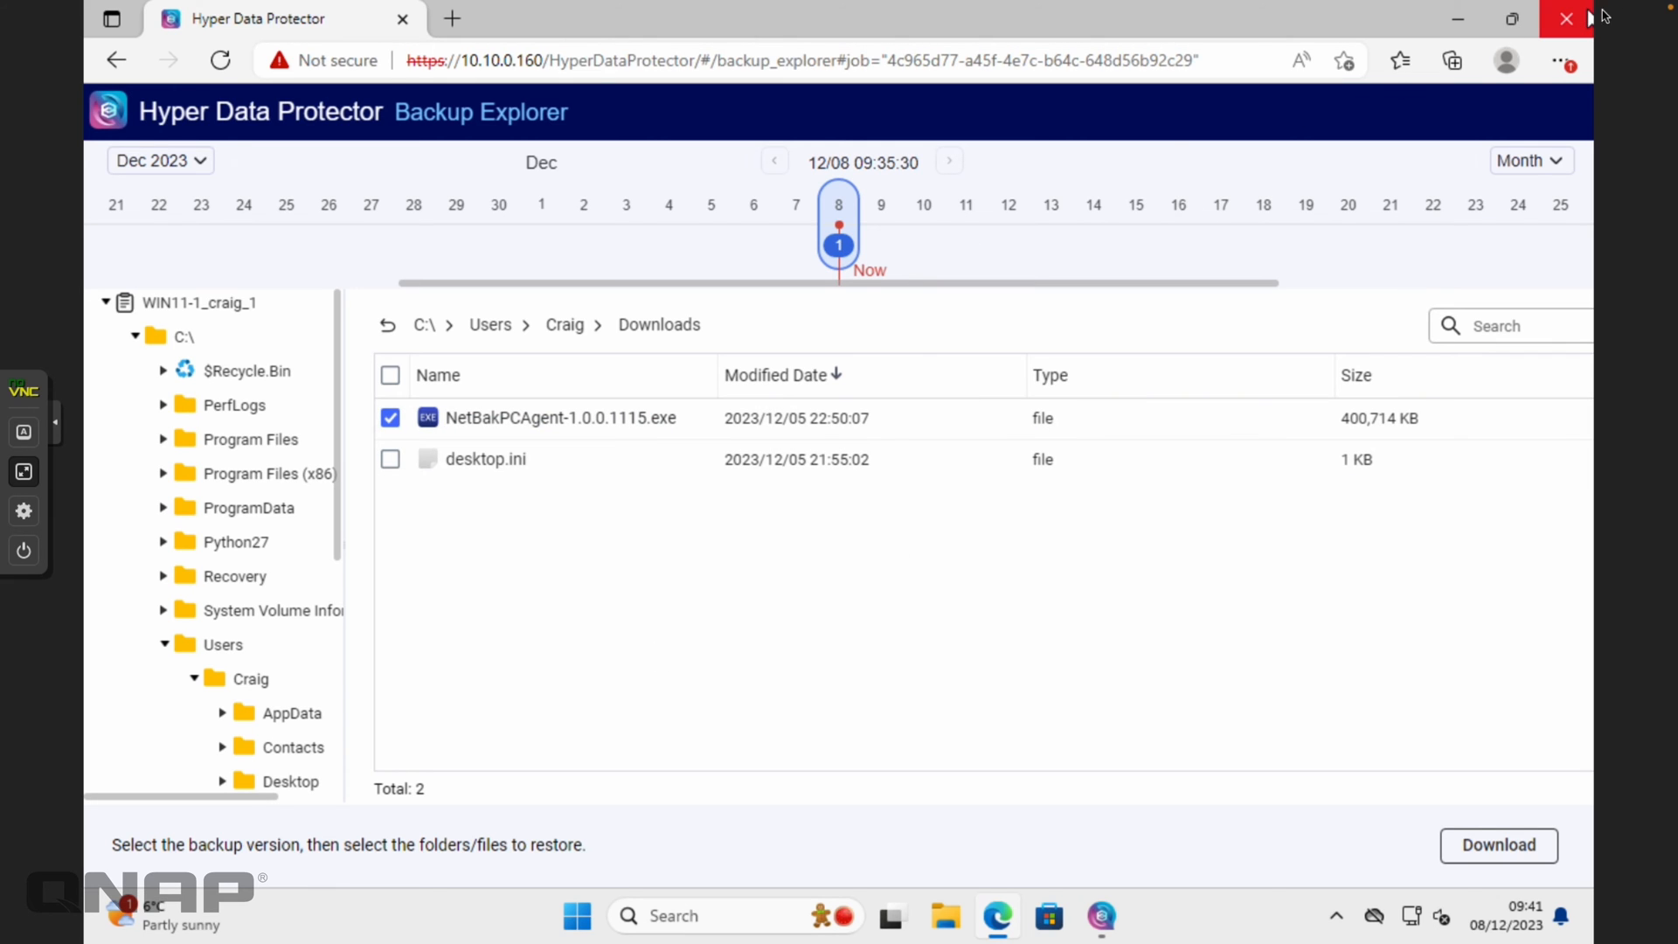
# Close the VM's browser and view the Win11 repository: 5 jobs, 60.58 GB used
pyautogui.click(1578, 25)
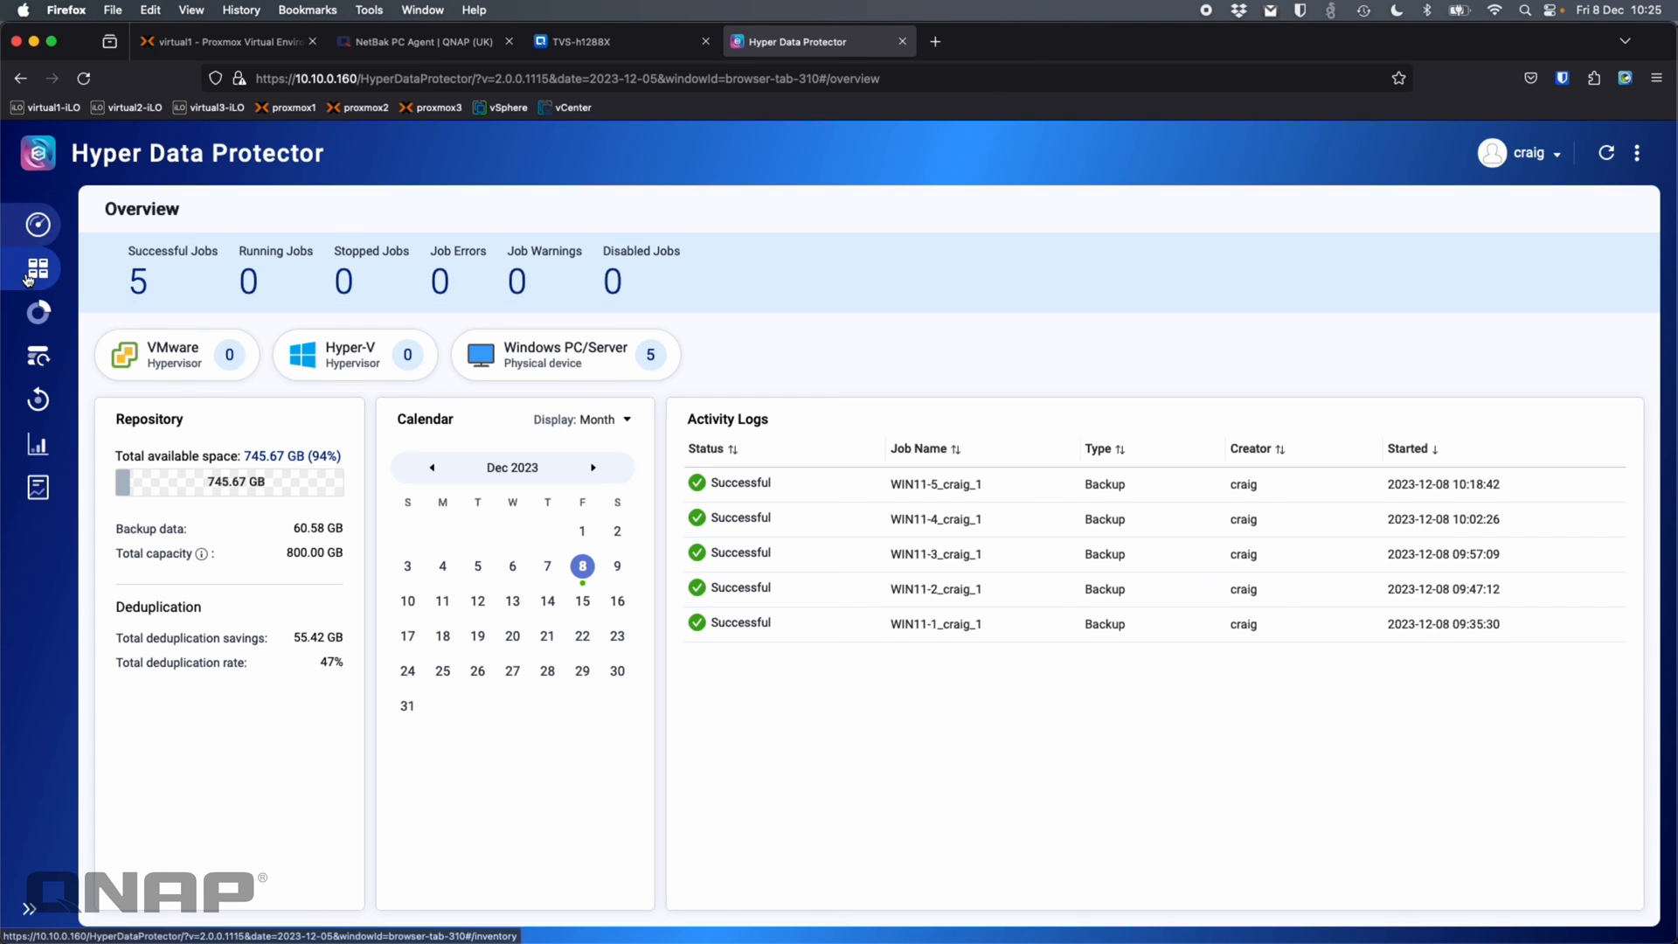
pyautogui.click(41, 316)
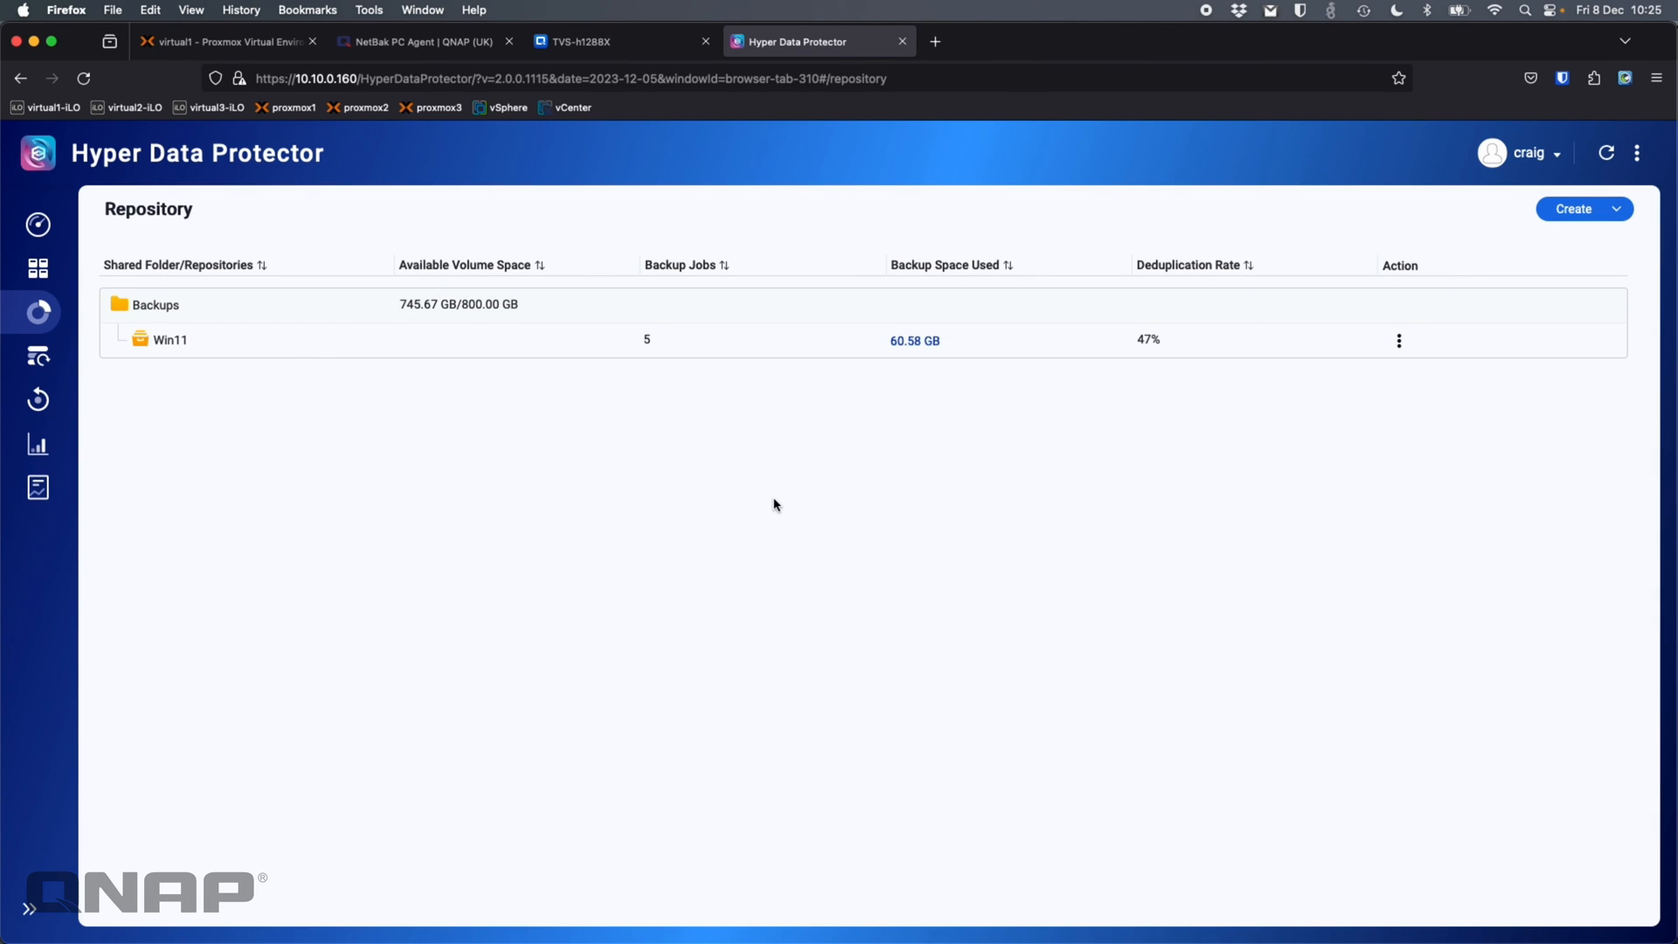
# Check Job Status, review the System event logs, then return to the five on-schedule jobs
pyautogui.click(40, 444)
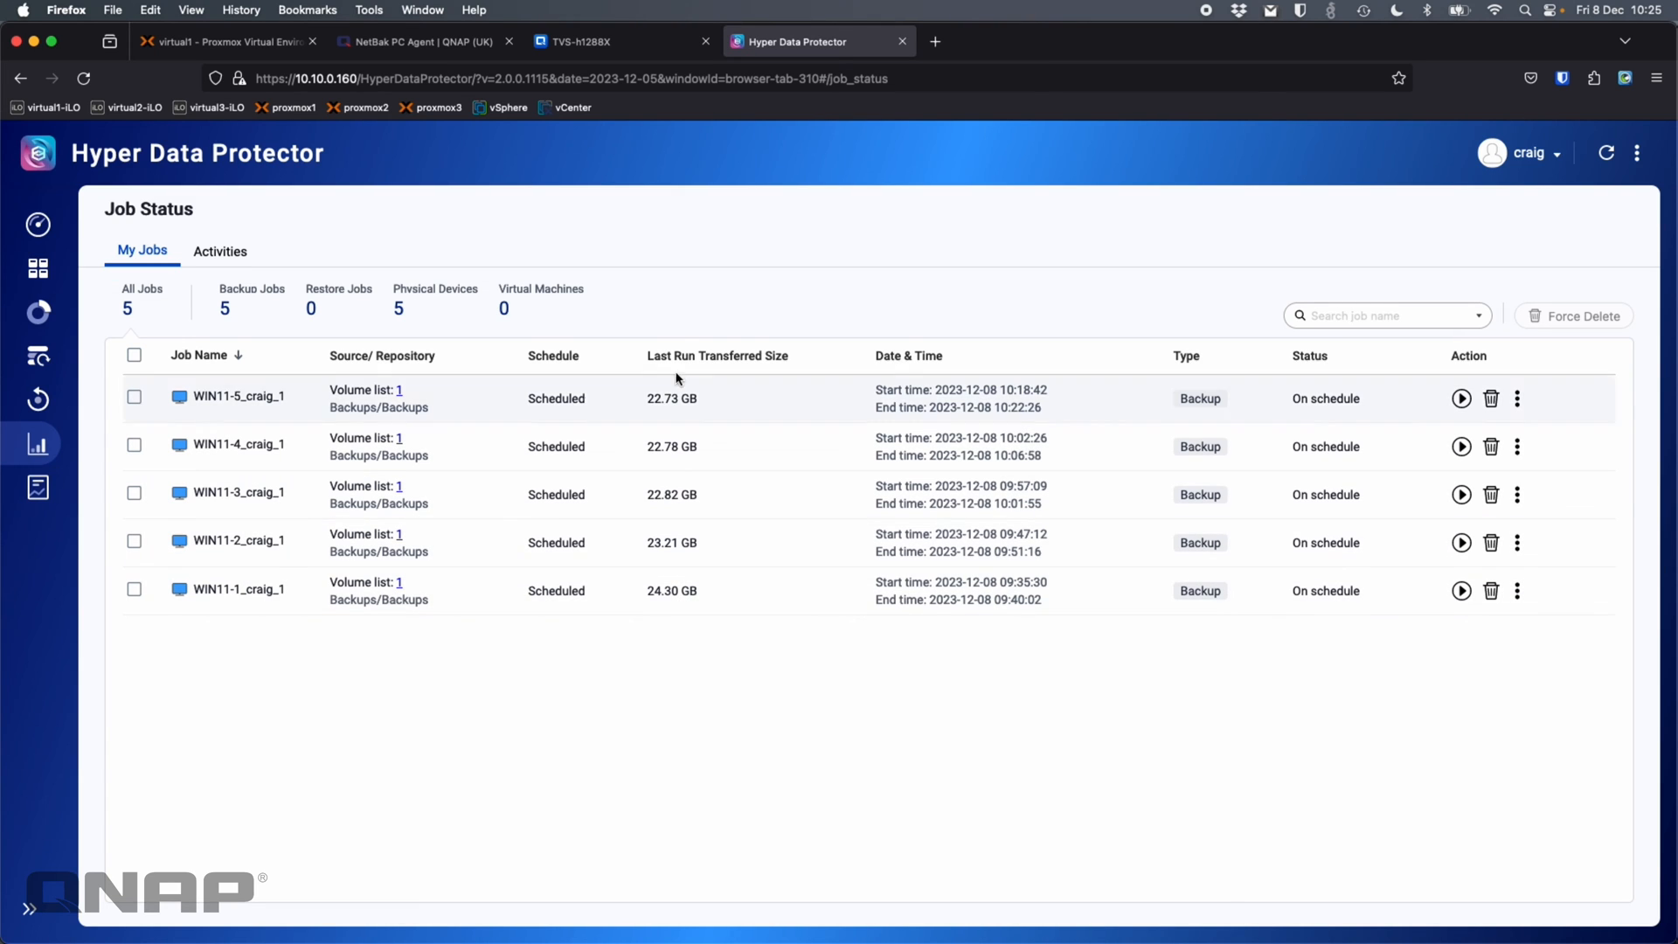
pyautogui.click(37, 313)
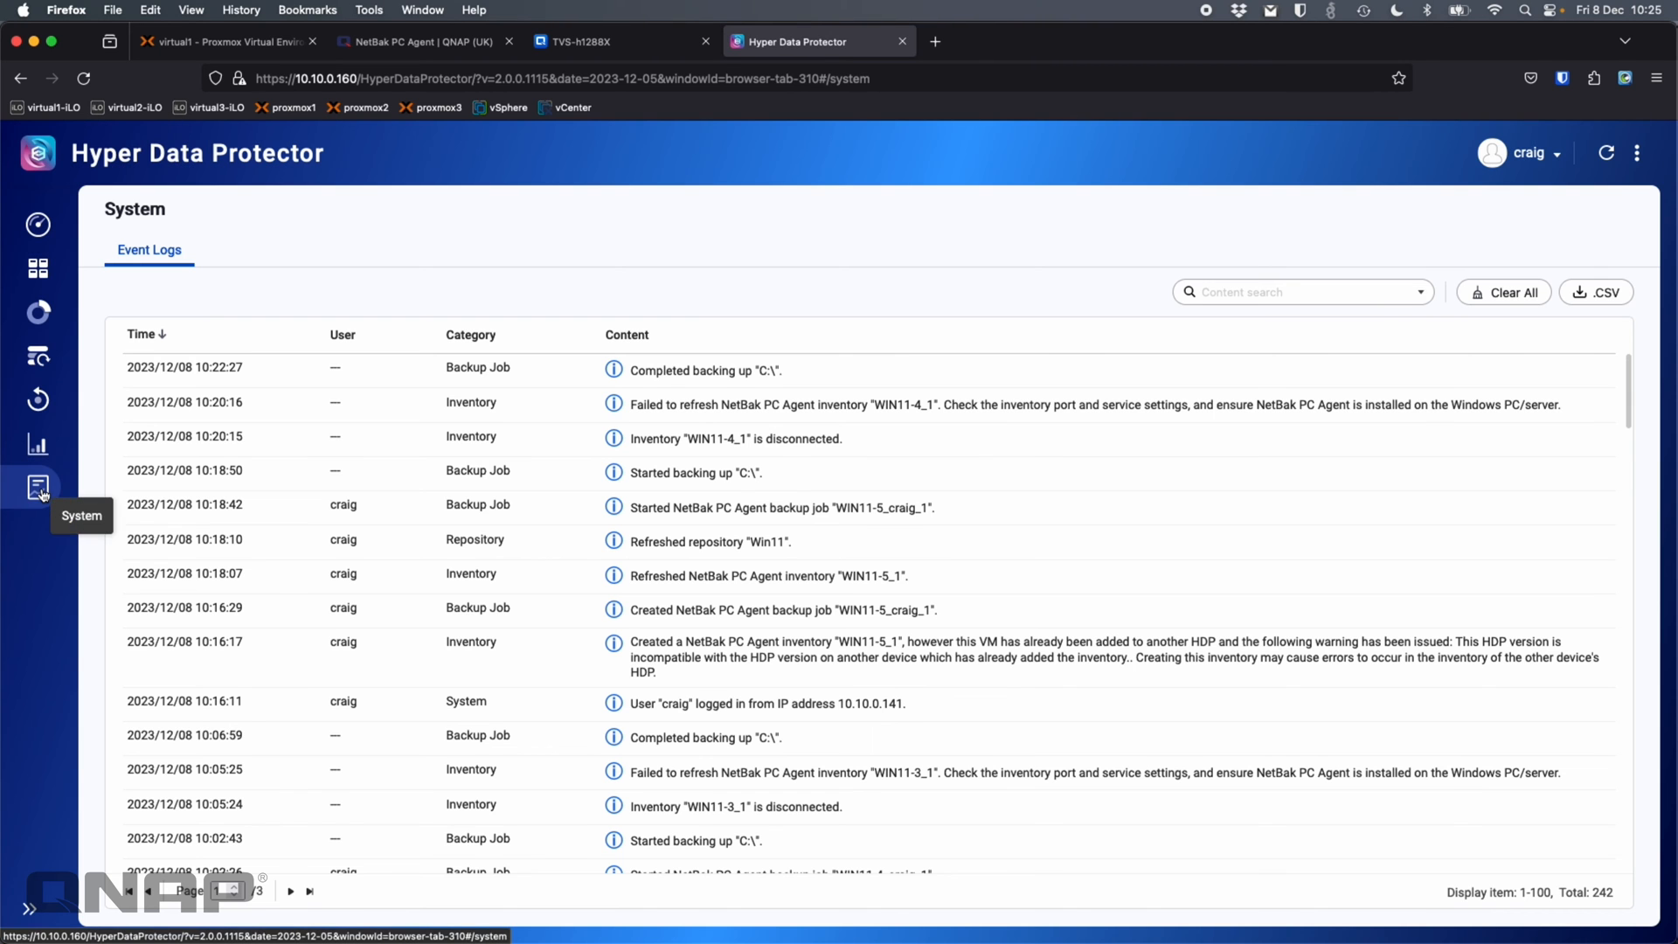
pyautogui.scroll(-5, 847, 446)
pyautogui.scroll(10, 846, 446)
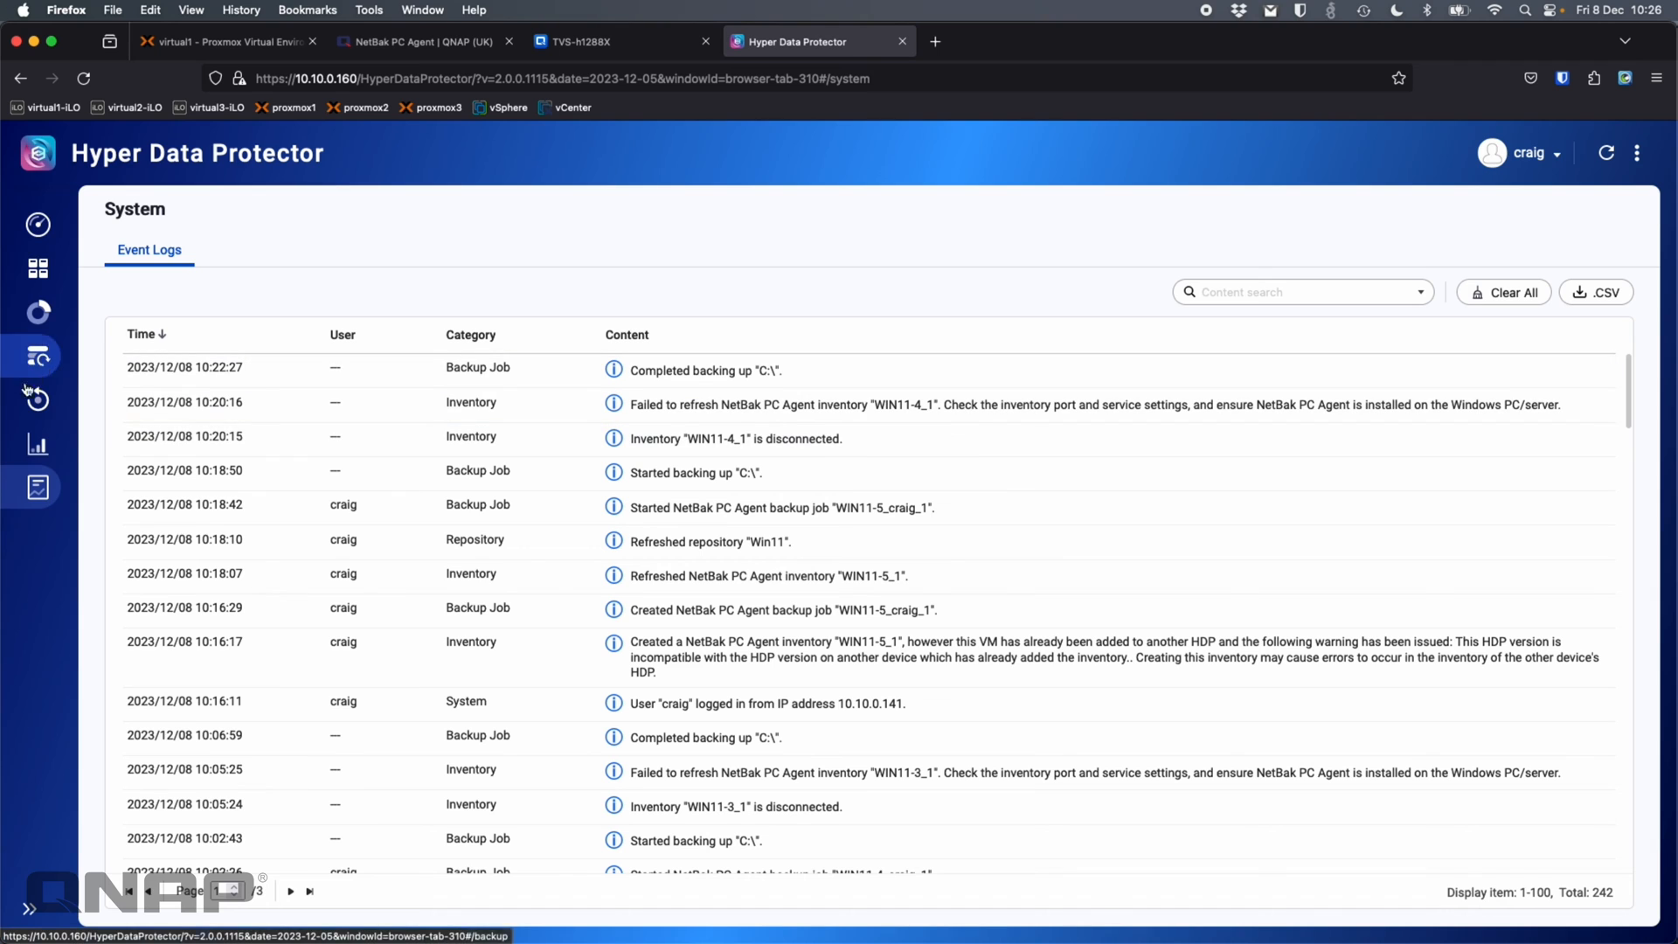
pyautogui.click(37, 450)
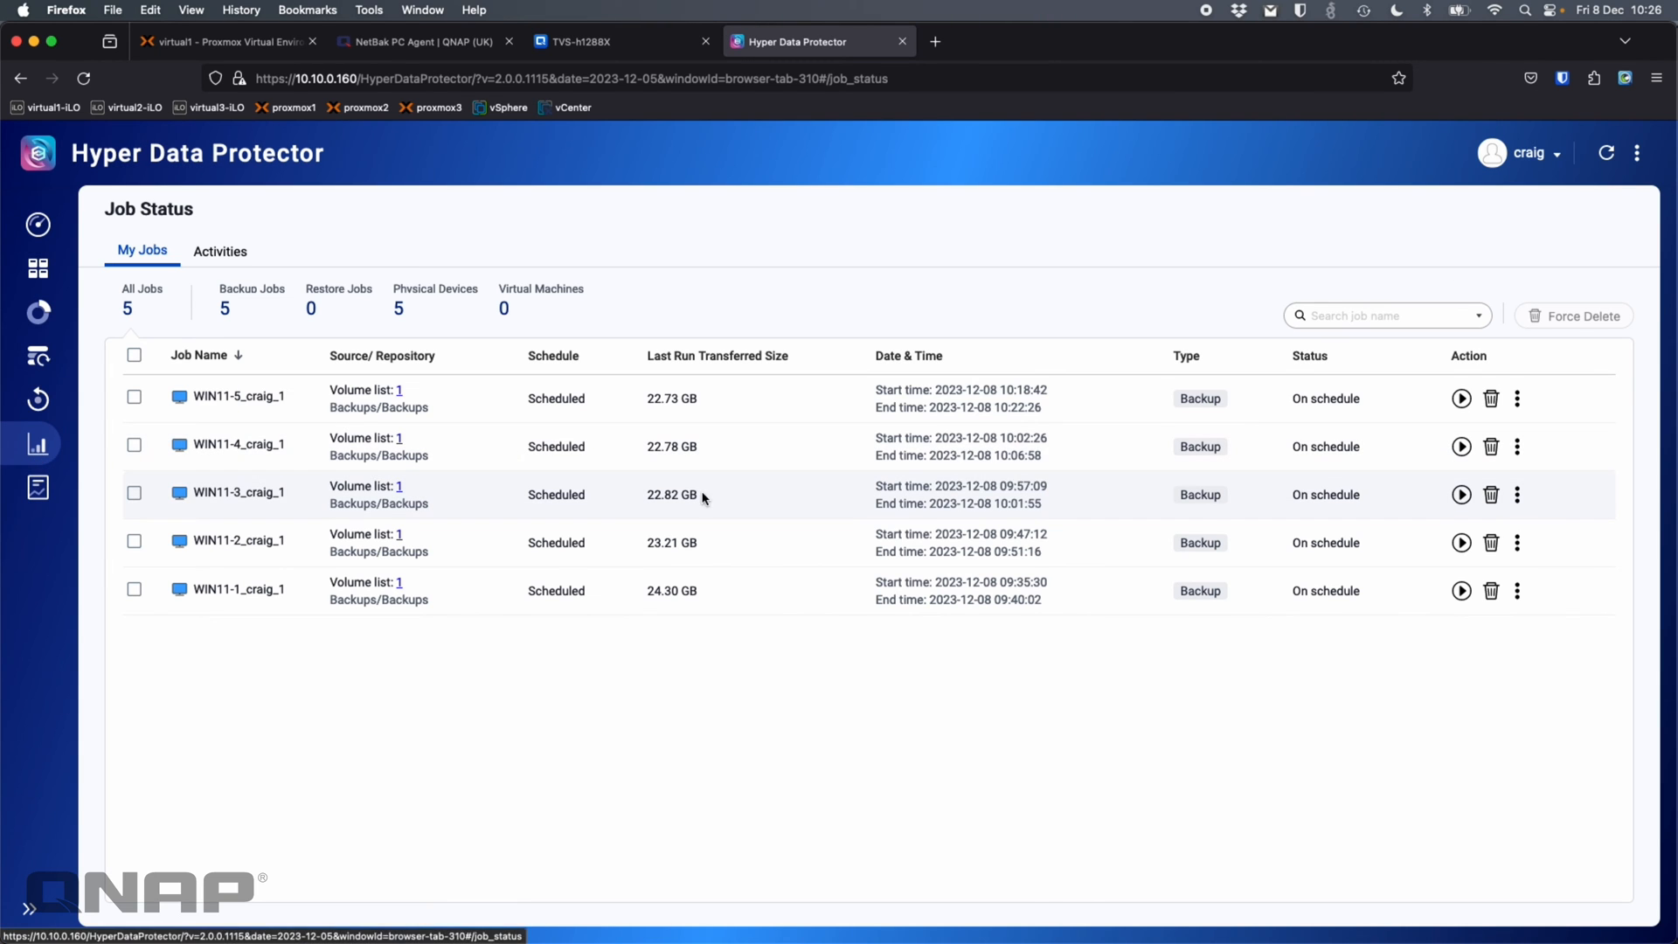
# Read the latest job's Successful report, then return to the Overview showing 5 successful jobs
pyautogui.click(1522, 399)
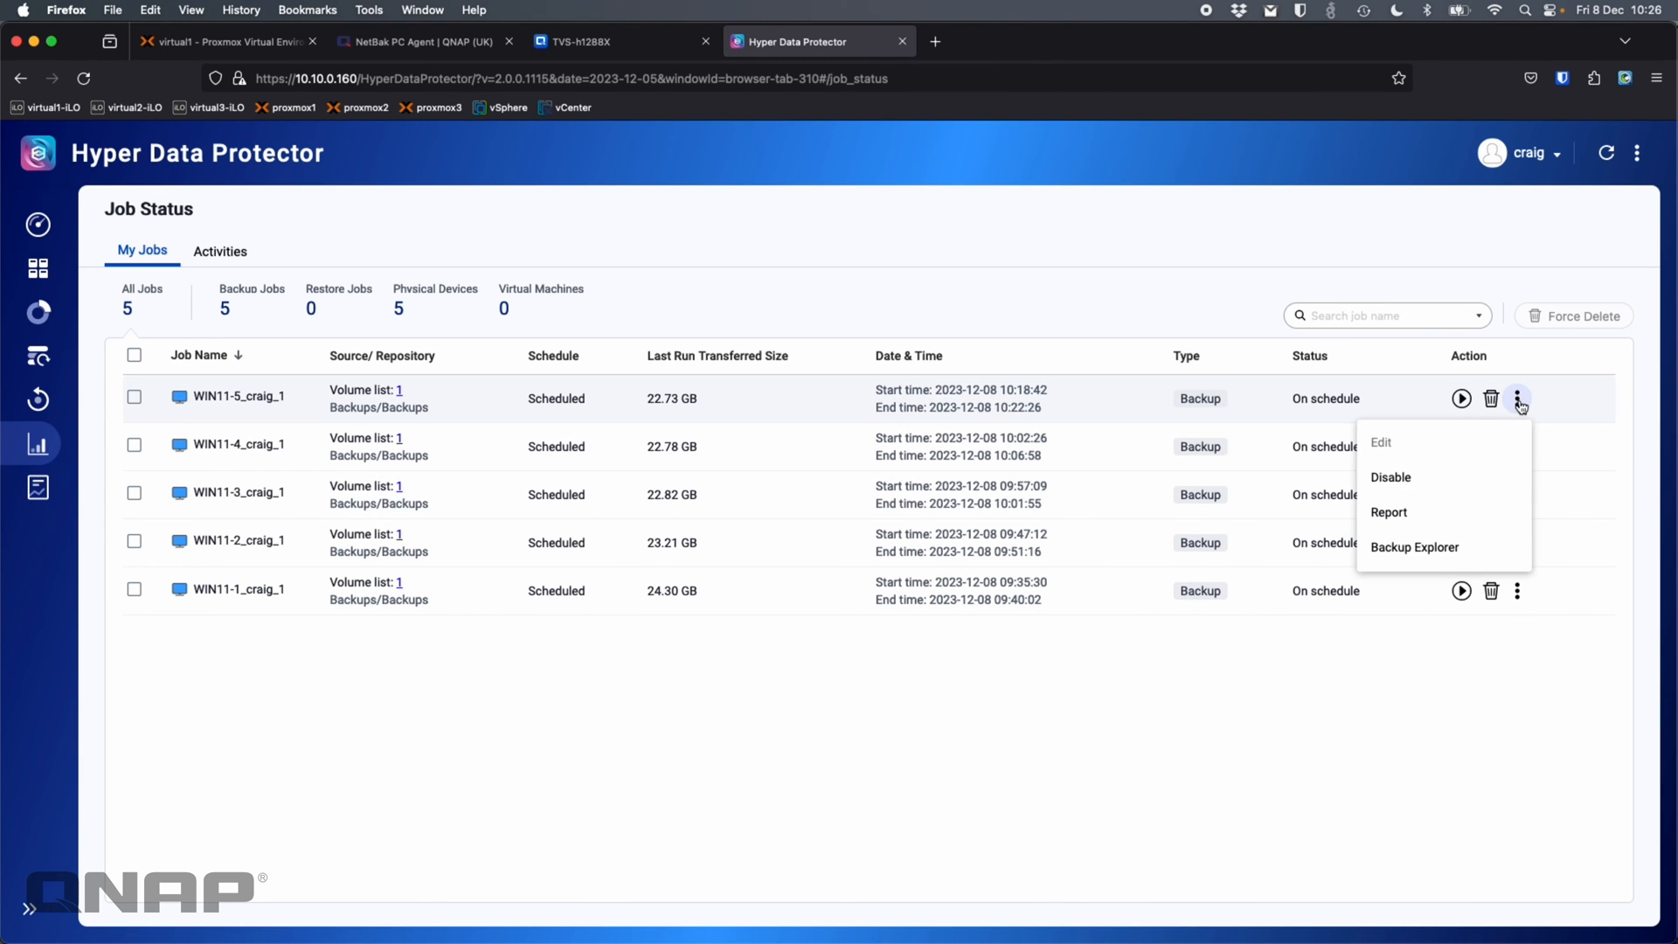
pyautogui.click(1438, 521)
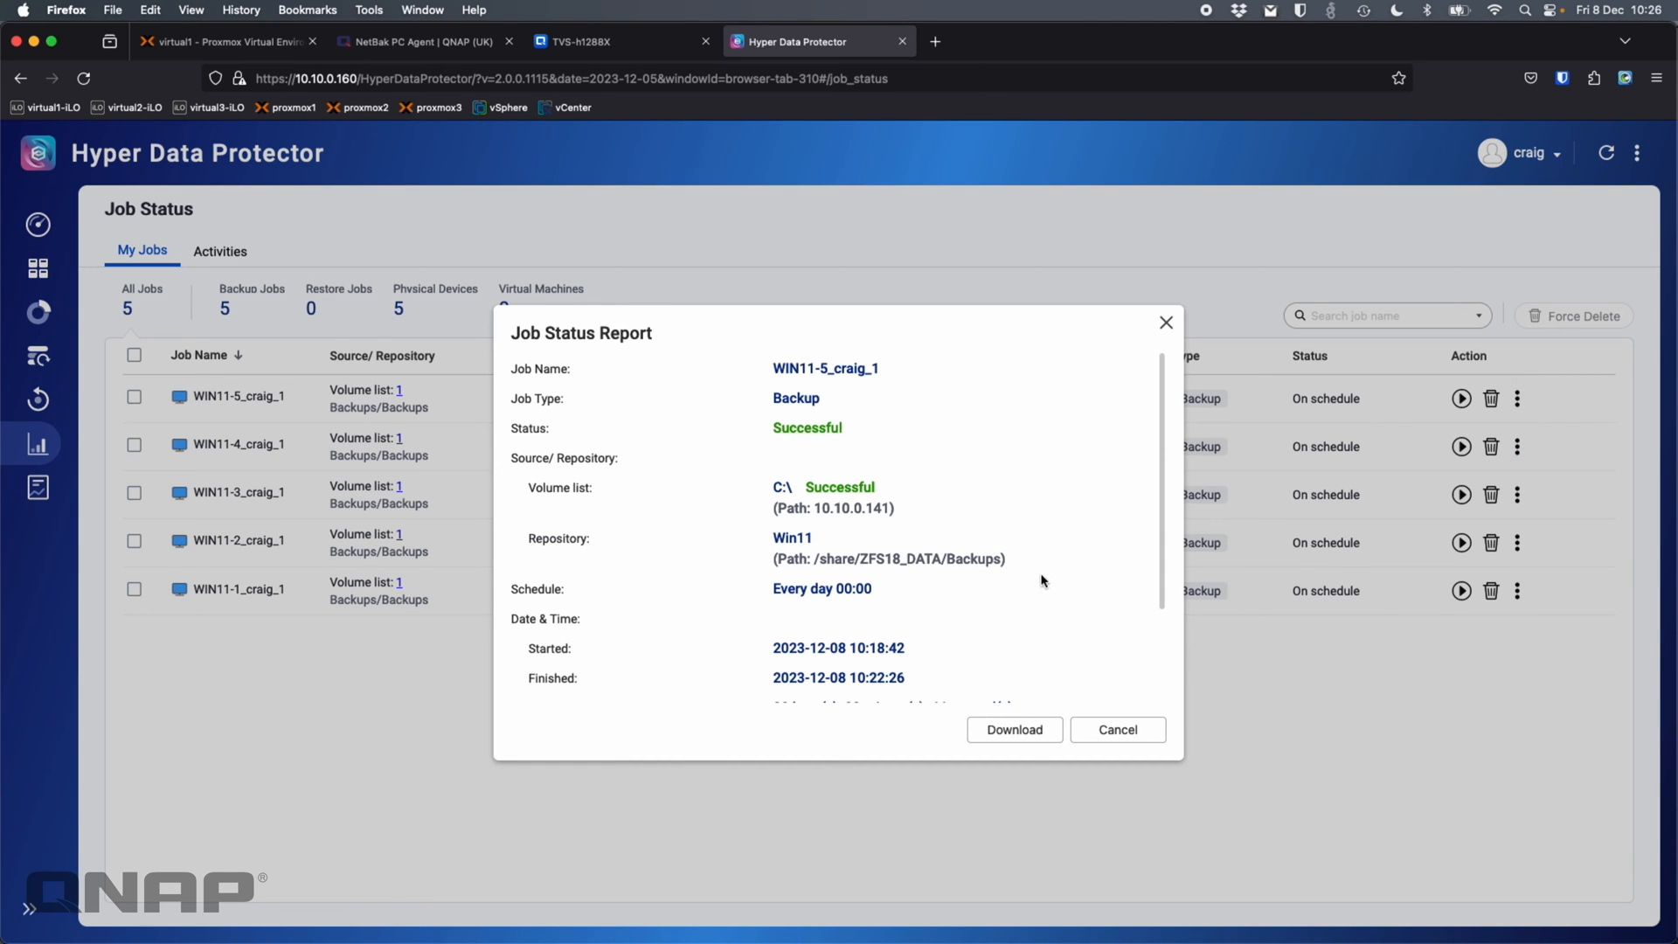
pyautogui.scroll(-3, 848, 573)
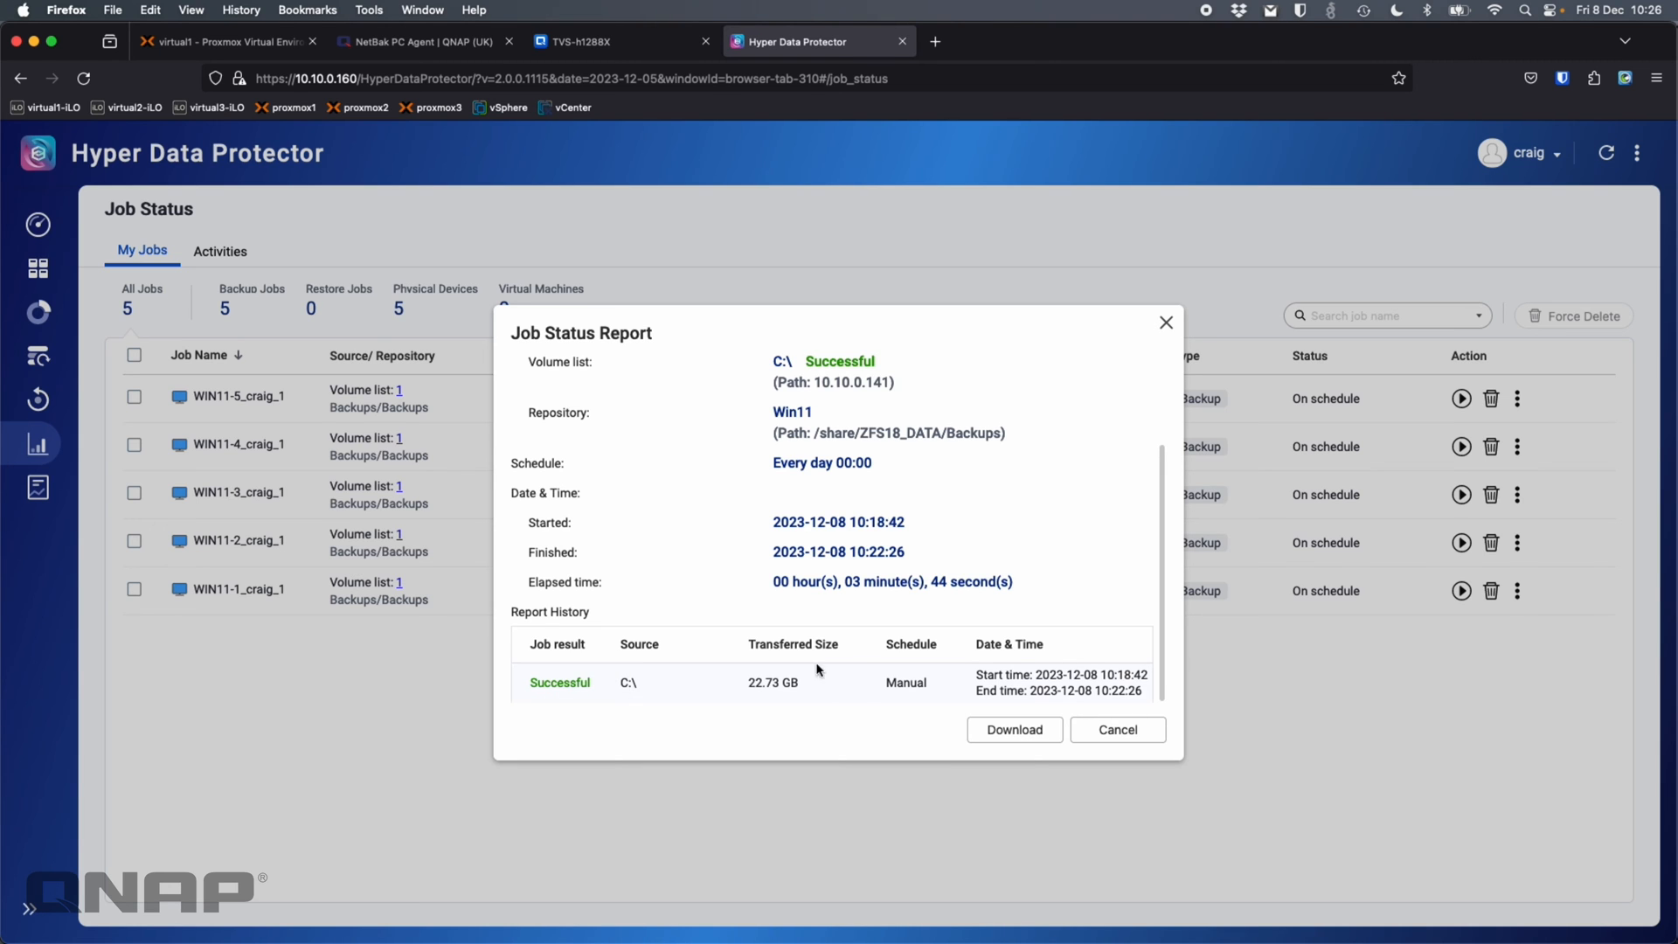
pyautogui.click(1118, 731)
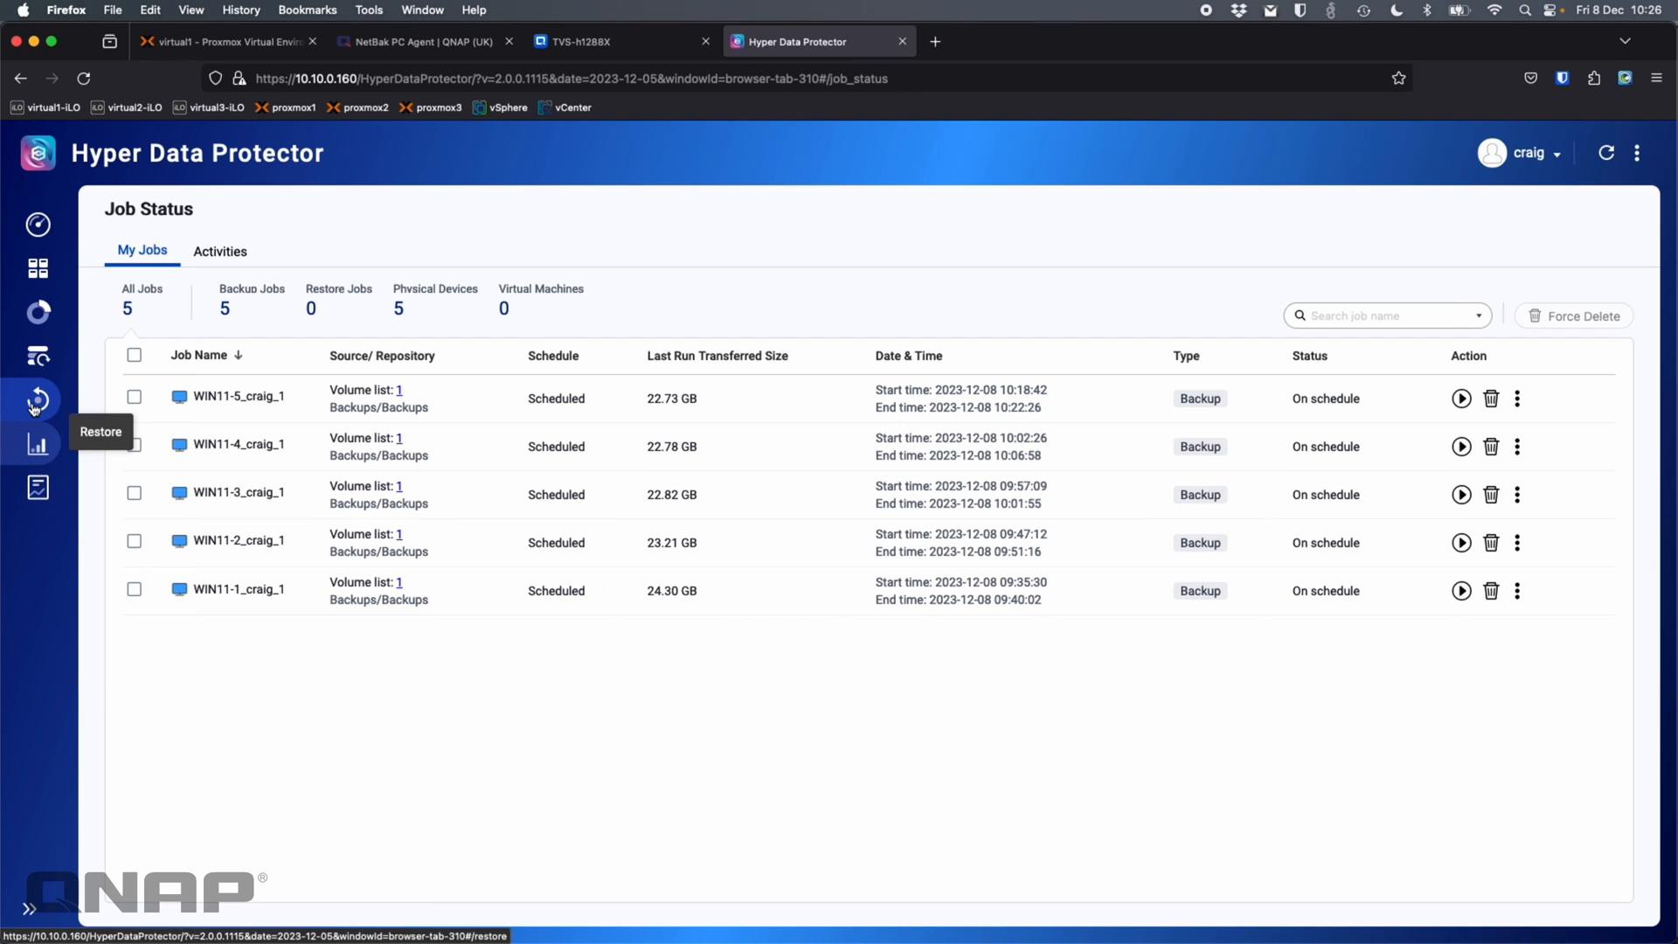
pyautogui.click(38, 224)
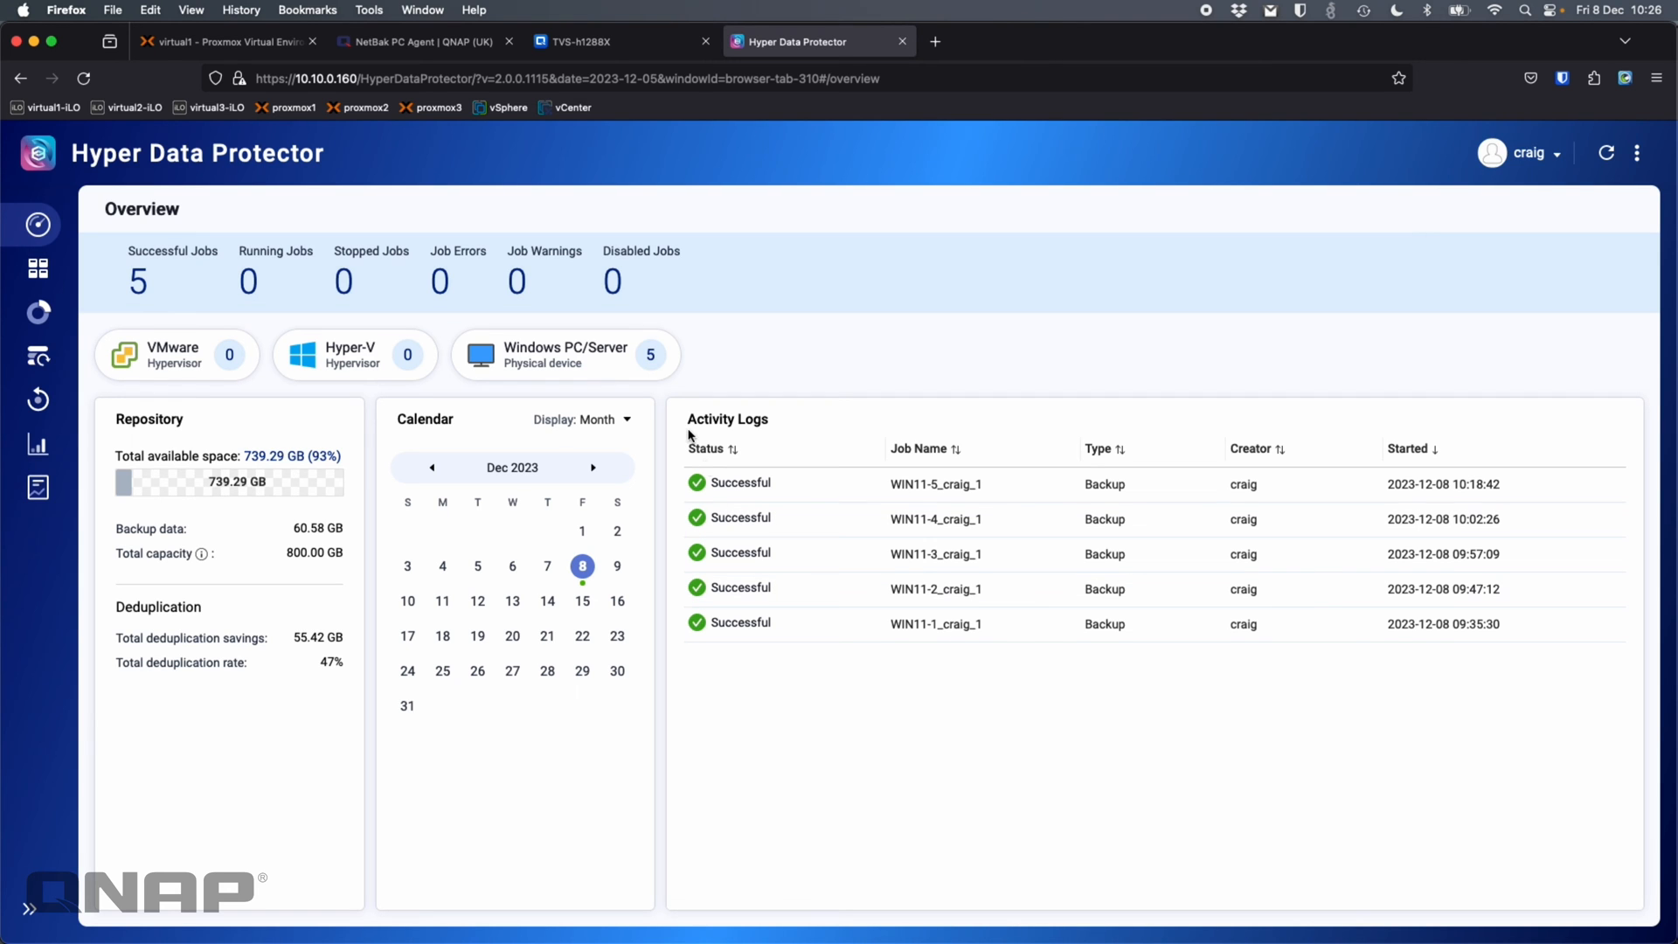
pyautogui.click(230, 43)
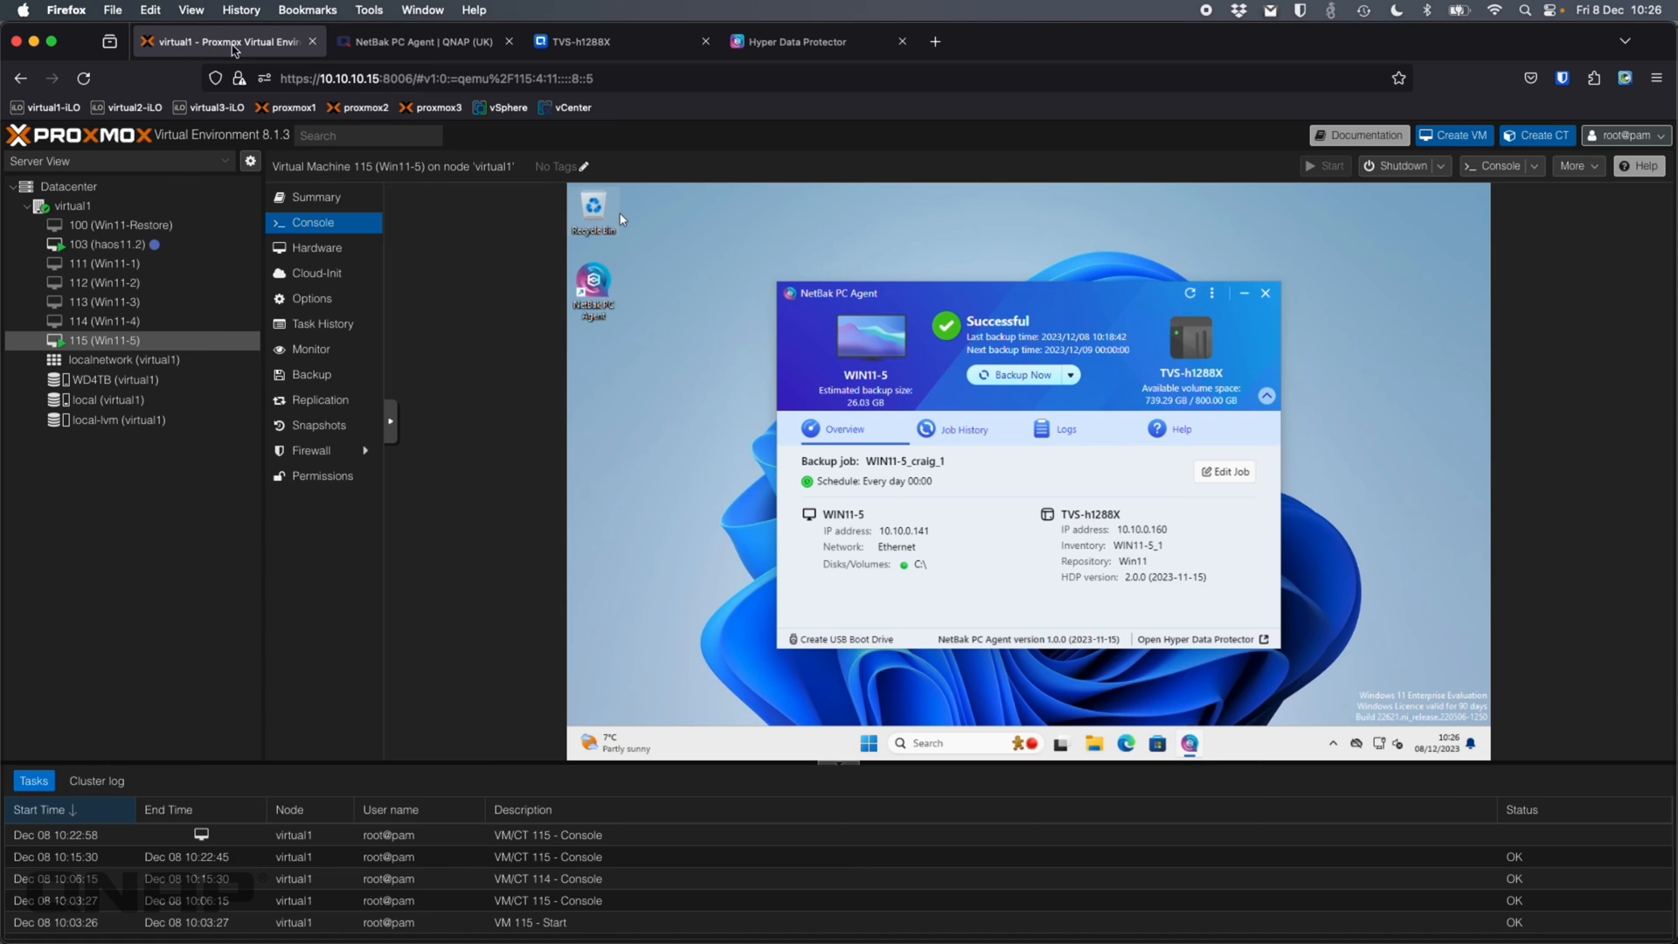
pyautogui.click(1097, 743)
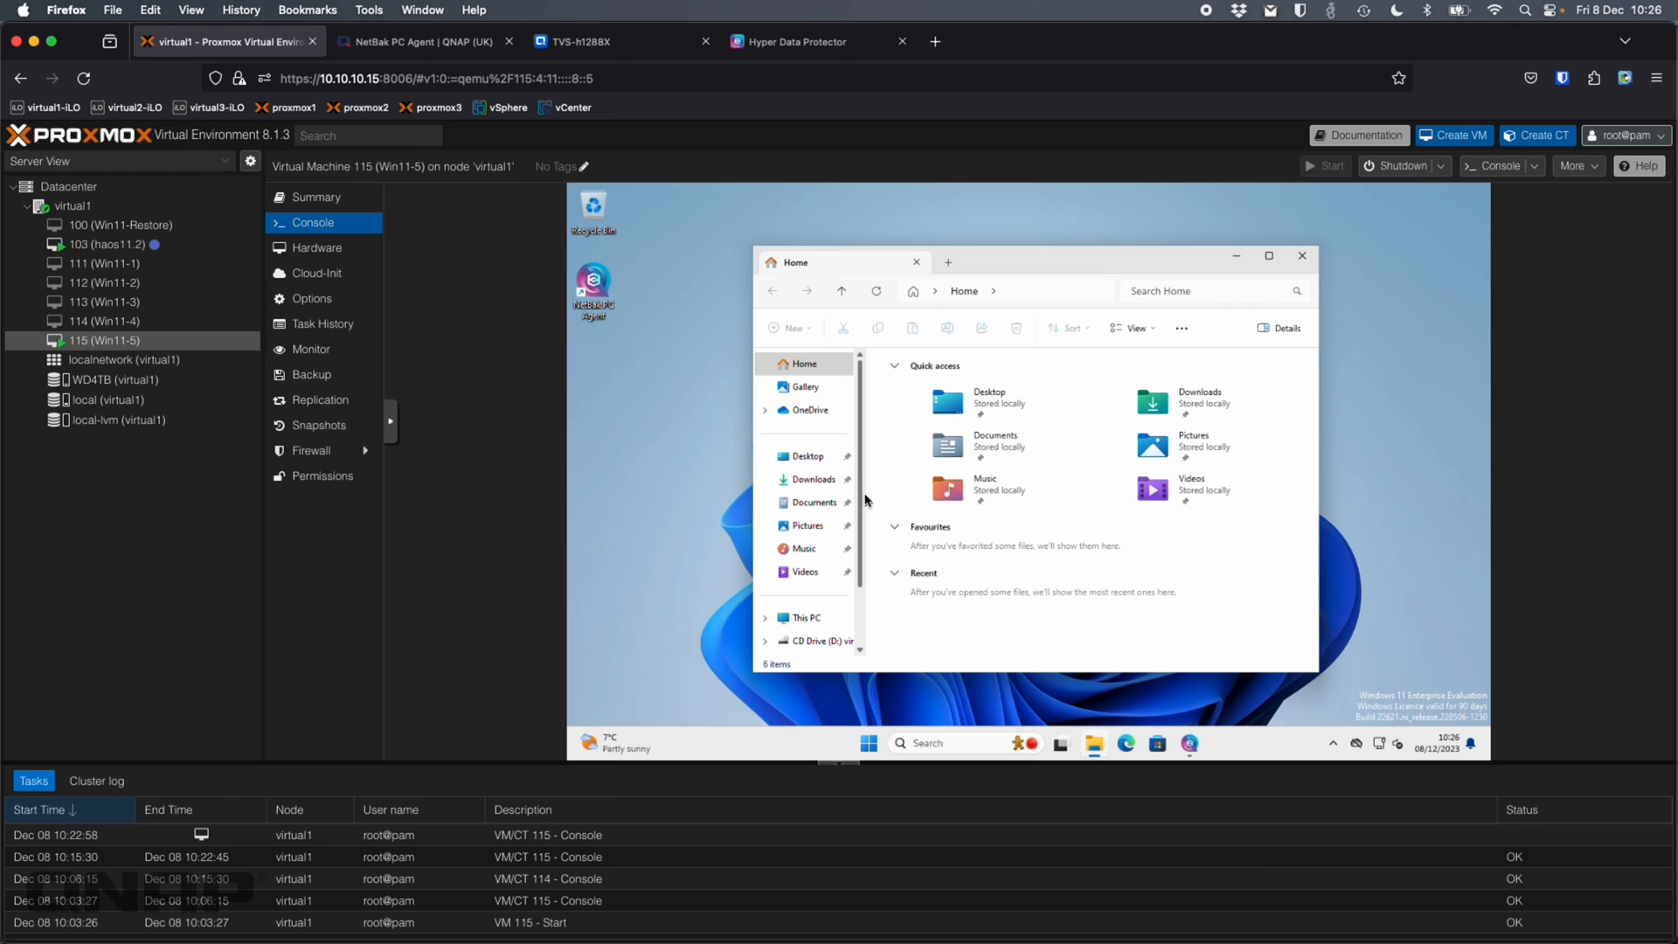
pyautogui.click(811, 620)
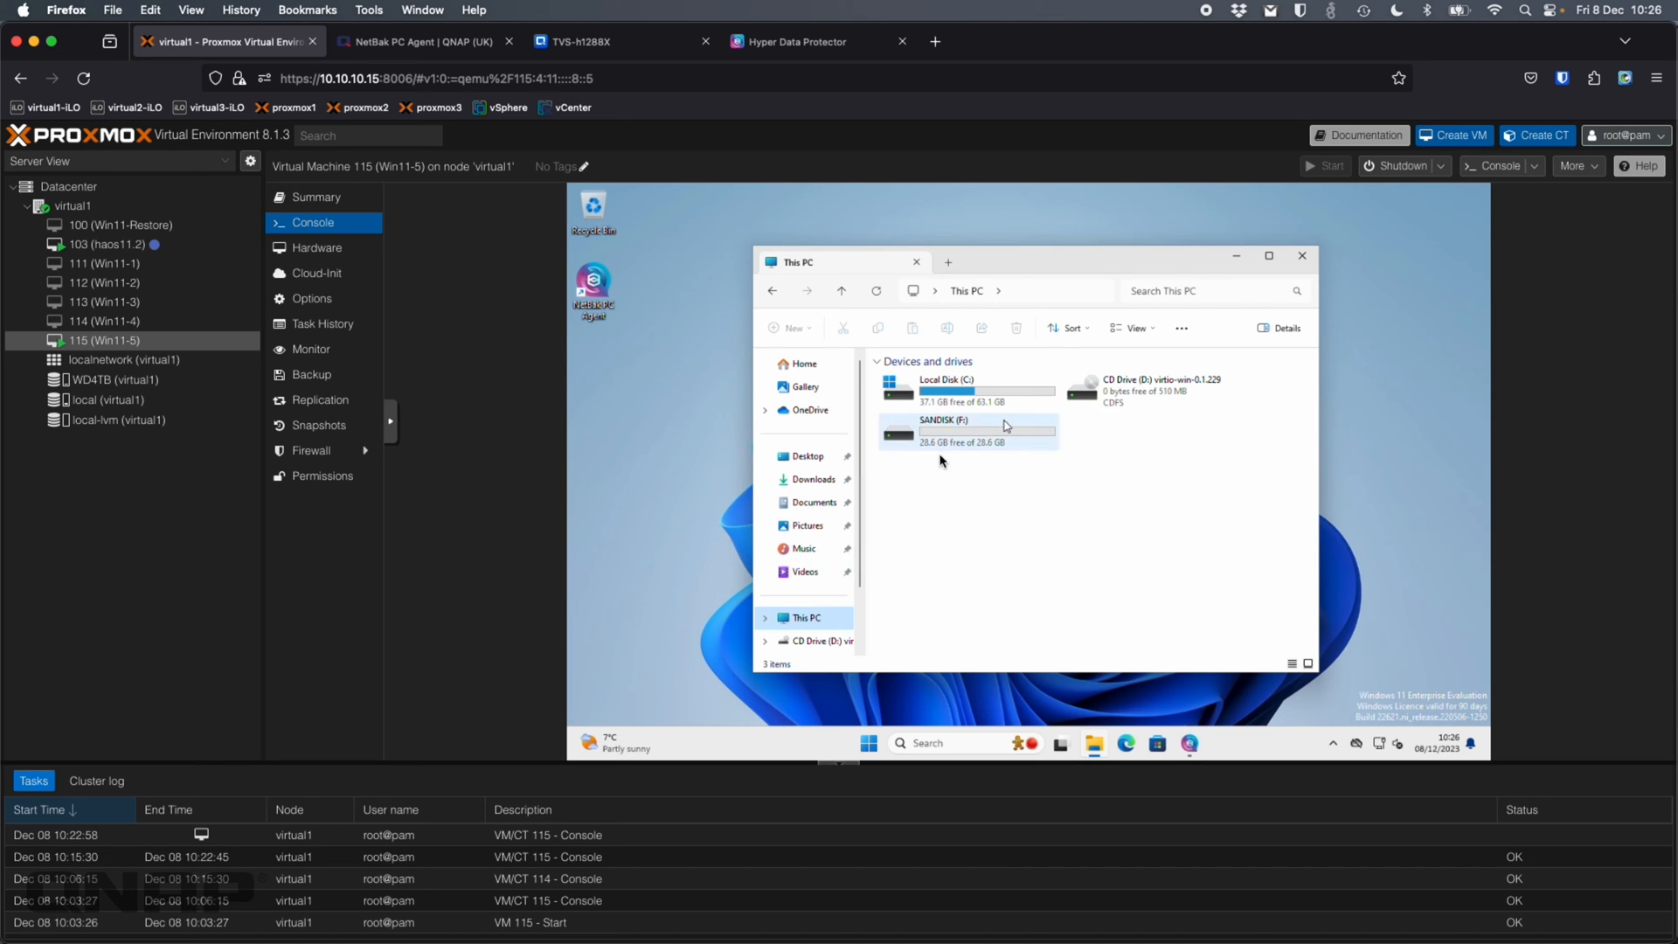
pyautogui.click(1303, 255)
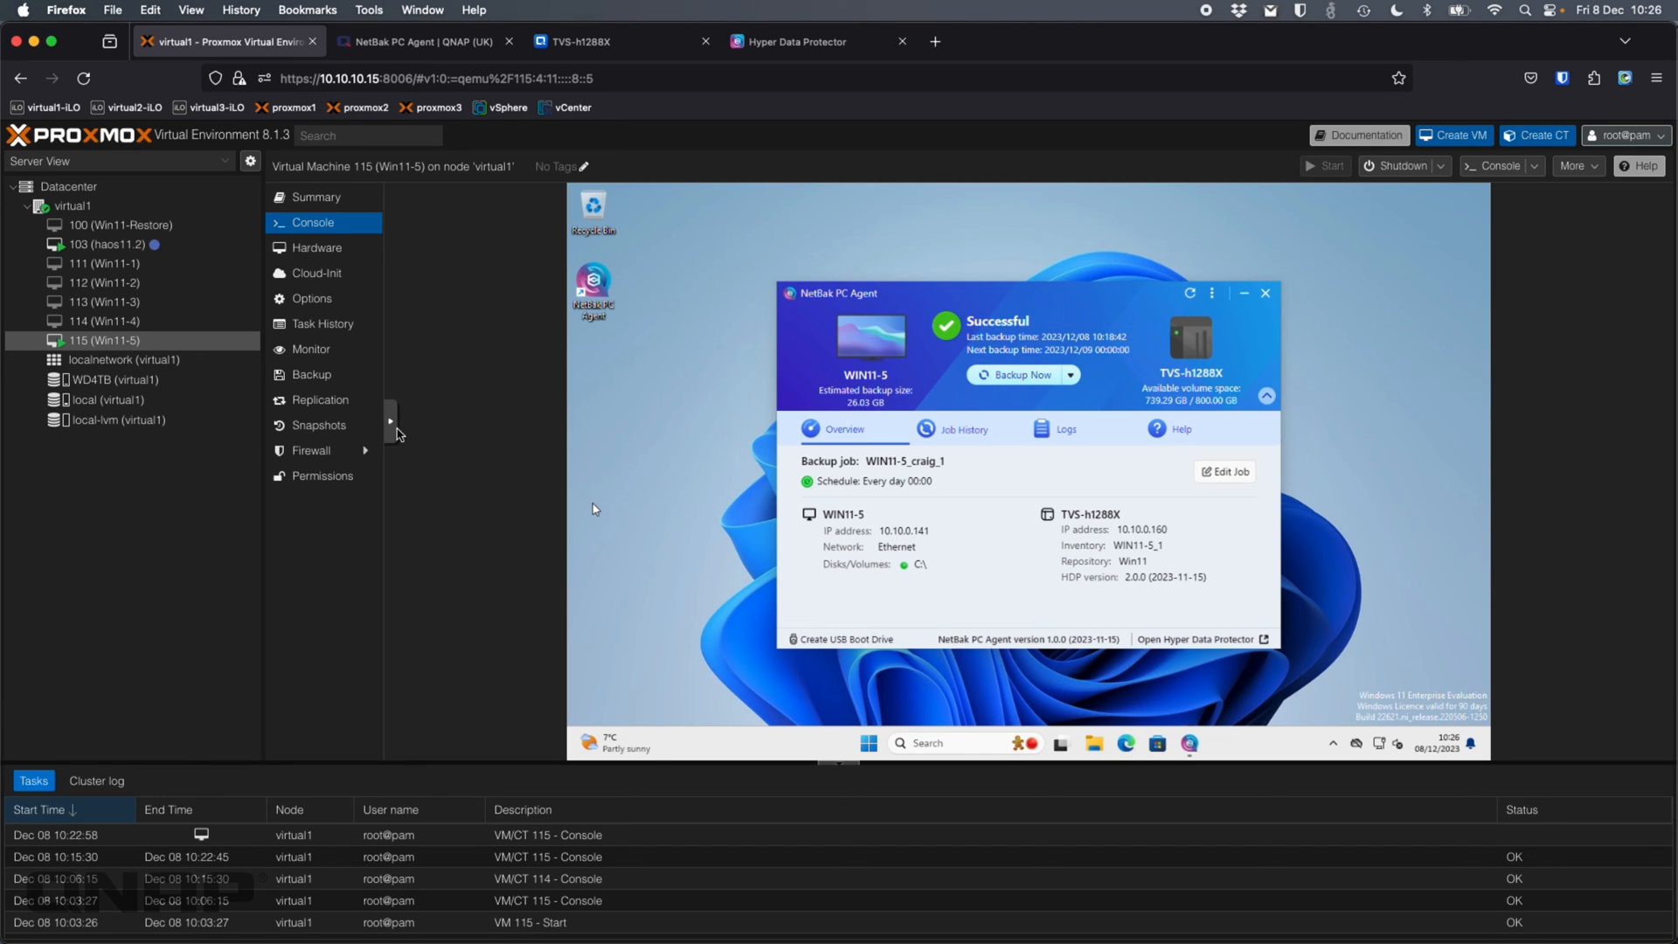
pyautogui.click(392, 423)
# Go full screen and start a USB boot drive on (F:) [28.63 GB]
pyautogui.click(407, 472)
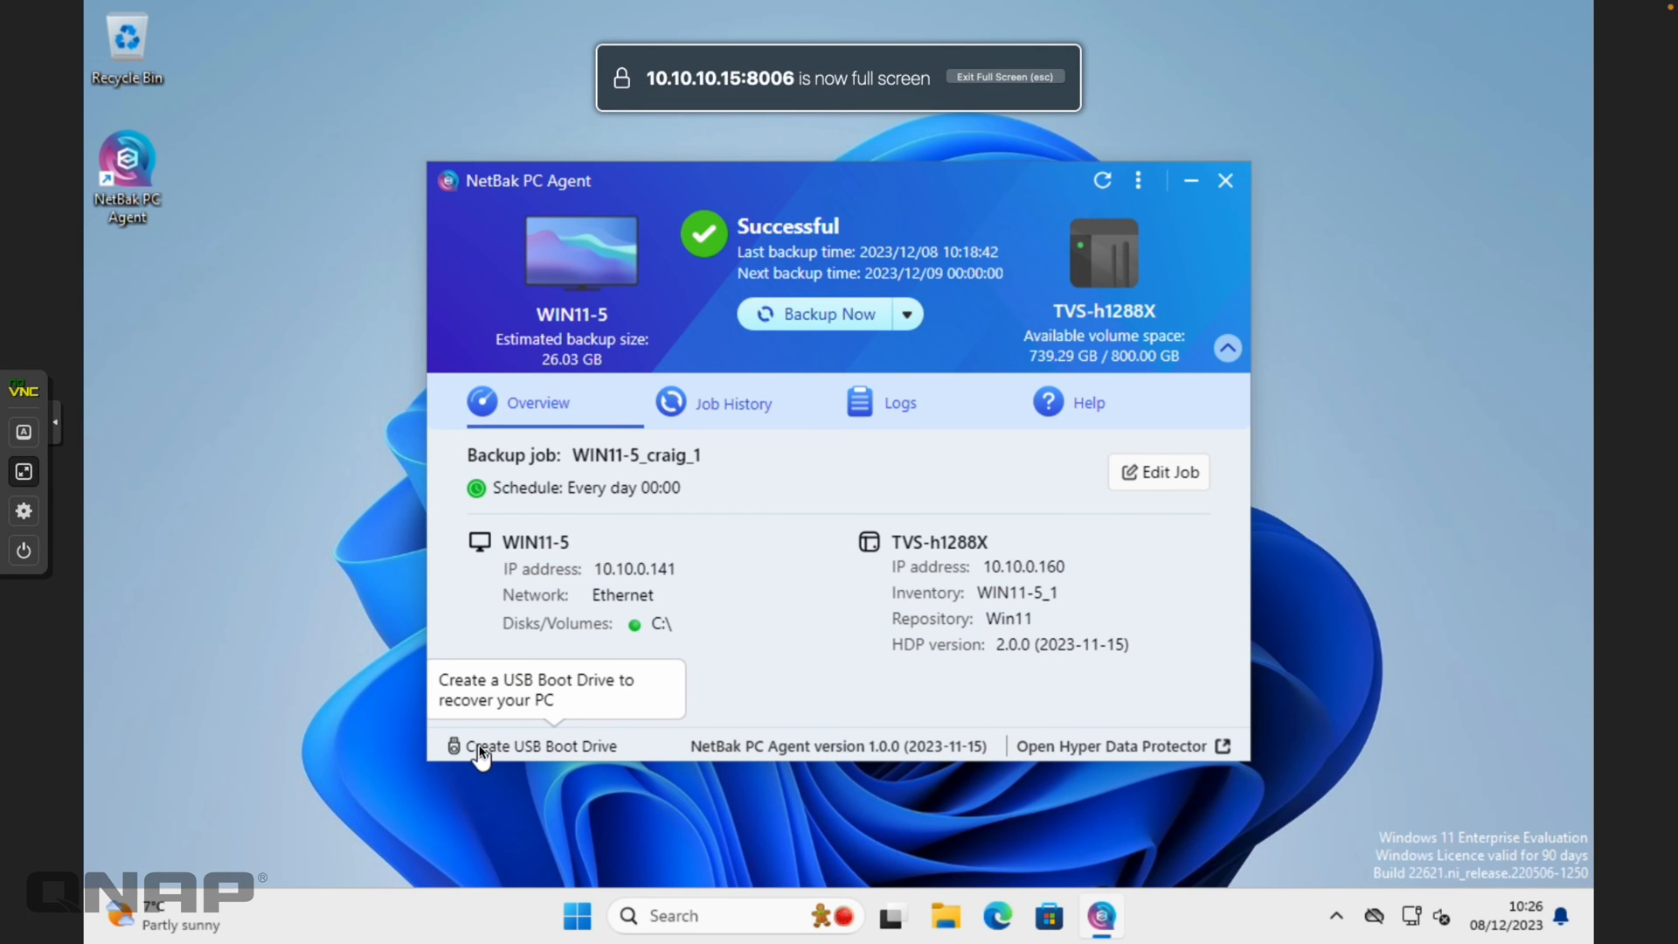
pyautogui.click(480, 748)
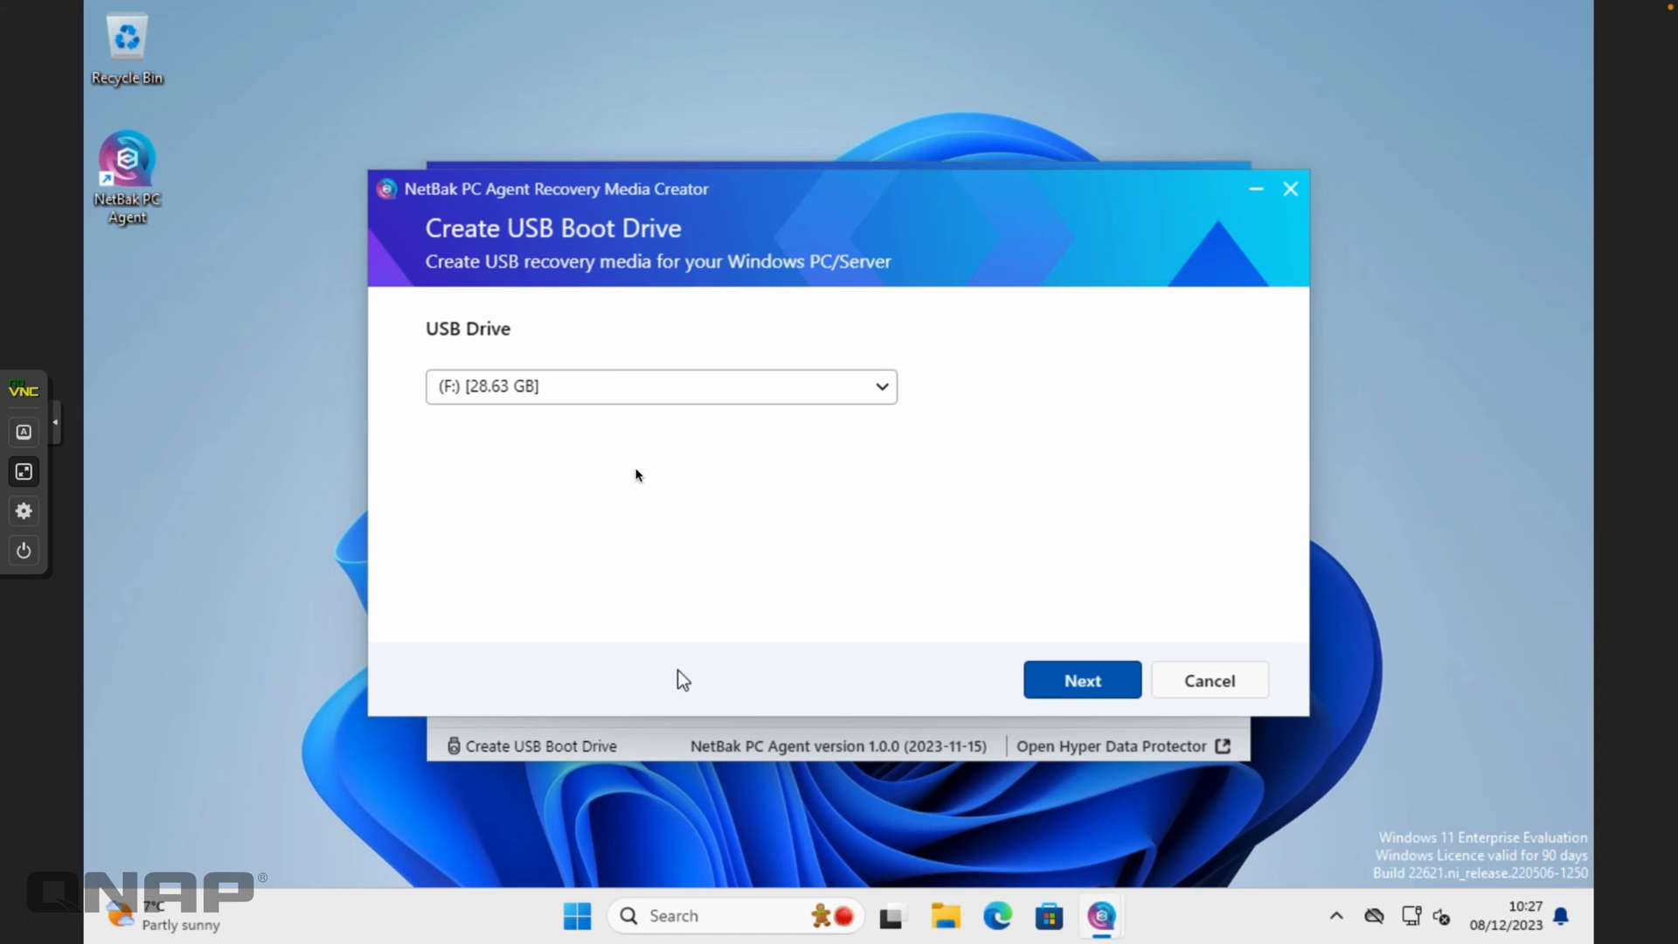
pyautogui.click(594, 394)
pyautogui.click(560, 422)
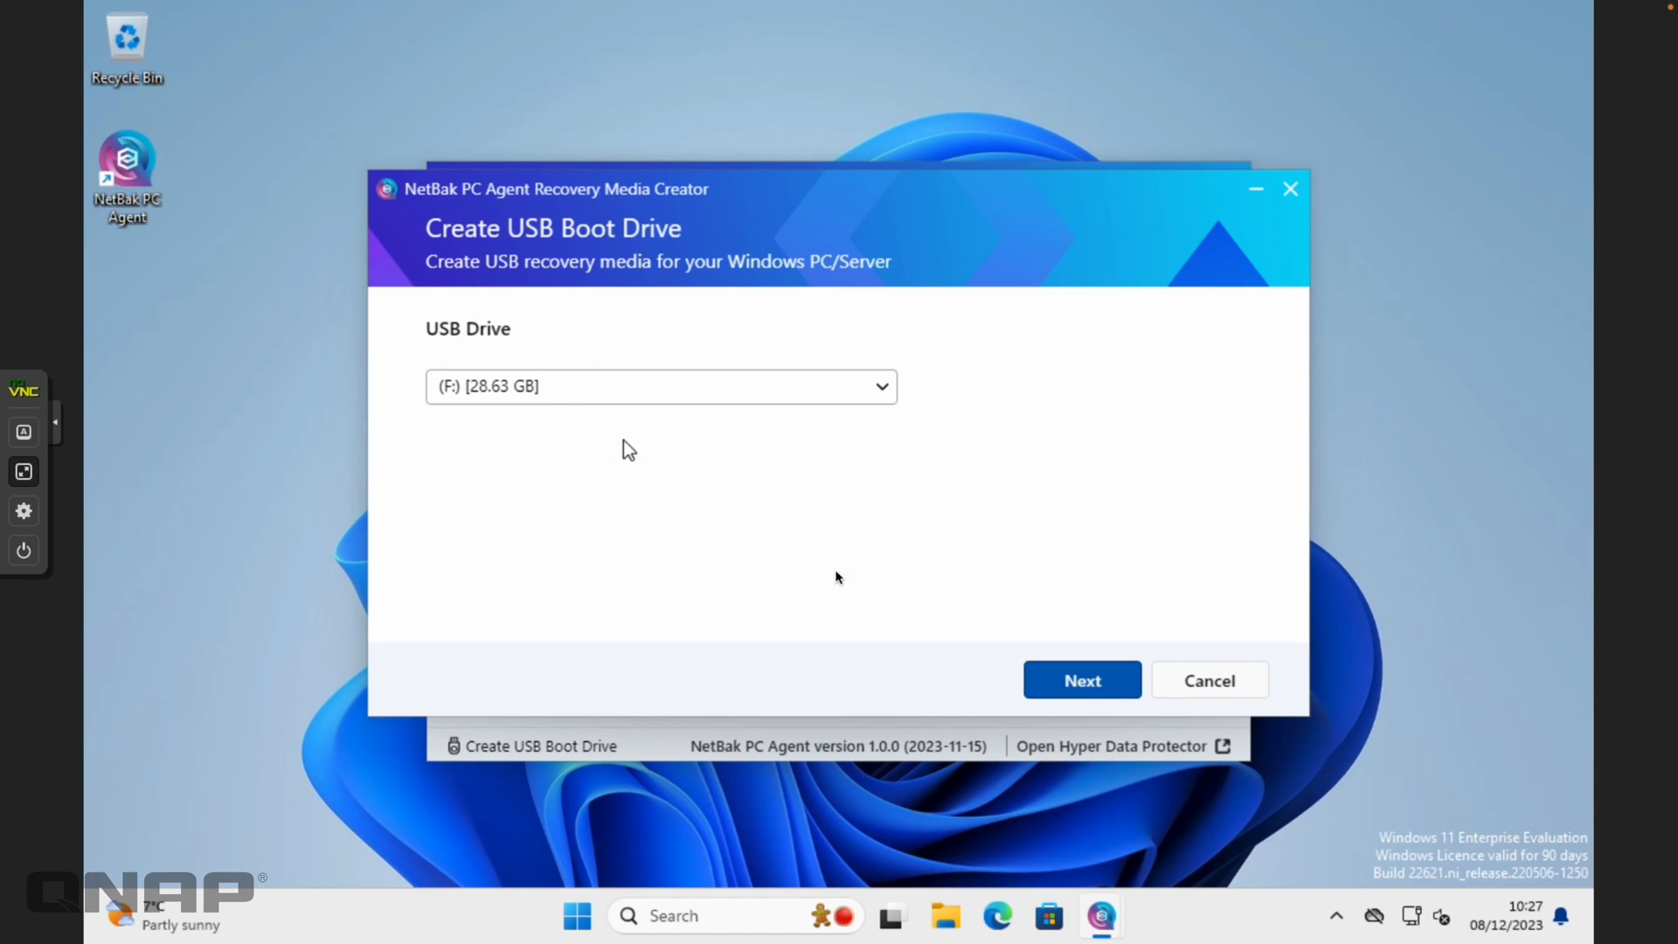
pyautogui.click(1080, 684)
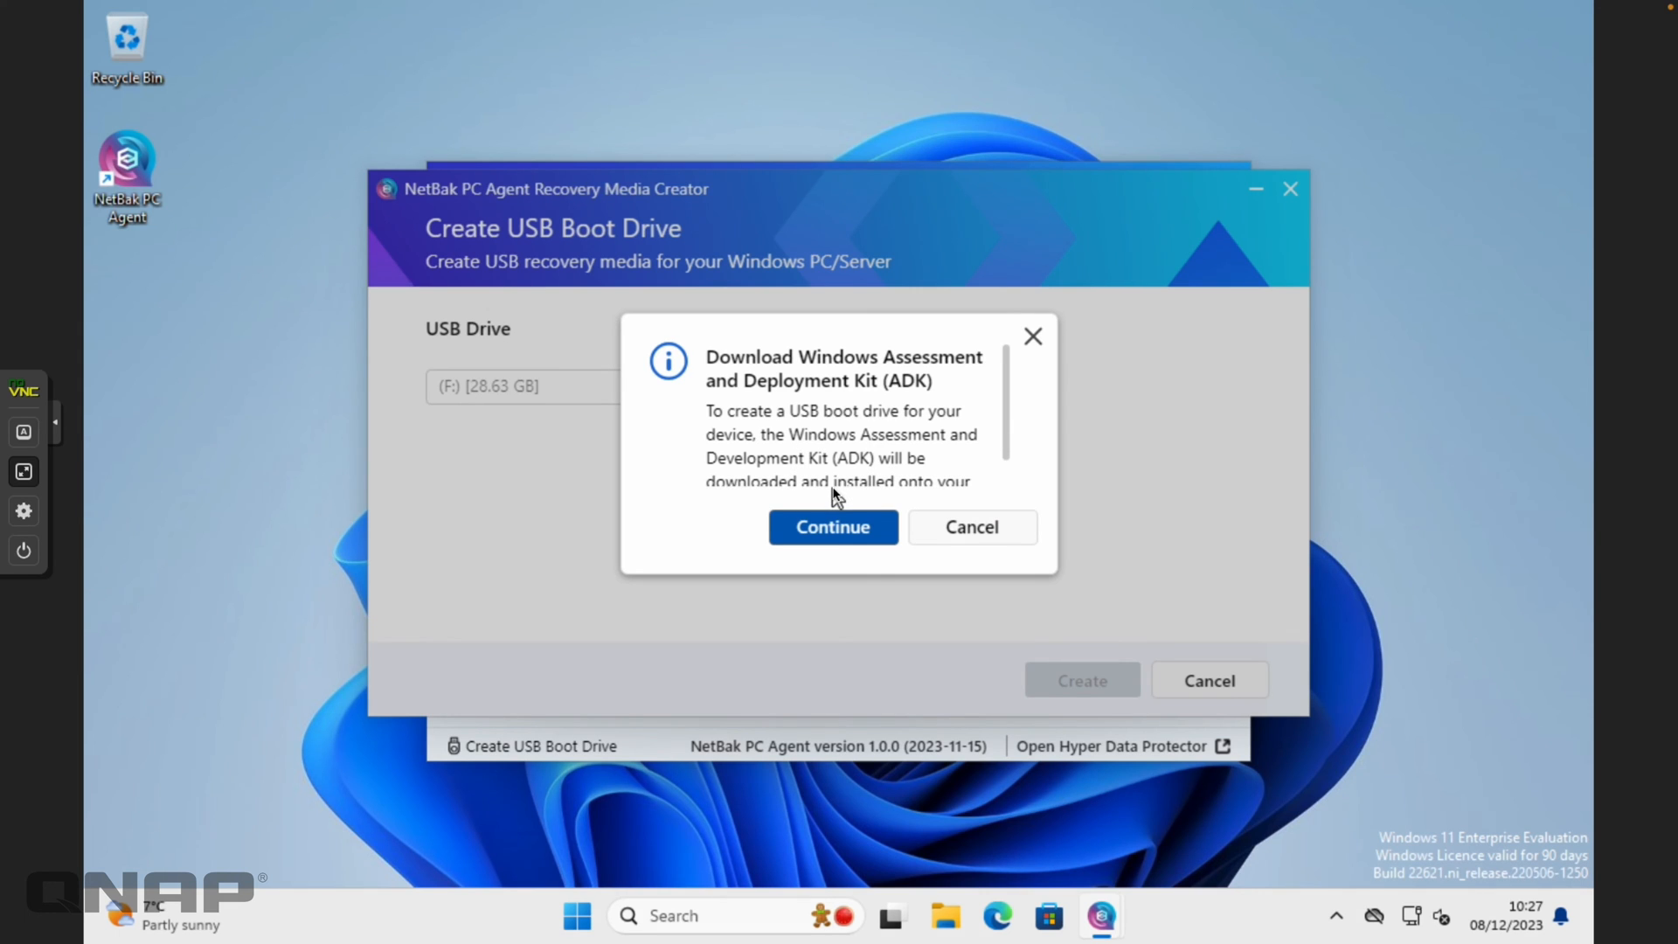
# Install Windows ADK to the default location, declining usage data and accepting the licence
pyautogui.click(830, 528)
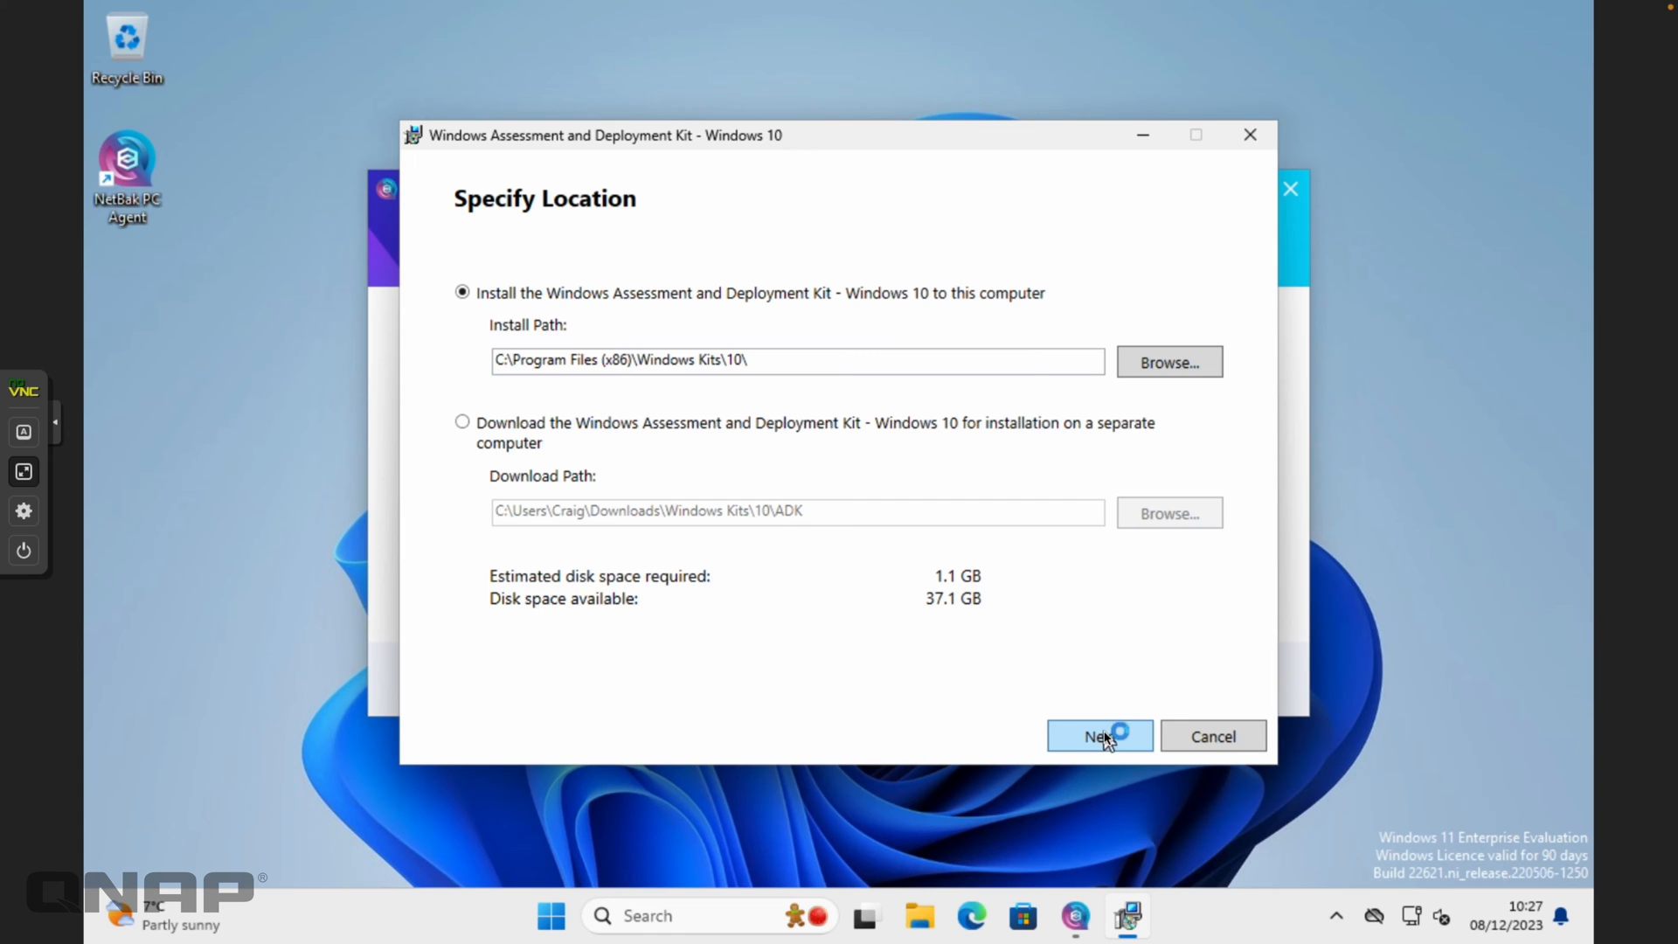
pyautogui.click(1103, 738)
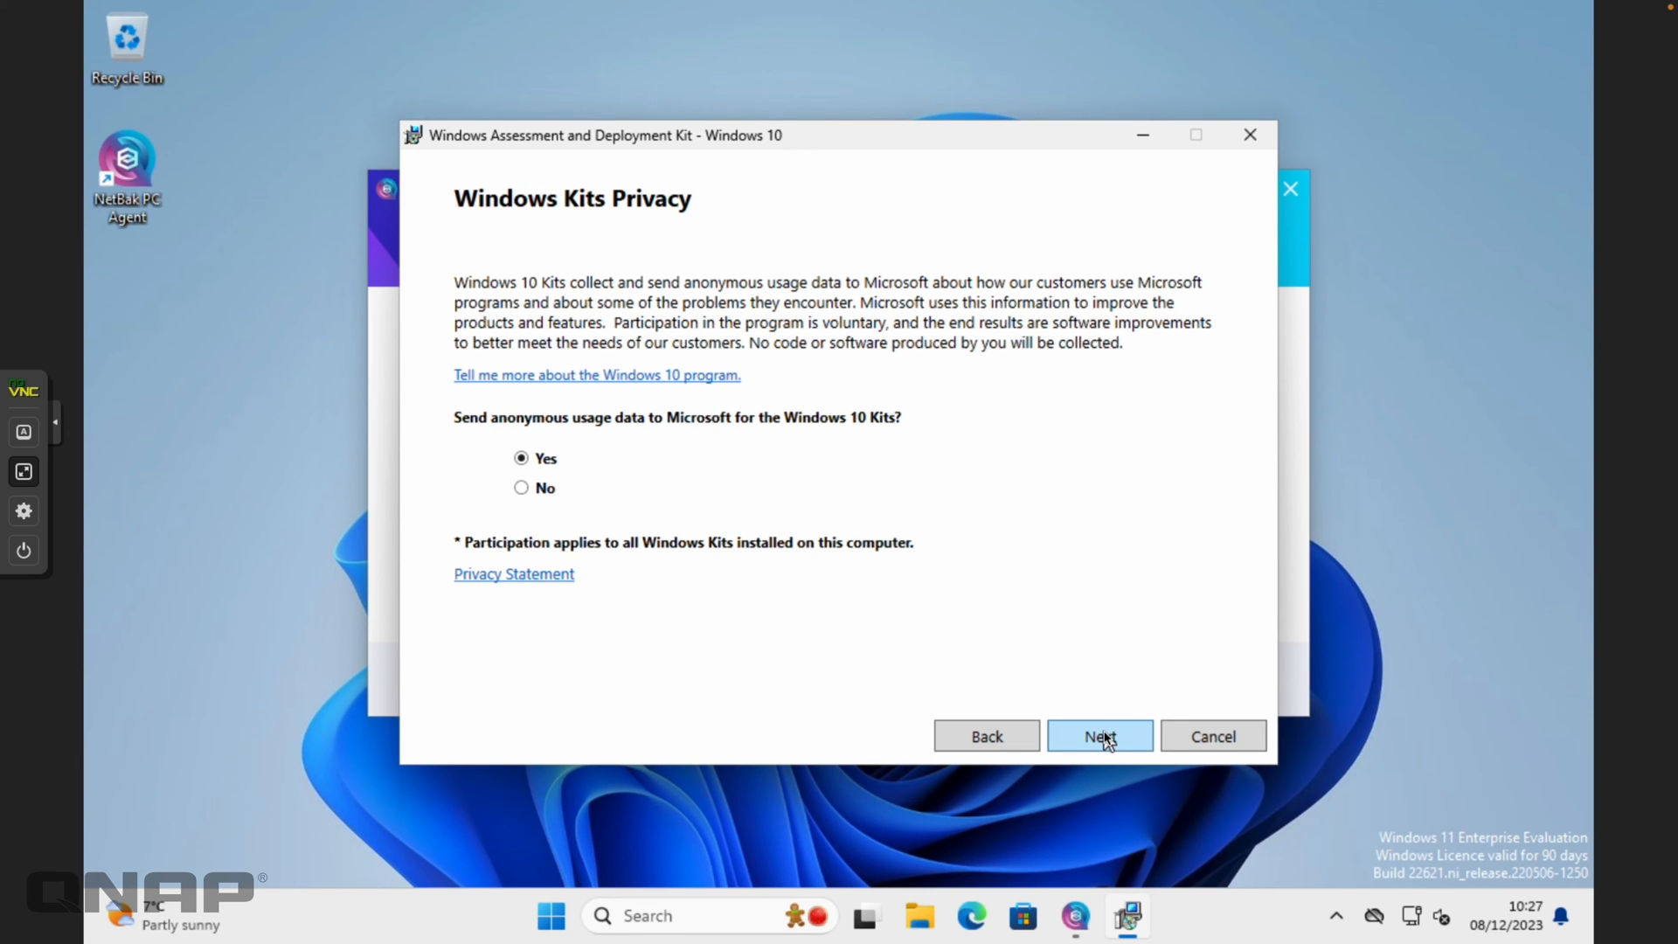
pyautogui.click(524, 487)
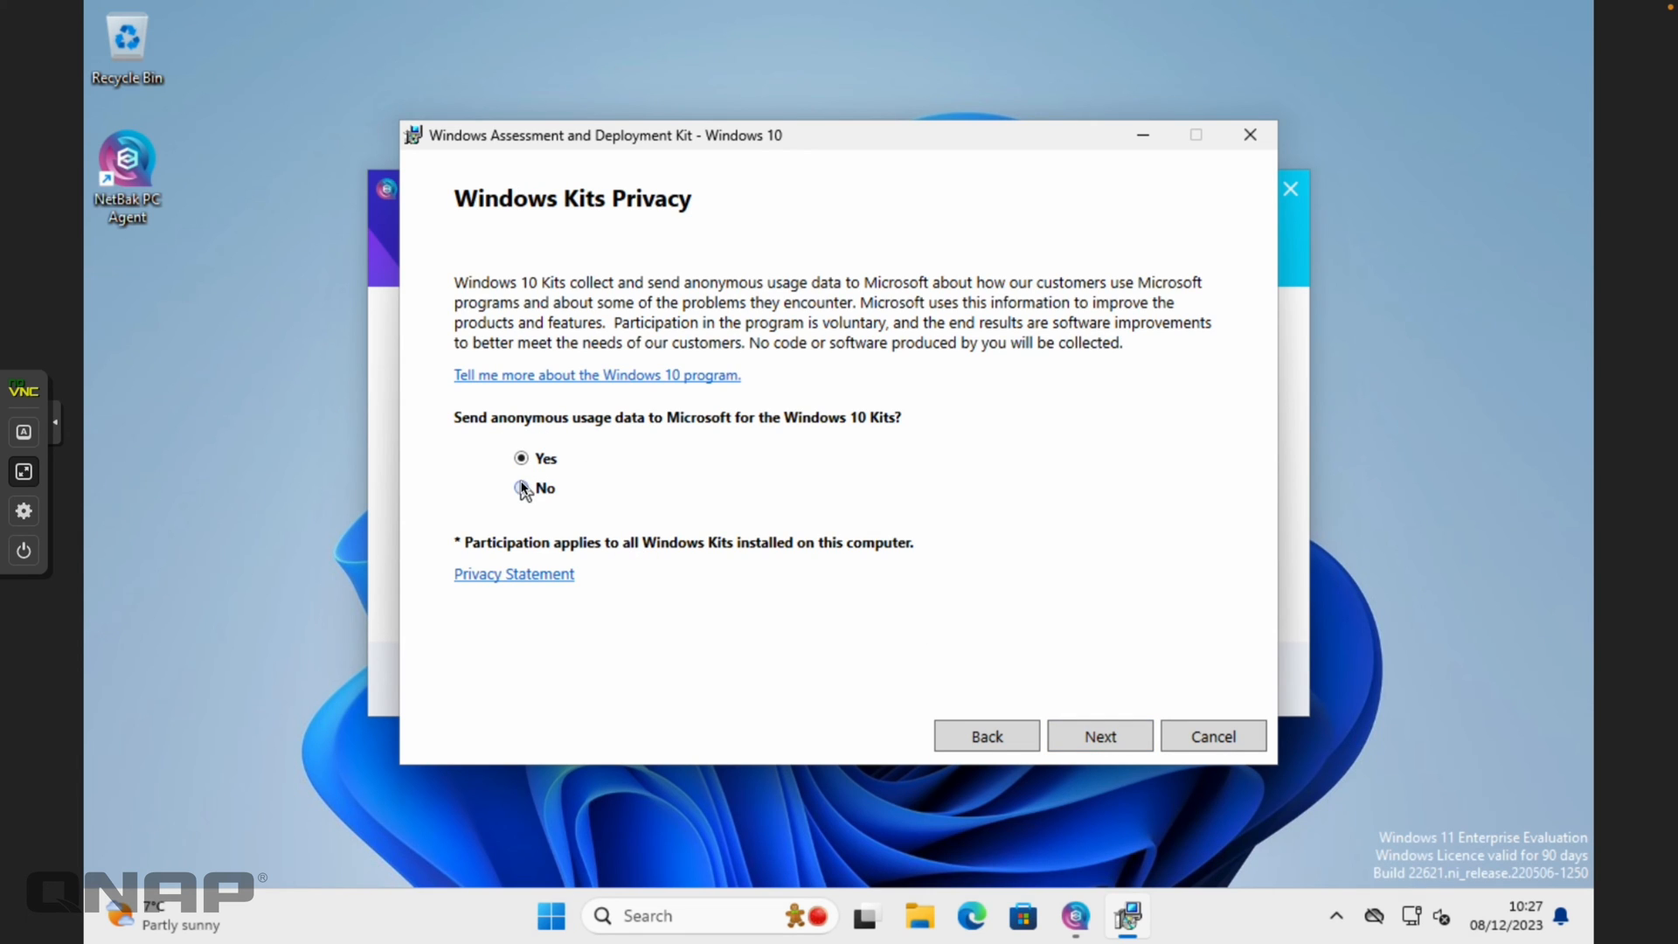
pyautogui.click(1093, 738)
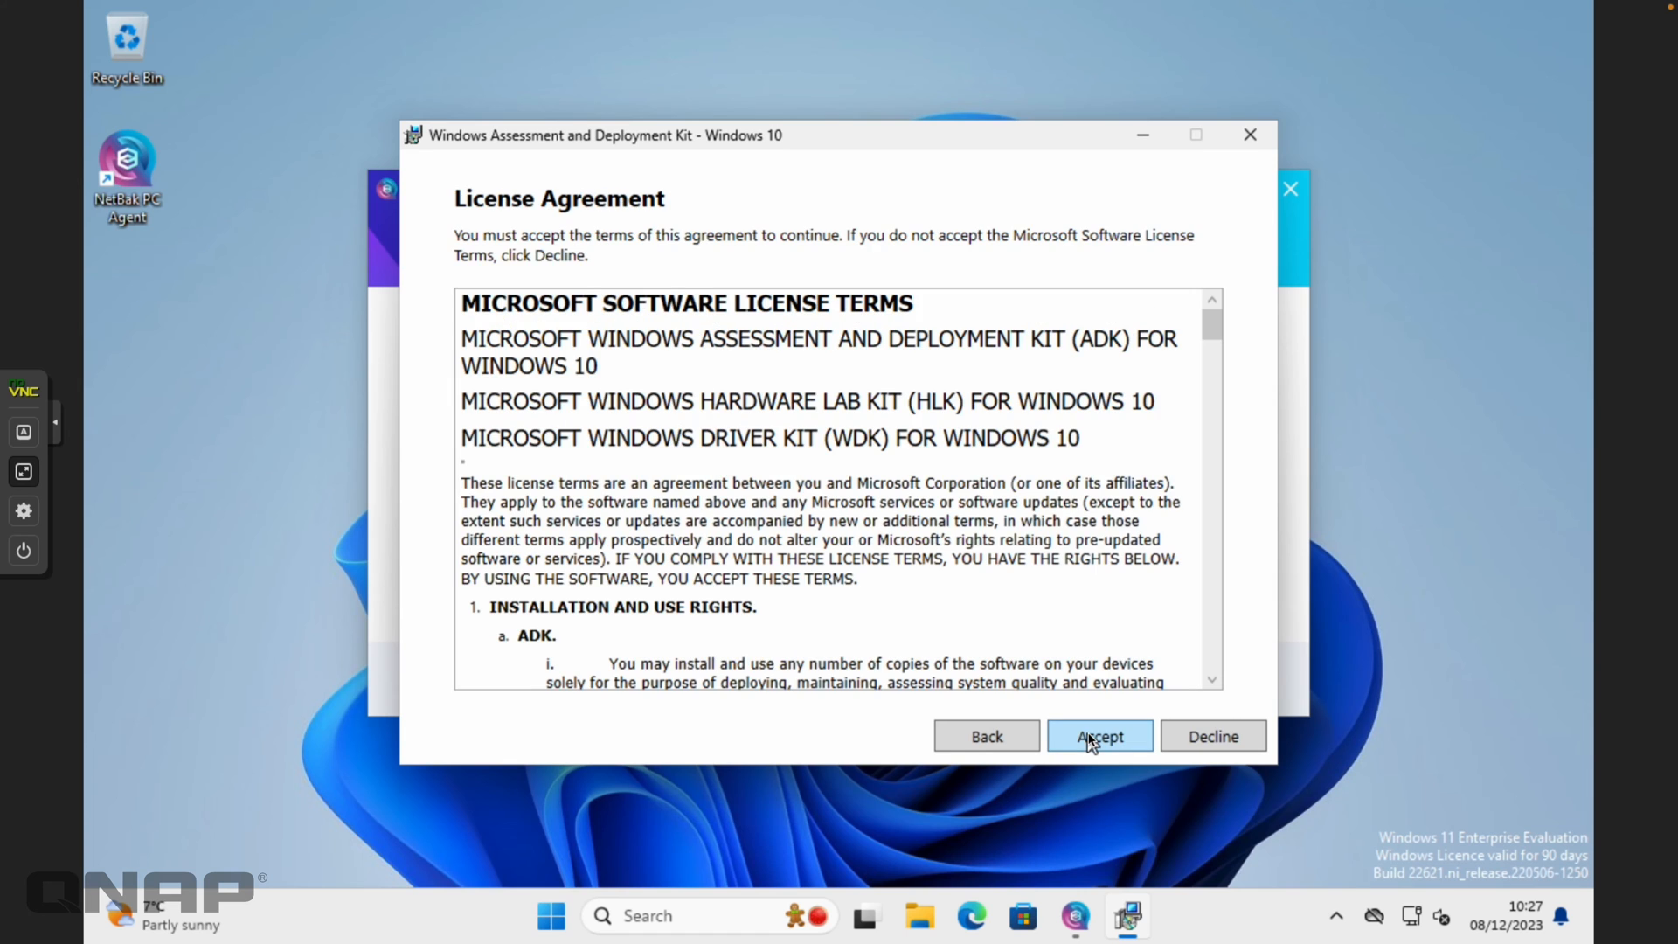
pyautogui.click(1093, 738)
pyautogui.click(1092, 739)
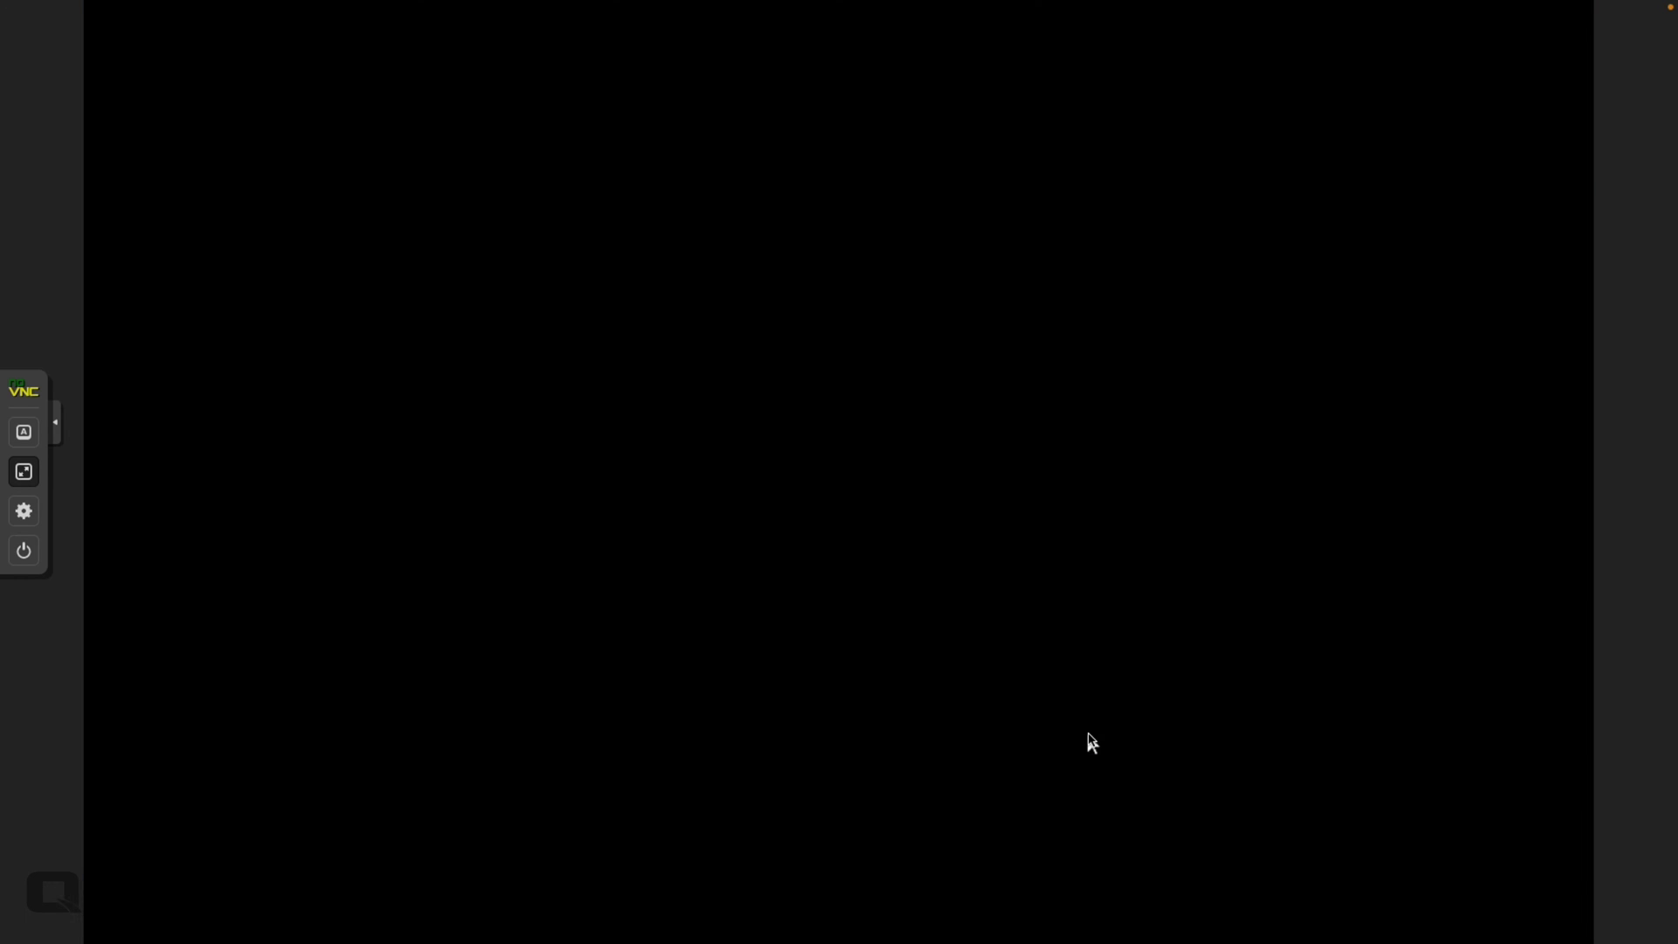
pyautogui.click(742, 655)
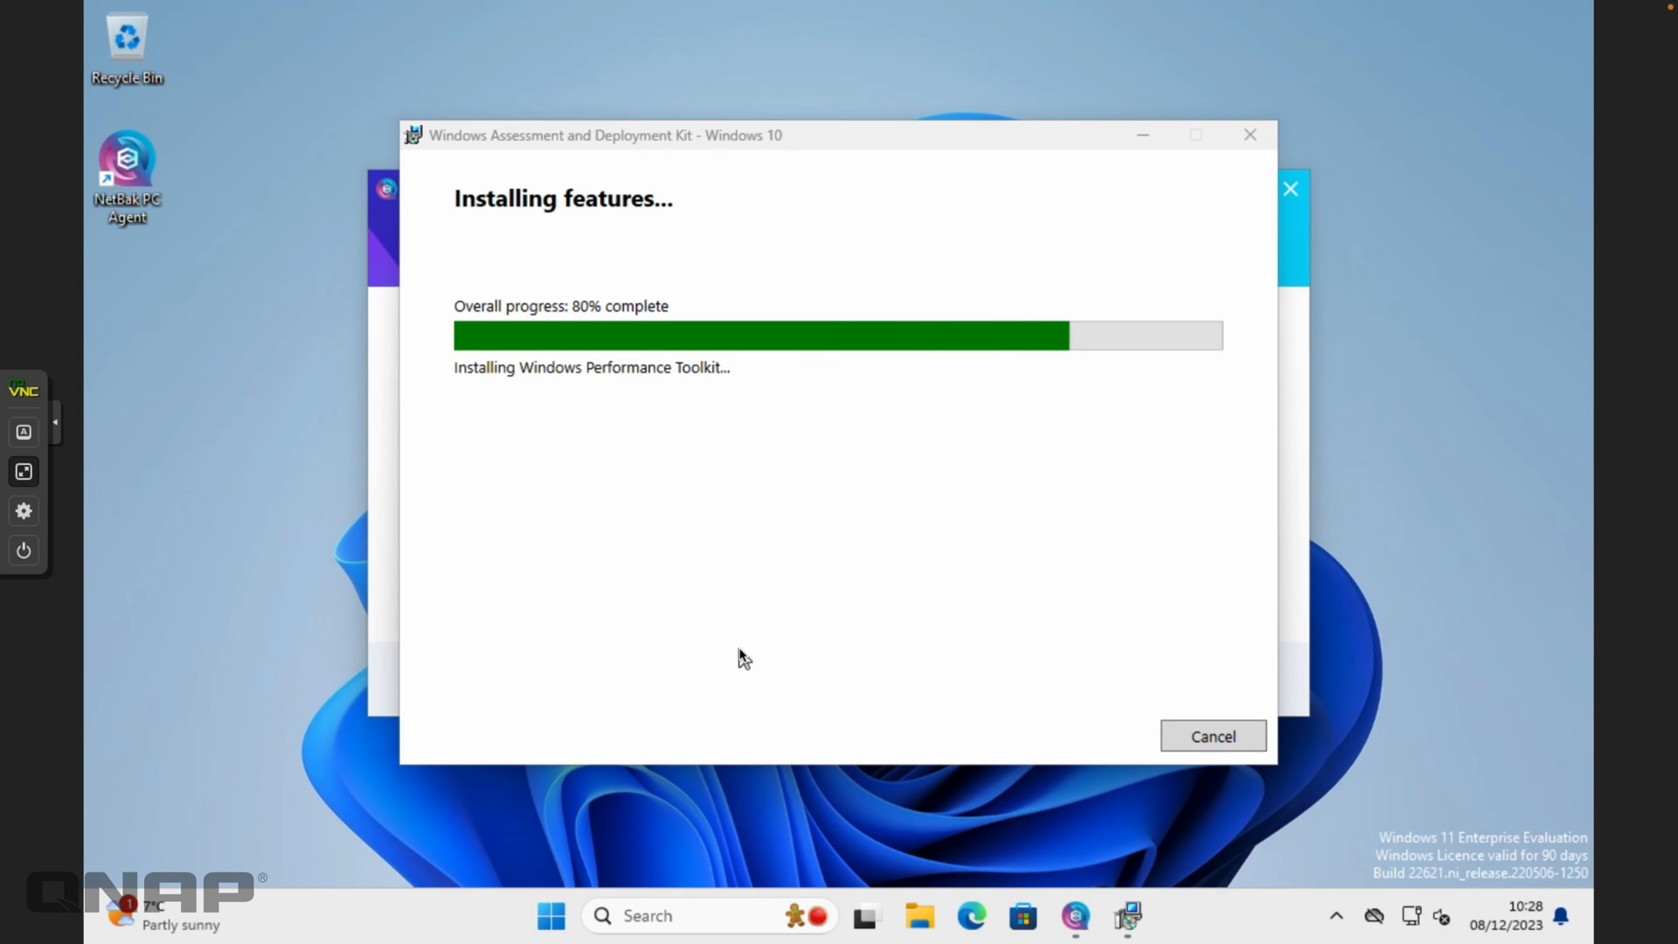
# Close the finished ADK installer and agree to download Windows PE for the F: boot drive
pyautogui.click(1202, 736)
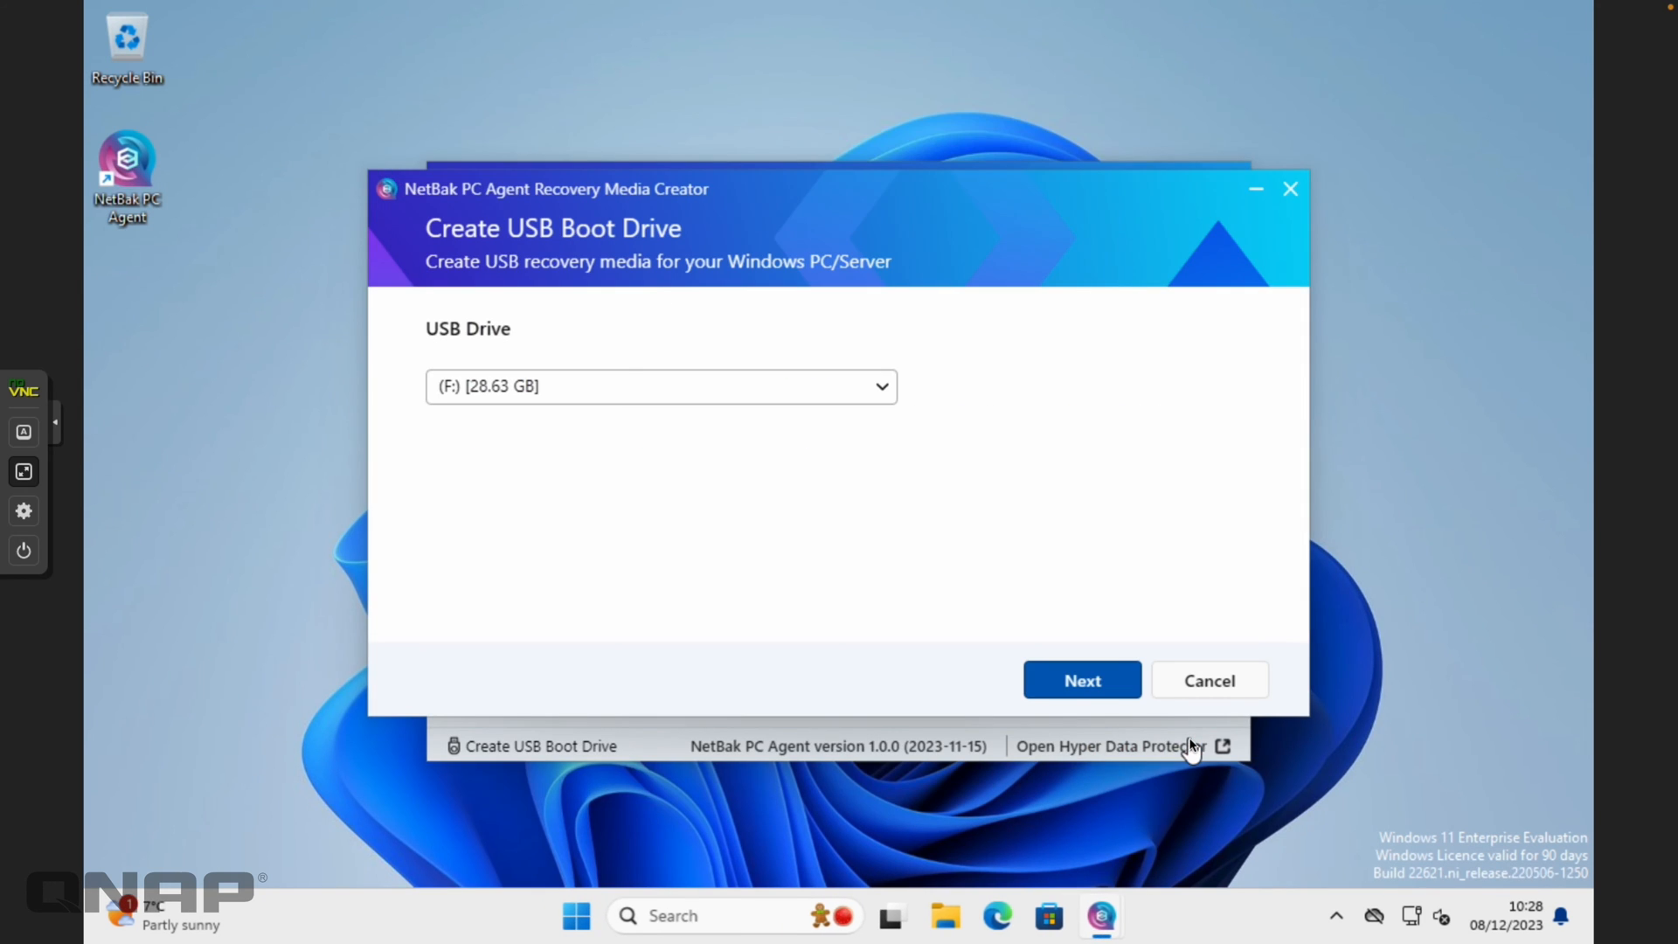
pyautogui.click(1093, 689)
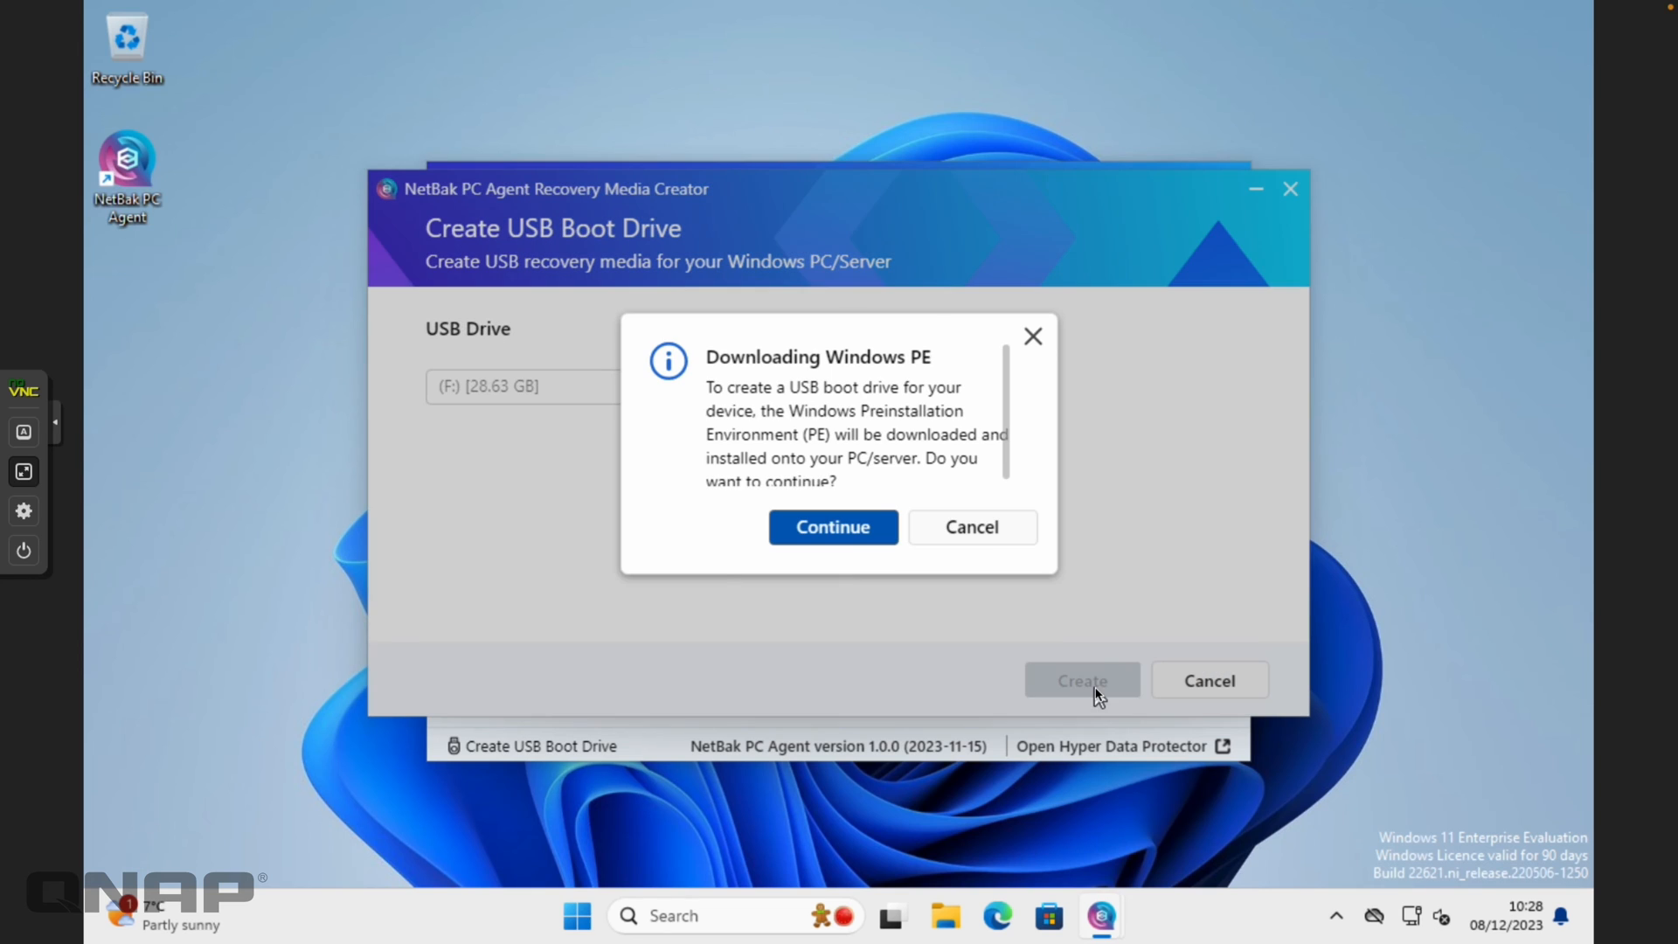
pyautogui.click(852, 526)
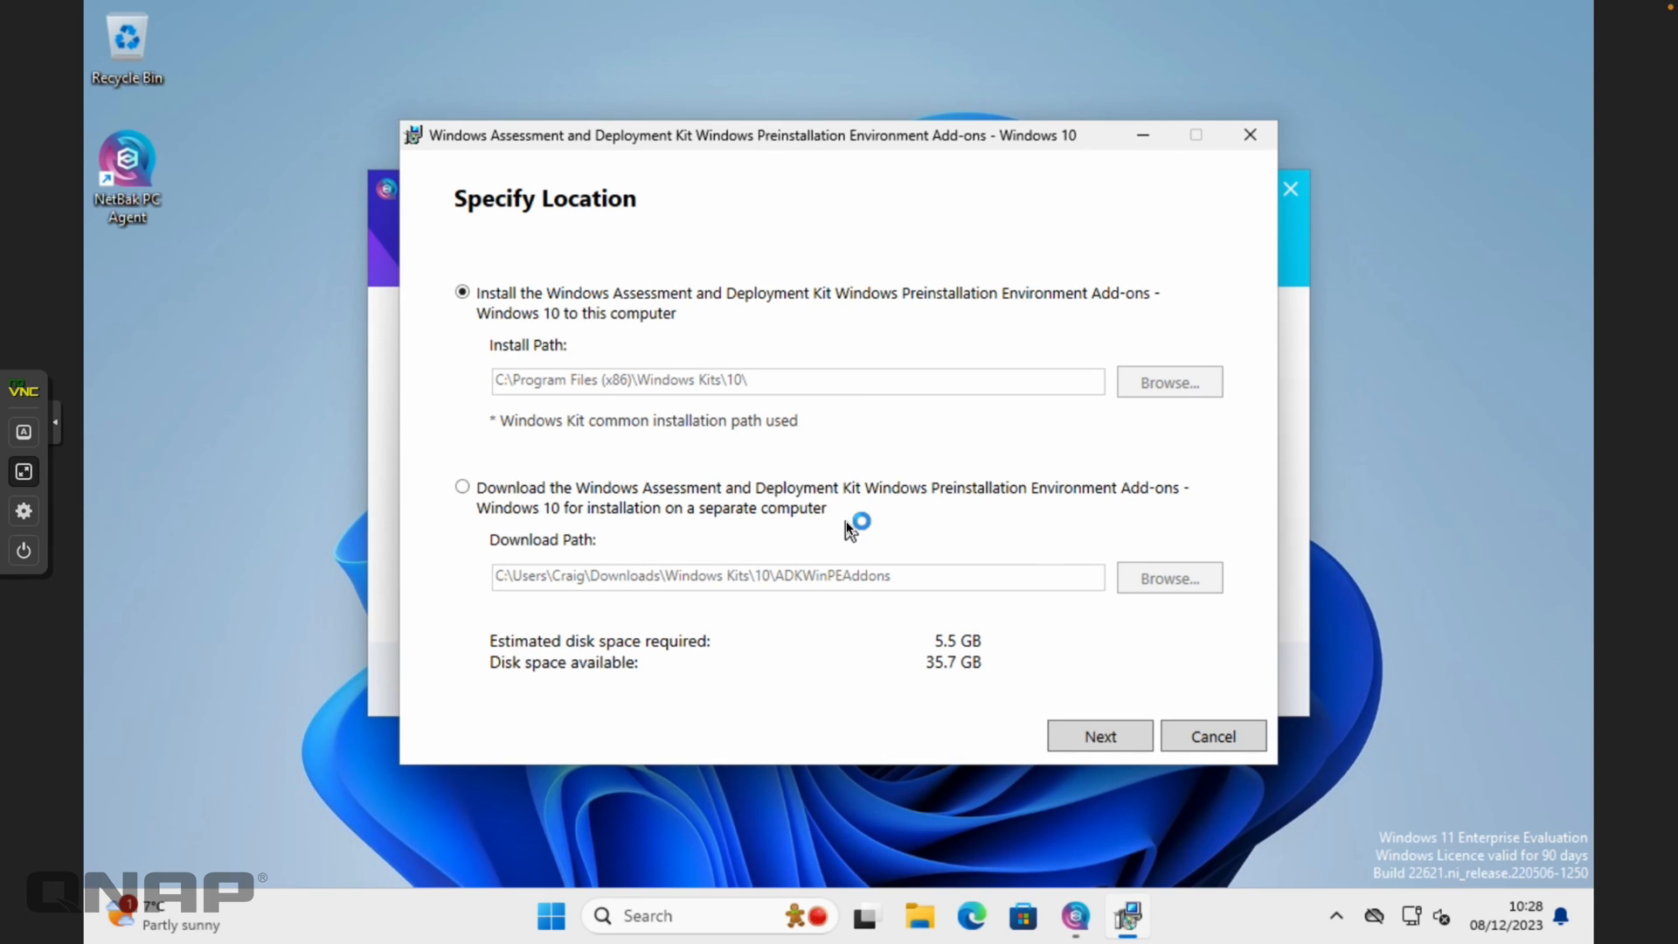
# Install the WinPE add-ons at the default location, declining usage data and accepting the licence
pyautogui.click(1080, 735)
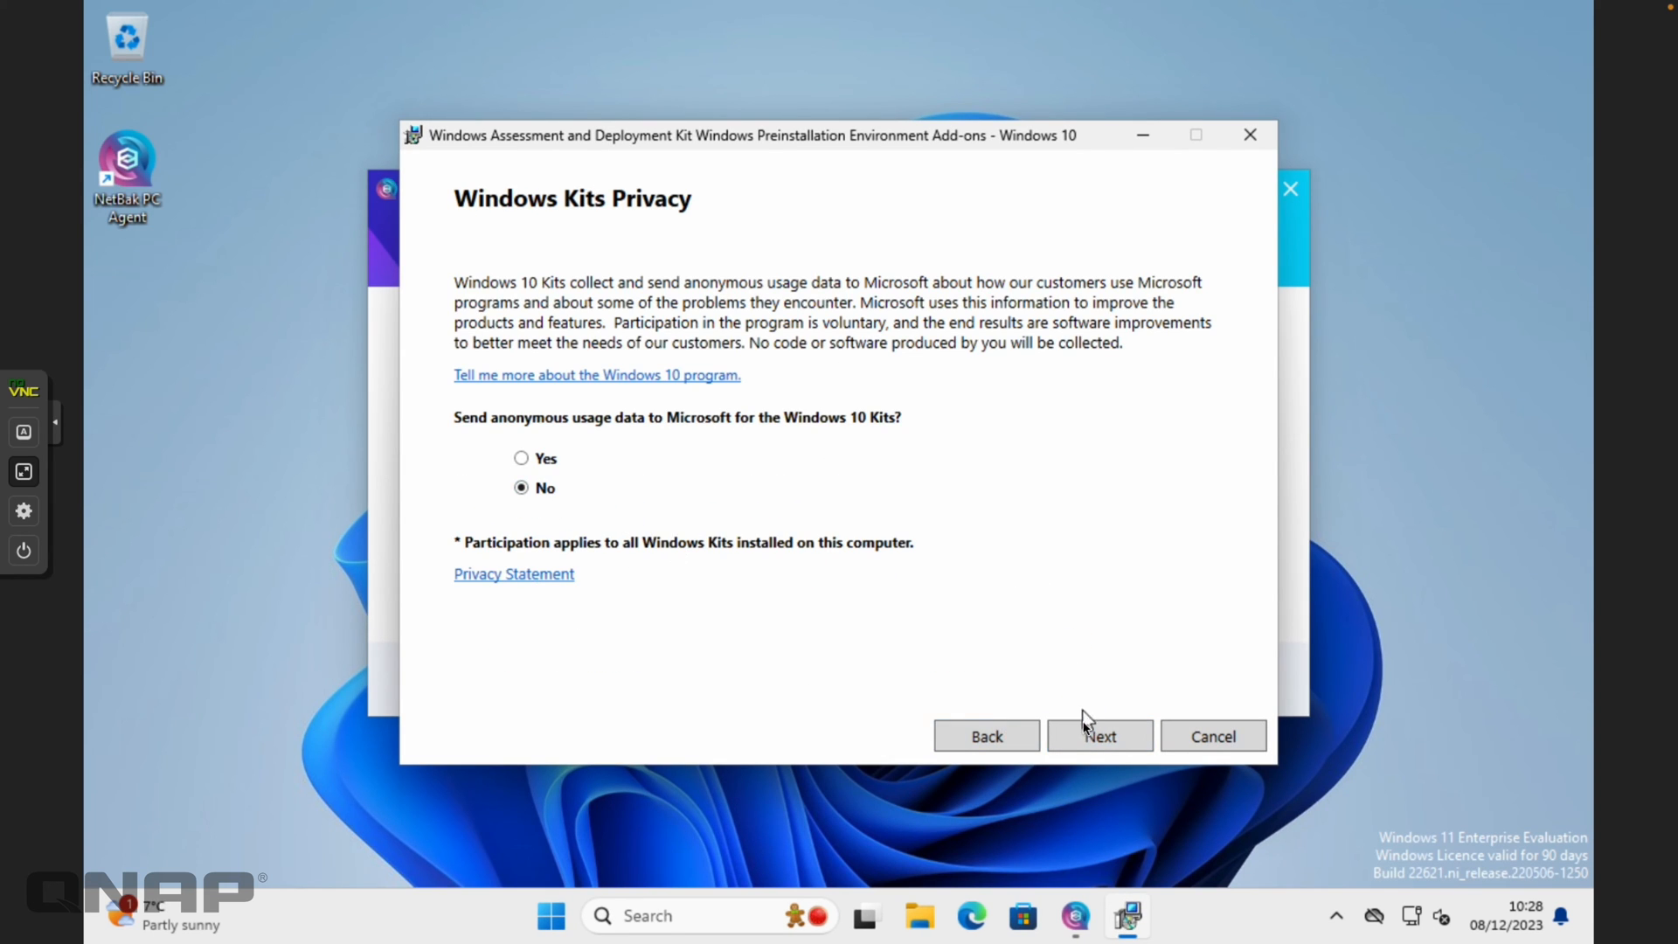
pyautogui.click(1085, 731)
pyautogui.click(1085, 734)
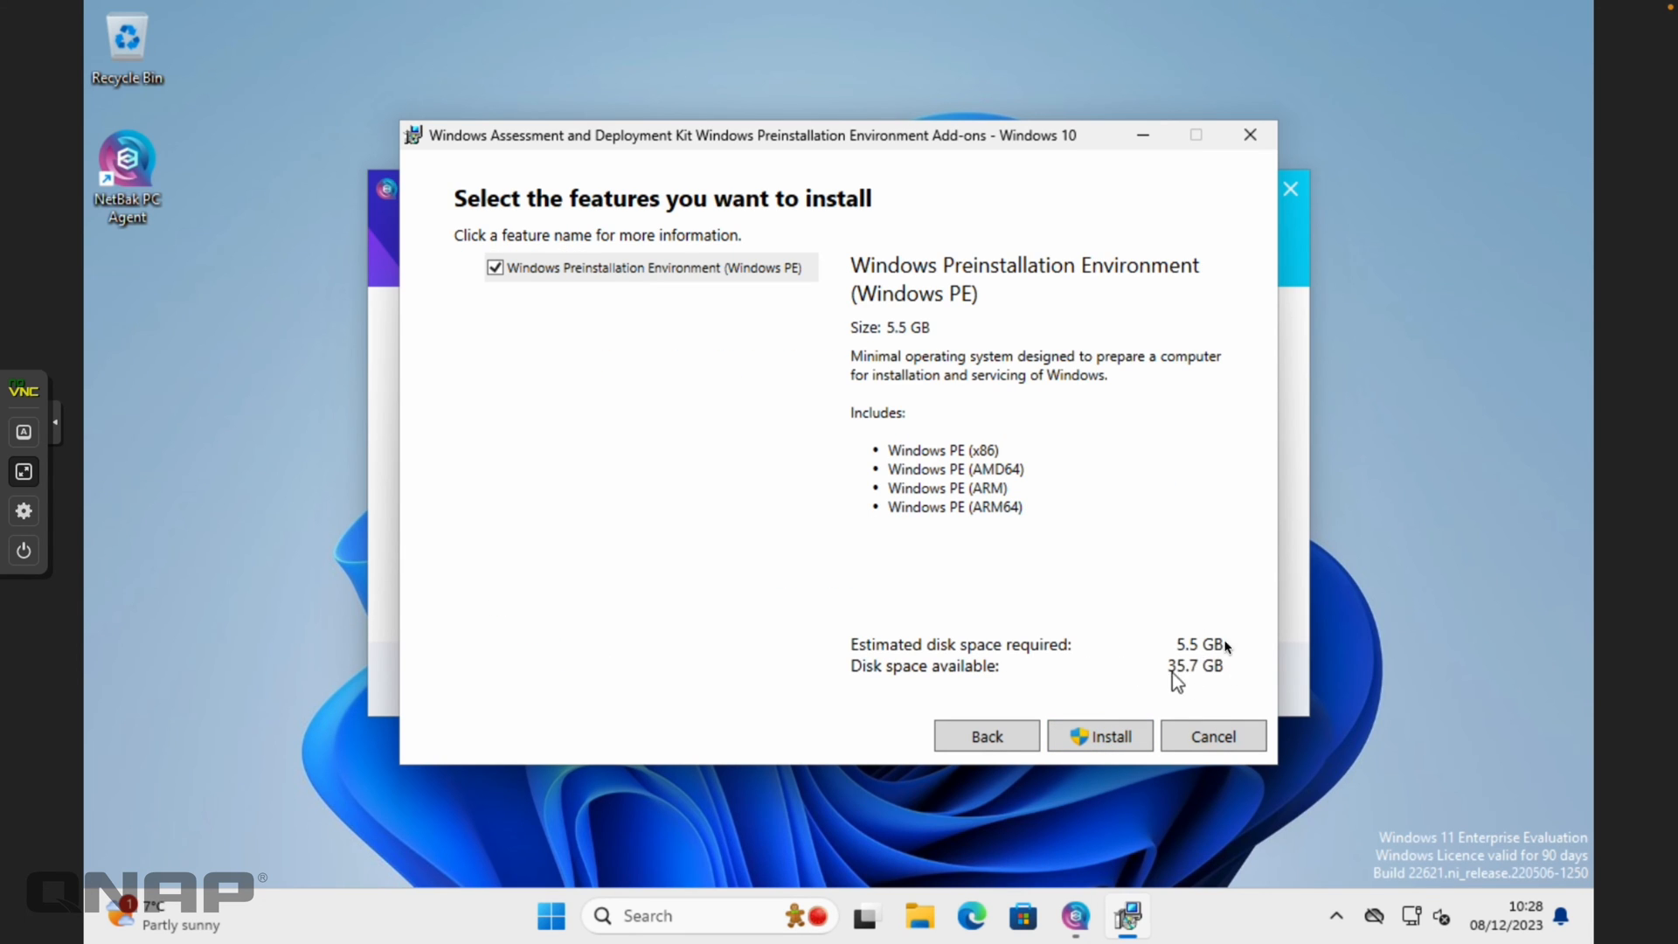
pyautogui.click(1103, 743)
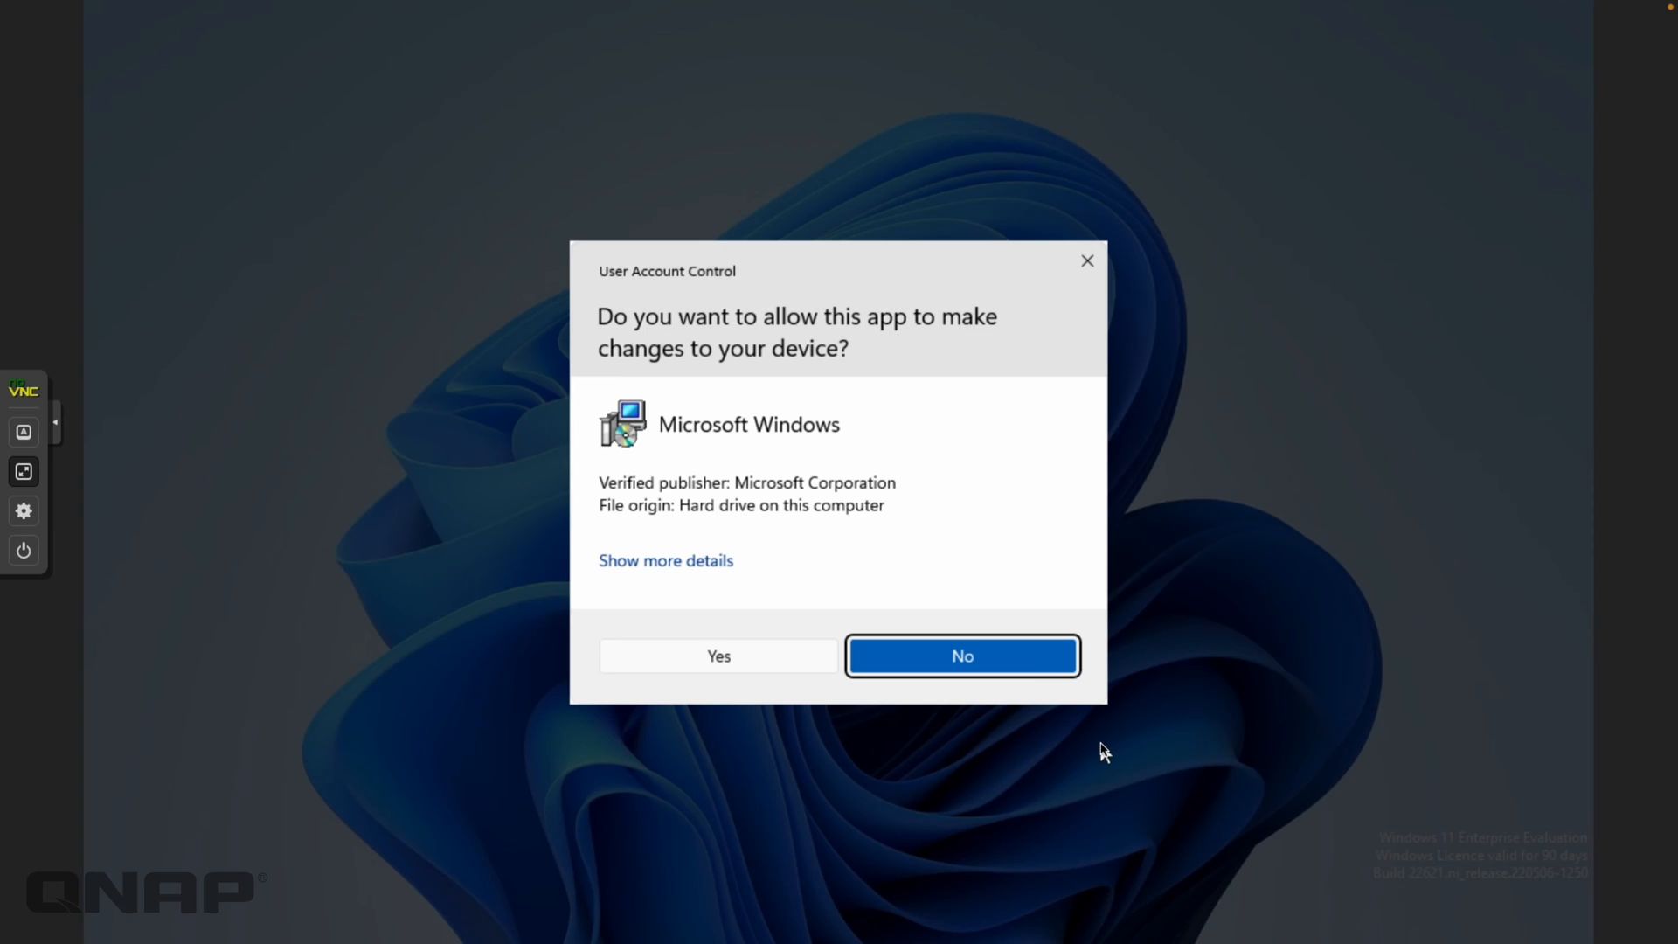
pyautogui.click(770, 658)
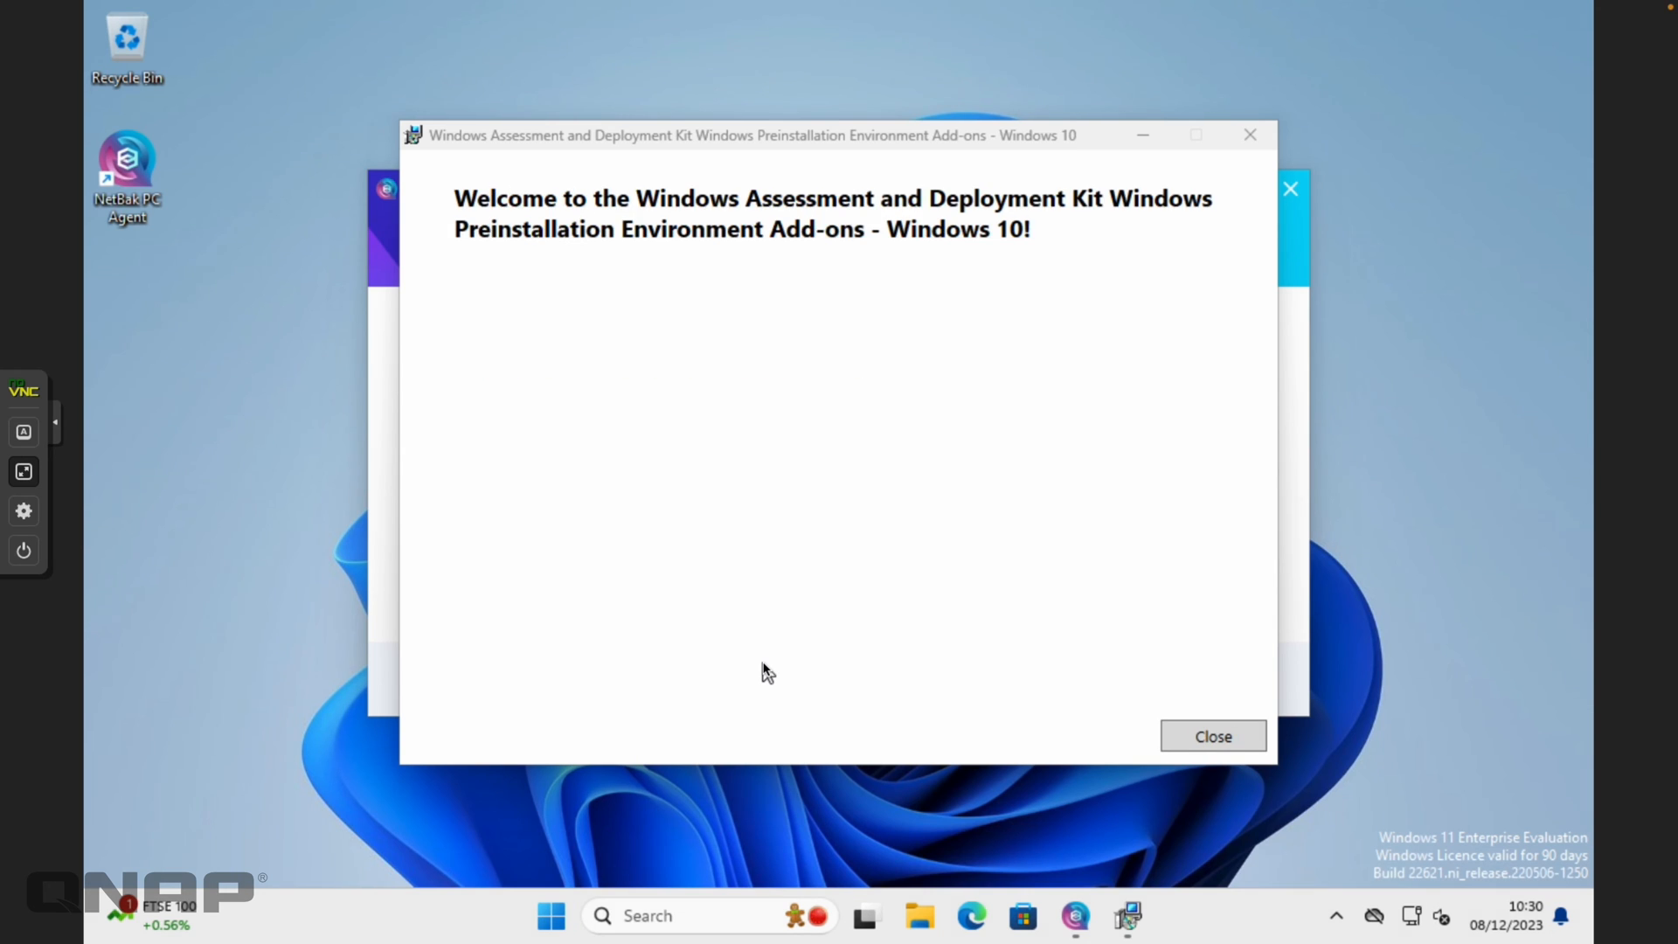
# Close the add-ons installer and build the recovery boot drive on F:, confirming its erase and format
pyautogui.click(1185, 746)
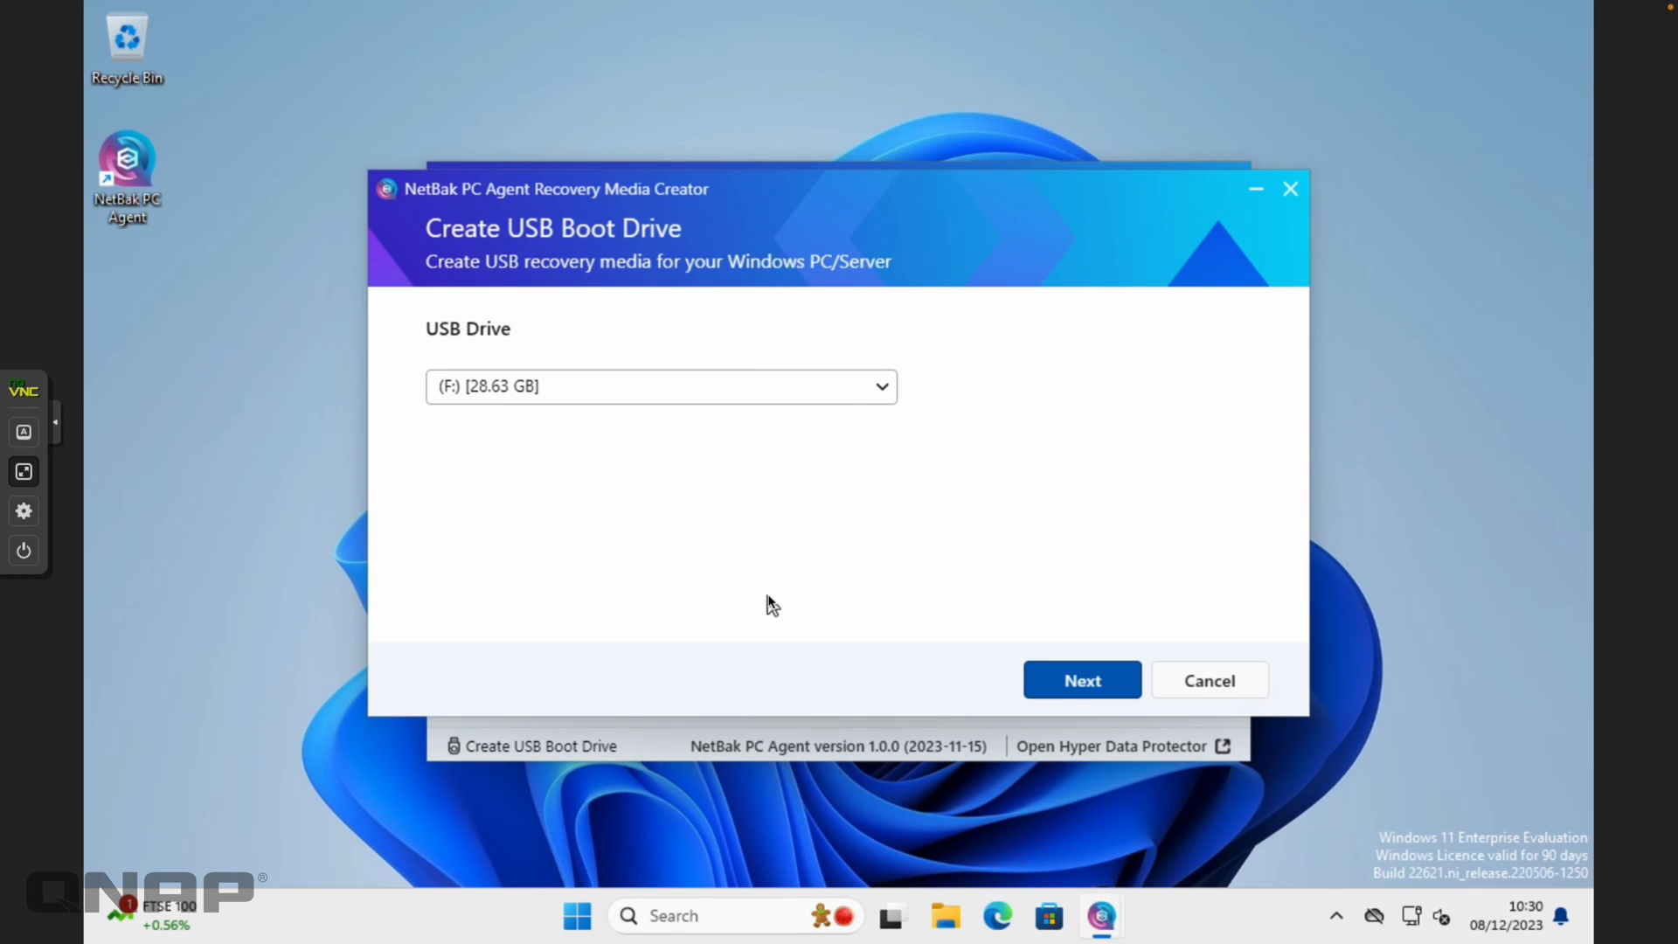
pyautogui.click(1075, 687)
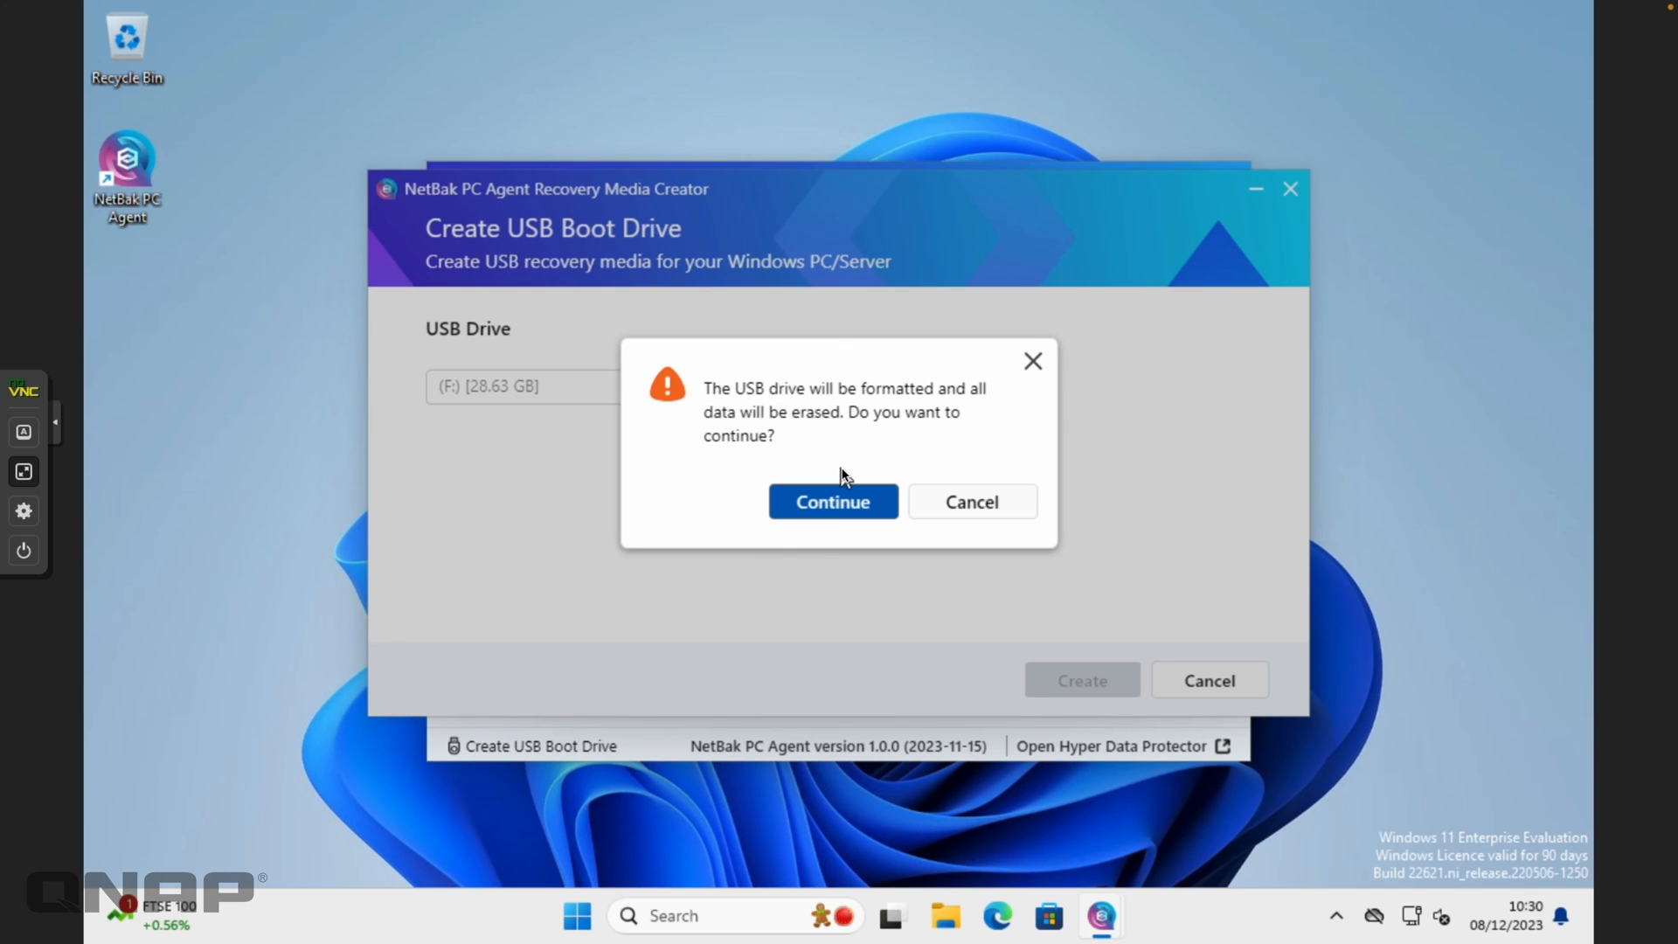
pyautogui.click(837, 514)
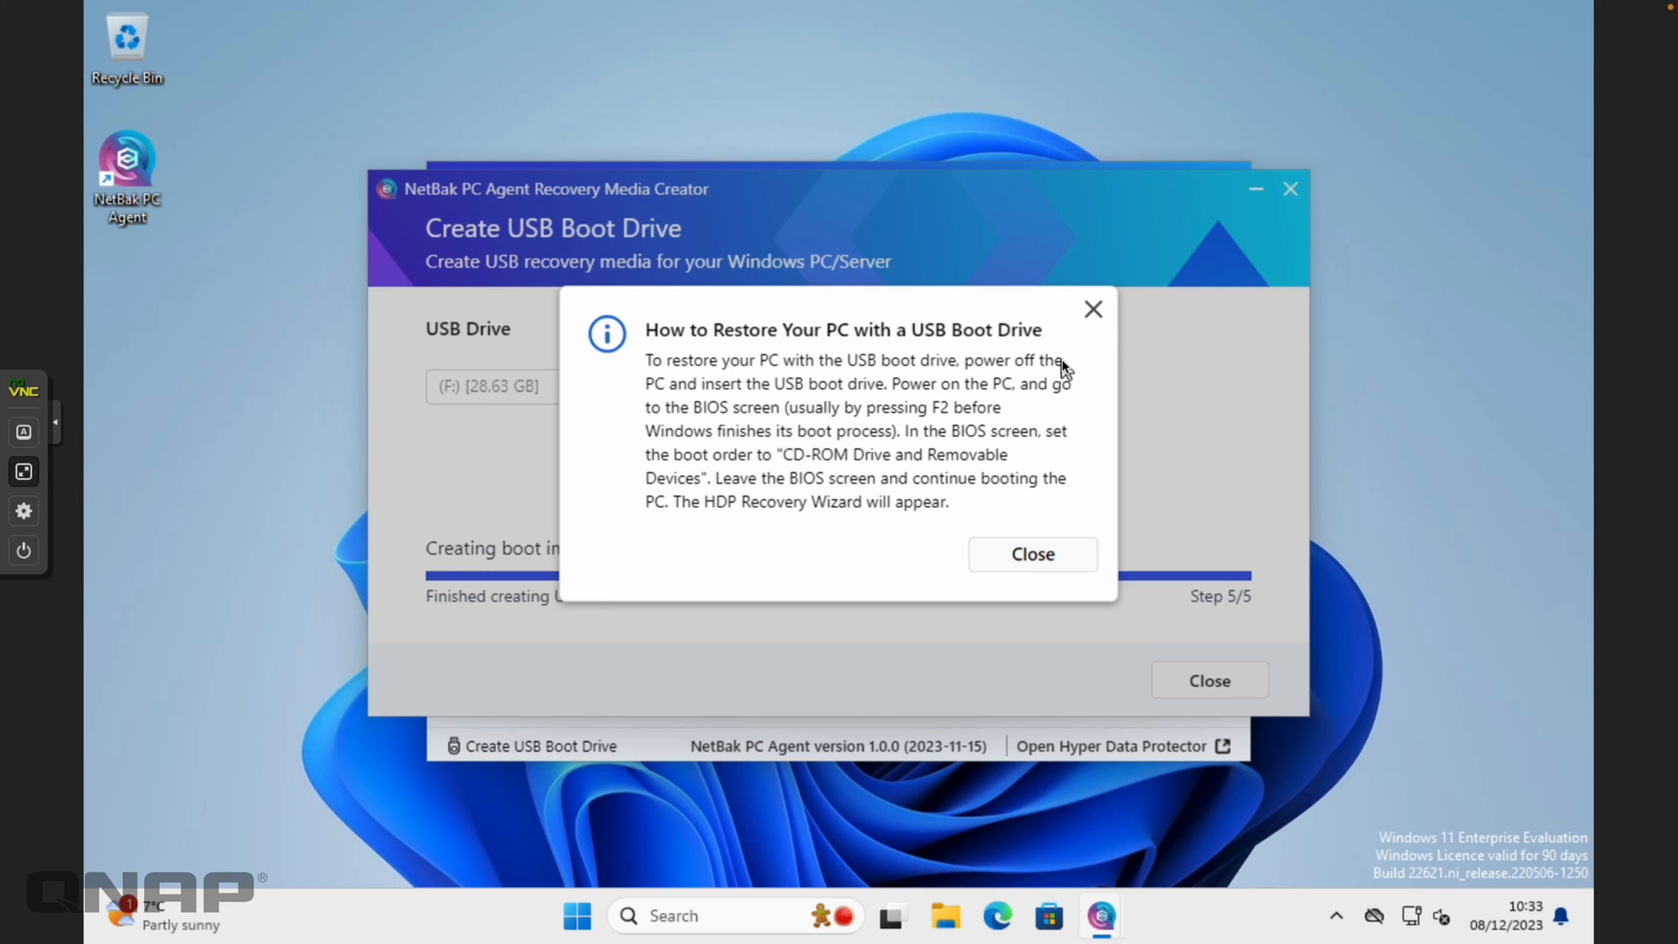
# Close Recovery Media Creator and NetBak PC Agent, shut down Windows, and exit the full-screen console
pyautogui.click(1033, 559)
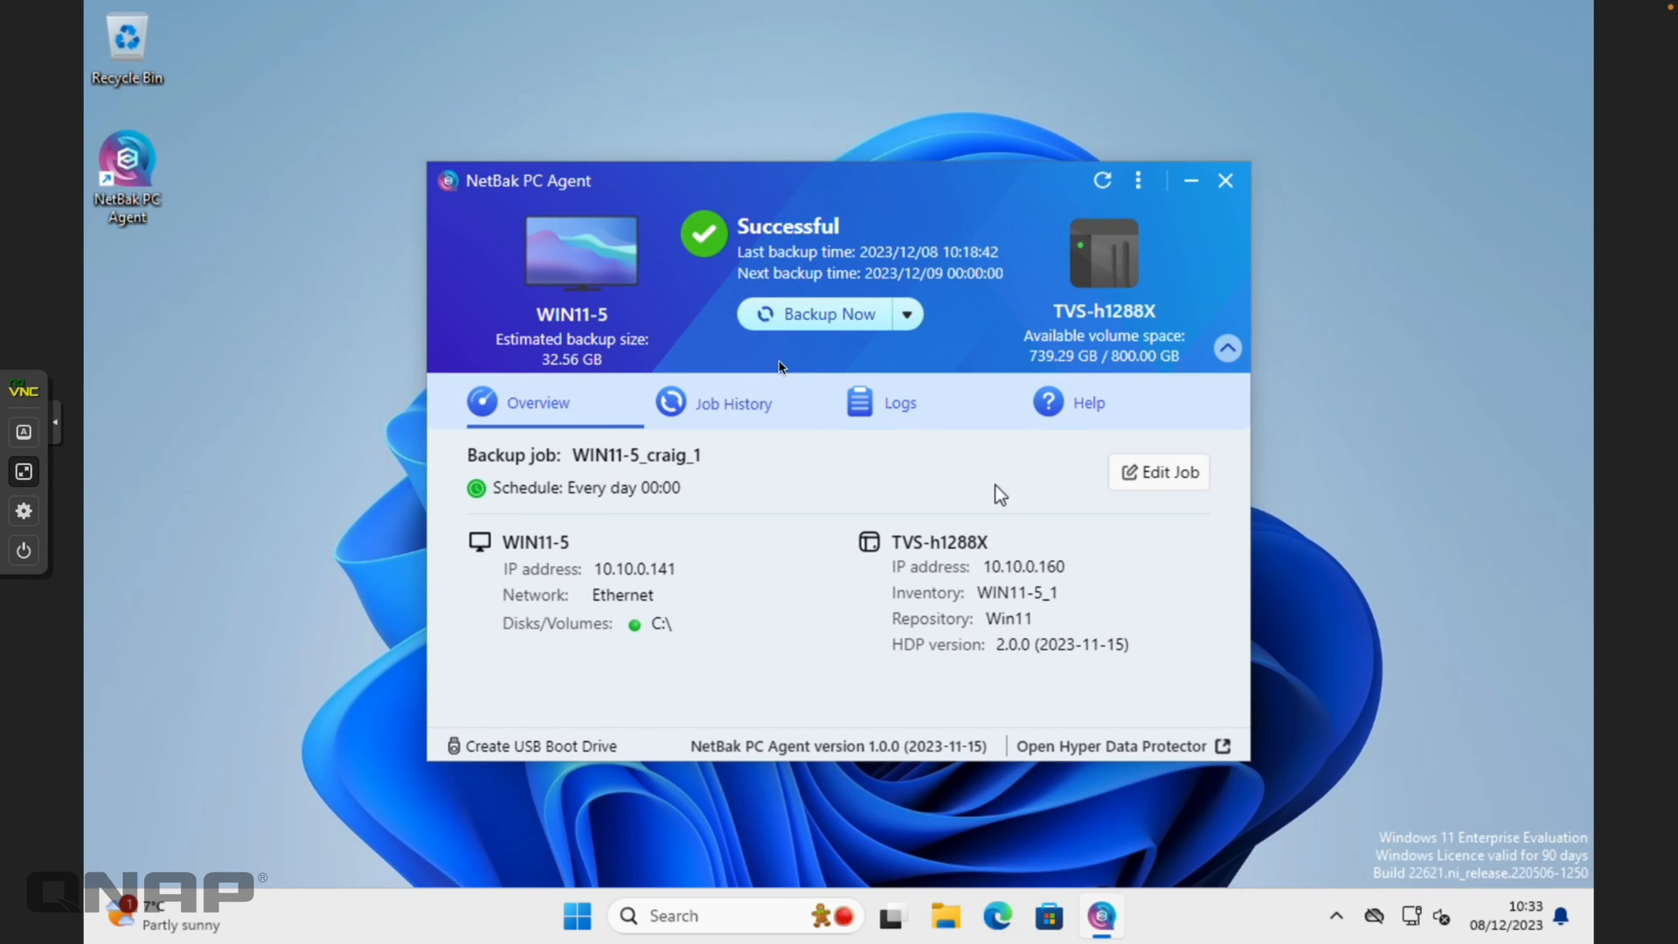
pyautogui.click(1223, 184)
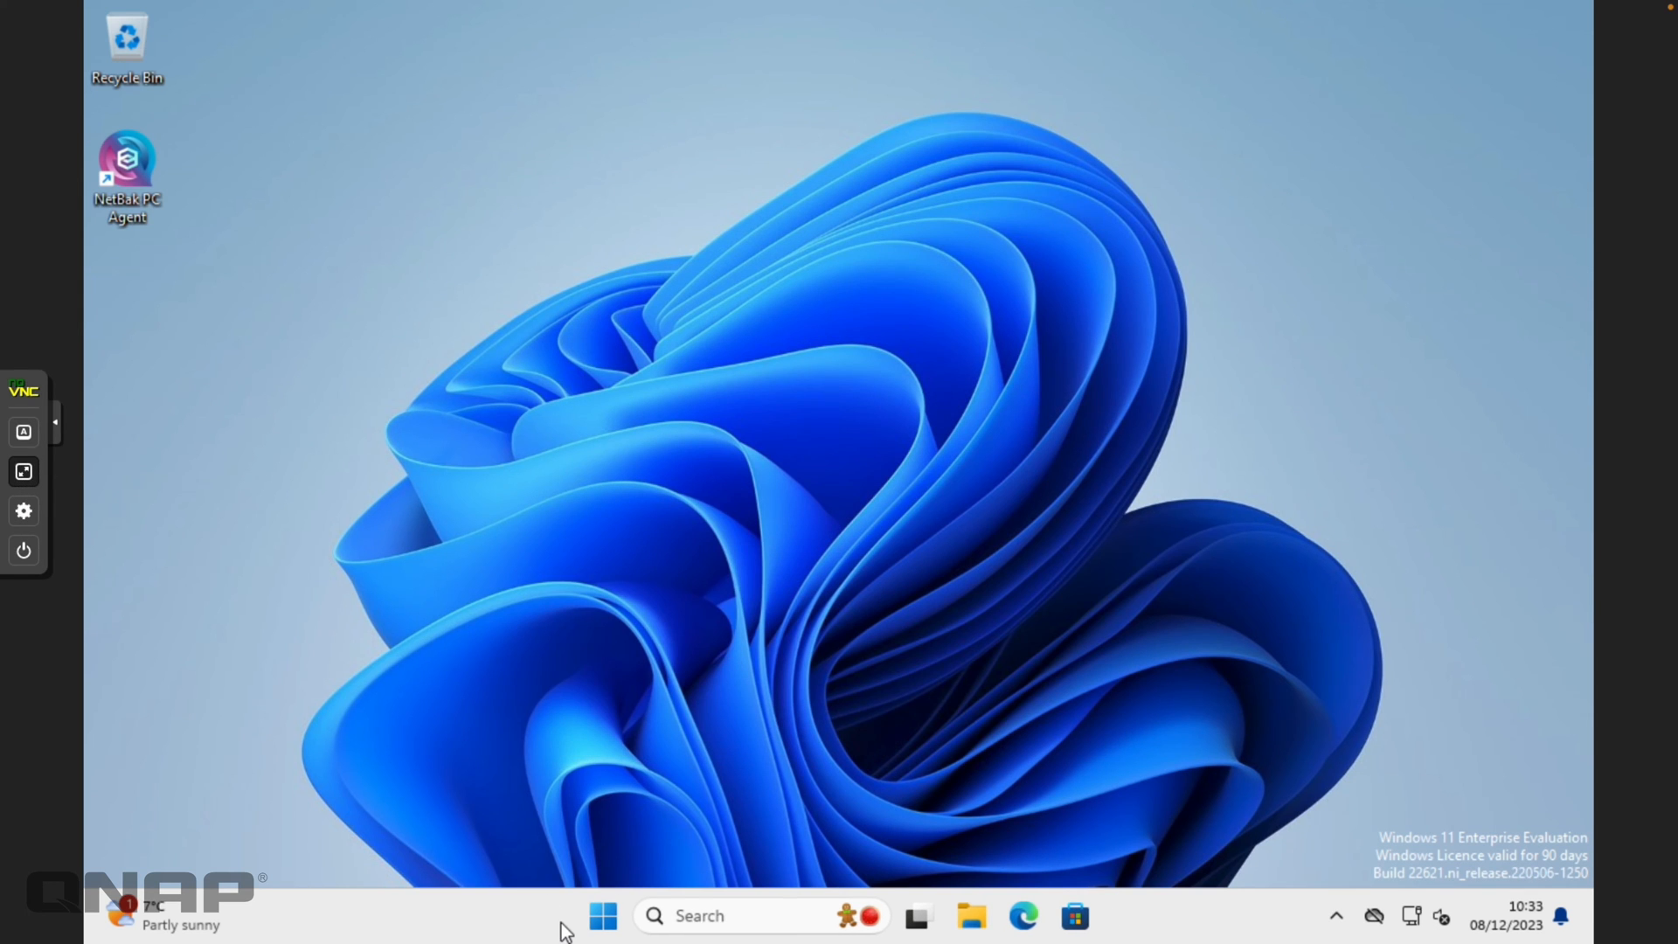
pyautogui.click(603, 920)
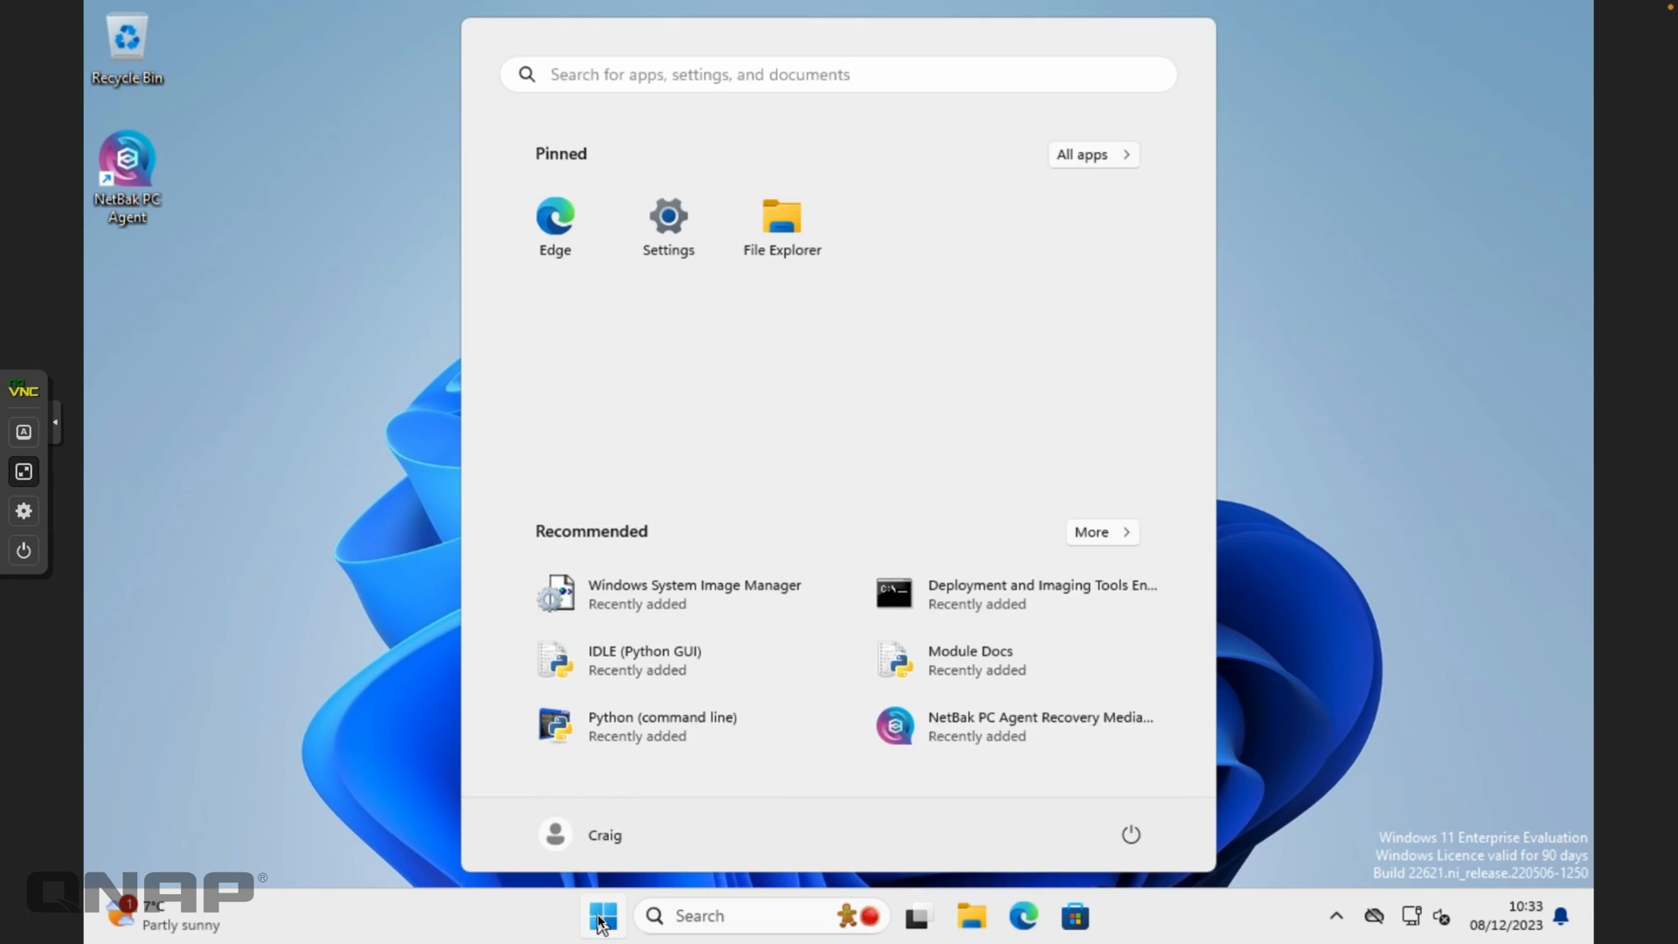
pyautogui.click(1131, 834)
pyautogui.click(1129, 745)
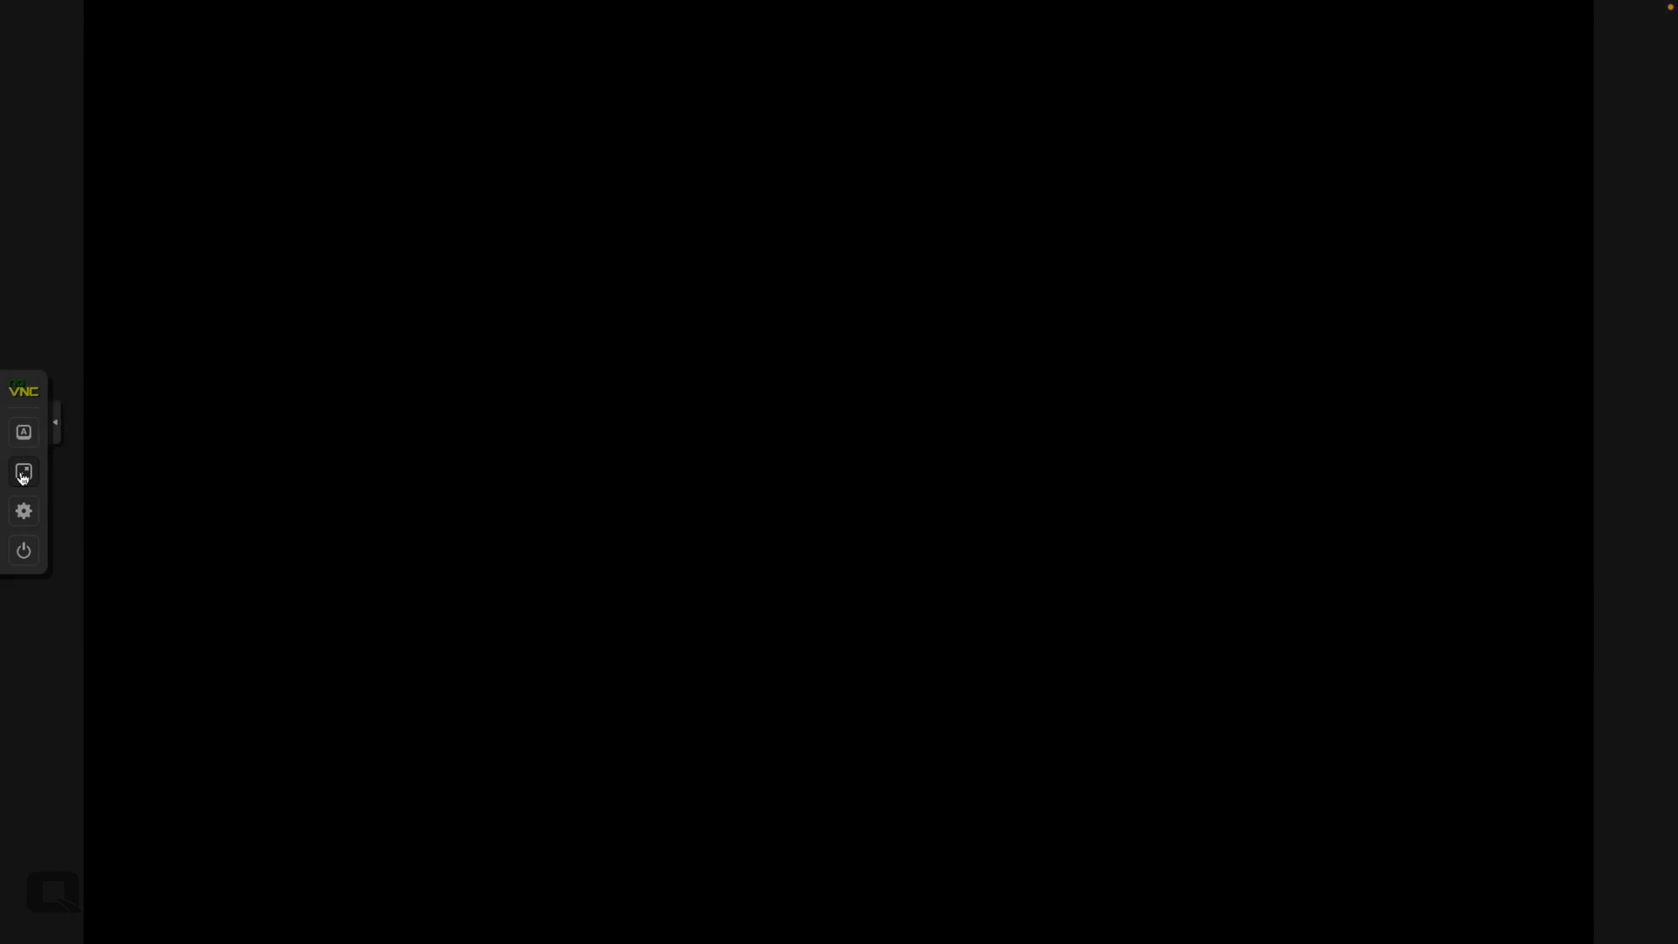
pyautogui.click(24, 474)
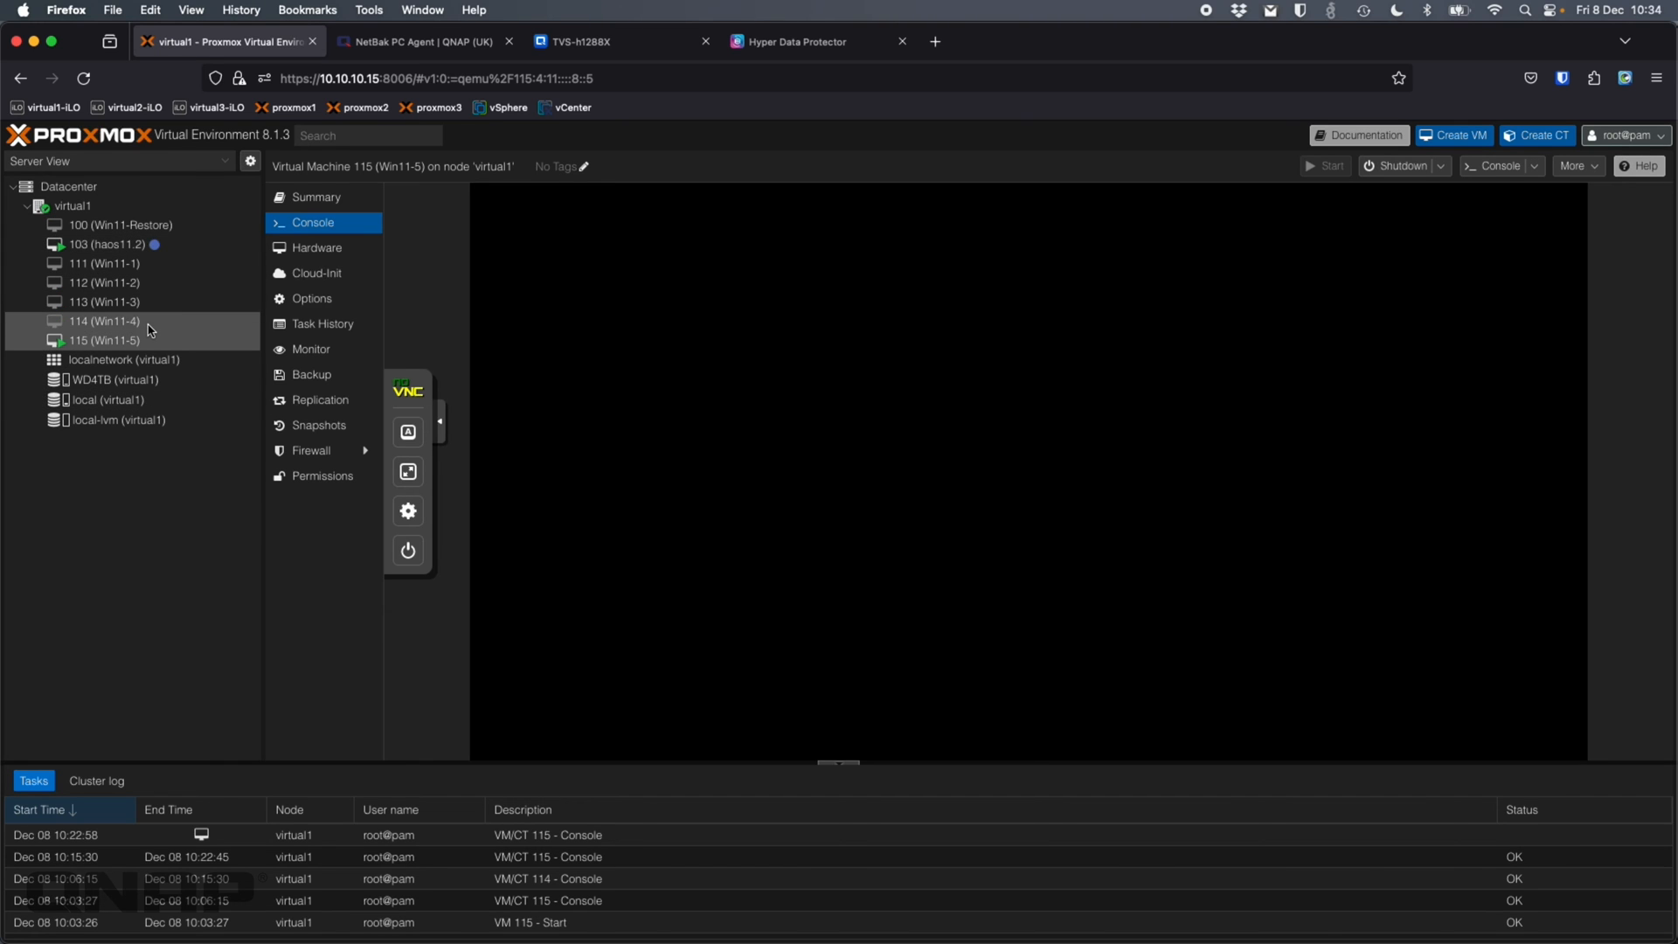
# Remove USB Device (usb0) from VM 115's hardware, then select VM 100 (Win11-Restore)
pyautogui.click(306, 254)
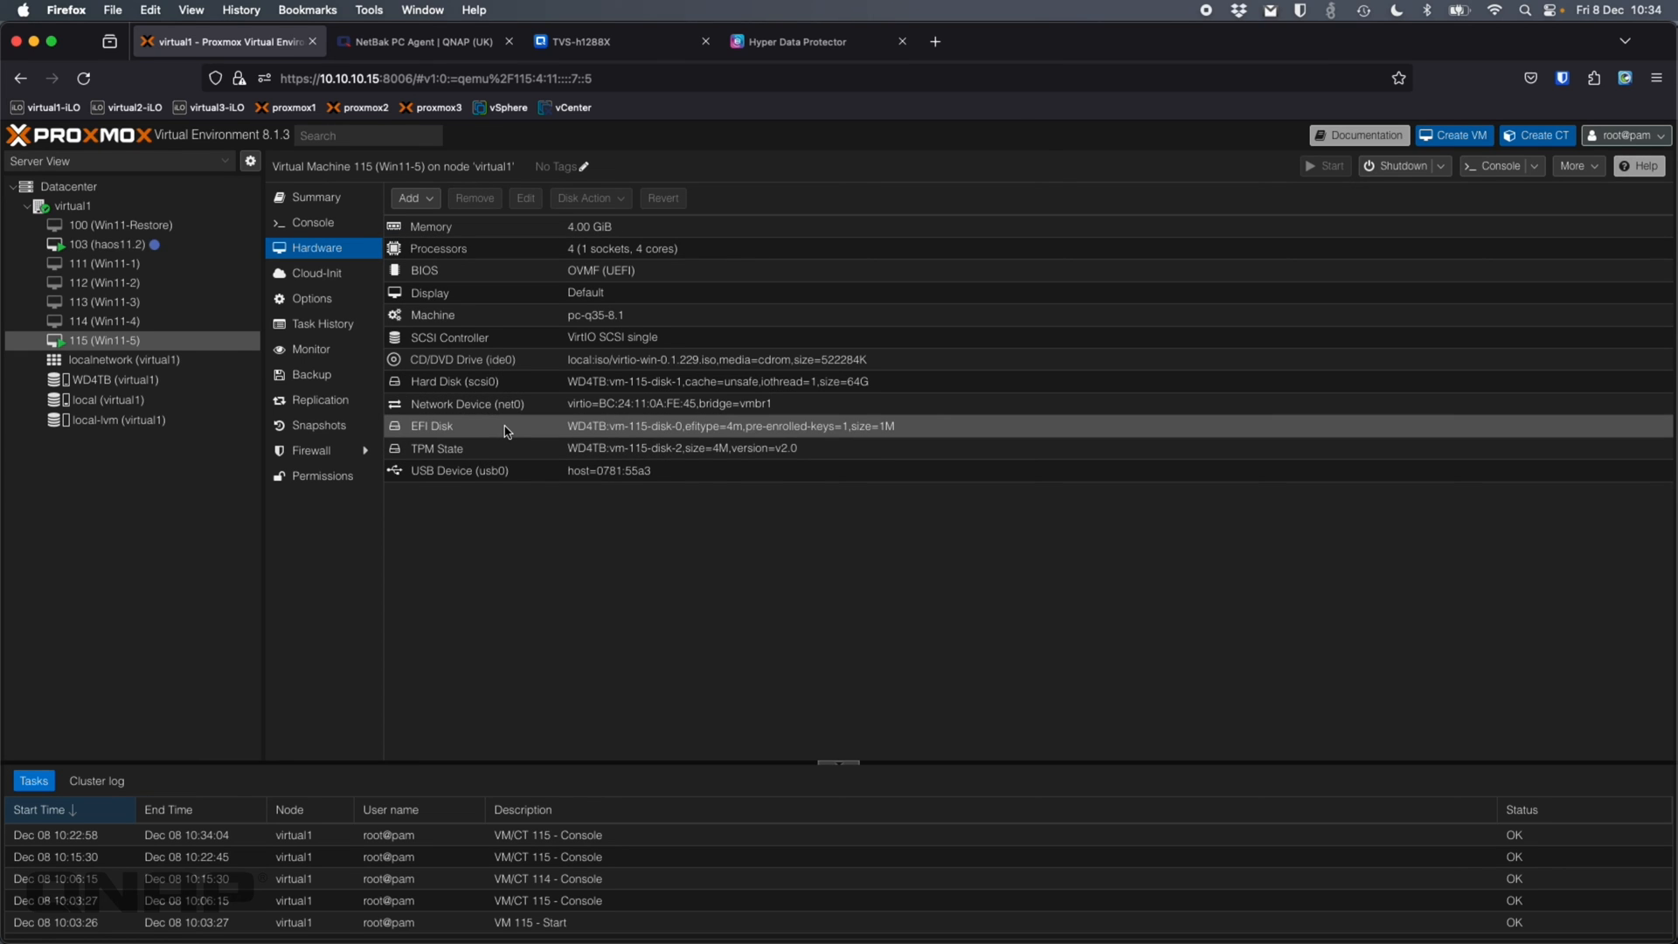
pyautogui.click(500, 469)
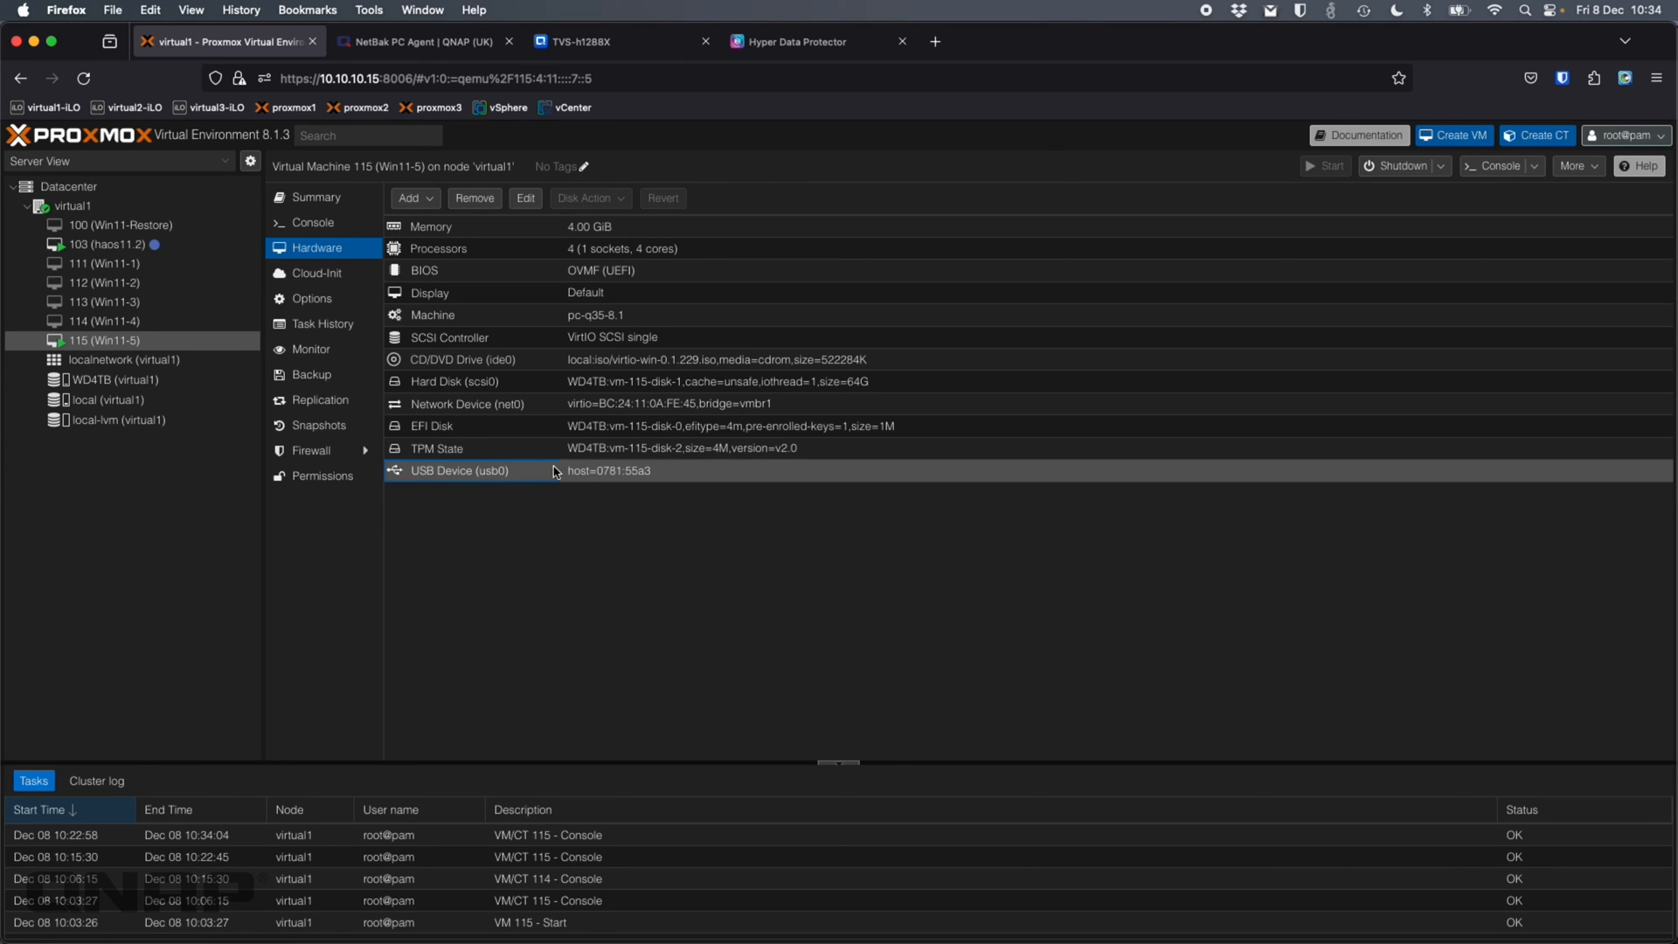
pyautogui.click(479, 203)
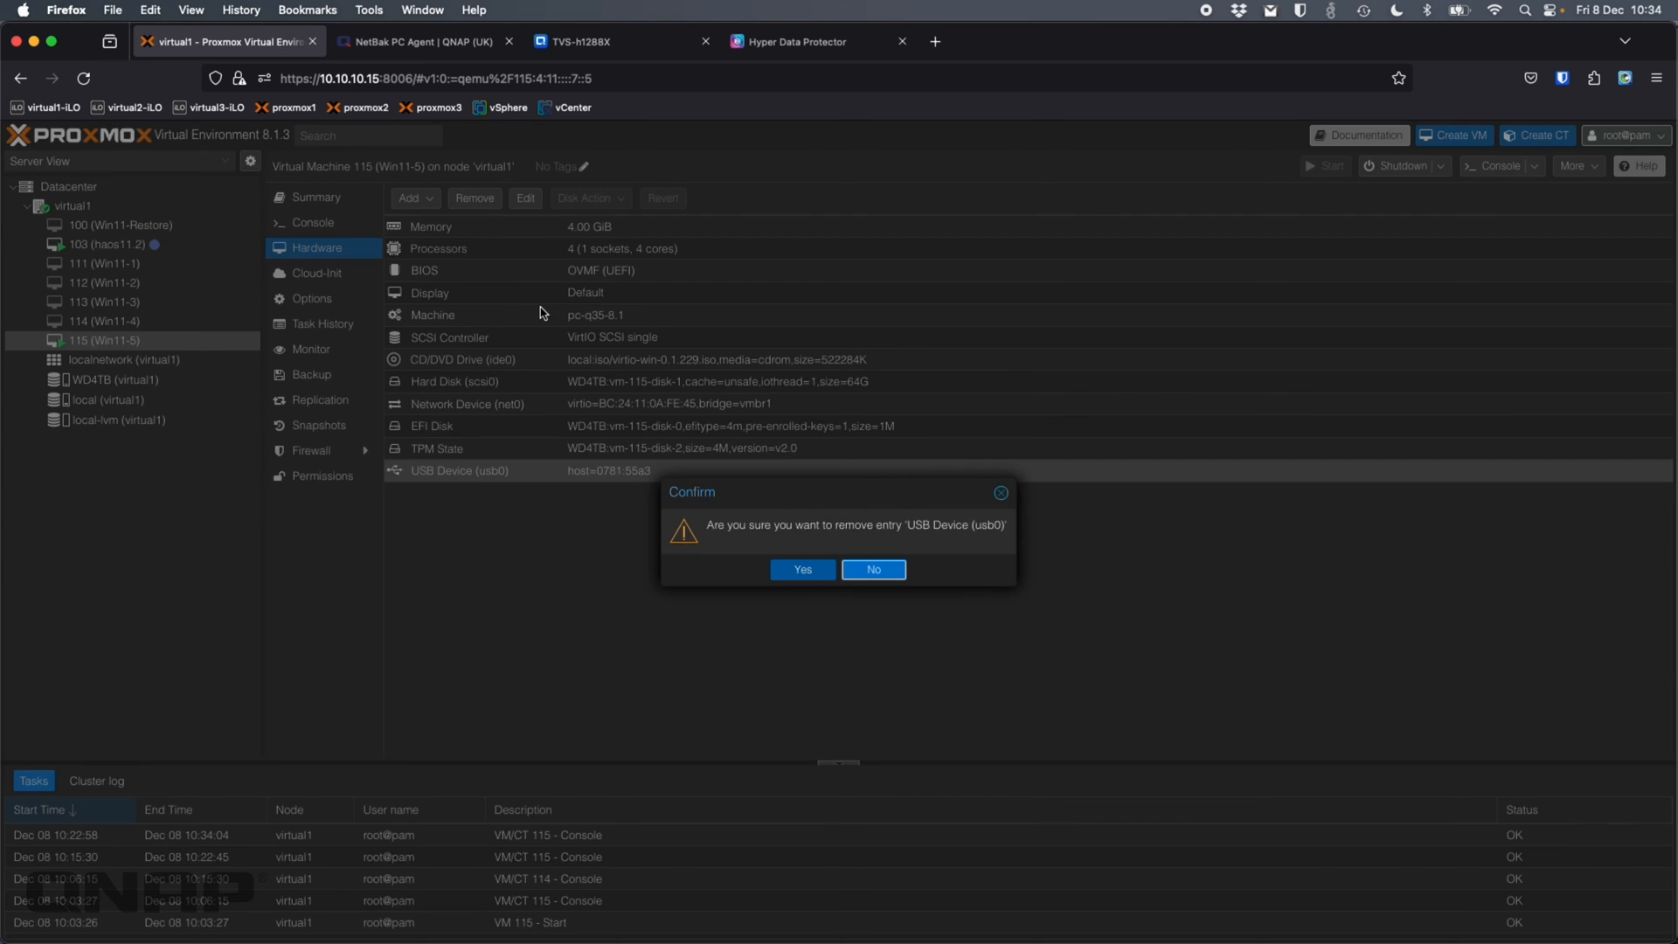
pyautogui.click(807, 574)
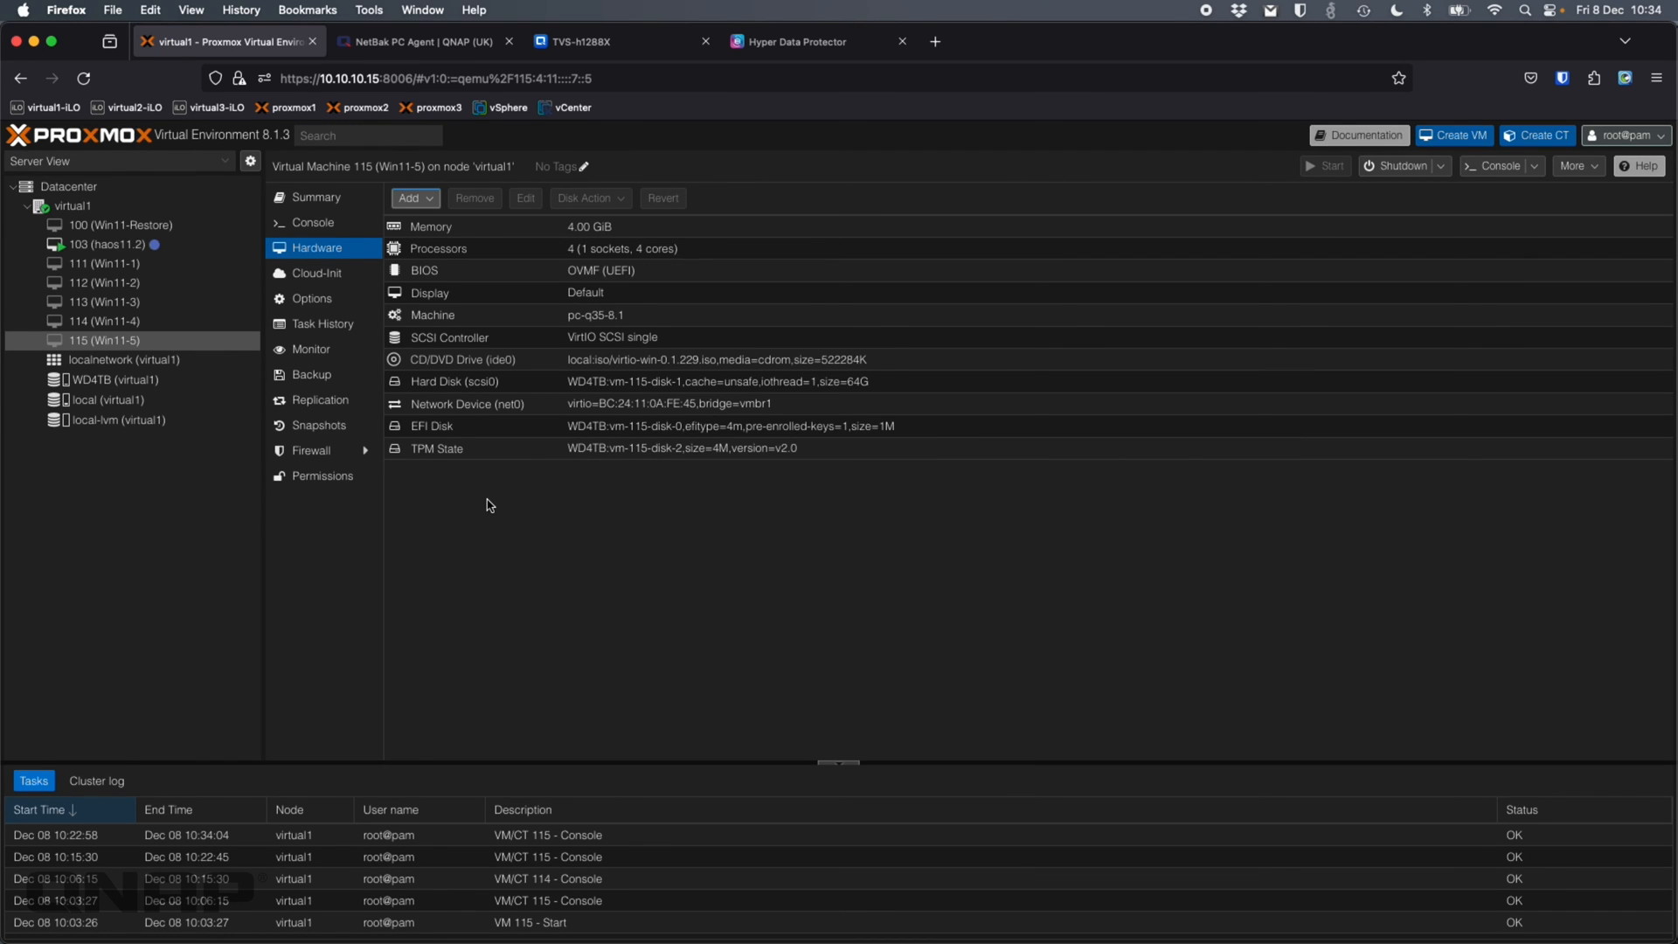
pyautogui.click(135, 226)
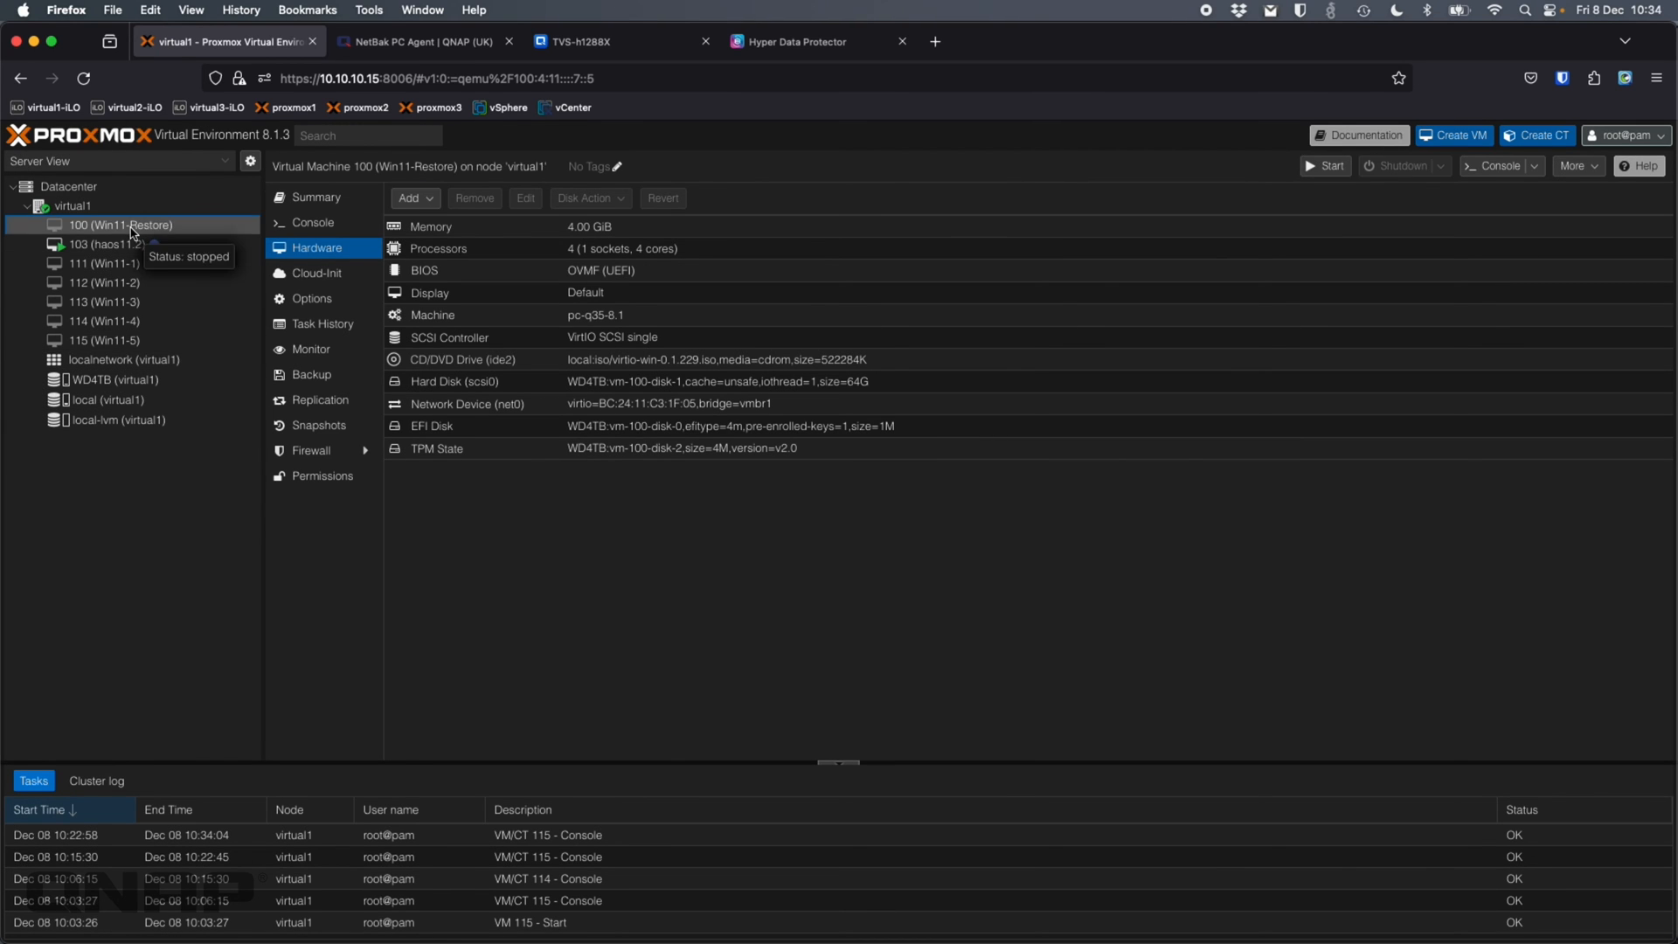
# Add a USB device by vendor/device ID, passing through the SanDisk 3.2Gen1 (0781:55a3) to VM 100
pyautogui.click(418, 199)
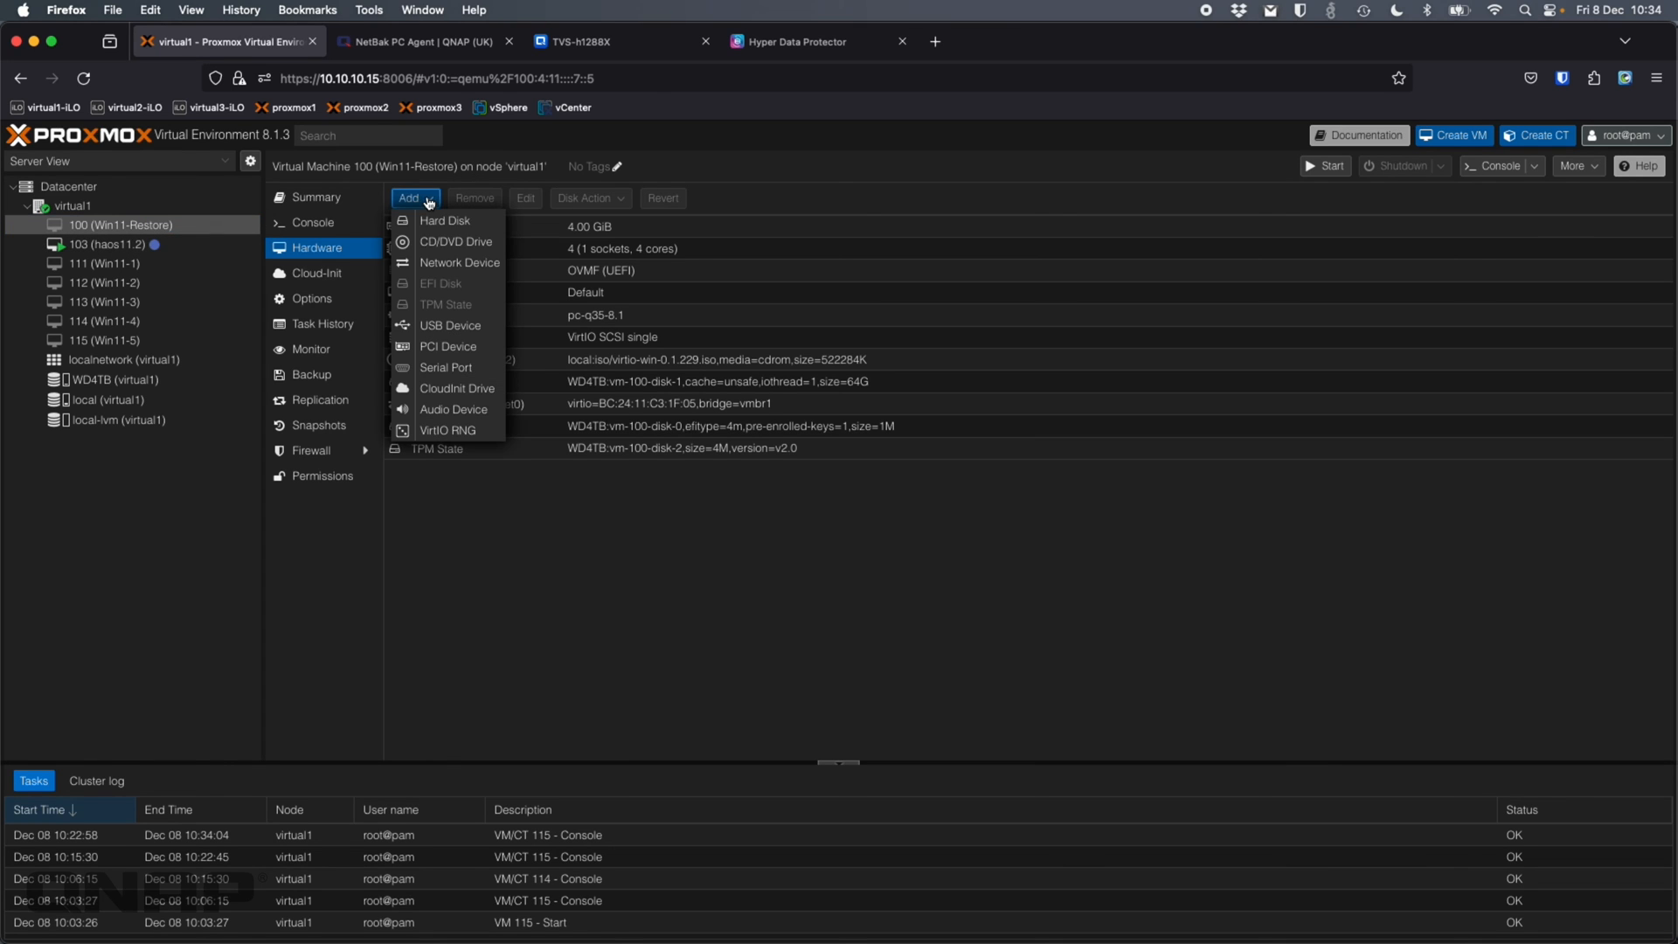
pyautogui.click(451, 327)
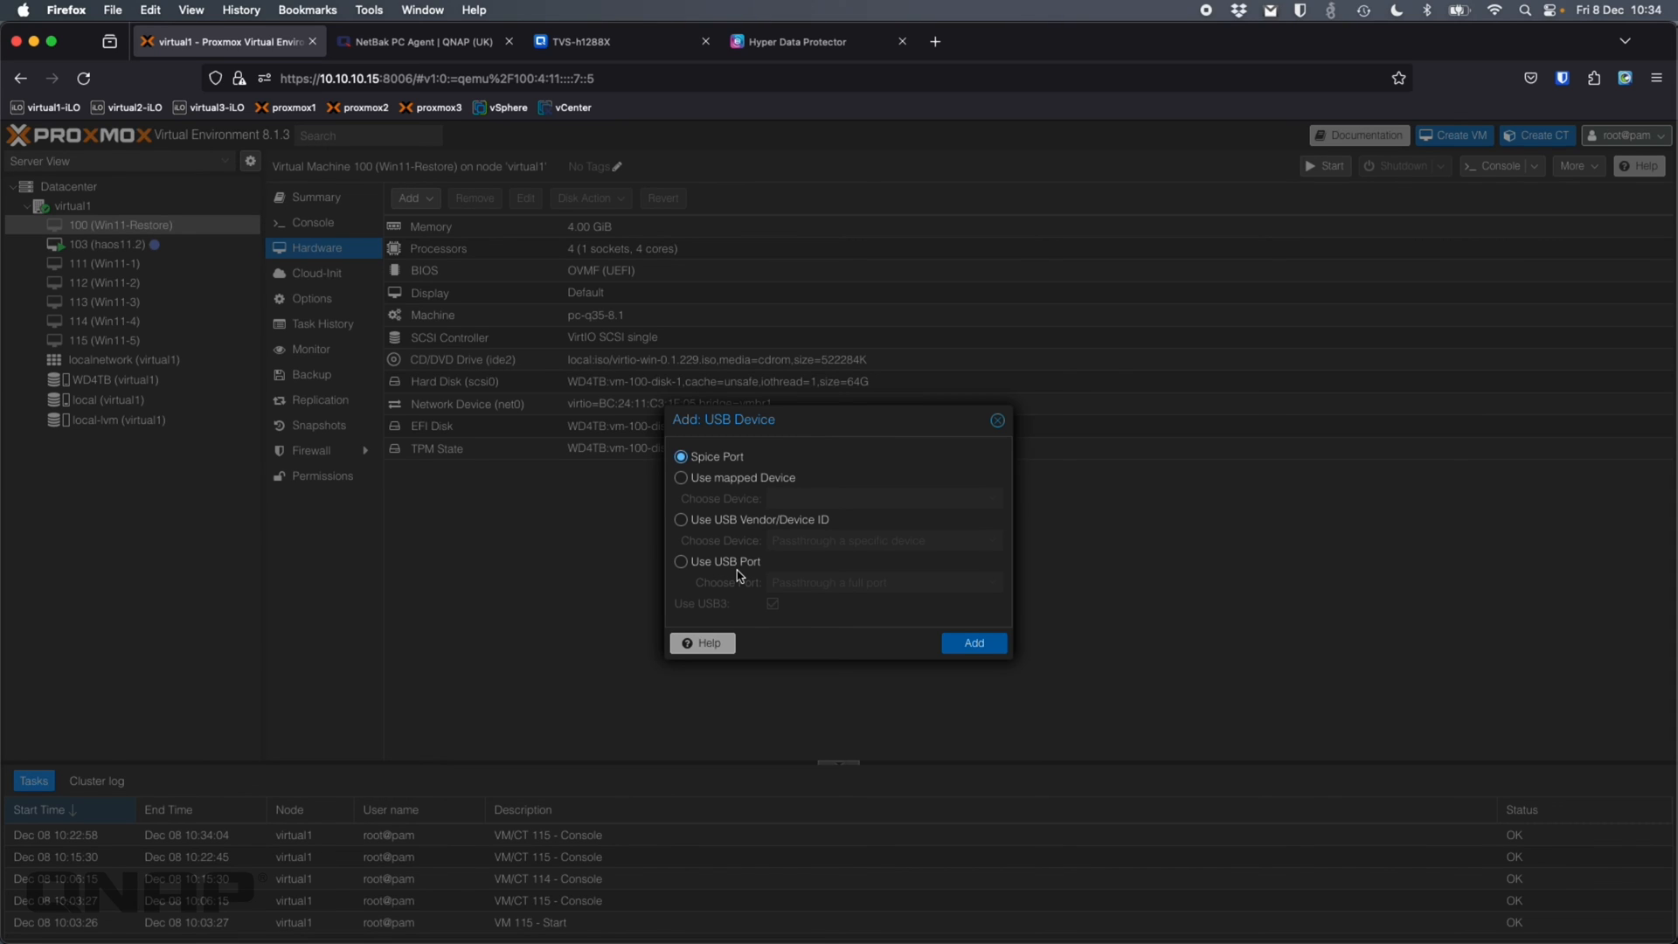
pyautogui.click(711, 523)
pyautogui.click(944, 543)
pyautogui.click(1107, 593)
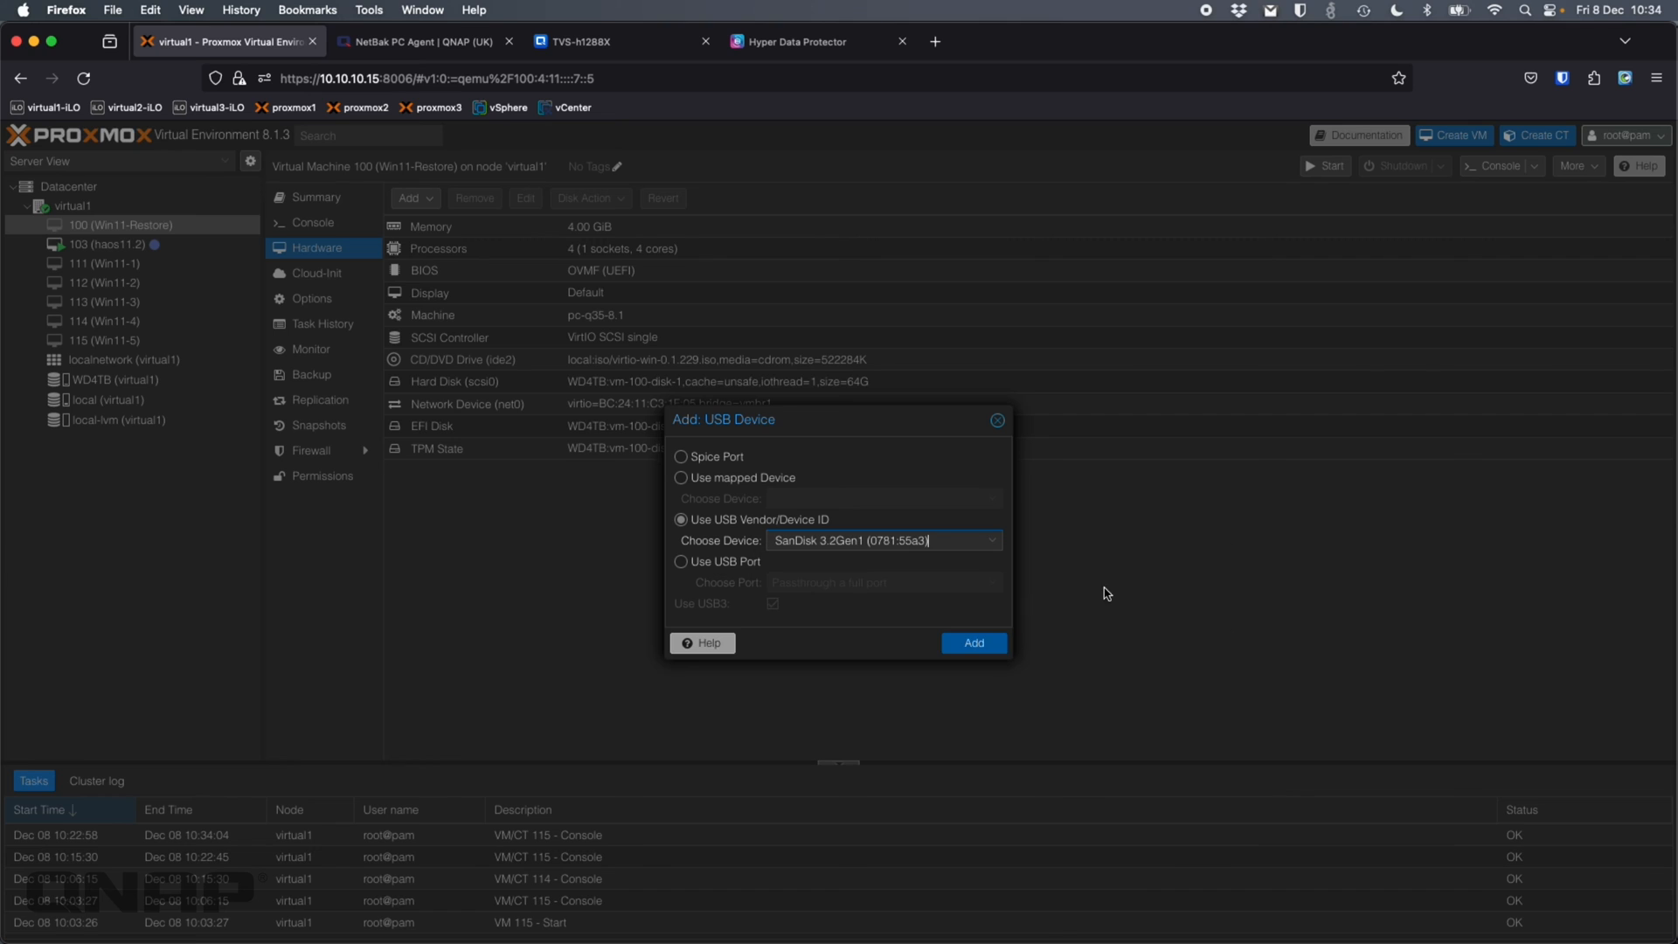
pyautogui.click(983, 648)
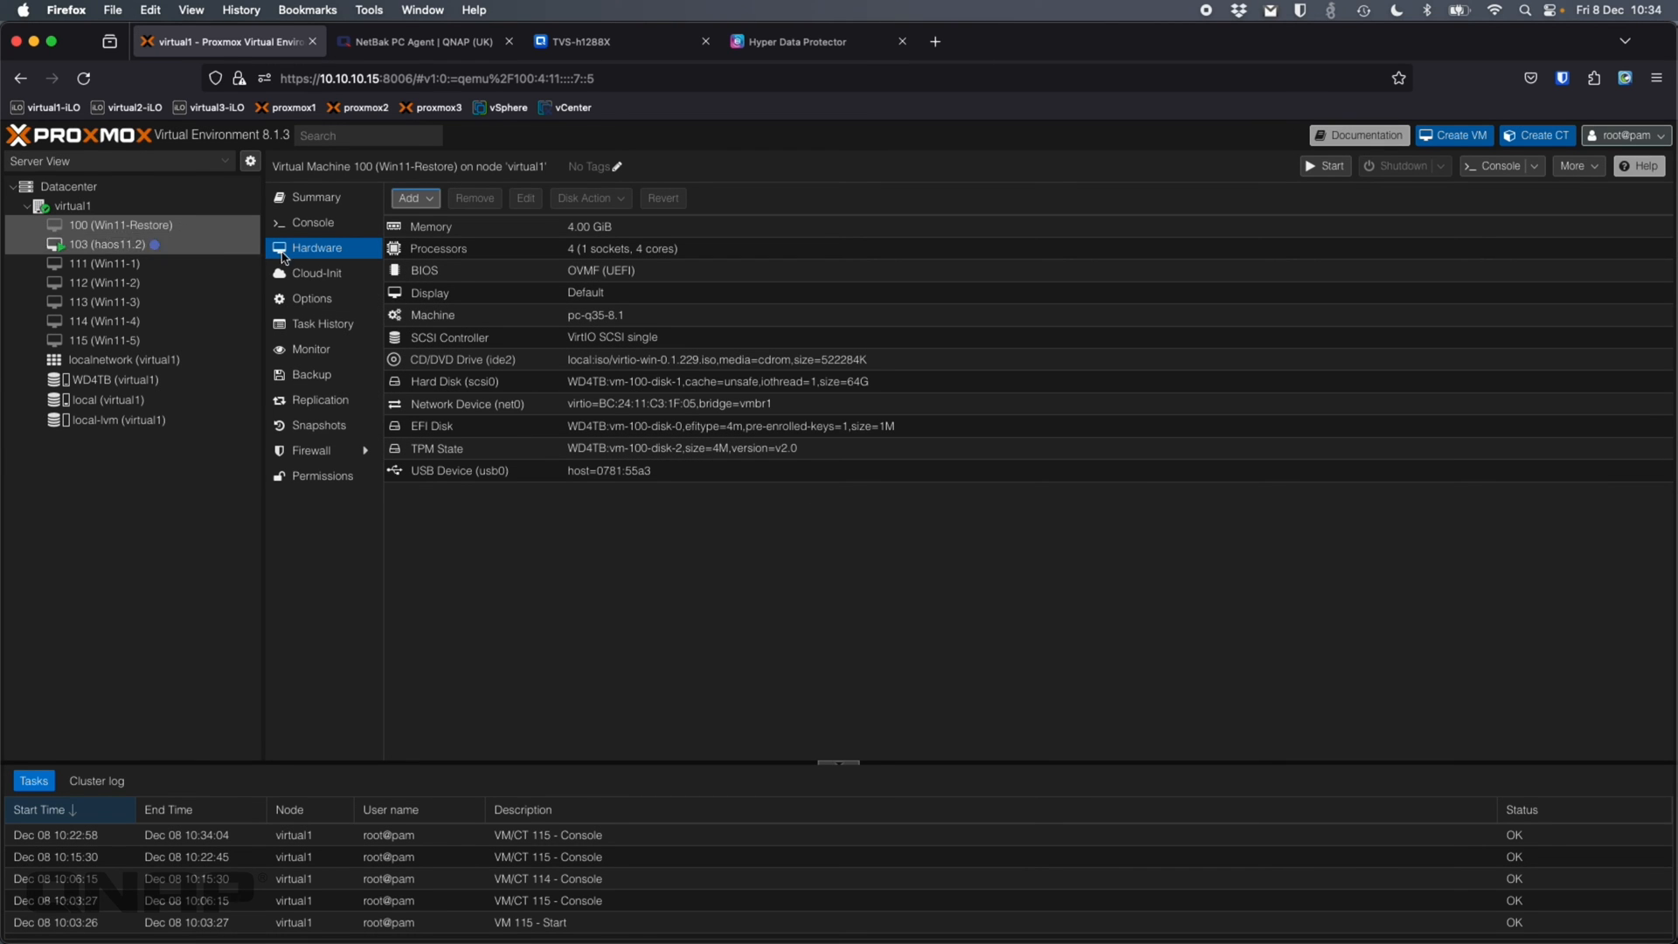
pyautogui.click(349, 311)
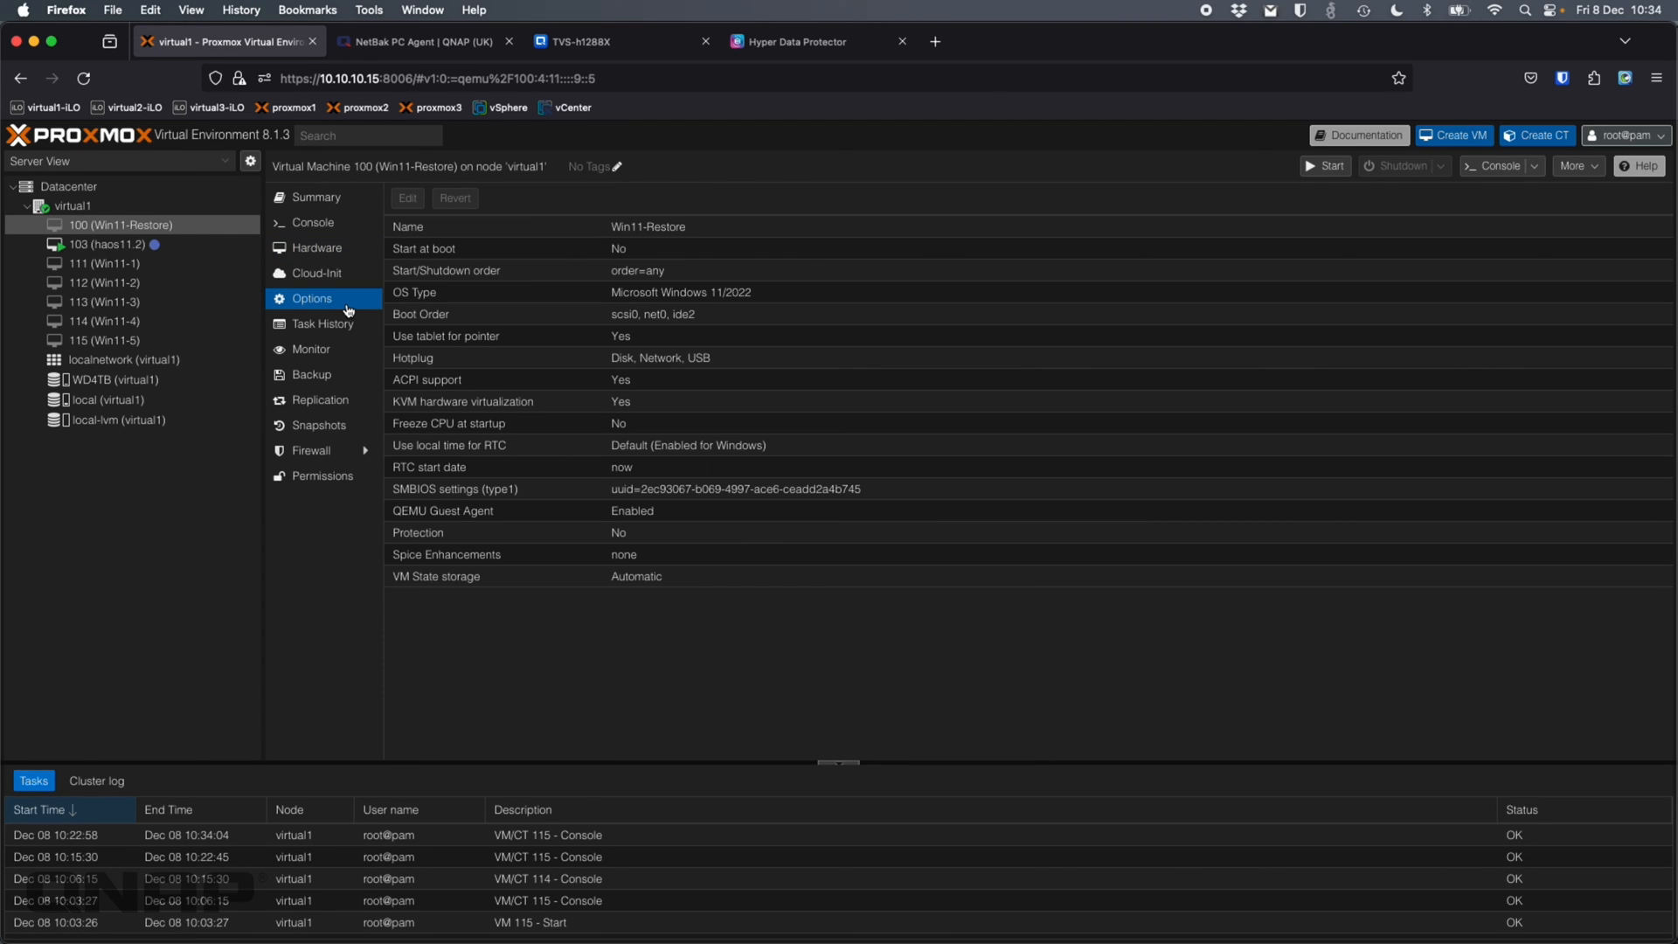
# Enable usb0 in VM 100's Boot Order and move it to the top, ahead of scsi0, net0, ide2
pyautogui.click(518, 320)
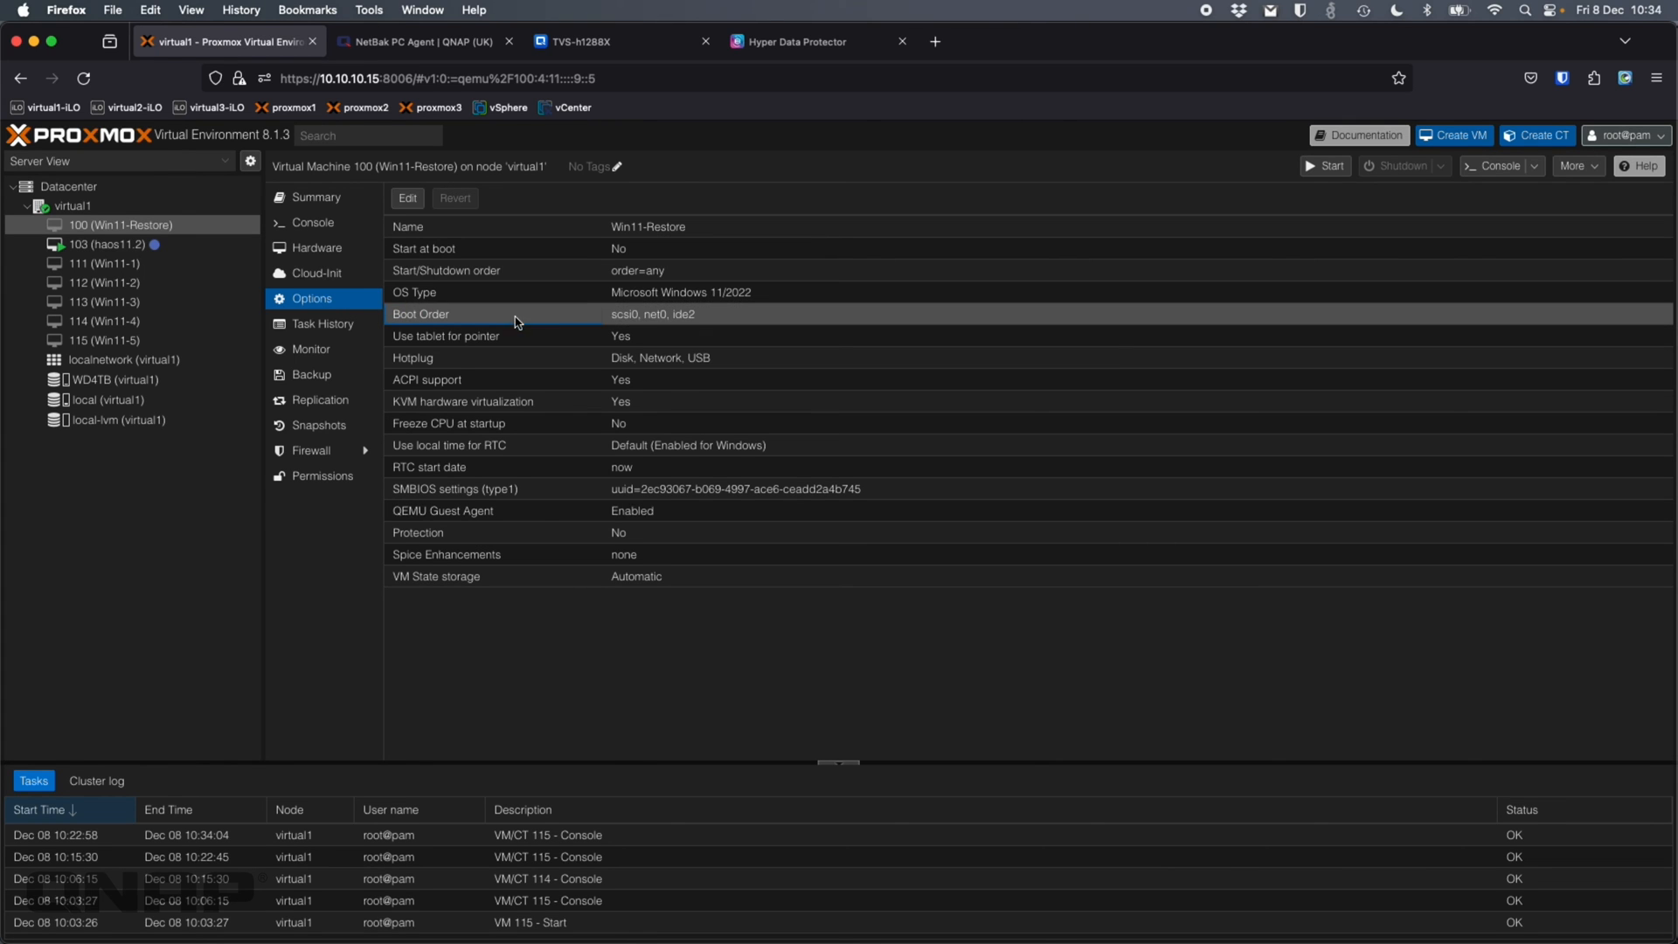
pyautogui.click(409, 199)
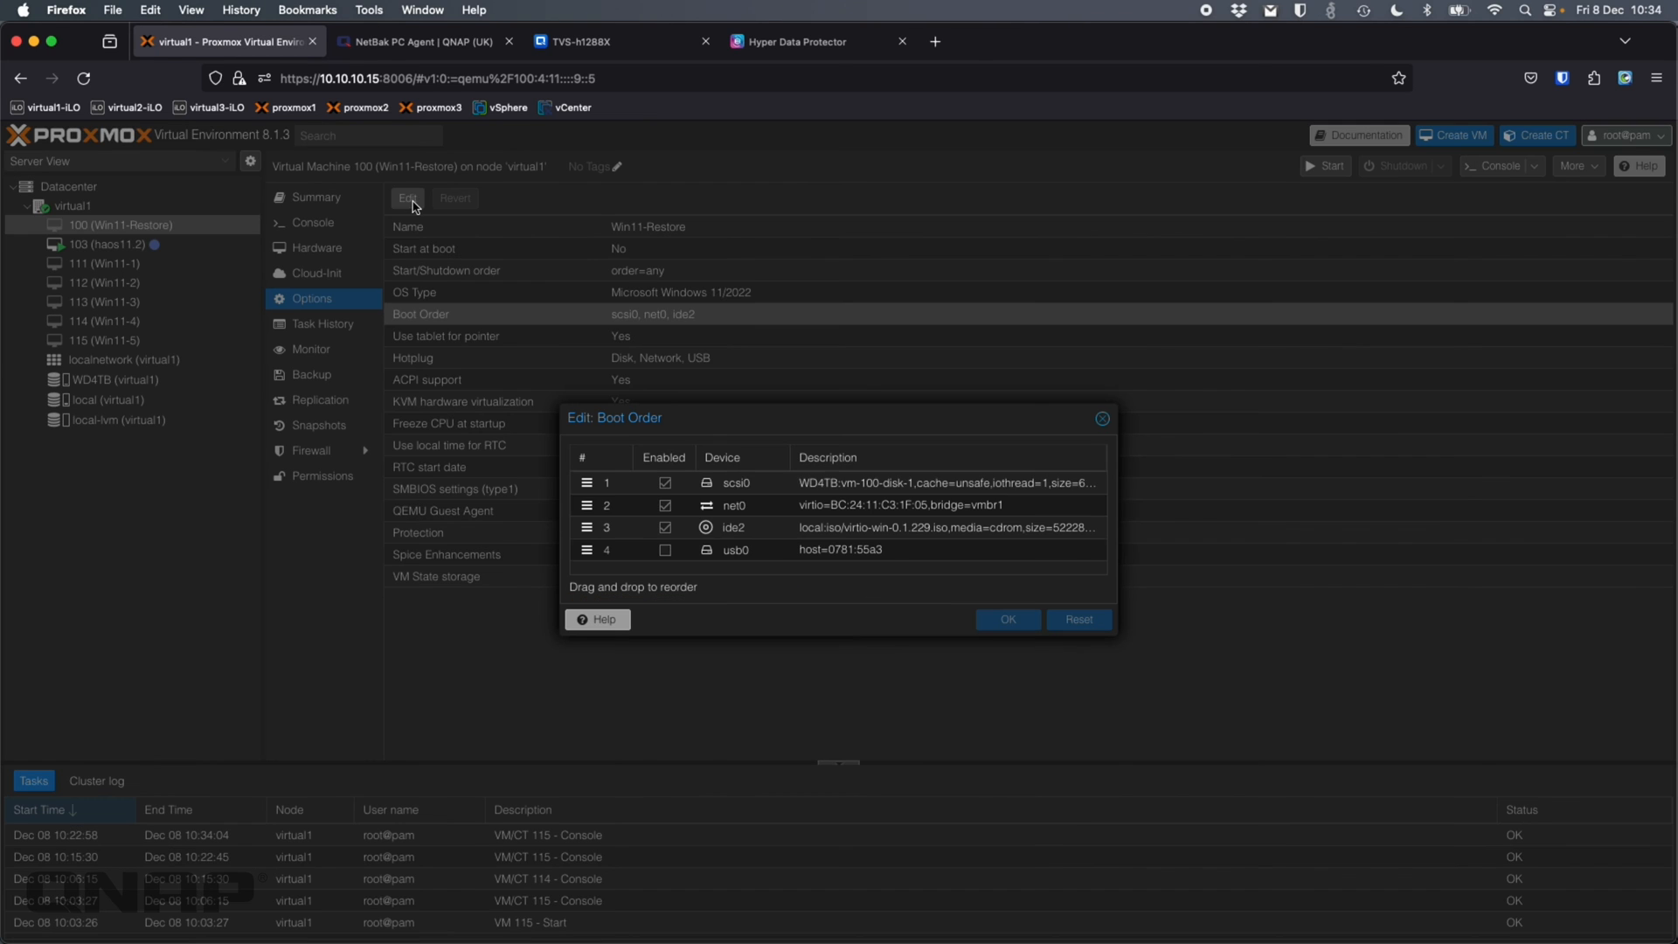
pyautogui.click(665, 552)
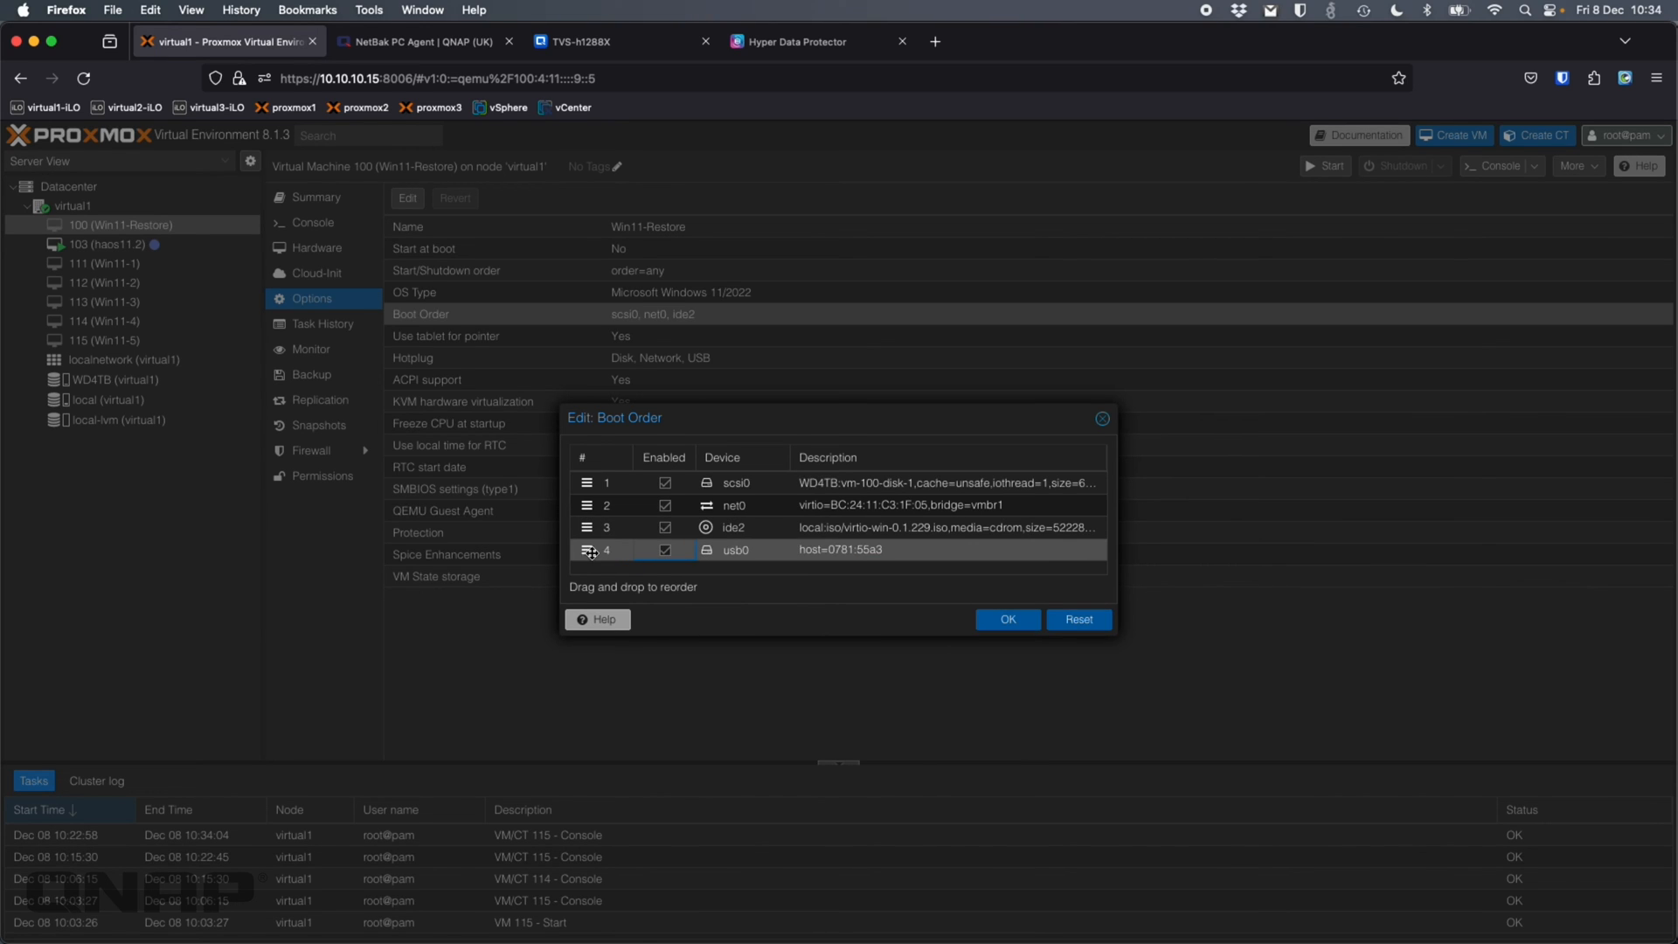
pyautogui.moveTo(588, 551); pyautogui.dragTo(589, 481)
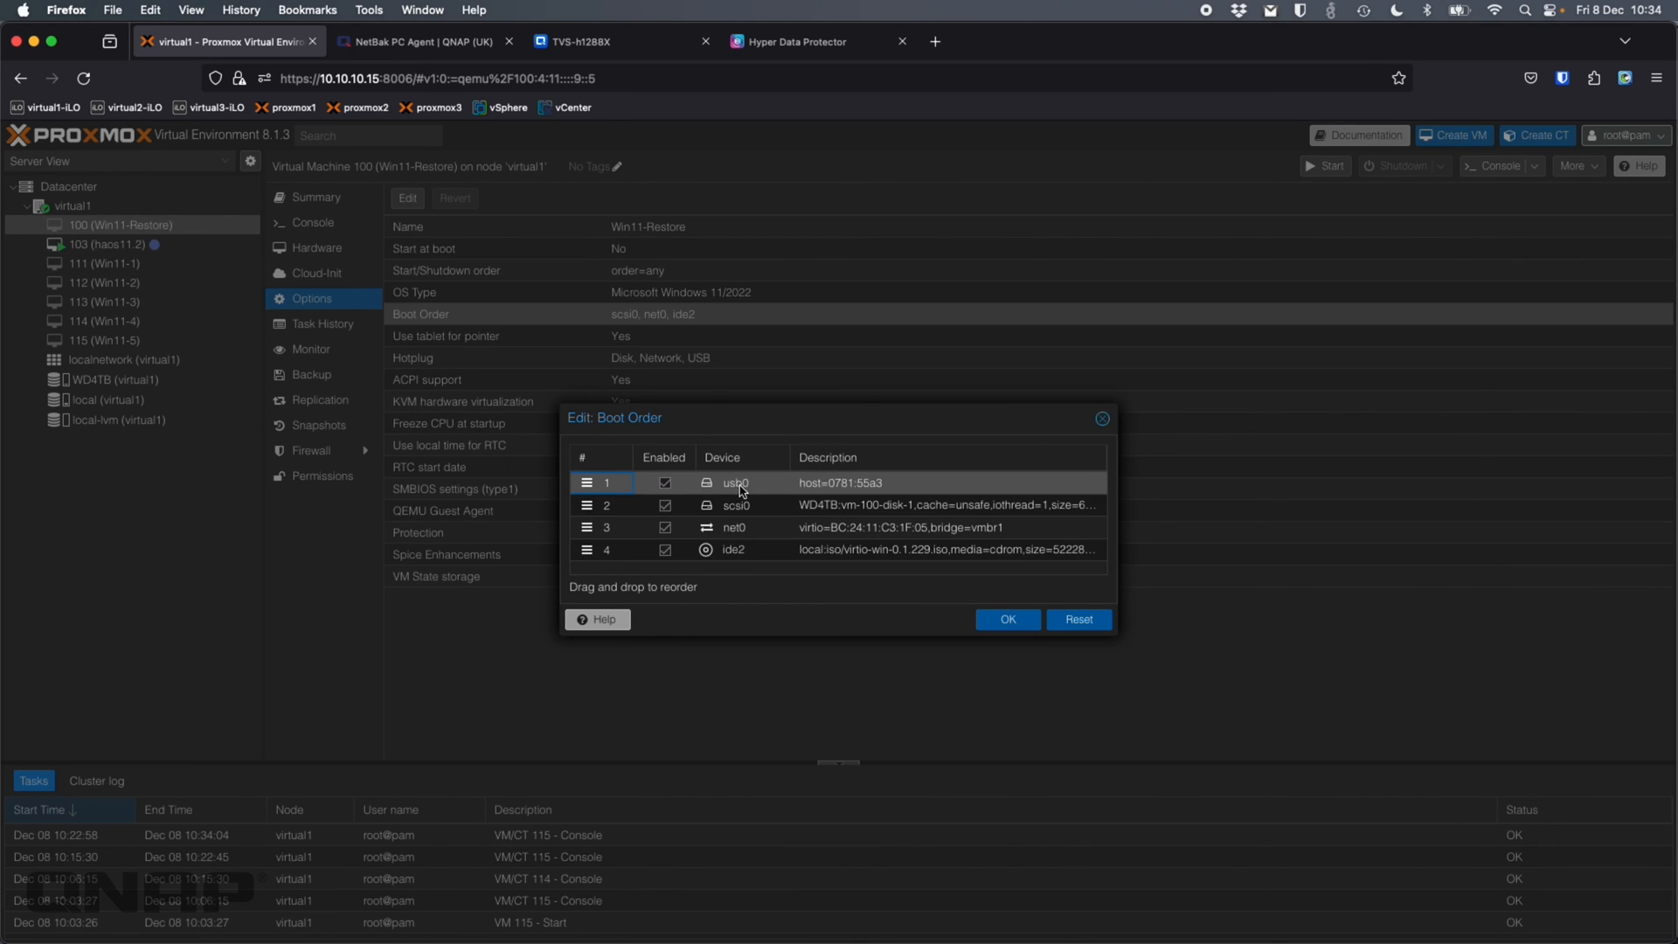
pyautogui.click(1019, 623)
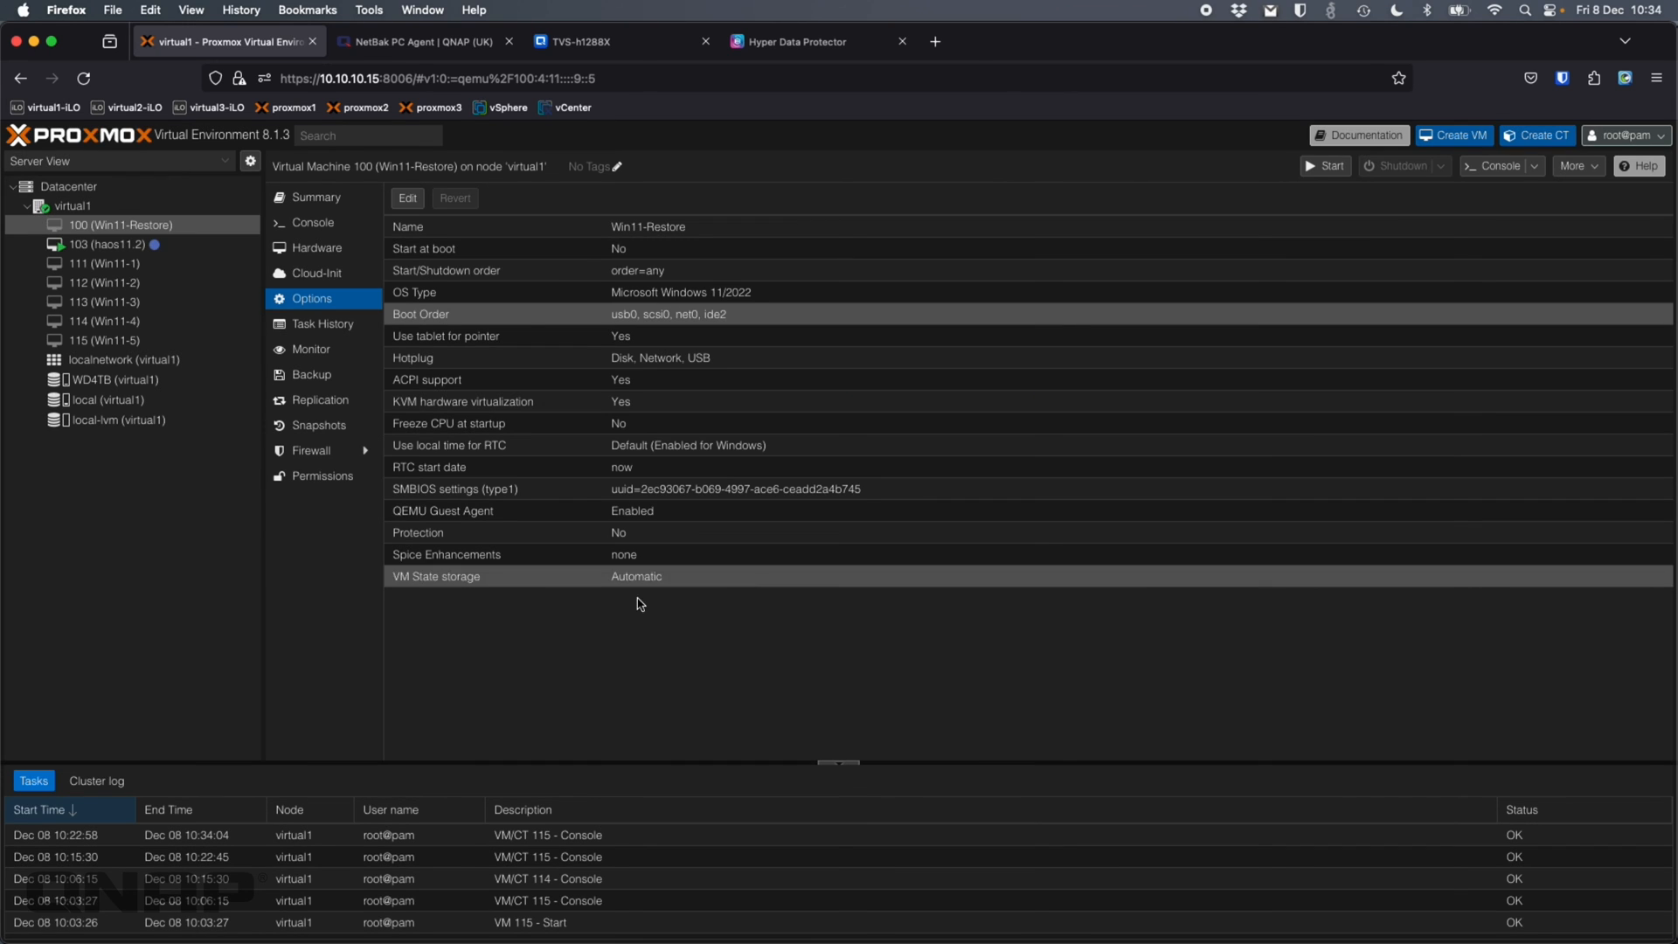
pyautogui.click(316, 249)
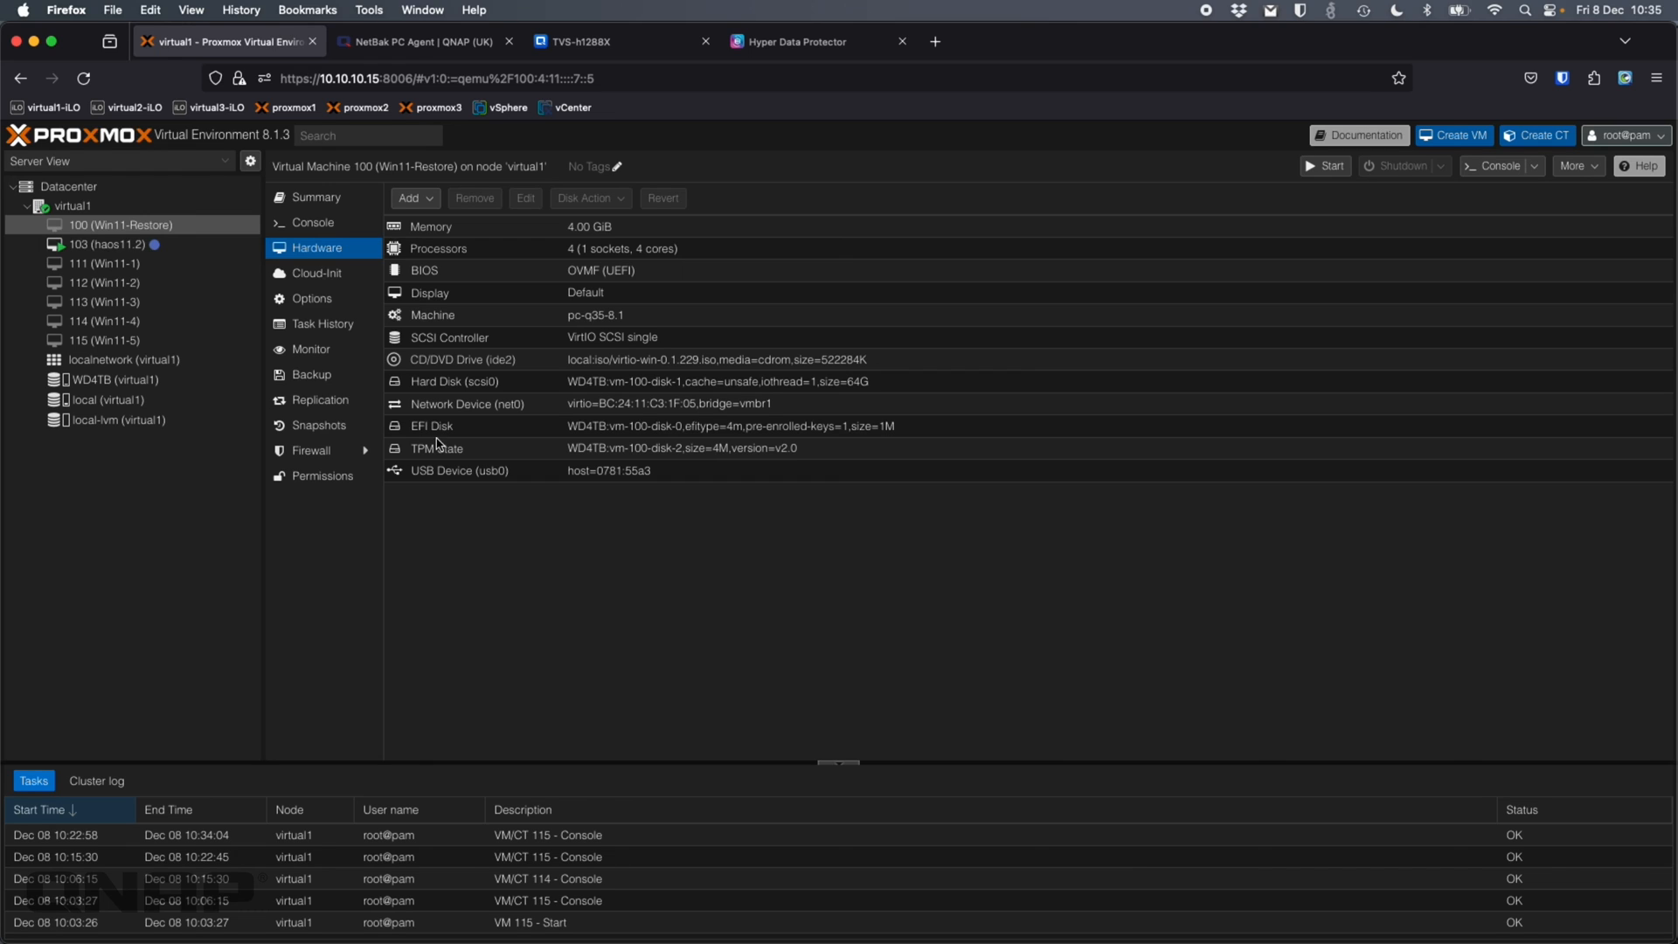
# Start the Win11-Restore VM from its console so it boots the recovery USB into the Restore Wizard
pyautogui.click(317, 234)
pyautogui.click(1049, 499)
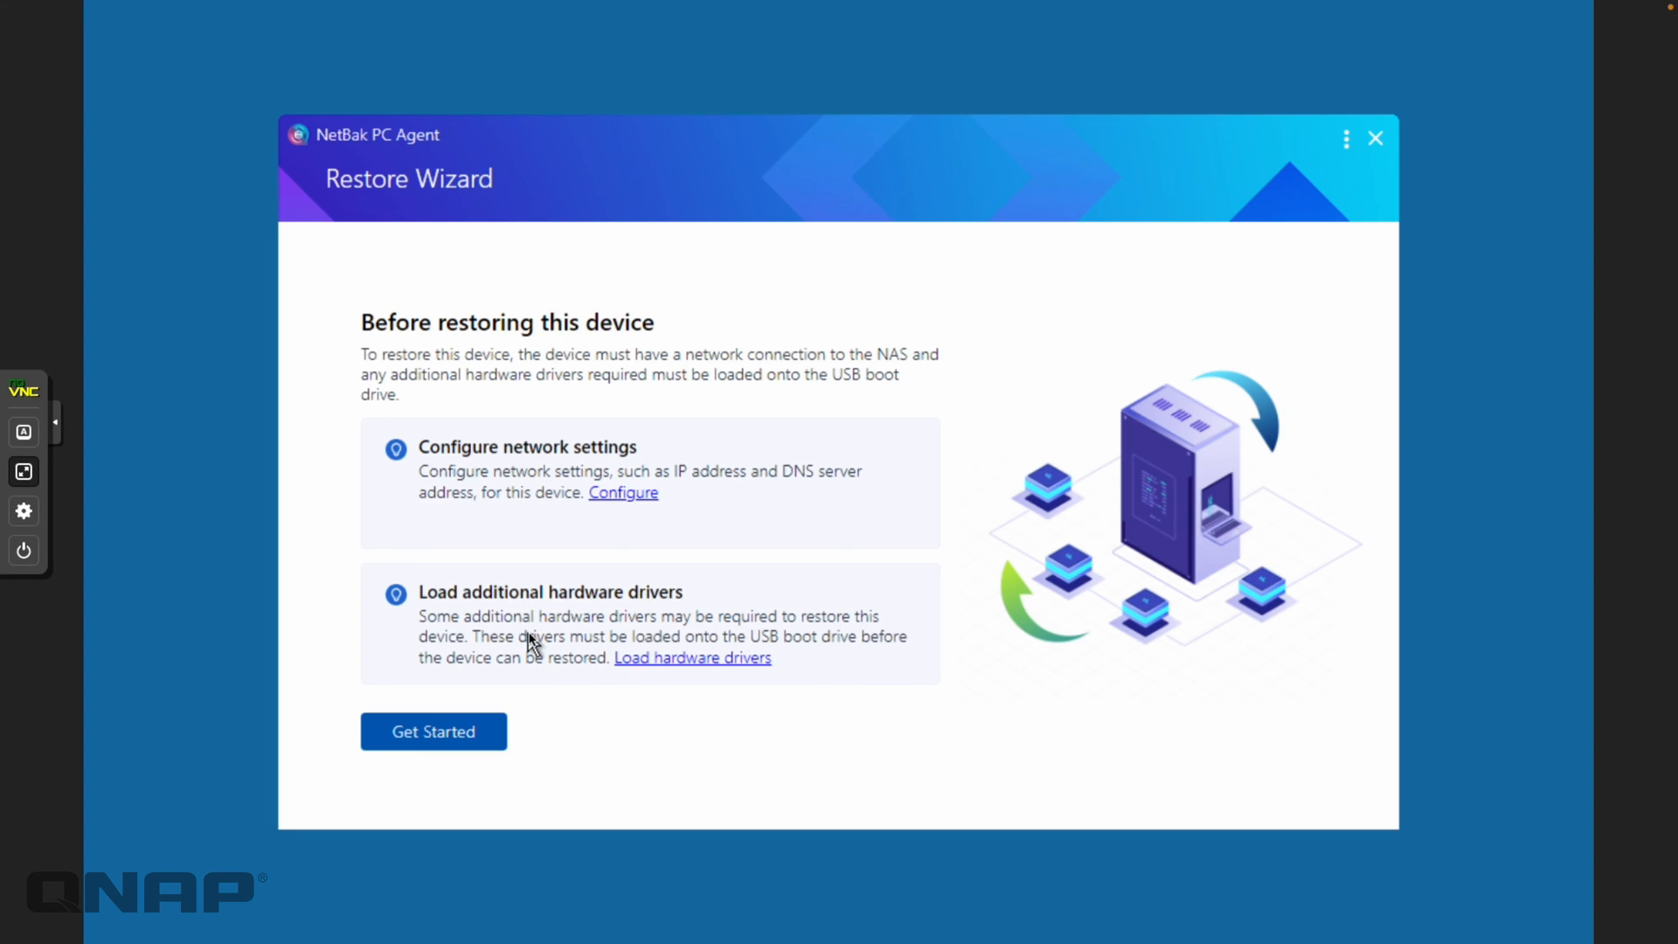
# Start loading an additional hardware driver and browse to the virtio CD drive
pyautogui.click(672, 669)
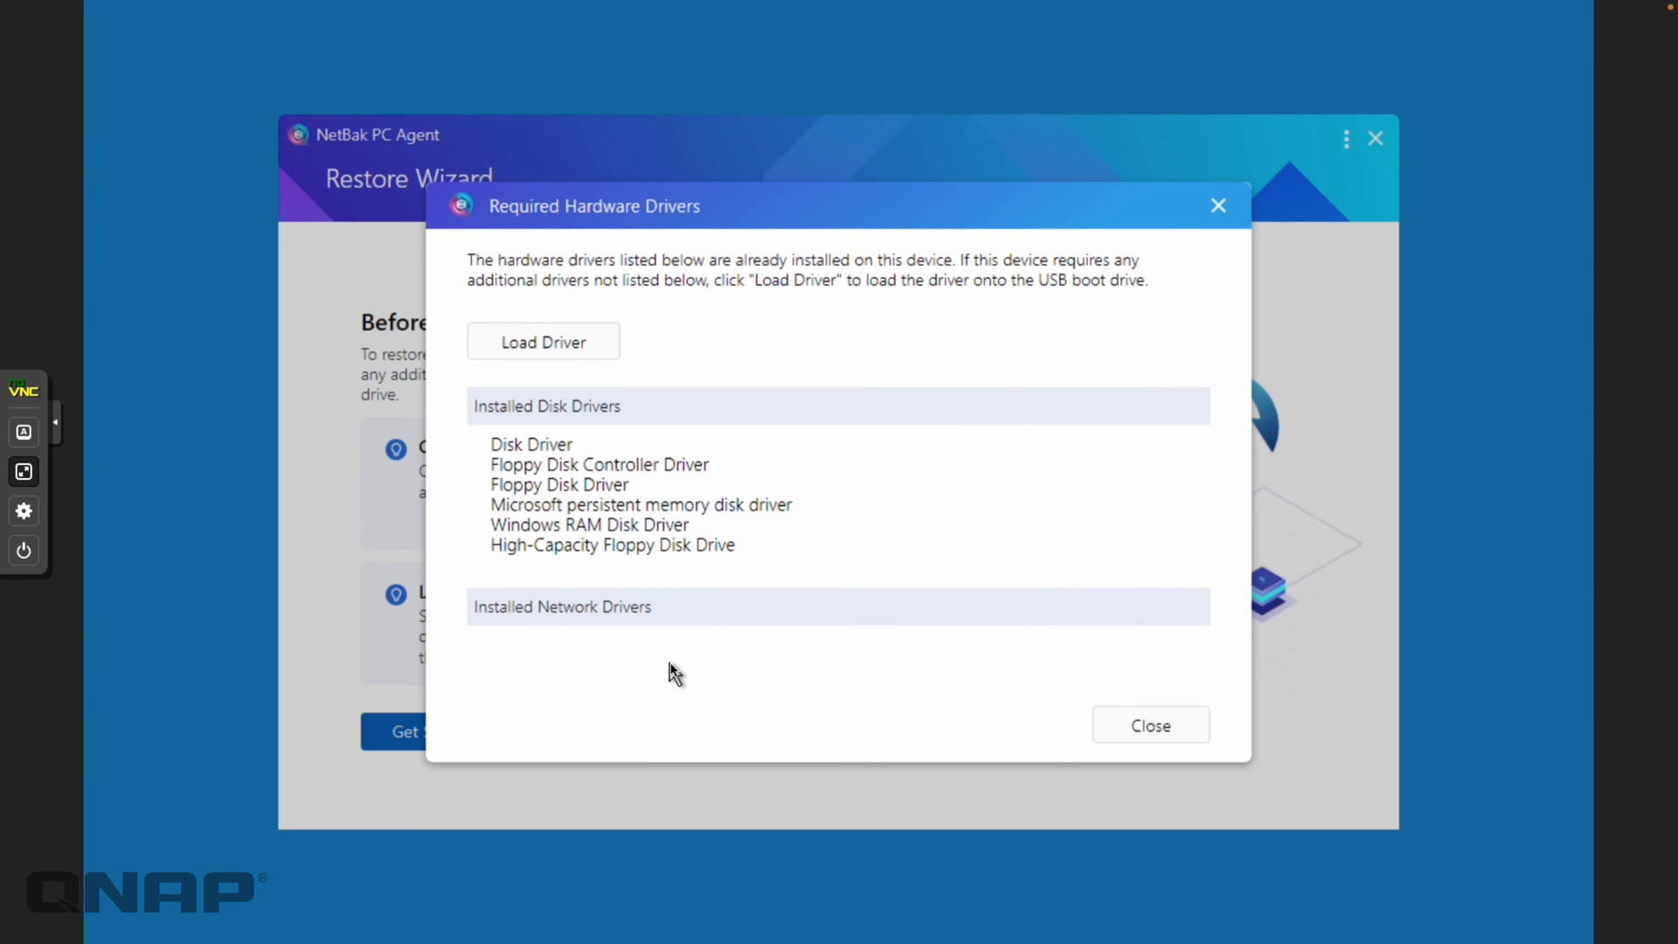
pyautogui.click(543, 344)
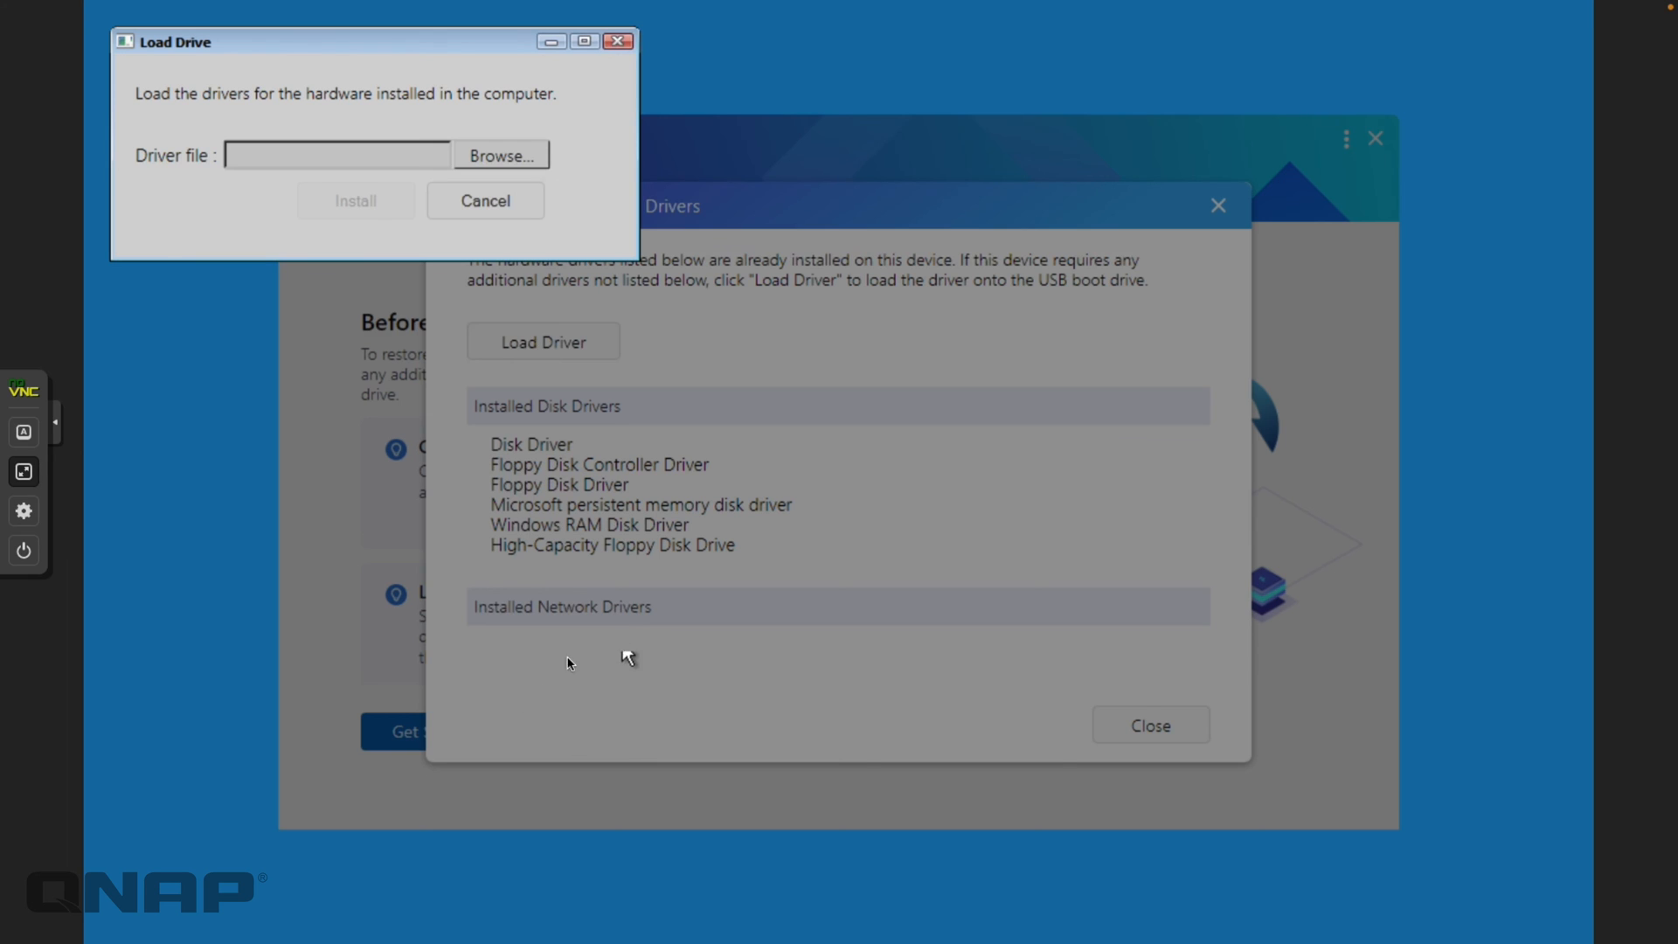
pyautogui.click(490, 163)
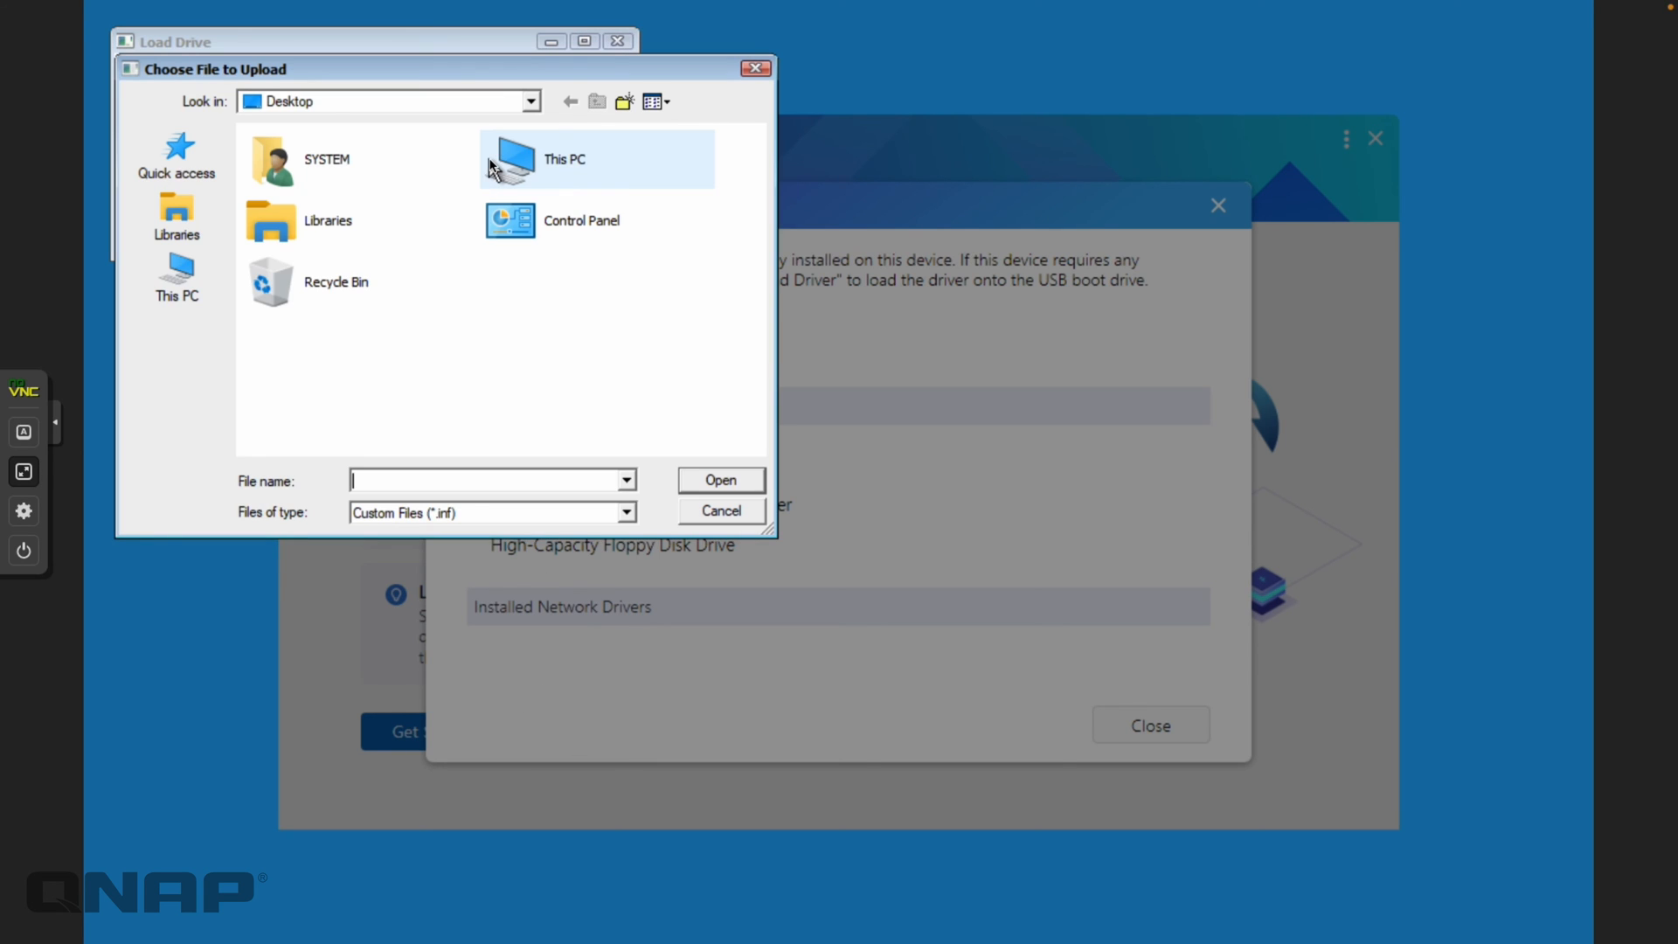
pyautogui.click(199, 284)
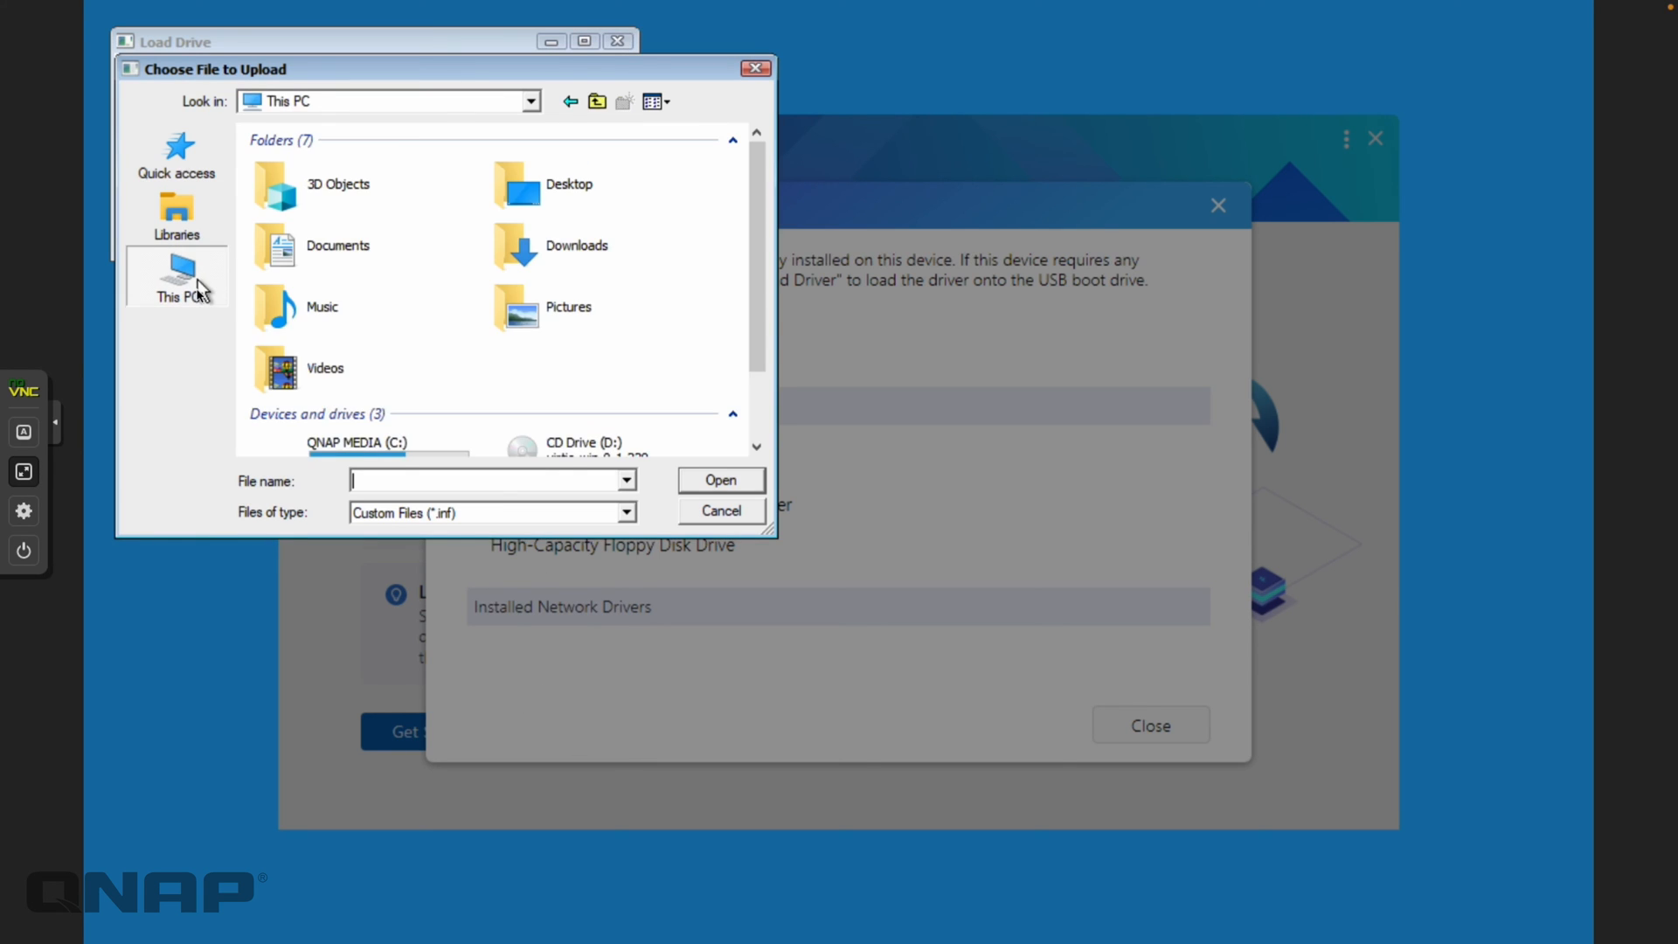
pyautogui.scroll(-2, 431, 345)
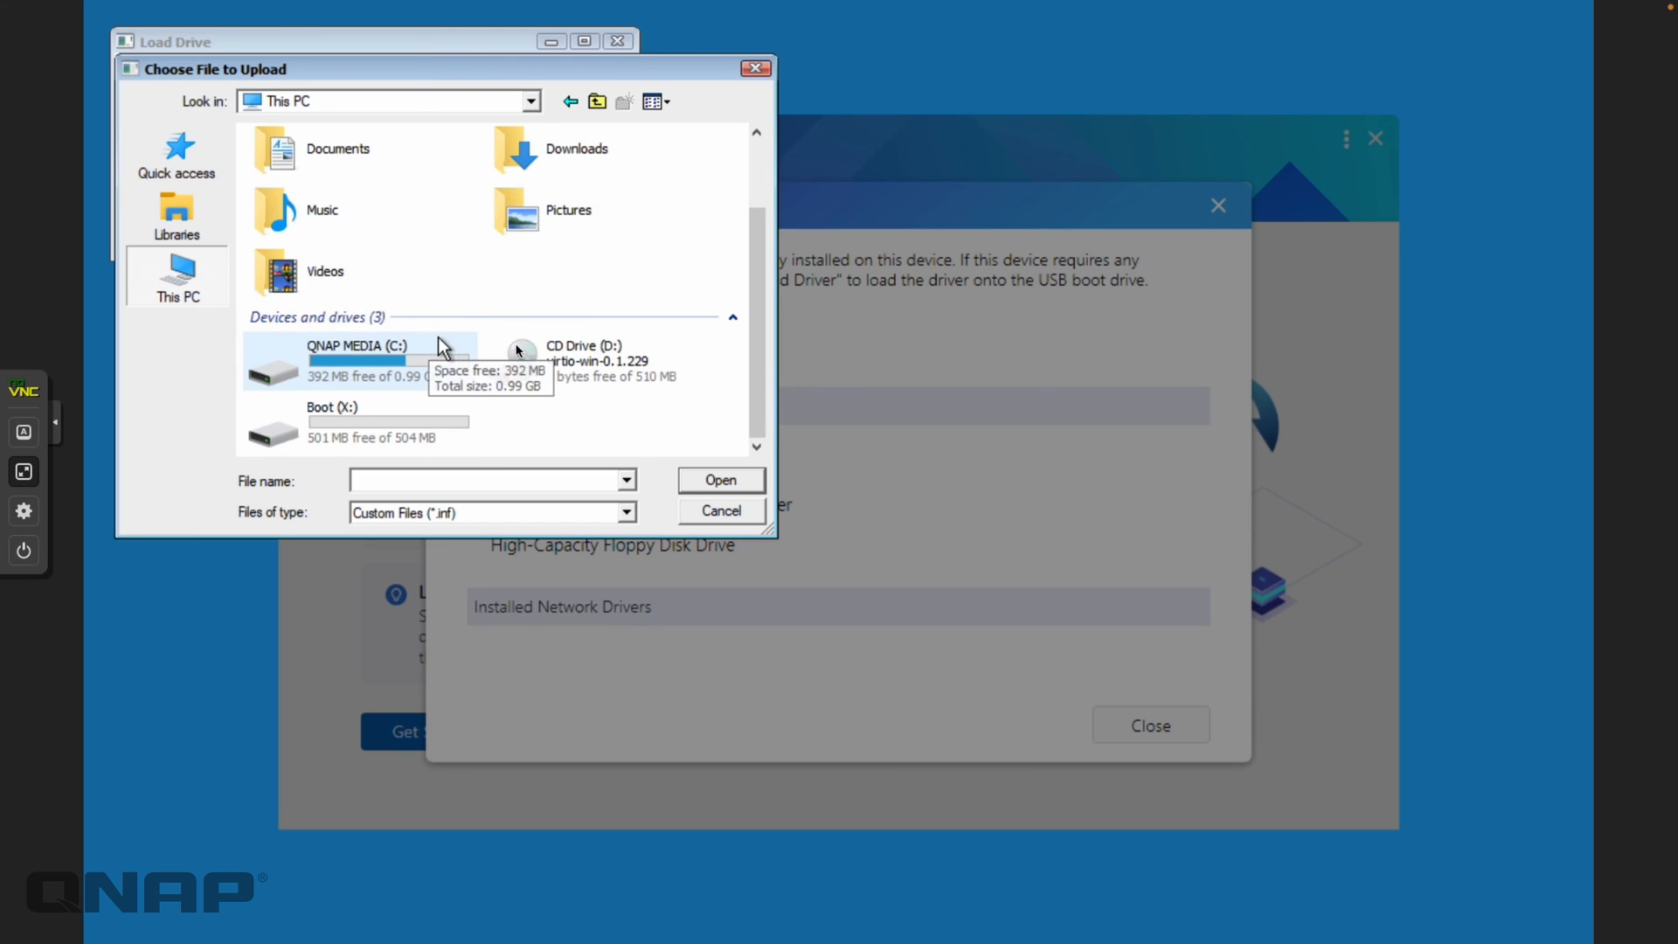
pyautogui.click(595, 363)
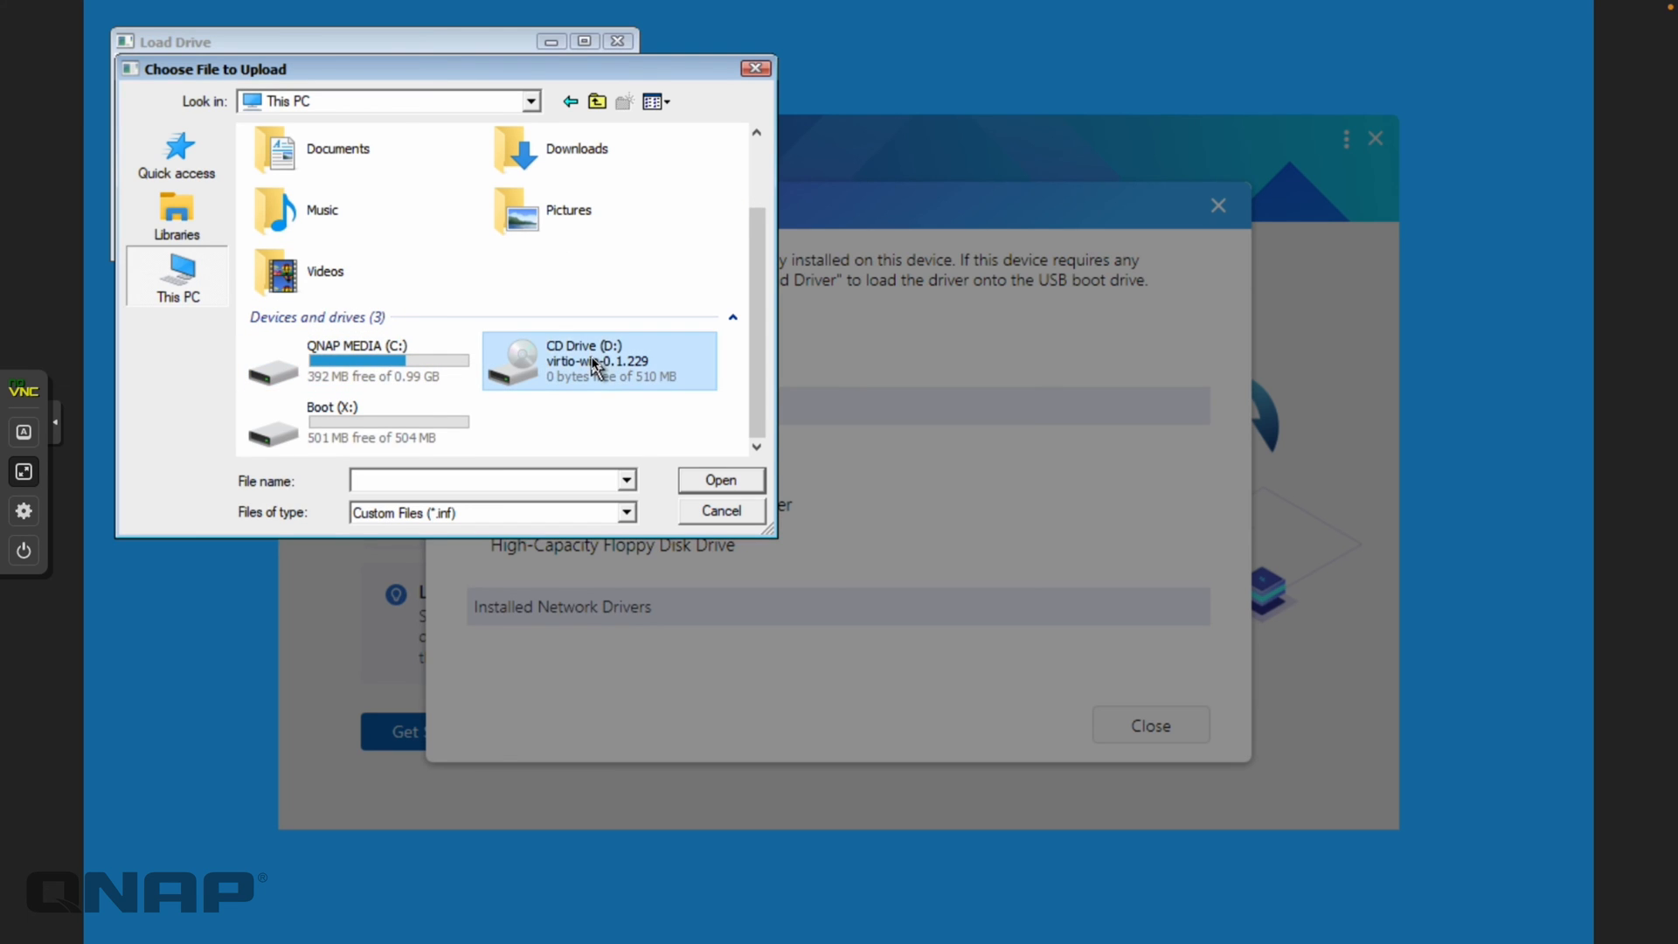
pyautogui.click(726, 484)
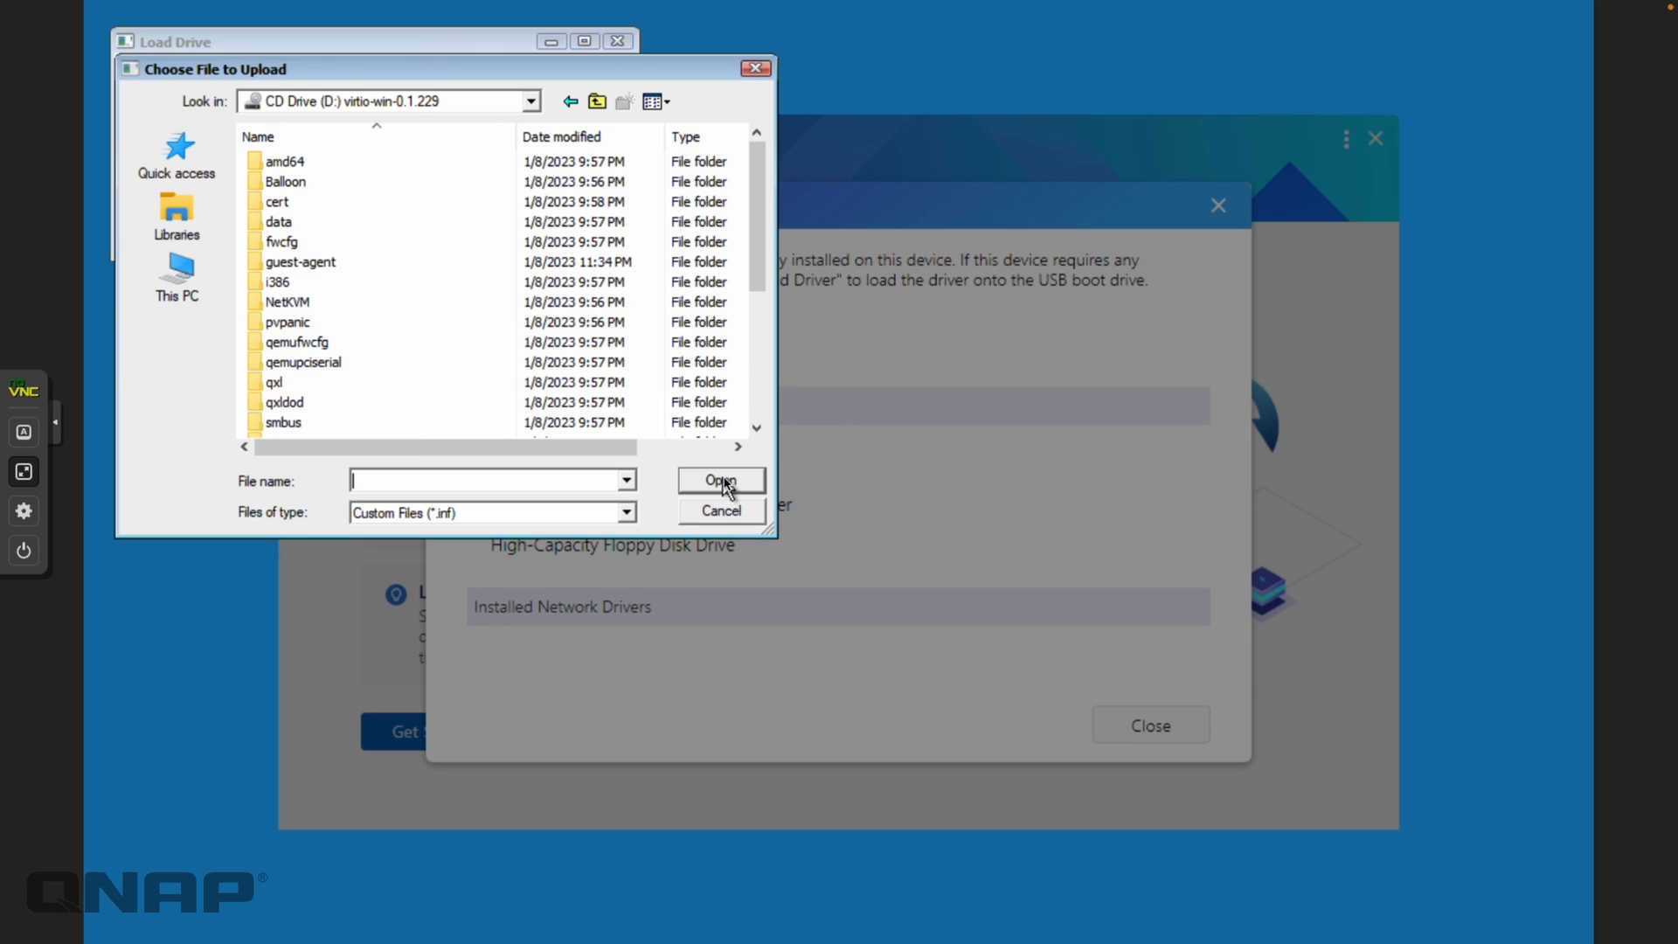
pyautogui.scroll(-2, 357, 277)
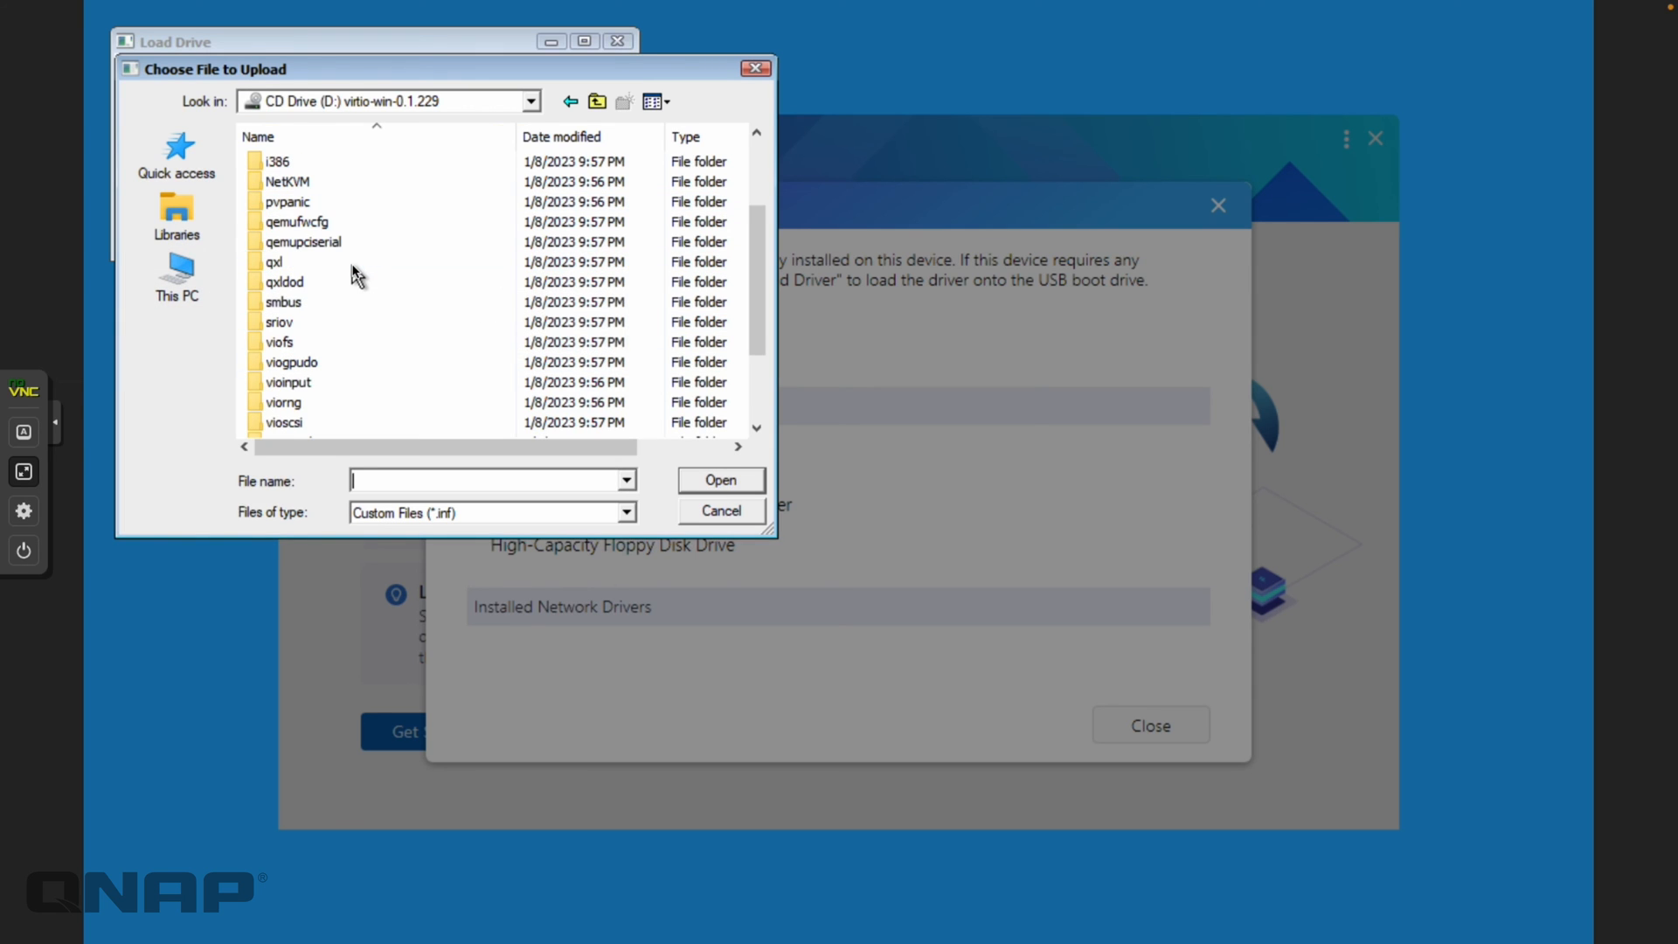
# Select netkvm.inf from D:\NetKVM\w11\amd64 and install it onto the boot drive
pyautogui.click(315, 182)
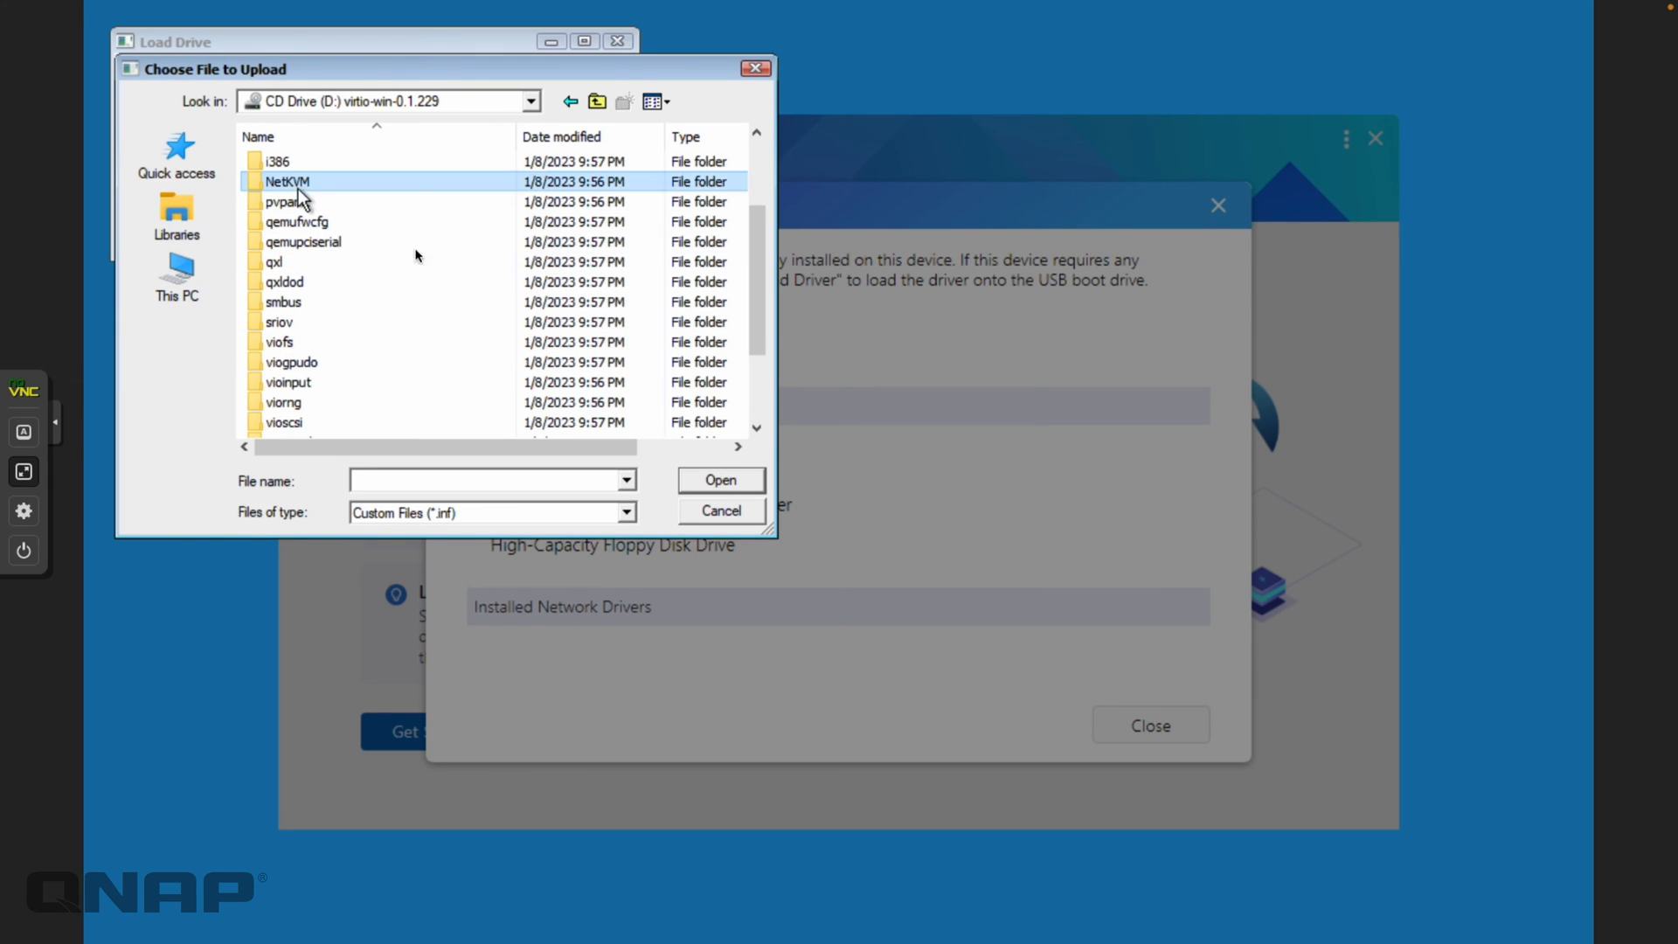
pyautogui.click(704, 481)
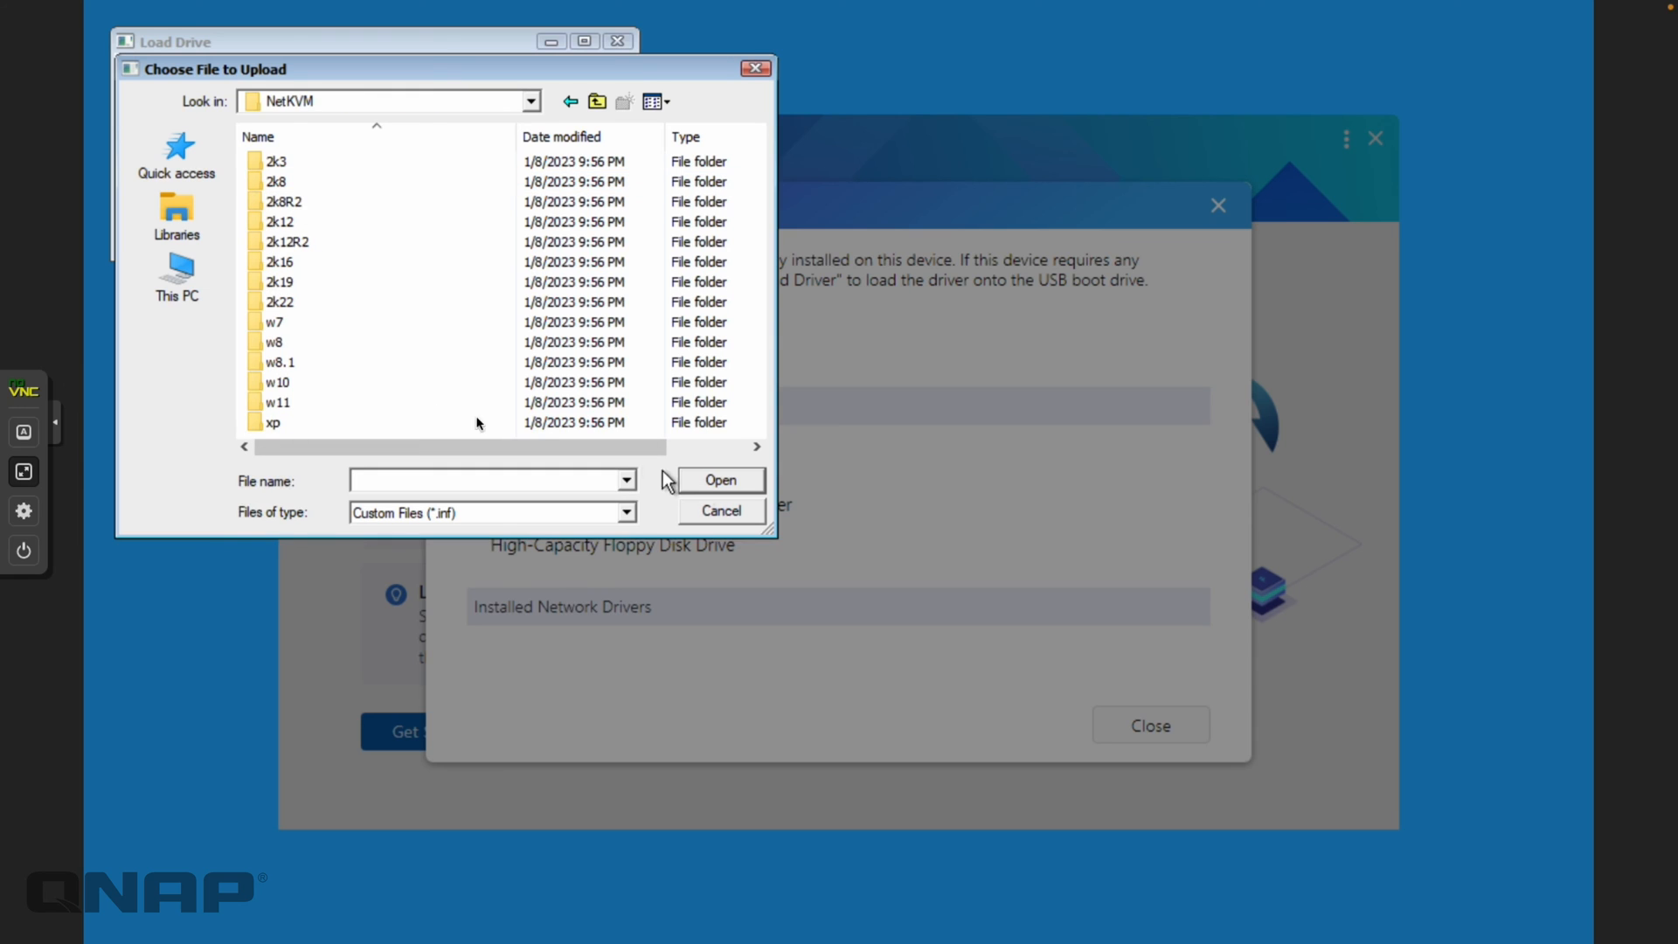
pyautogui.doubleClick(288, 403)
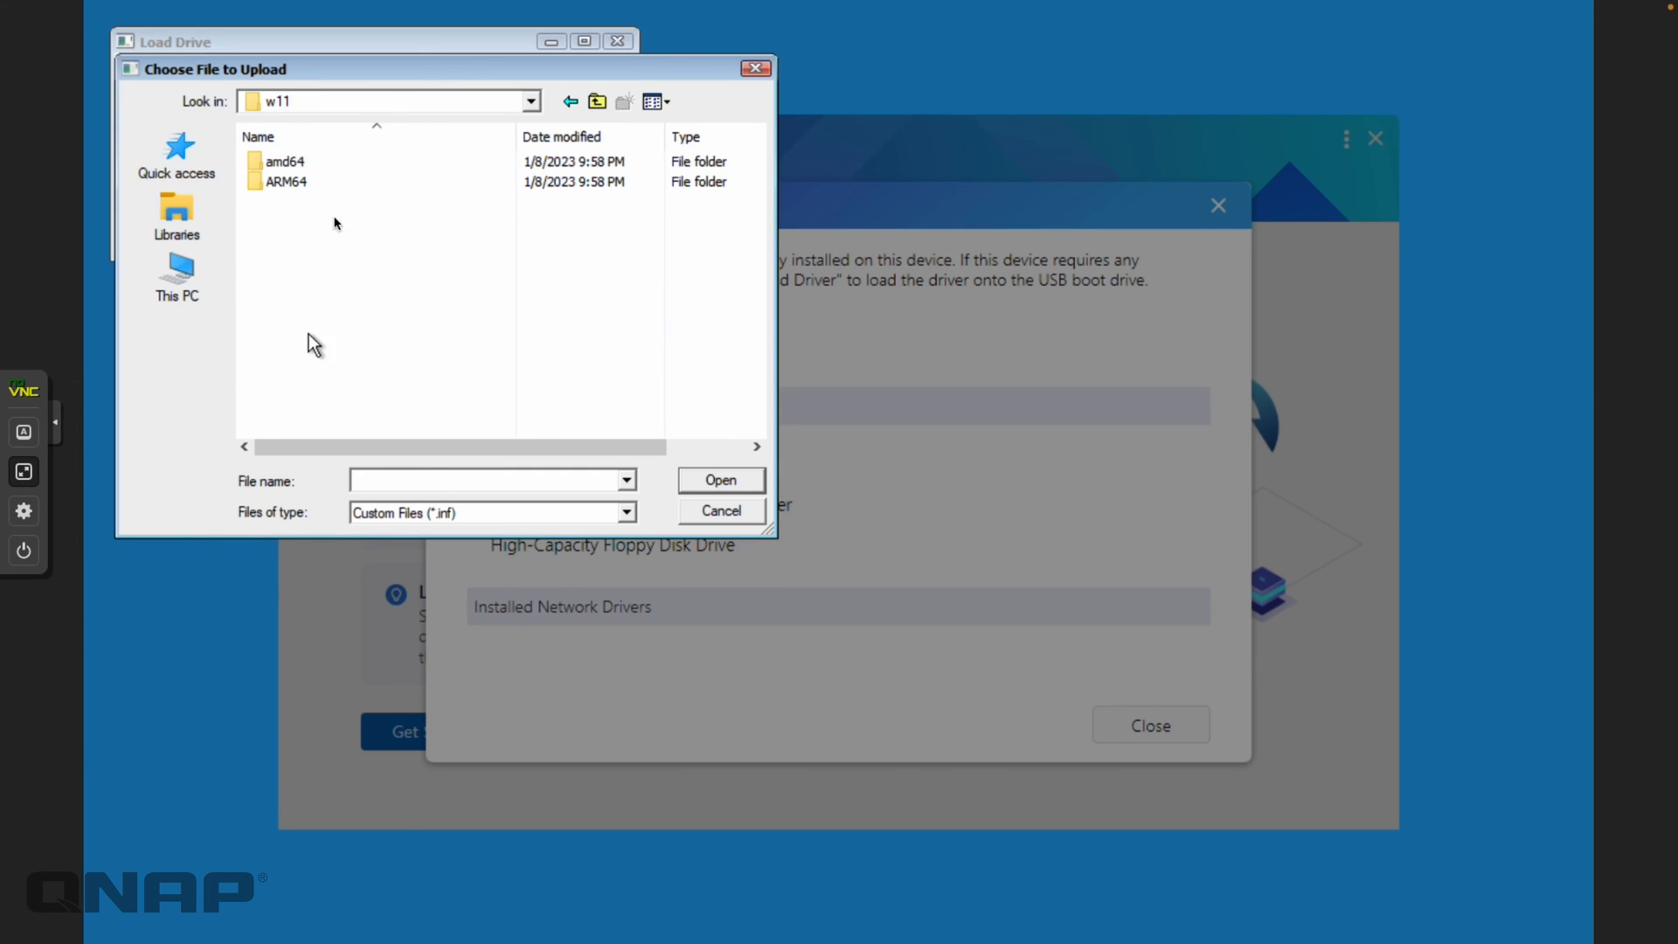
pyautogui.doubleClick(299, 165)
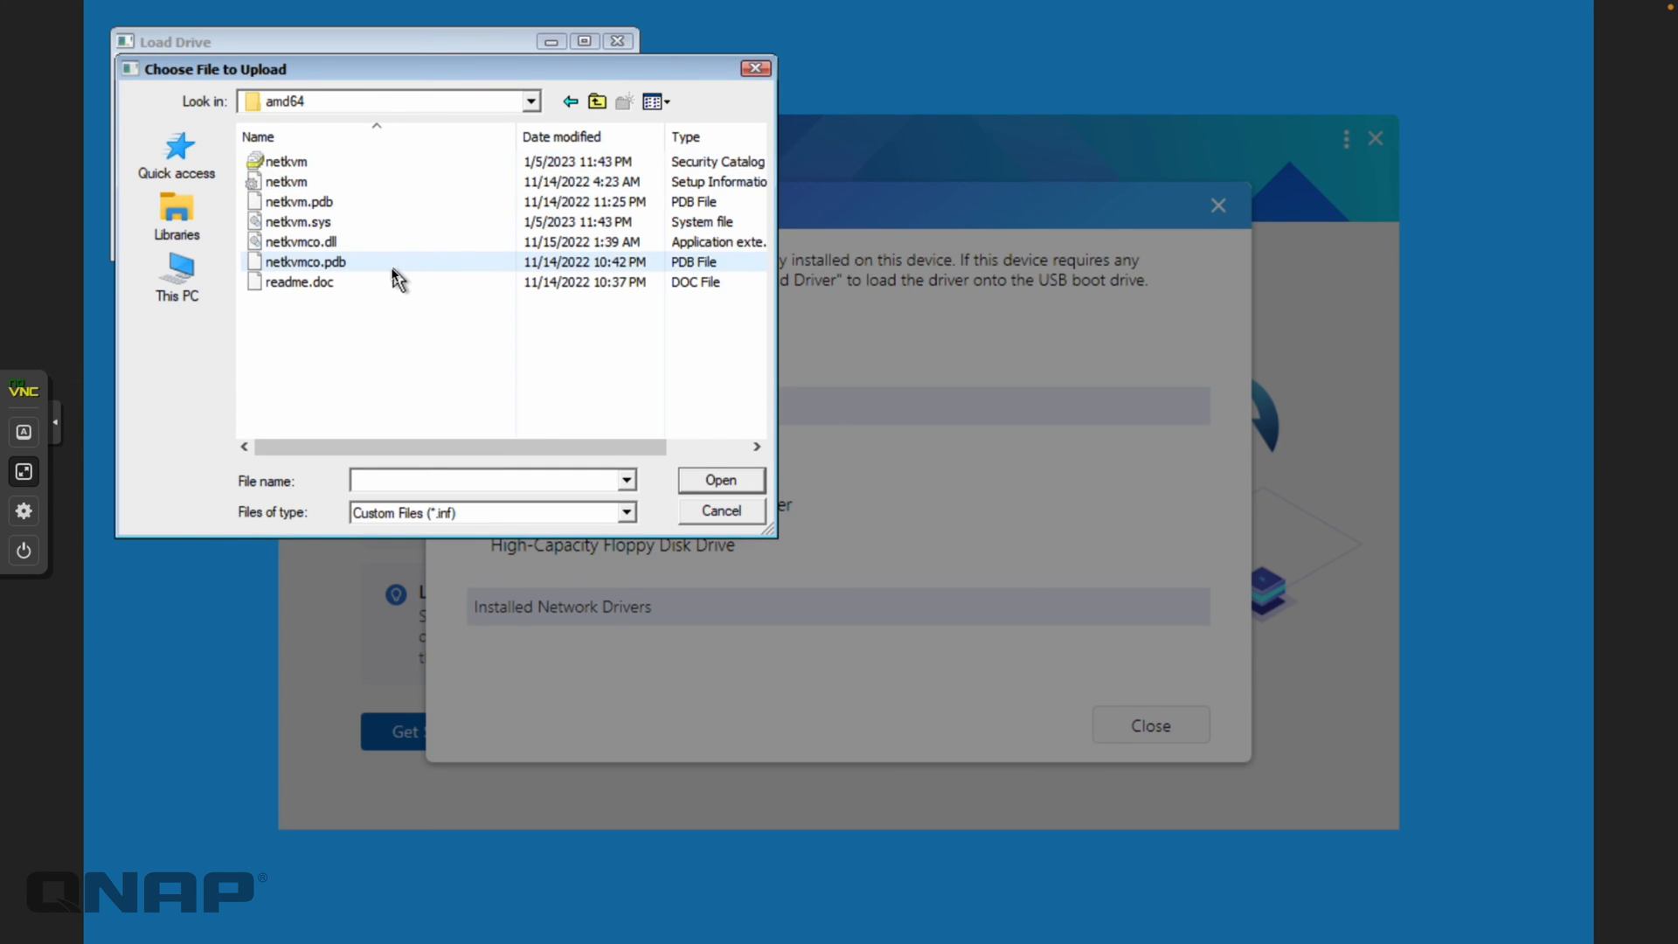
pyautogui.click(281, 182)
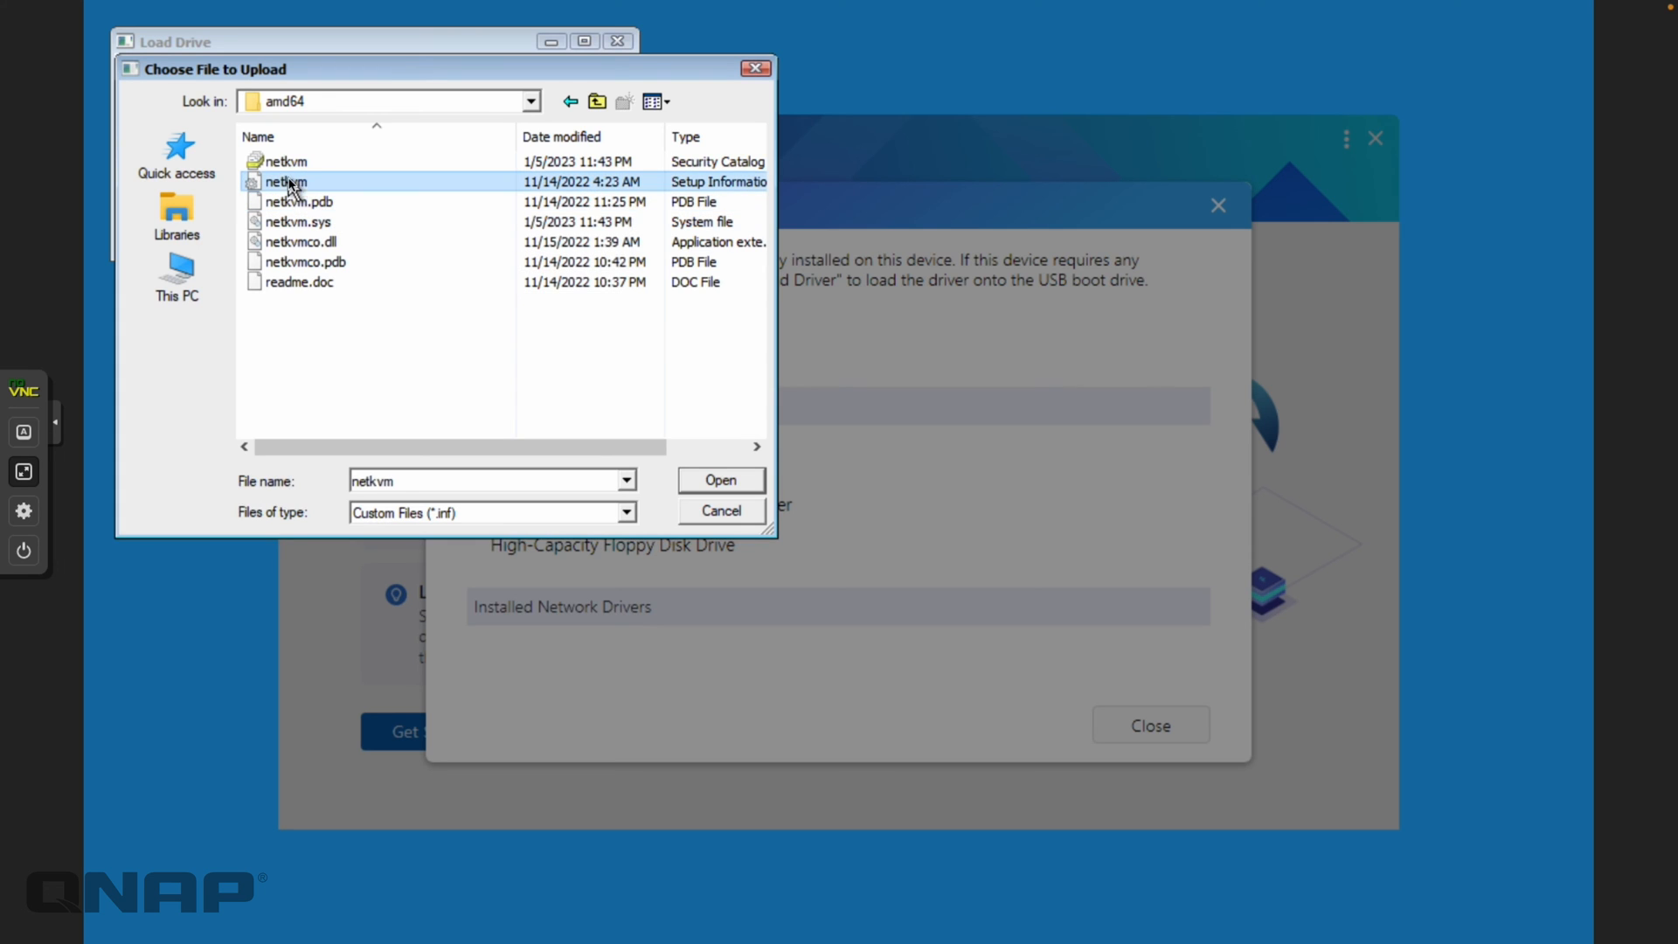
pyautogui.click(721, 480)
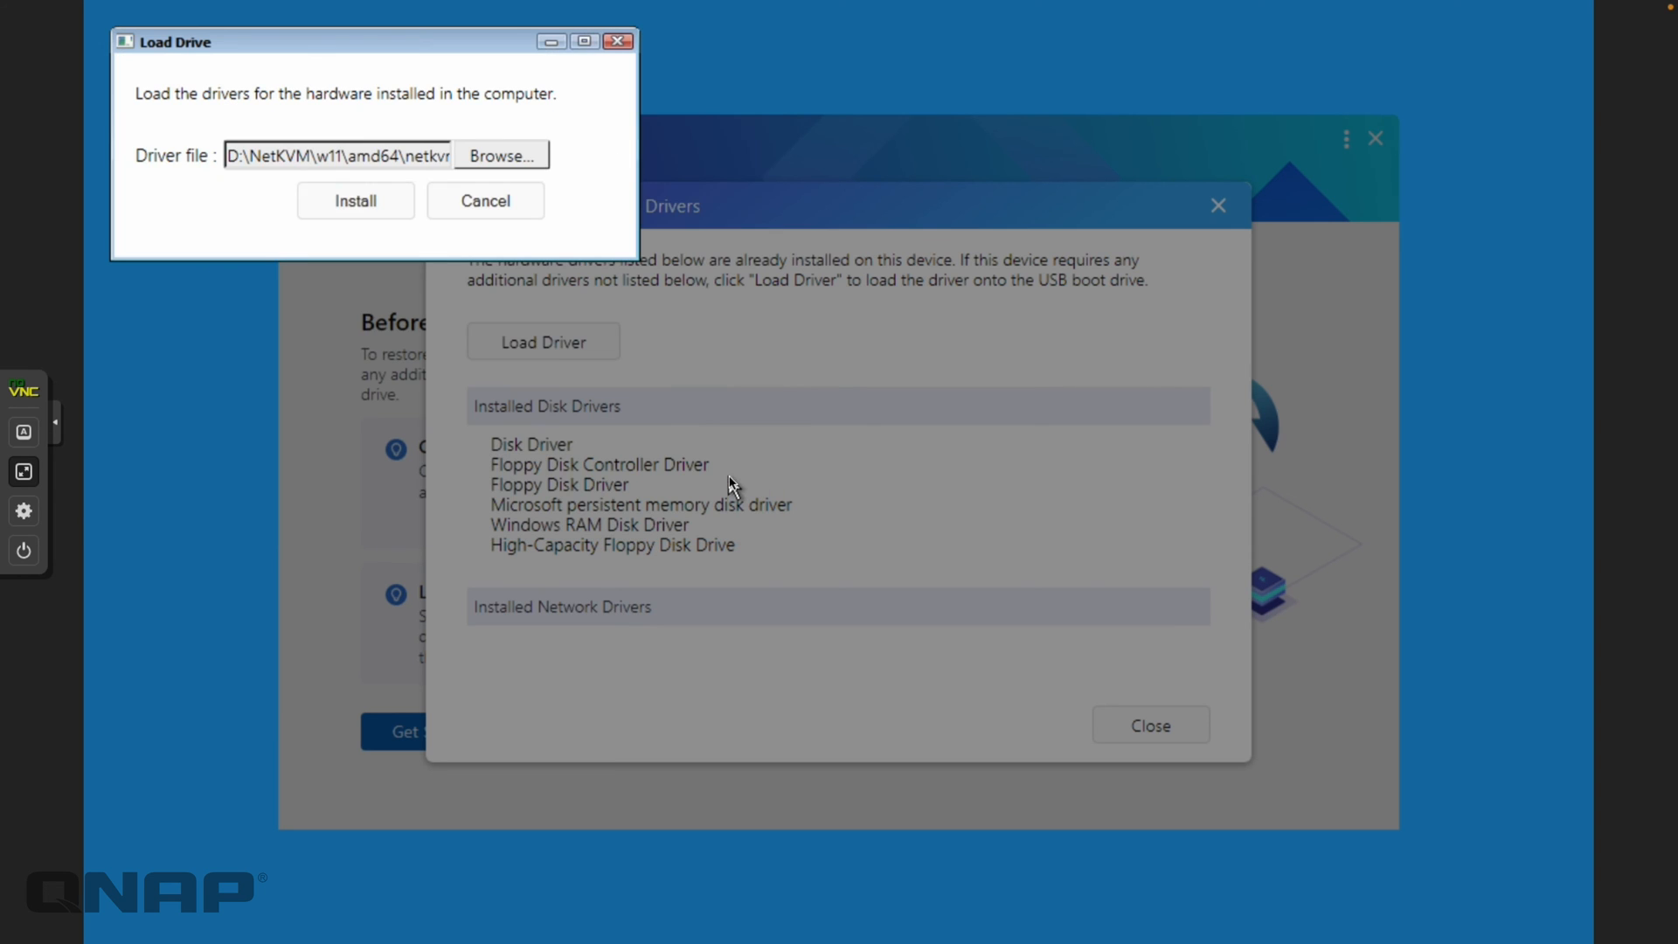
pyautogui.click(356, 213)
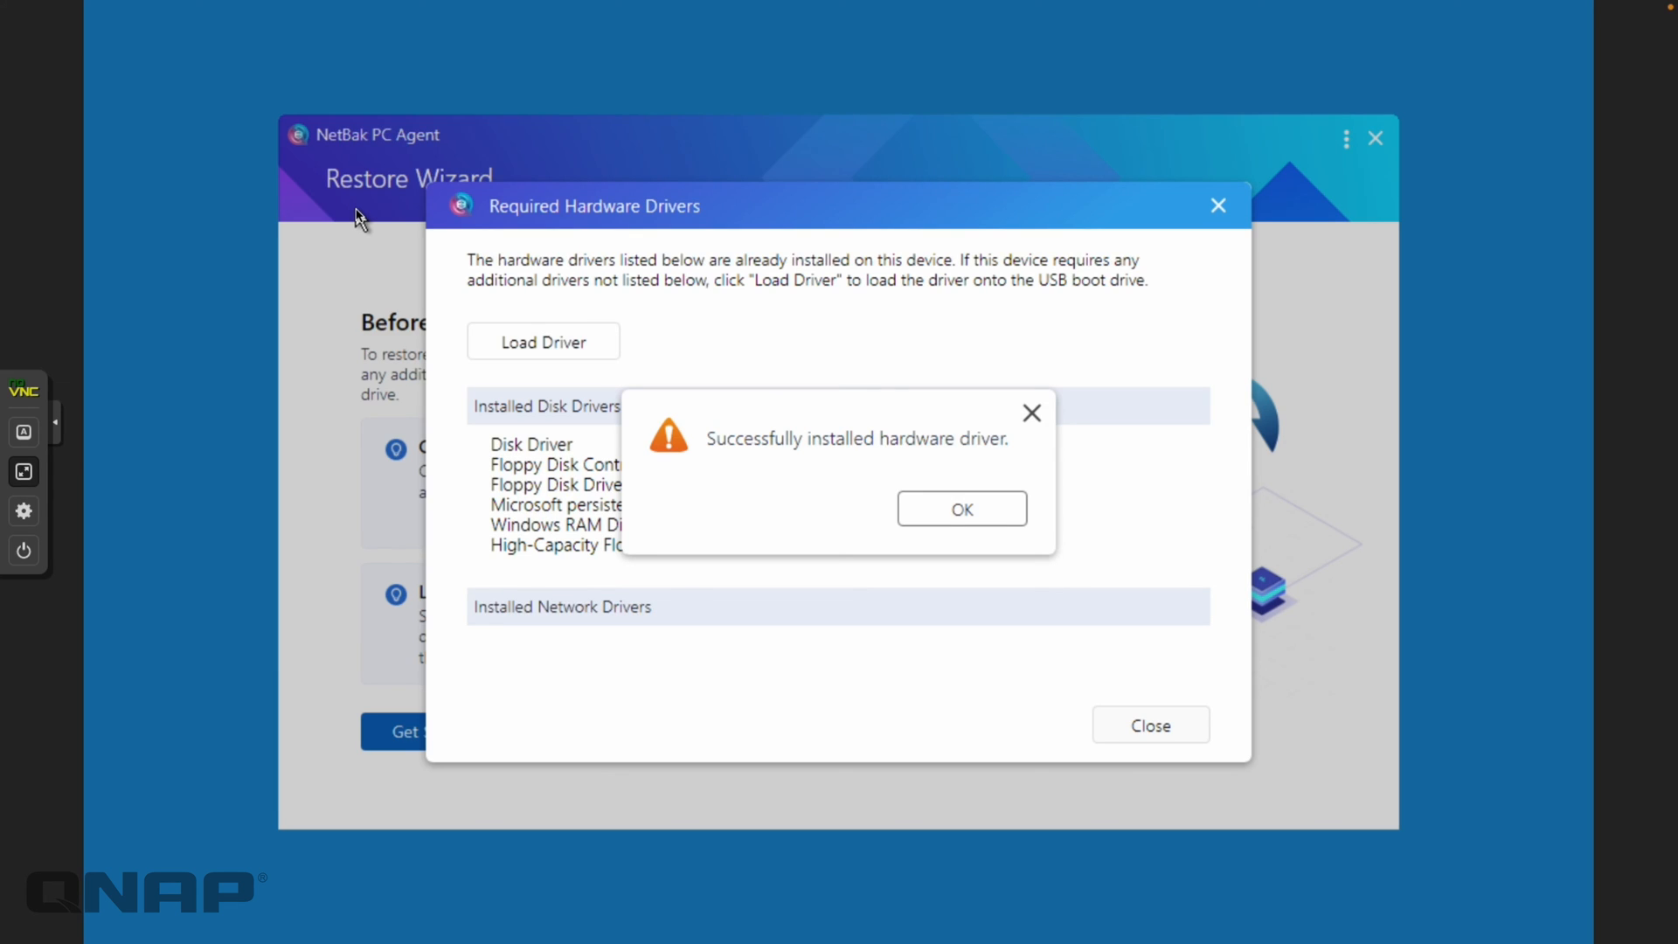
pyautogui.click(969, 511)
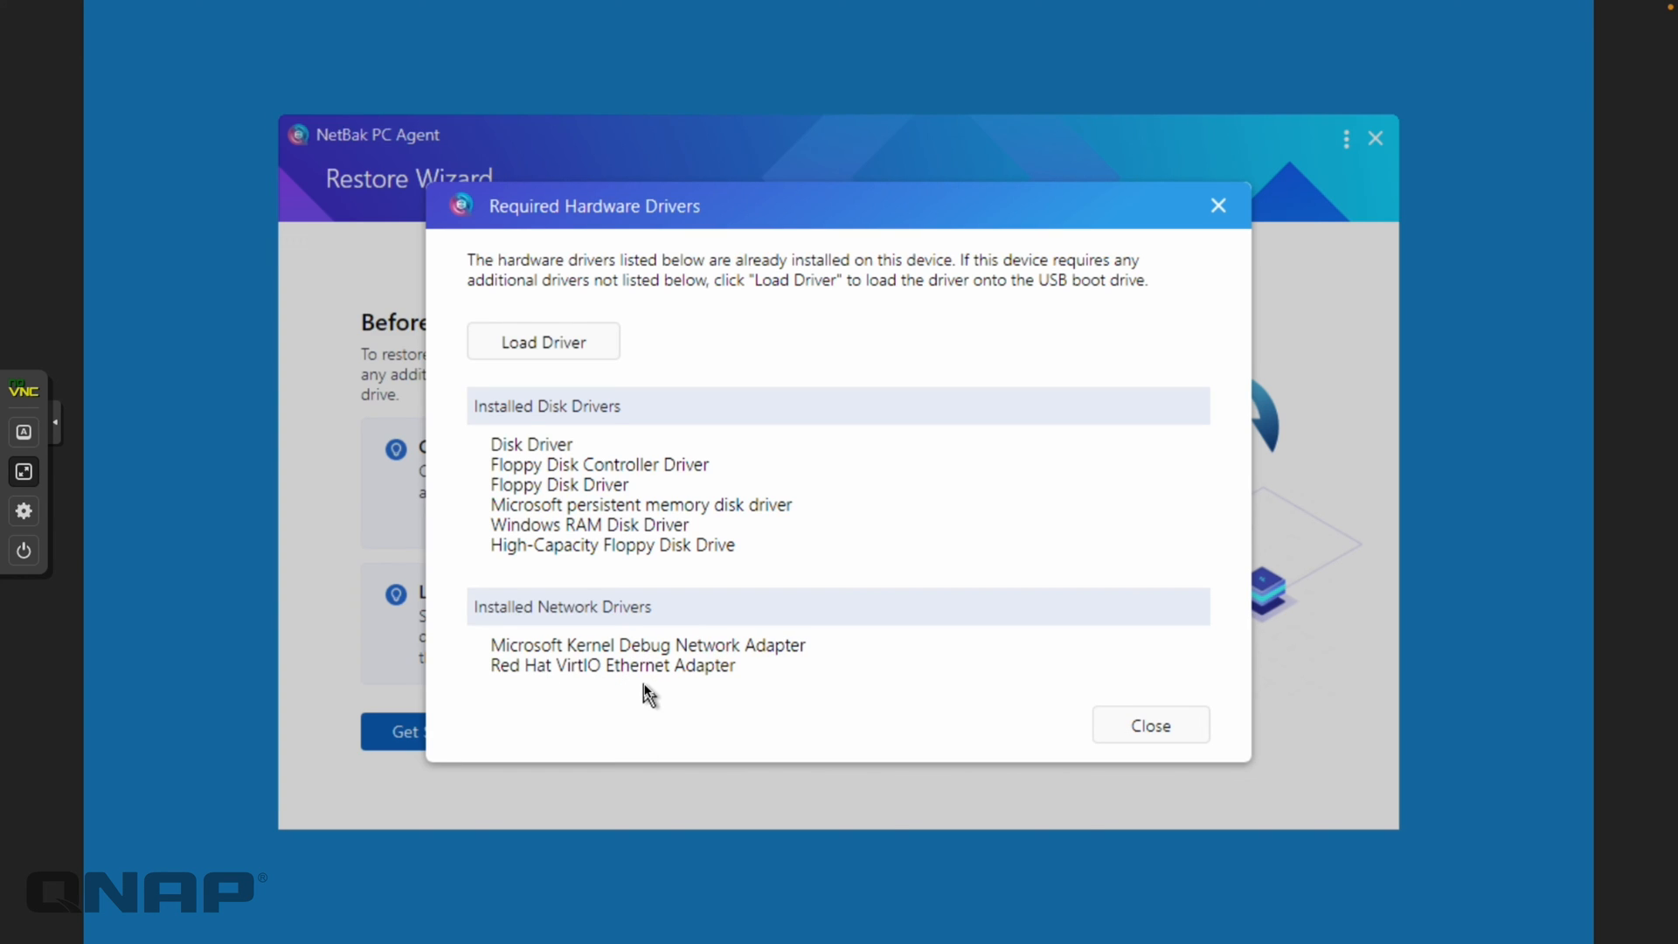
# Start loading another driver and browse into the virtio CD drive
pyautogui.click(551, 353)
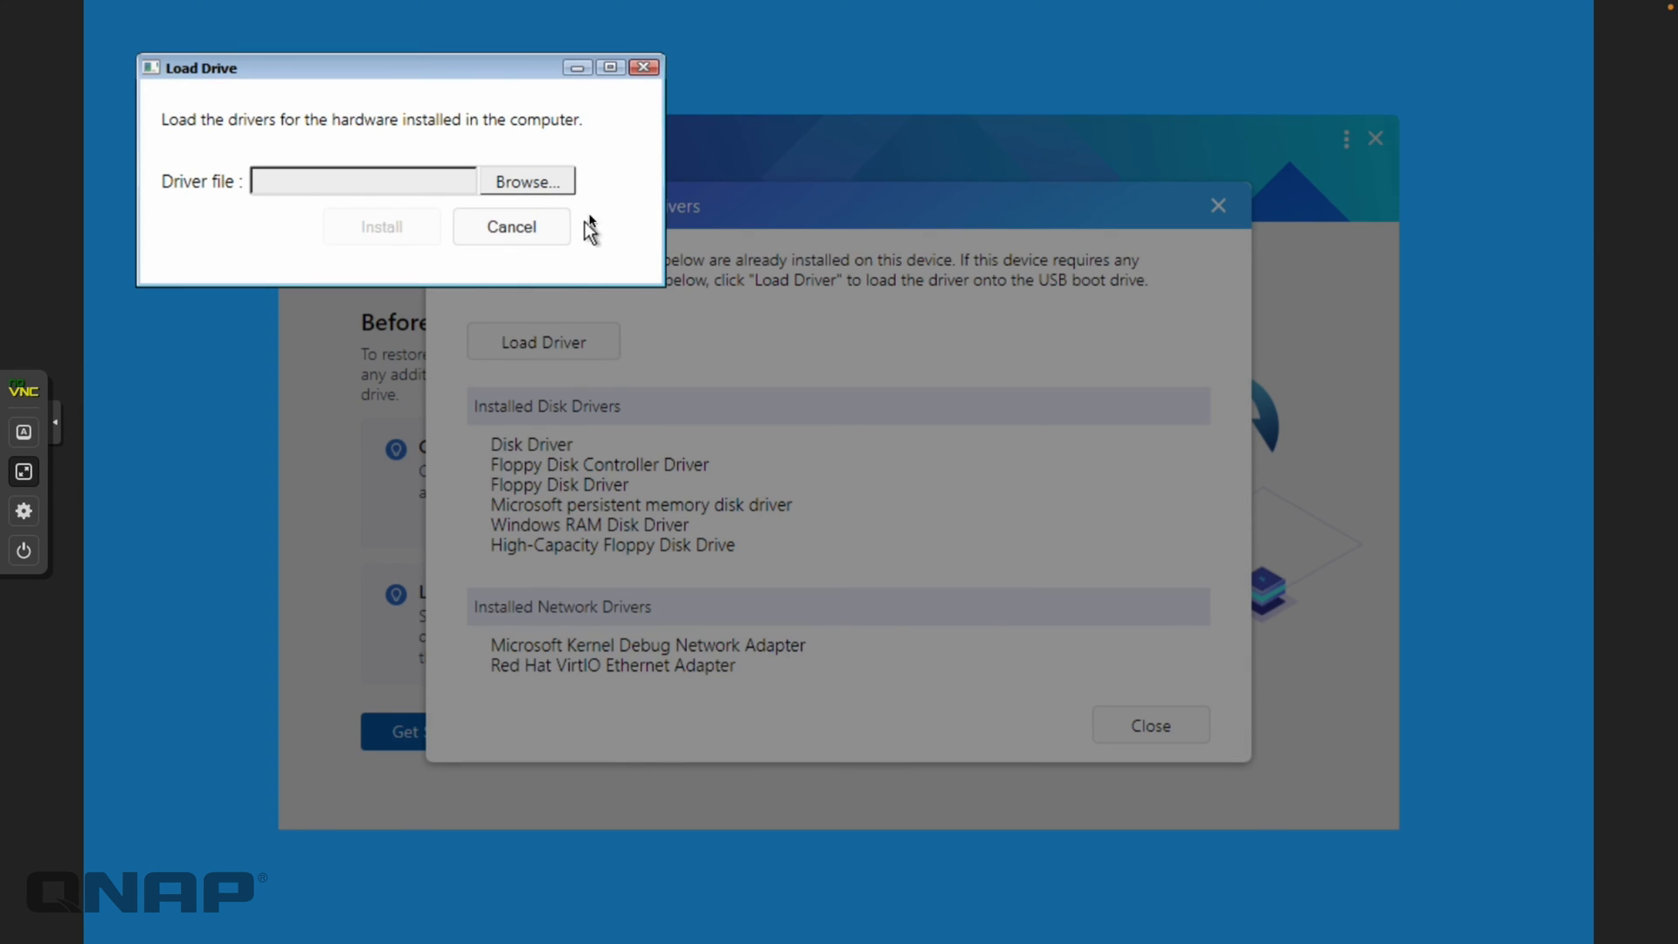
pyautogui.click(523, 187)
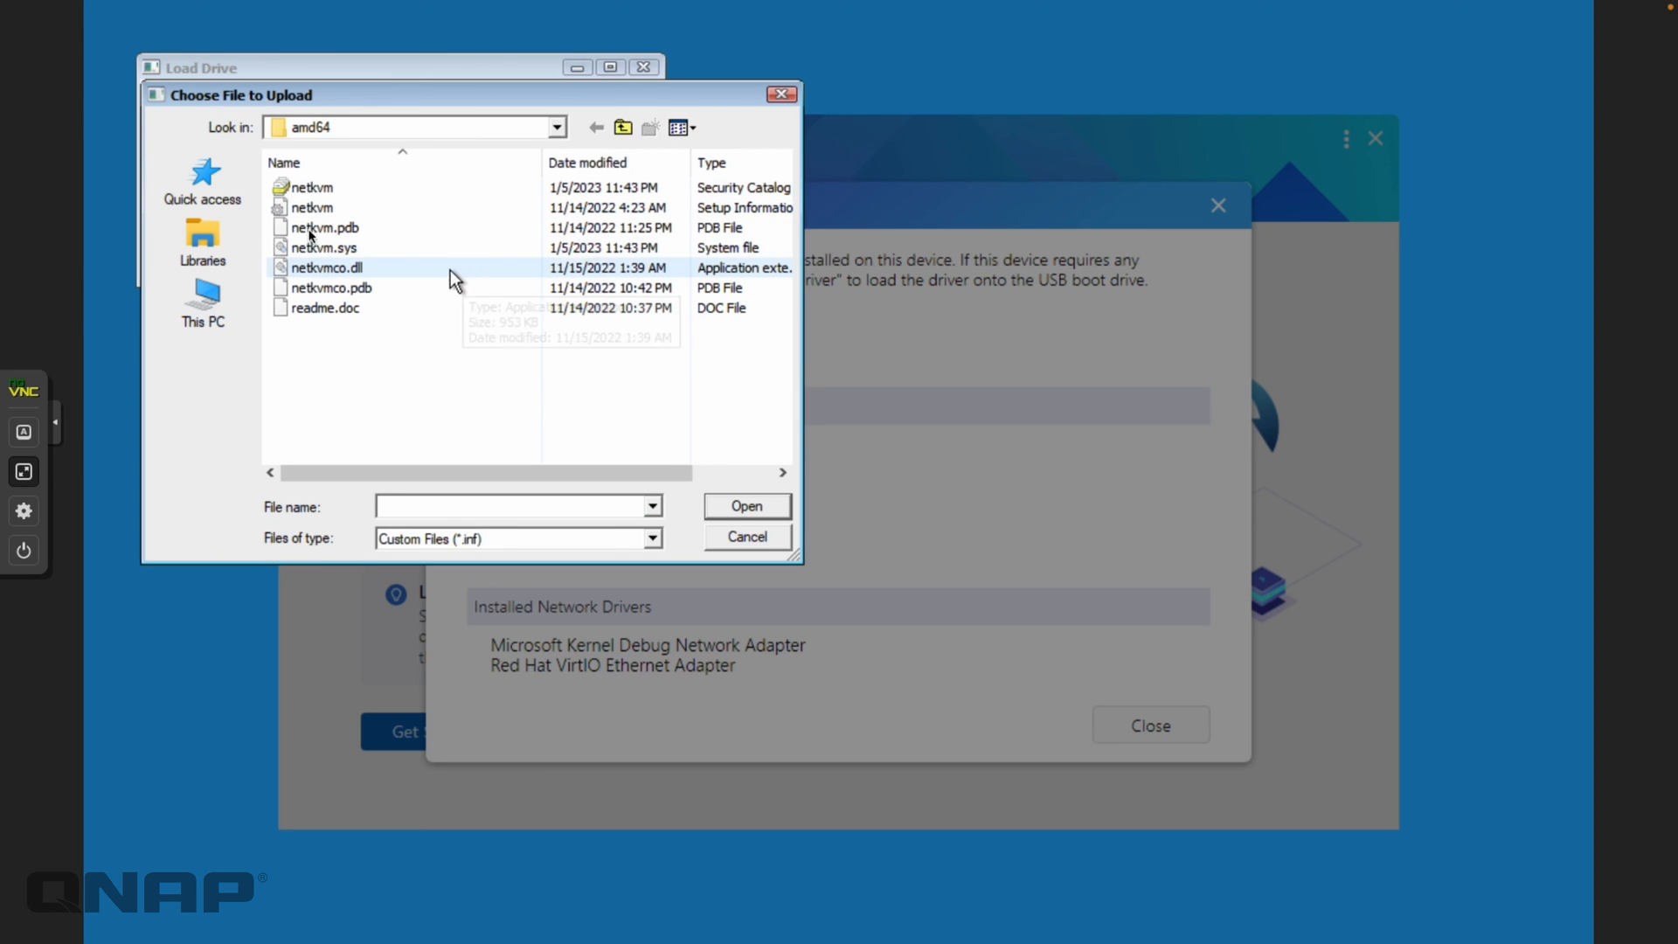
pyautogui.click(208, 301)
pyautogui.doubleClick(579, 435)
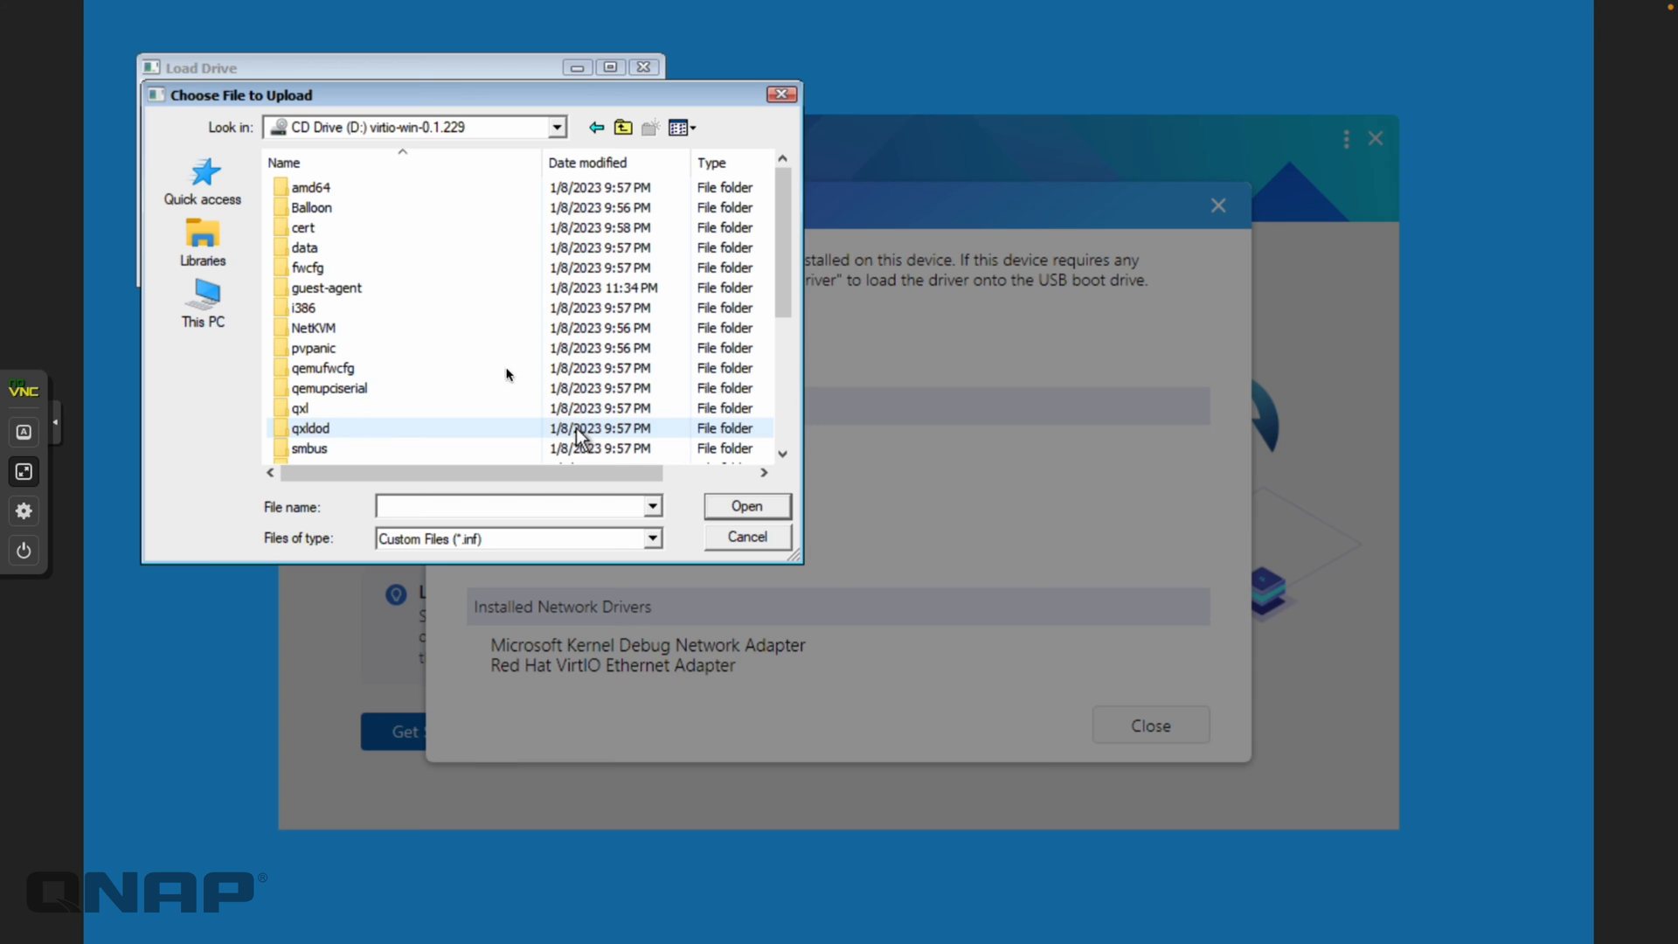
pyautogui.scroll(-1, 367, 330)
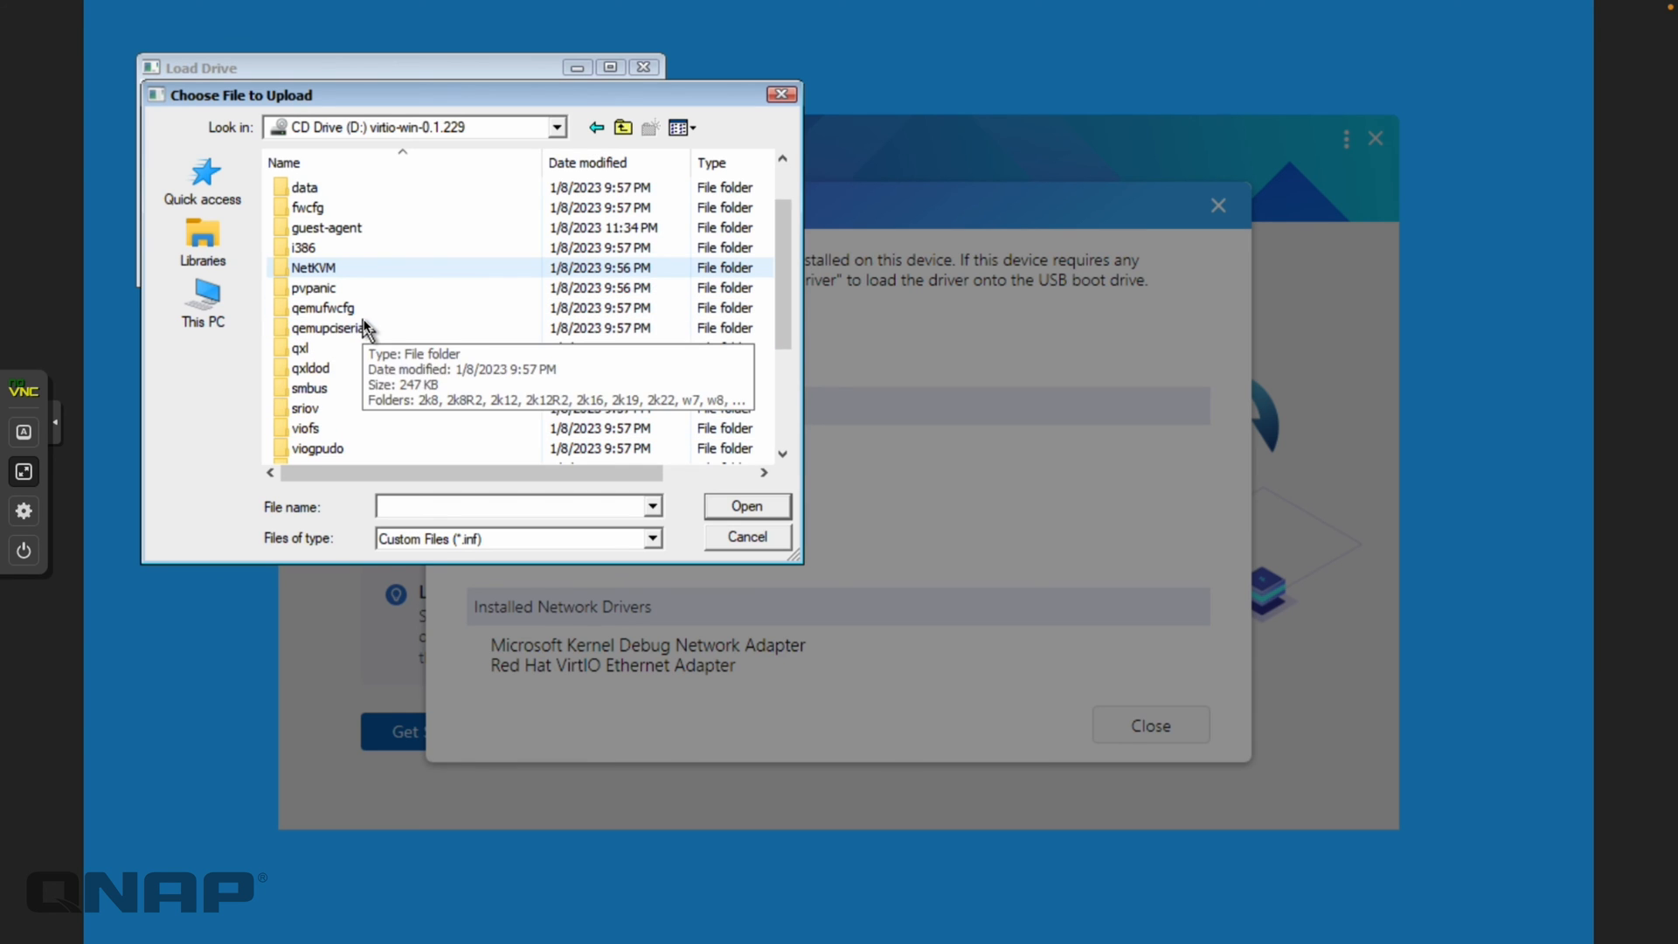
pyautogui.scroll(-3, 367, 330)
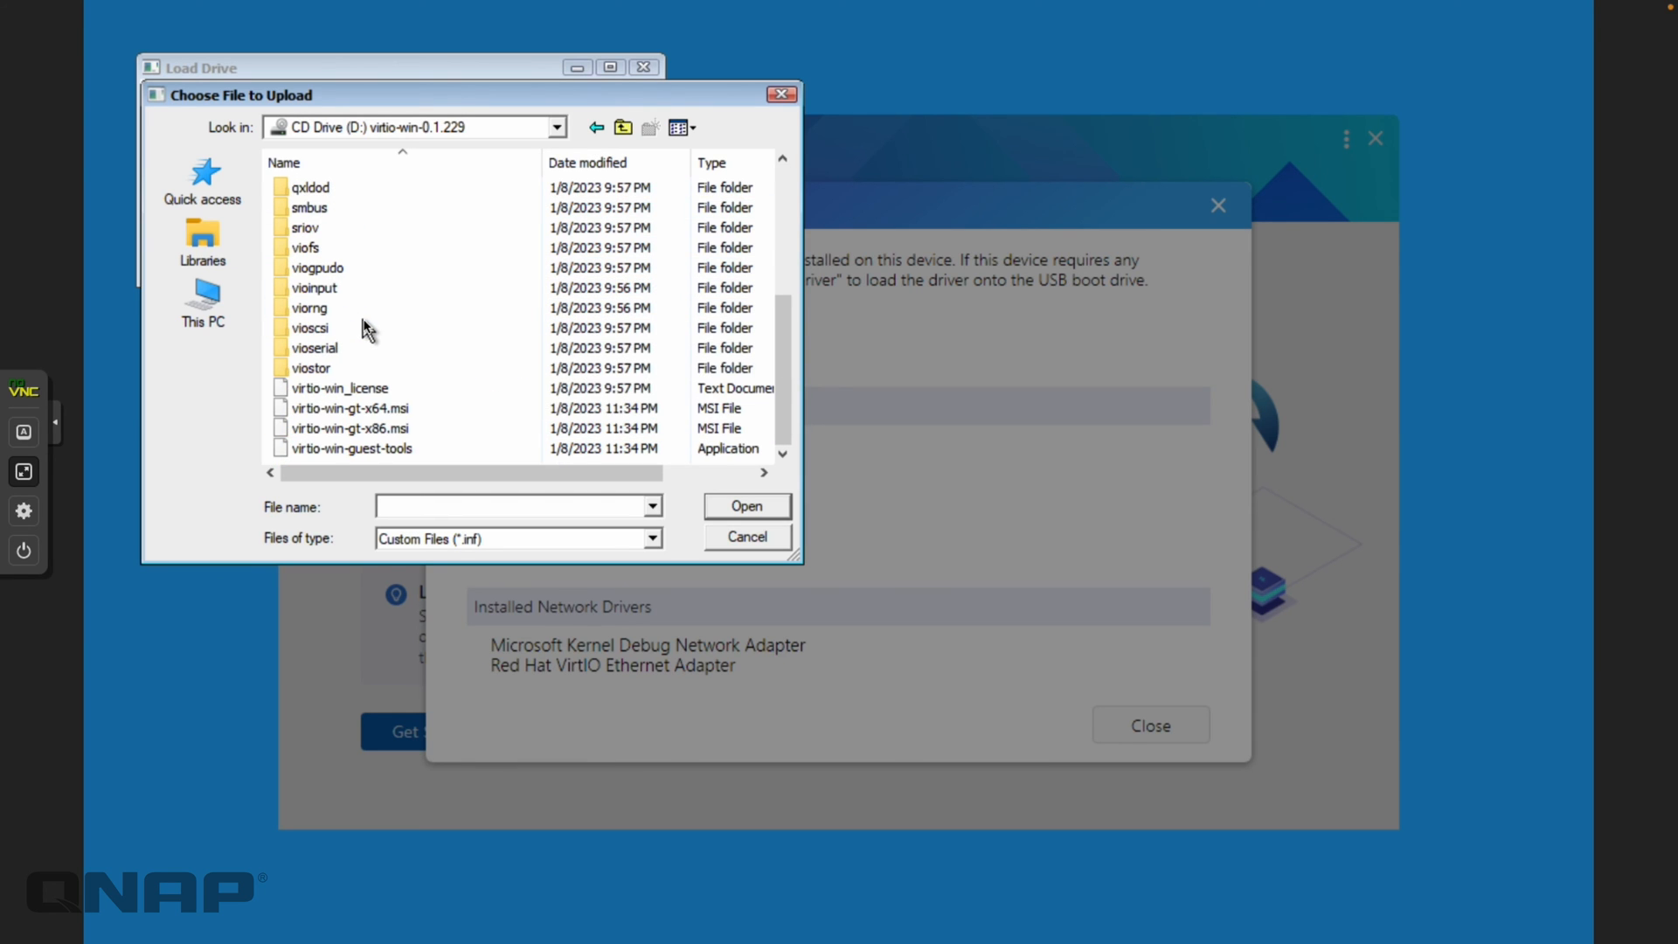
# Select vioscsi.inf from D:\vioscsi\w11\amd64 and install it onto the boot drive
pyautogui.doubleClick(329, 329)
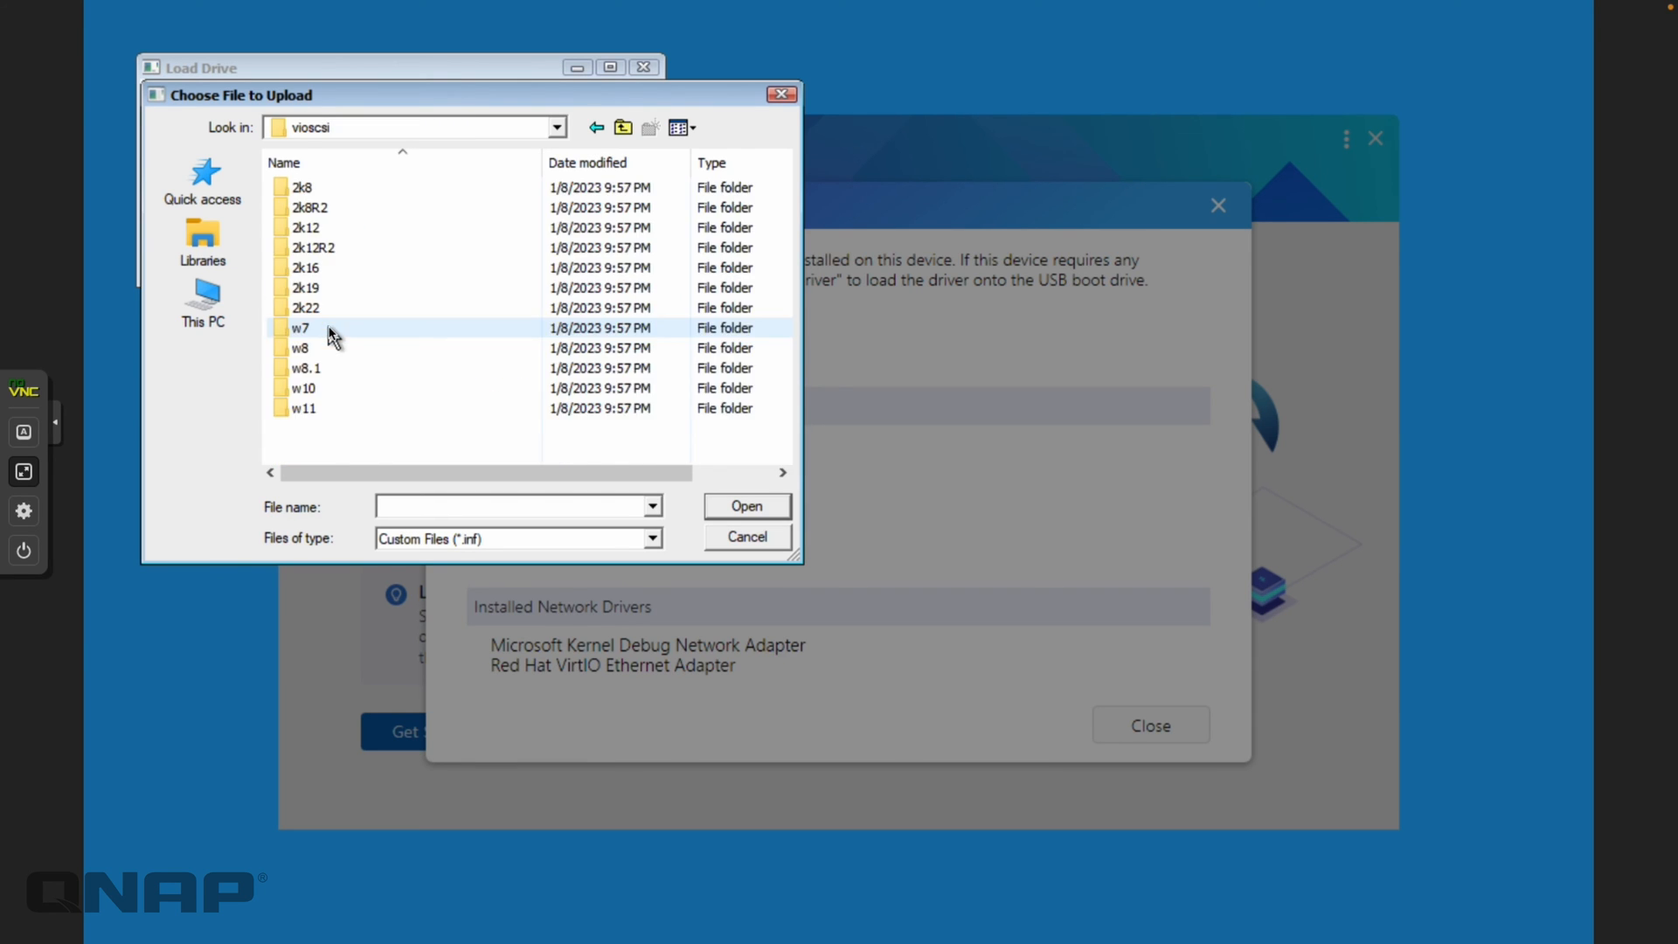
pyautogui.doubleClick(308, 413)
pyautogui.doubleClick(312, 187)
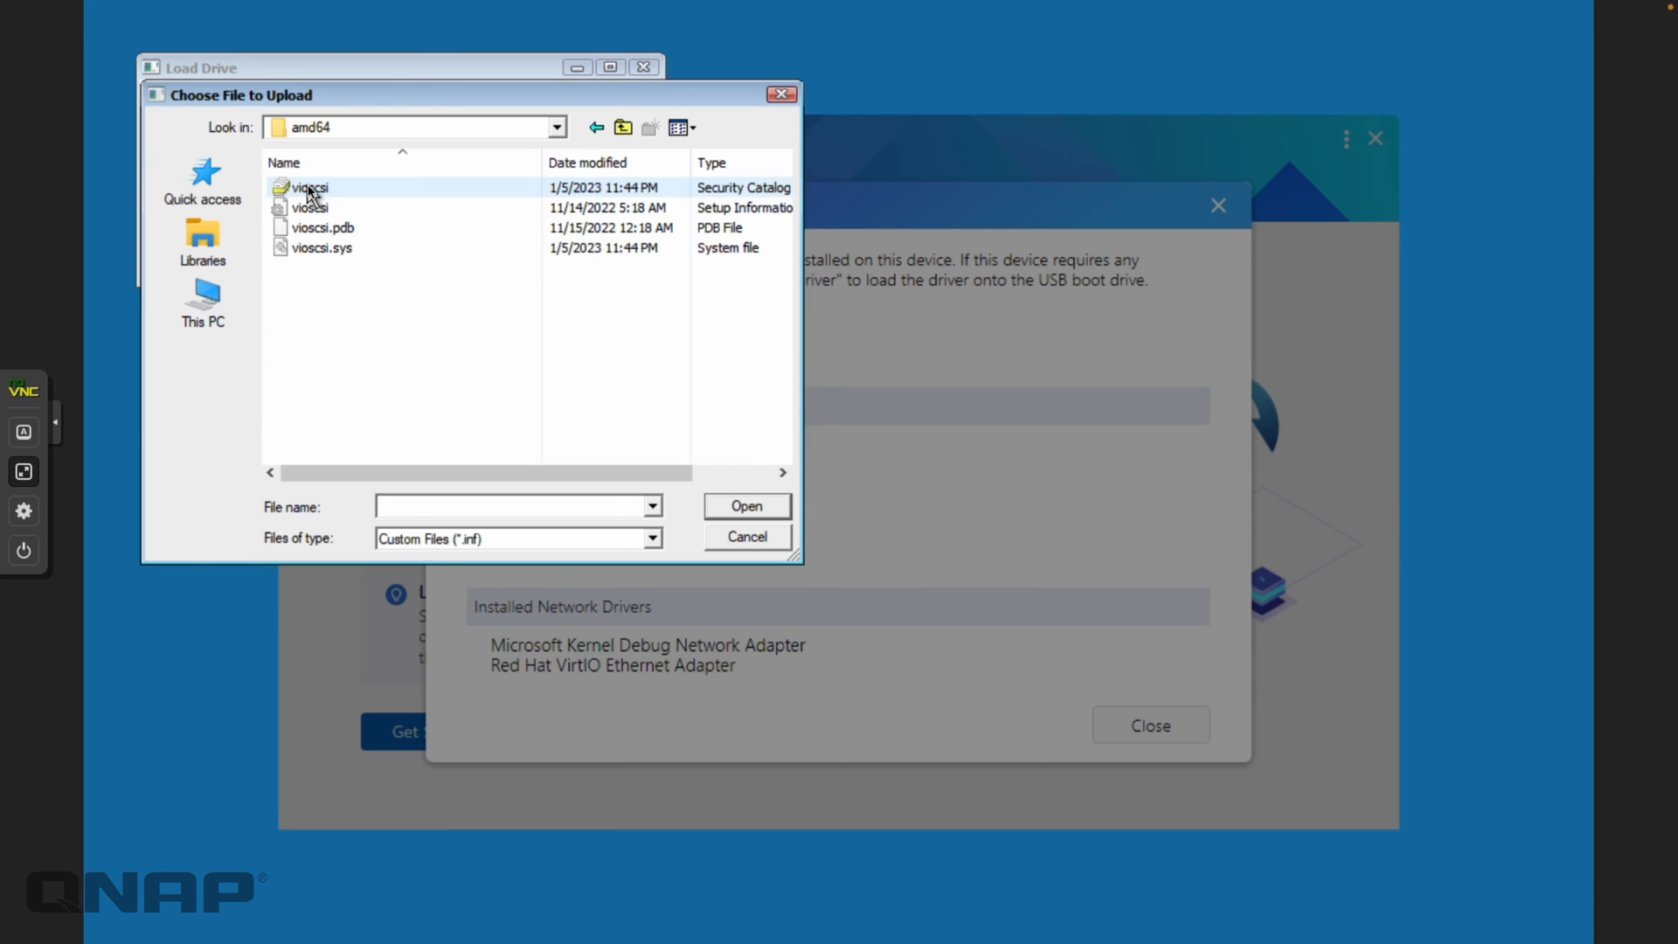
pyautogui.click(342, 211)
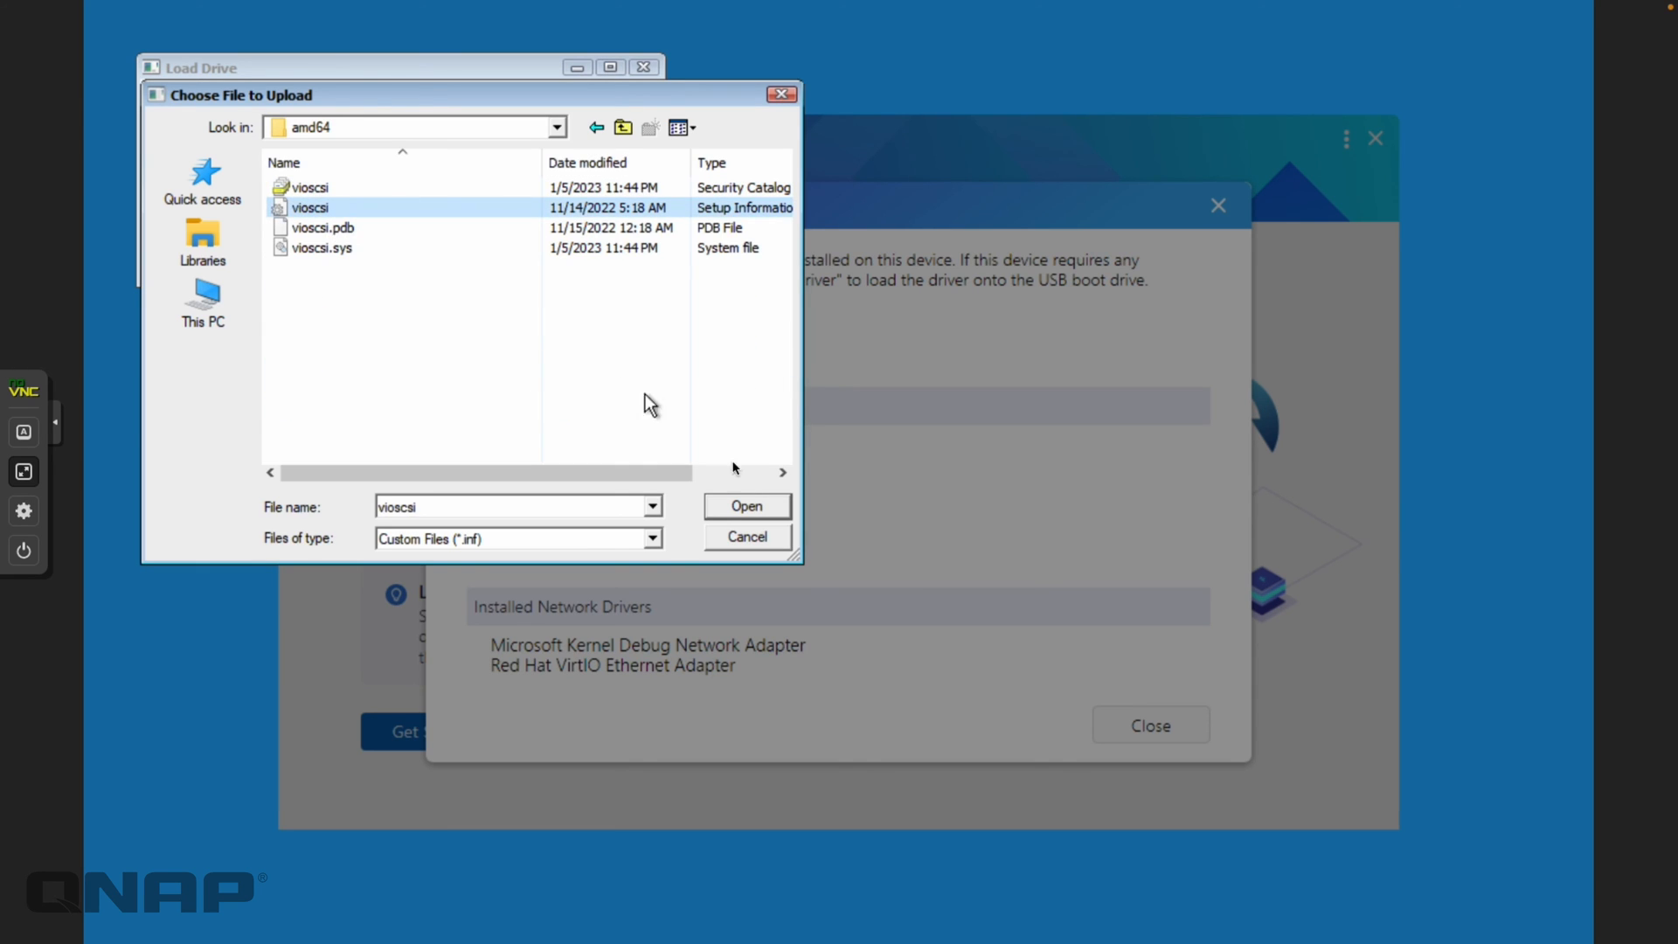
pyautogui.click(739, 509)
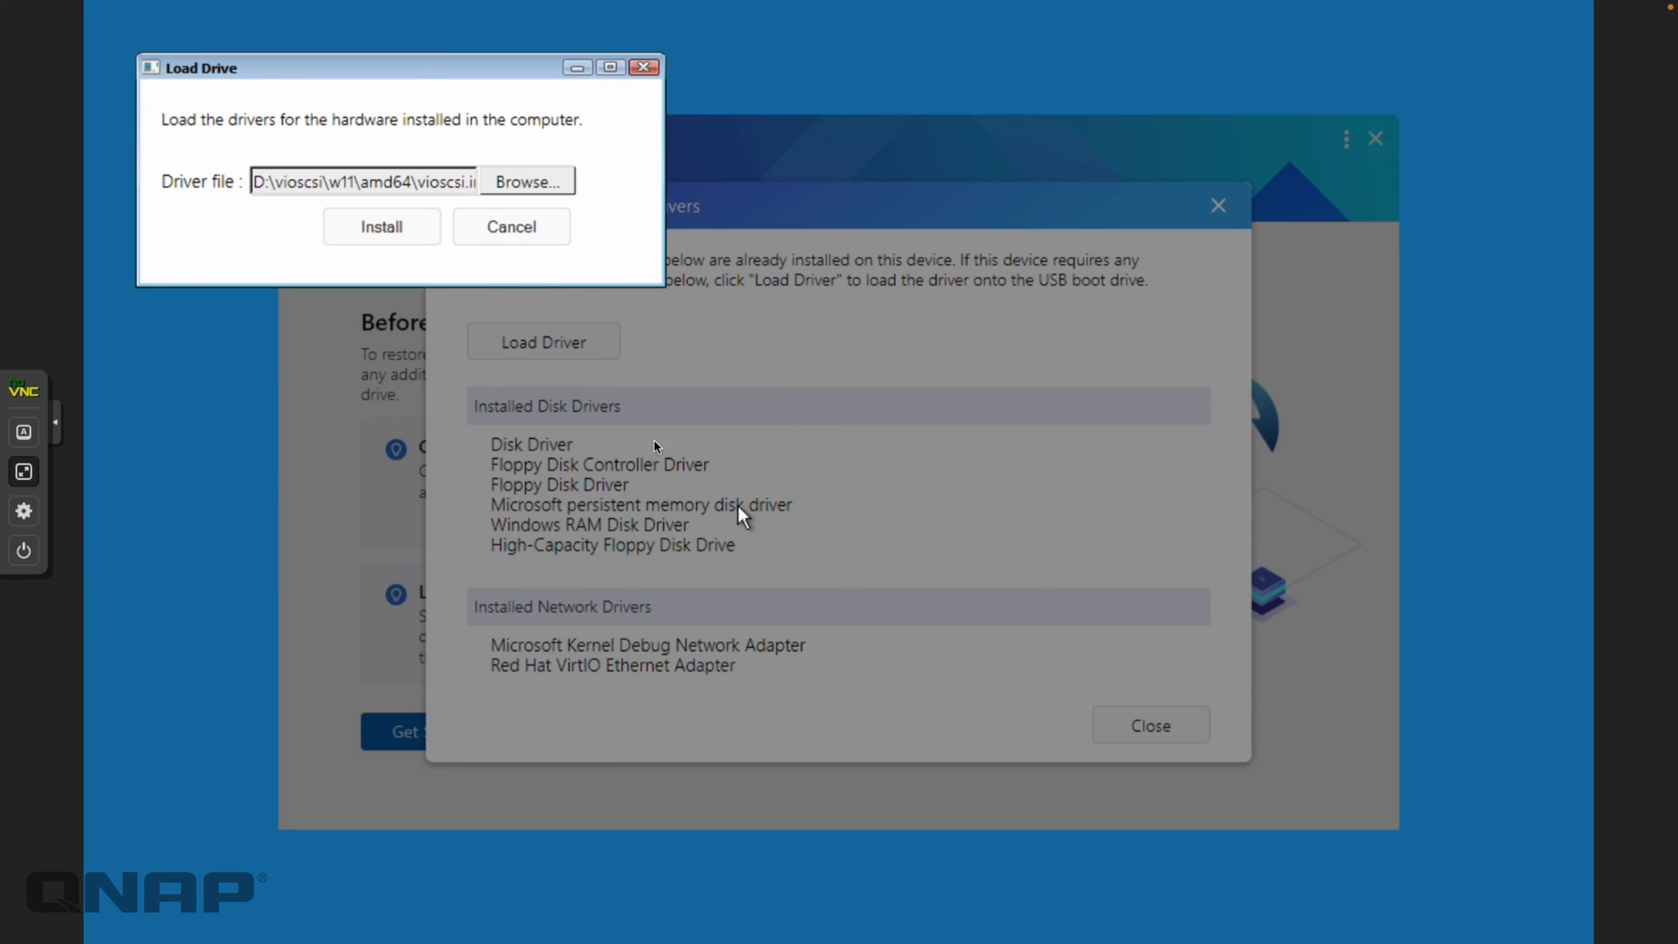
pyautogui.click(394, 233)
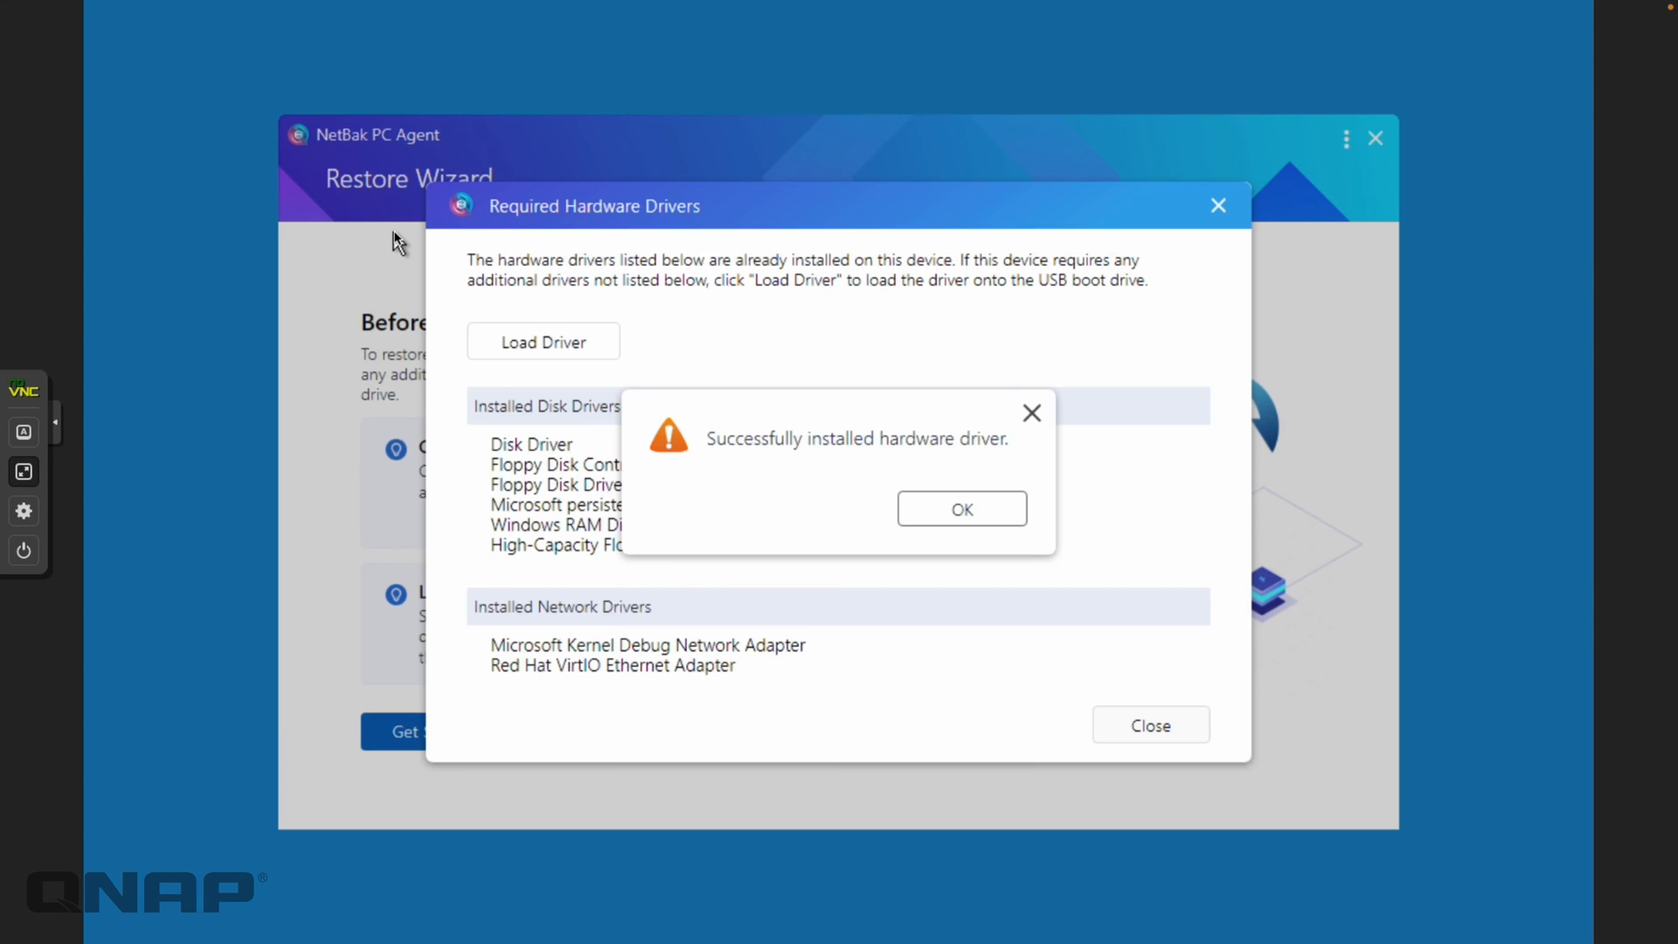
pyautogui.click(941, 523)
# Start loading a third driver and browse into the virtio CD drive
pyautogui.click(561, 354)
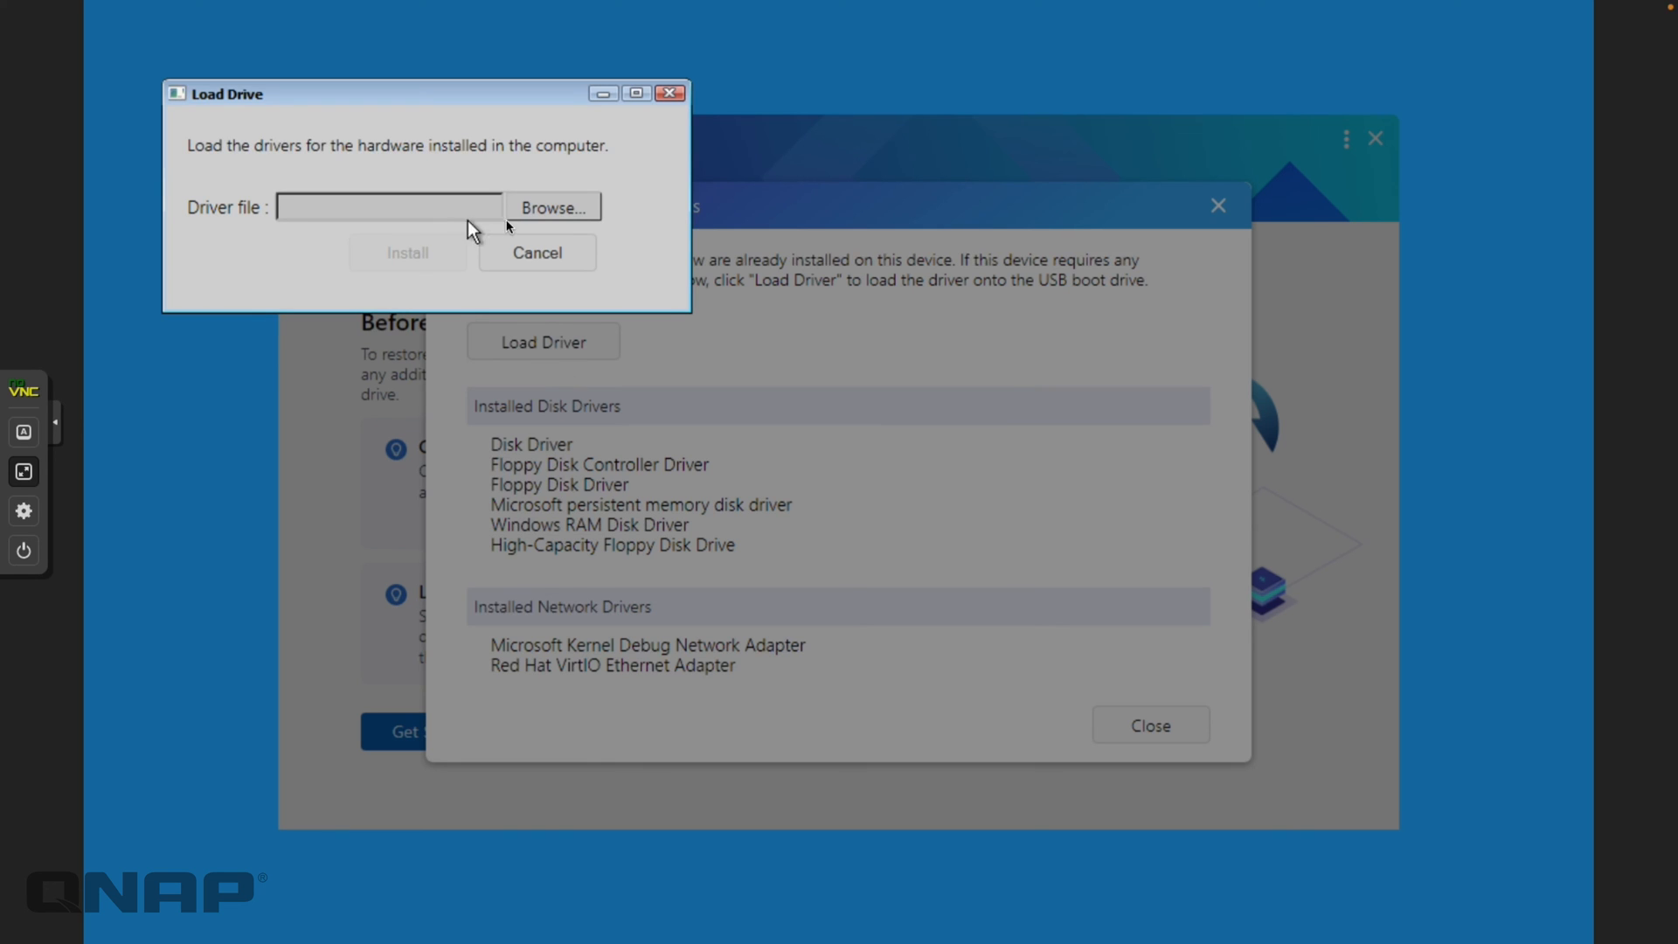
pyautogui.click(555, 230)
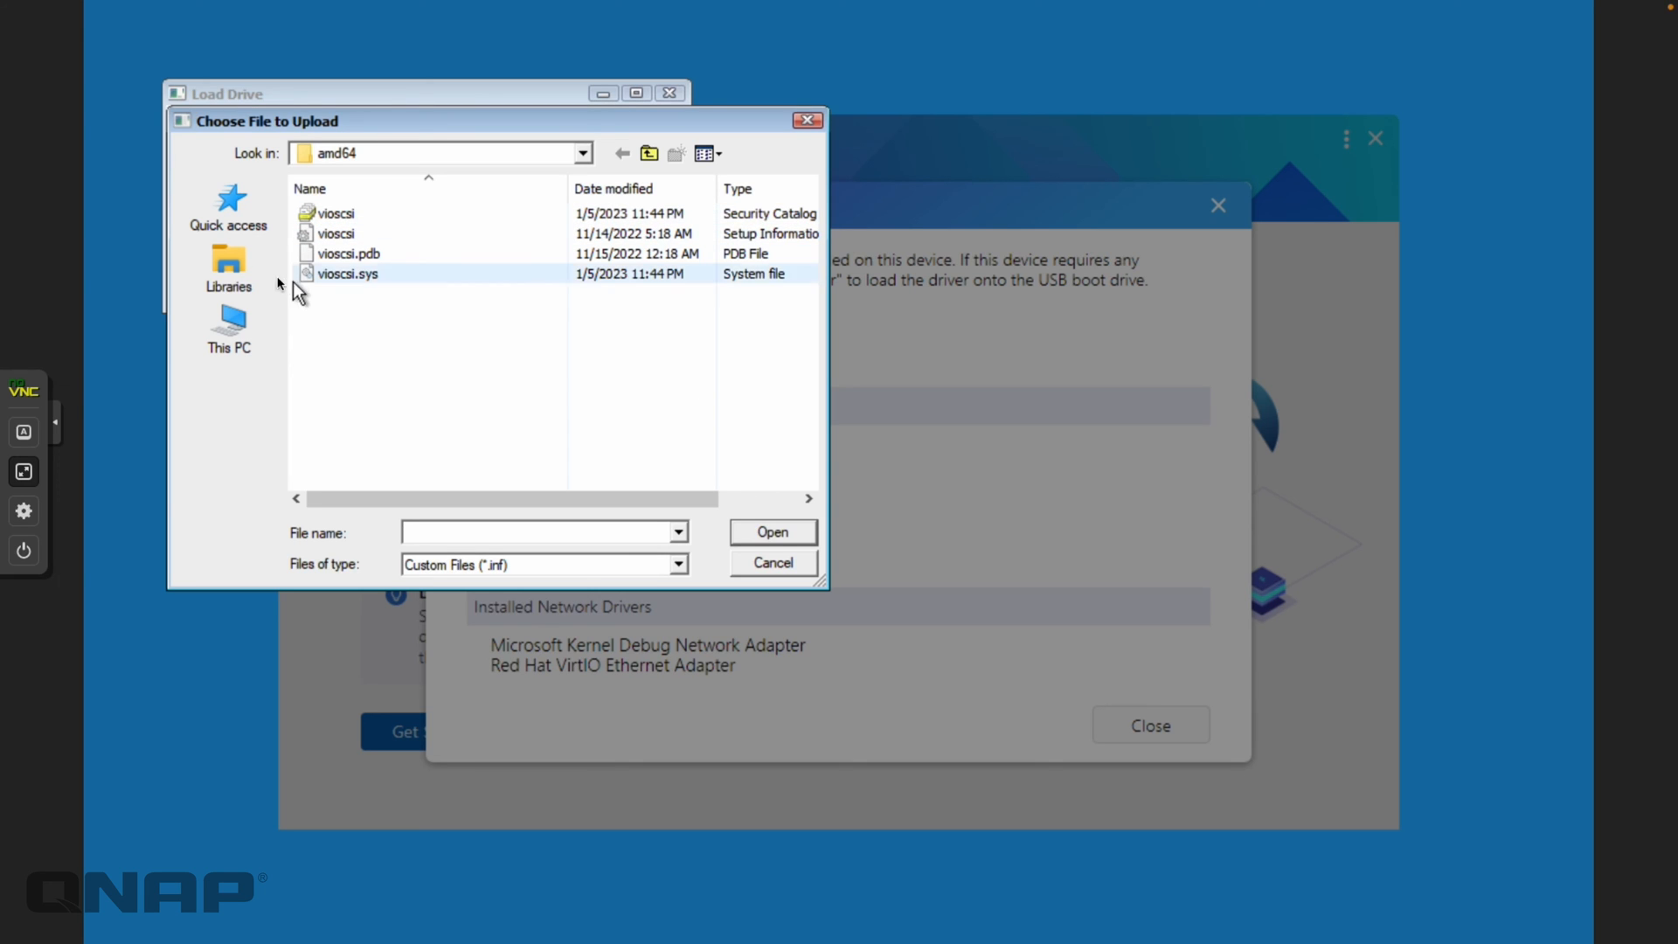
pyautogui.click(232, 332)
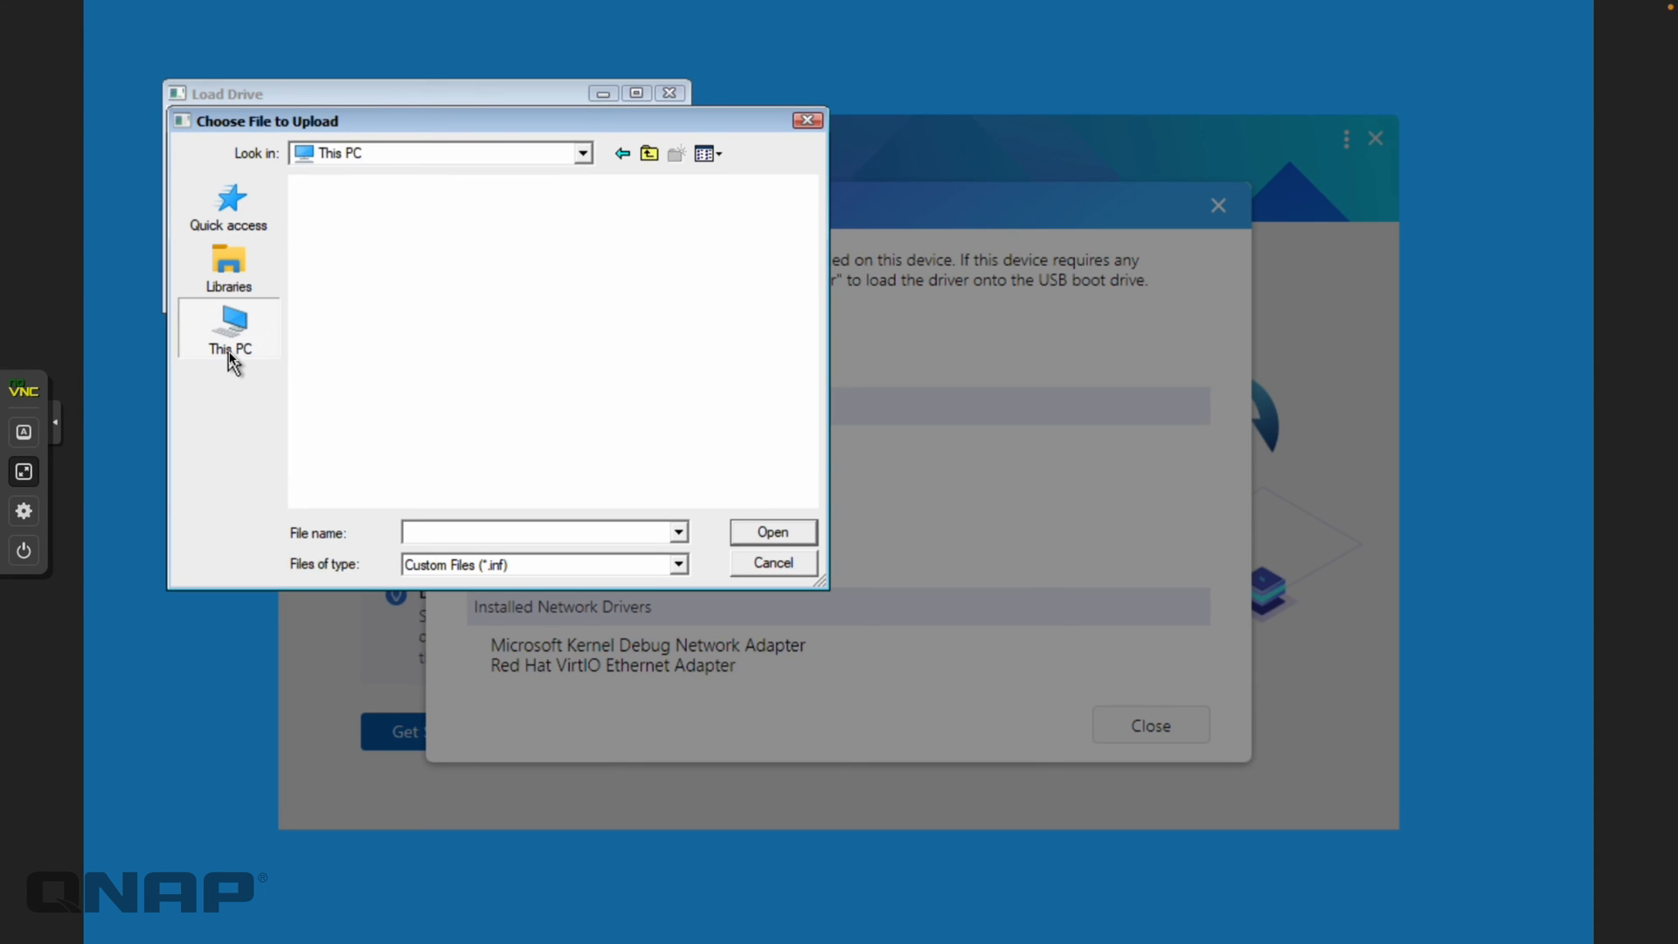
pyautogui.click(643, 436)
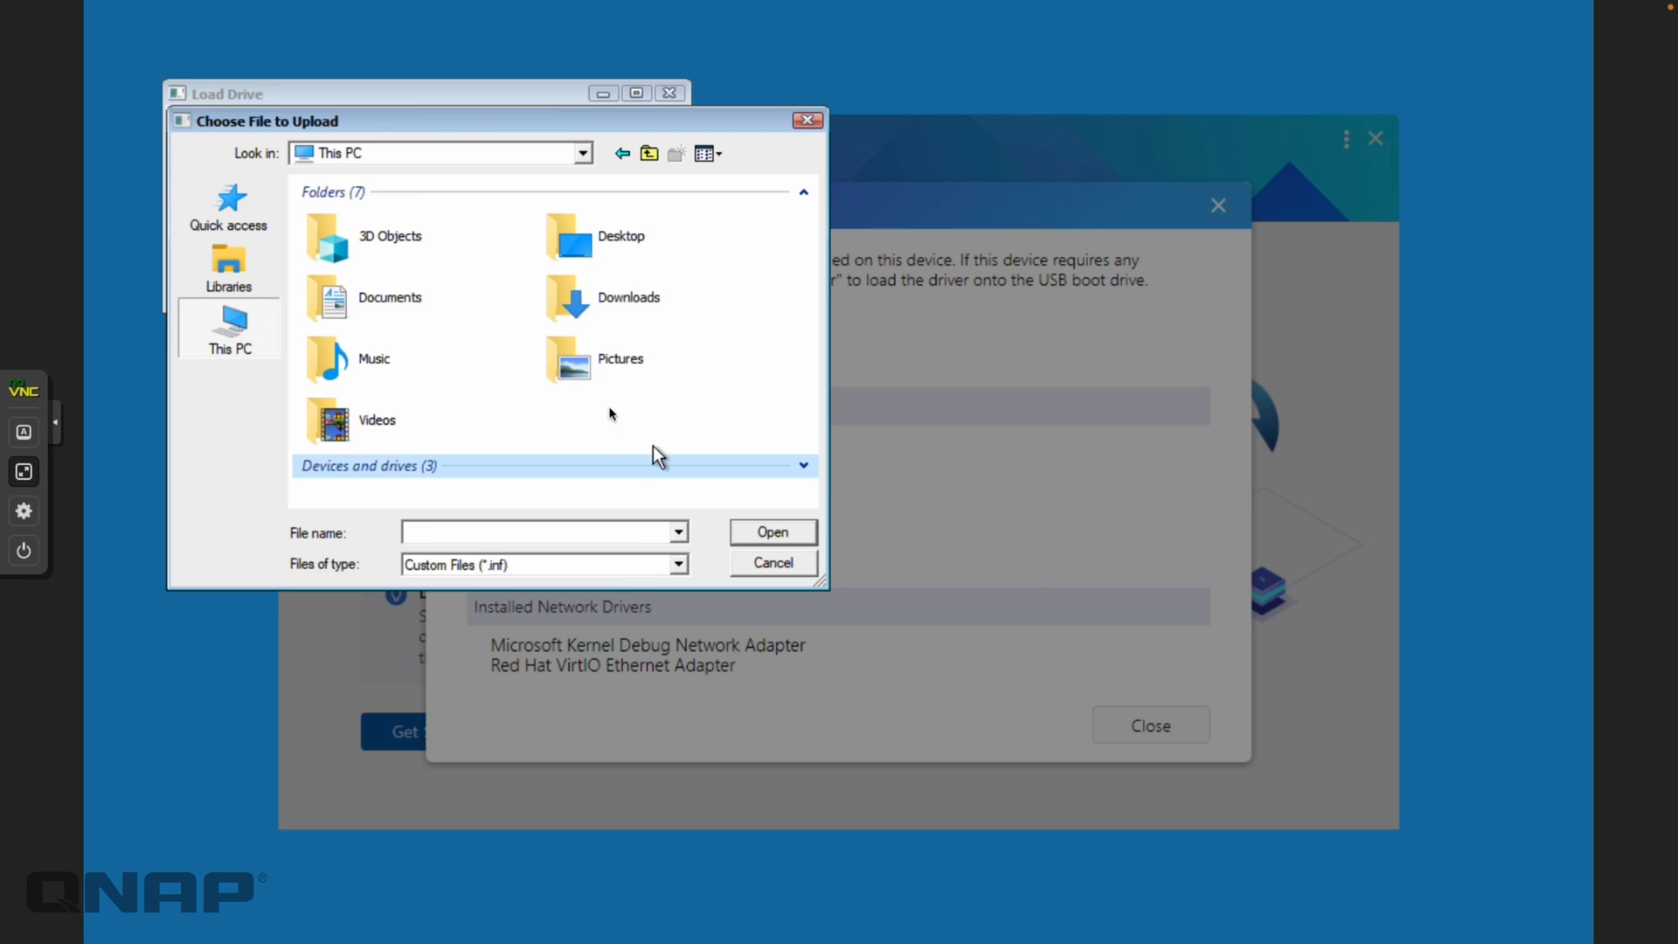
pyautogui.click(524, 466)
pyautogui.doubleClick(647, 494)
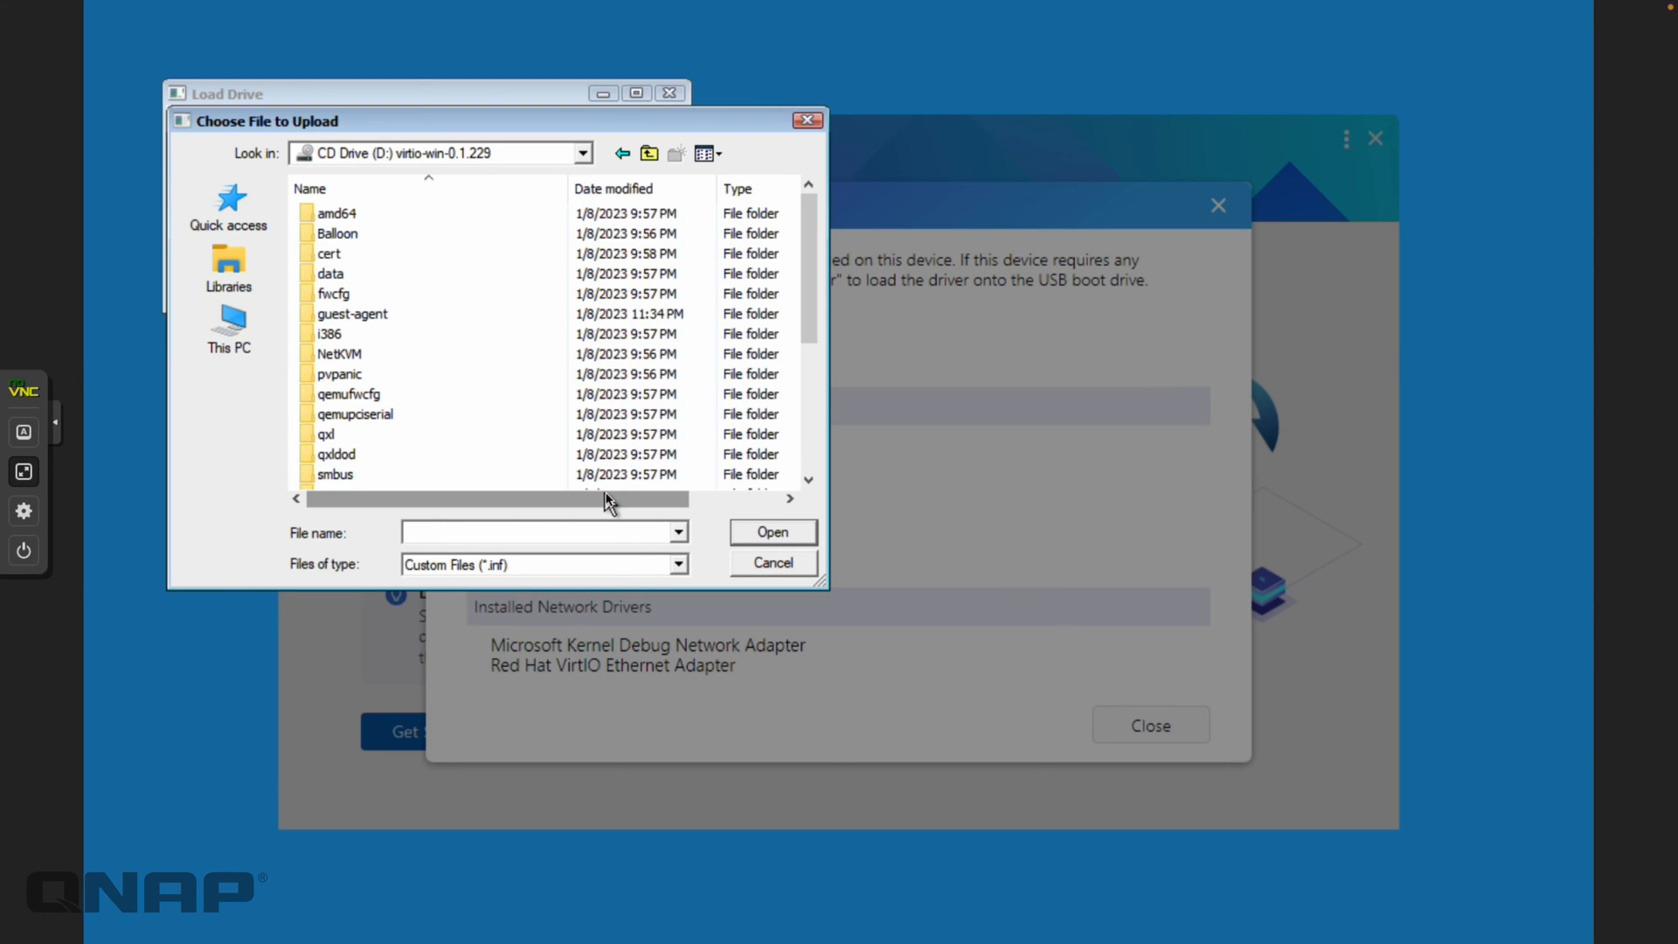
pyautogui.scroll(-2, 528, 354)
pyautogui.scroll(-1, 528, 356)
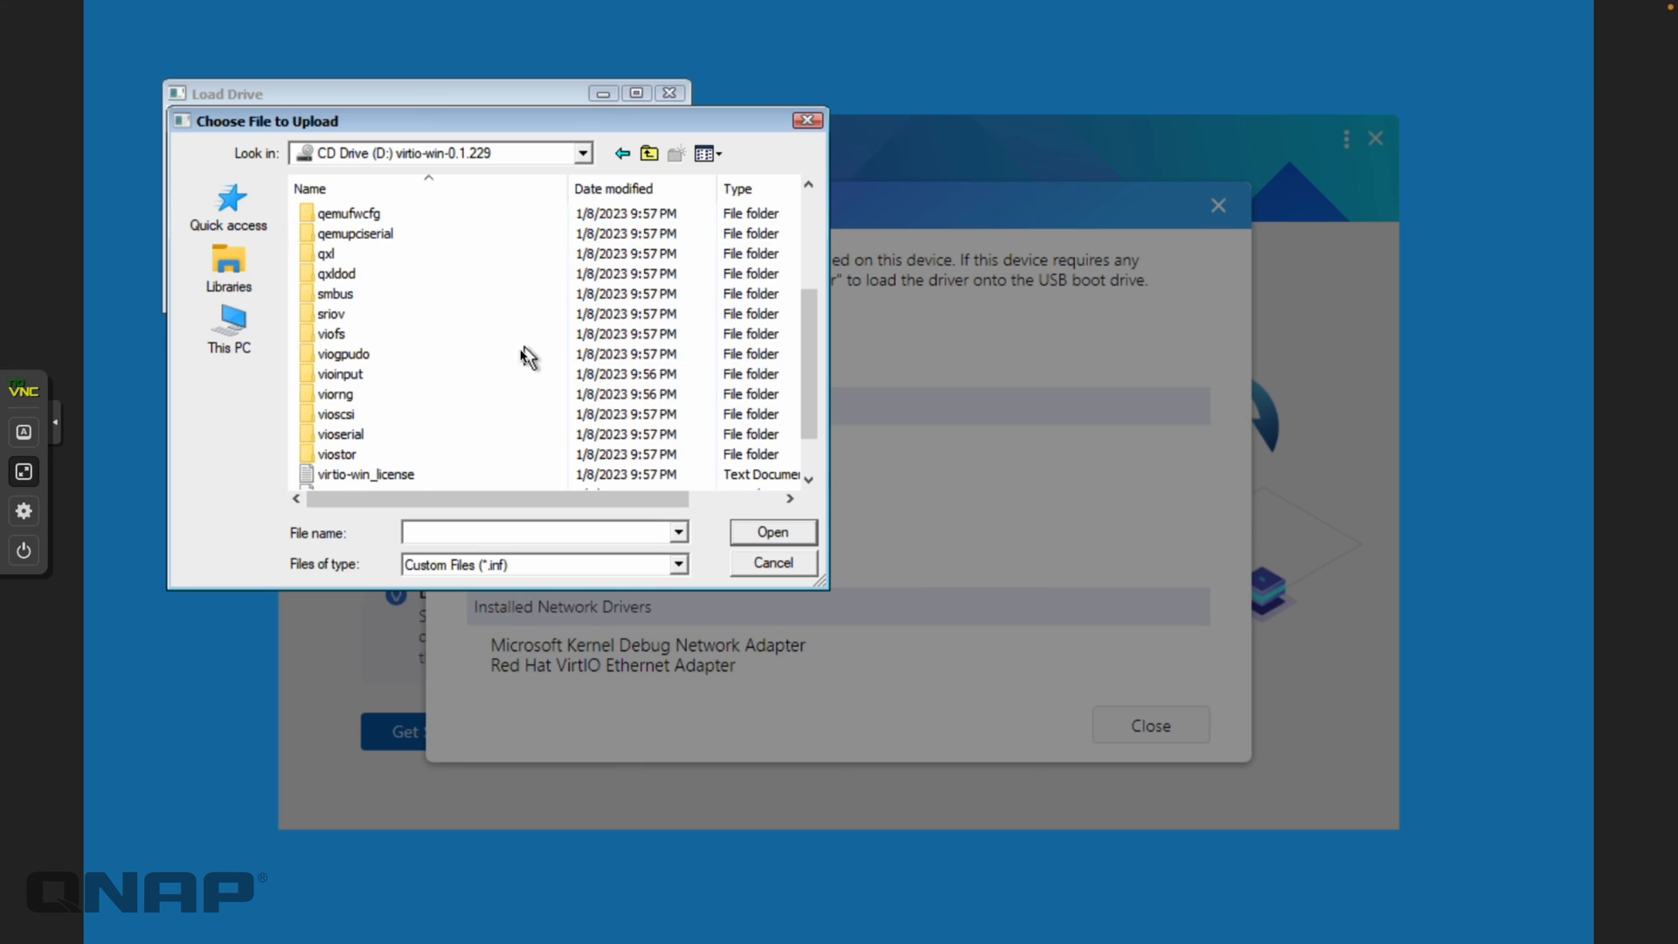
# Select viostor.inf from D:\viostor\w11\amd64 and install it onto the boot drive
pyautogui.doubleClick(371, 456)
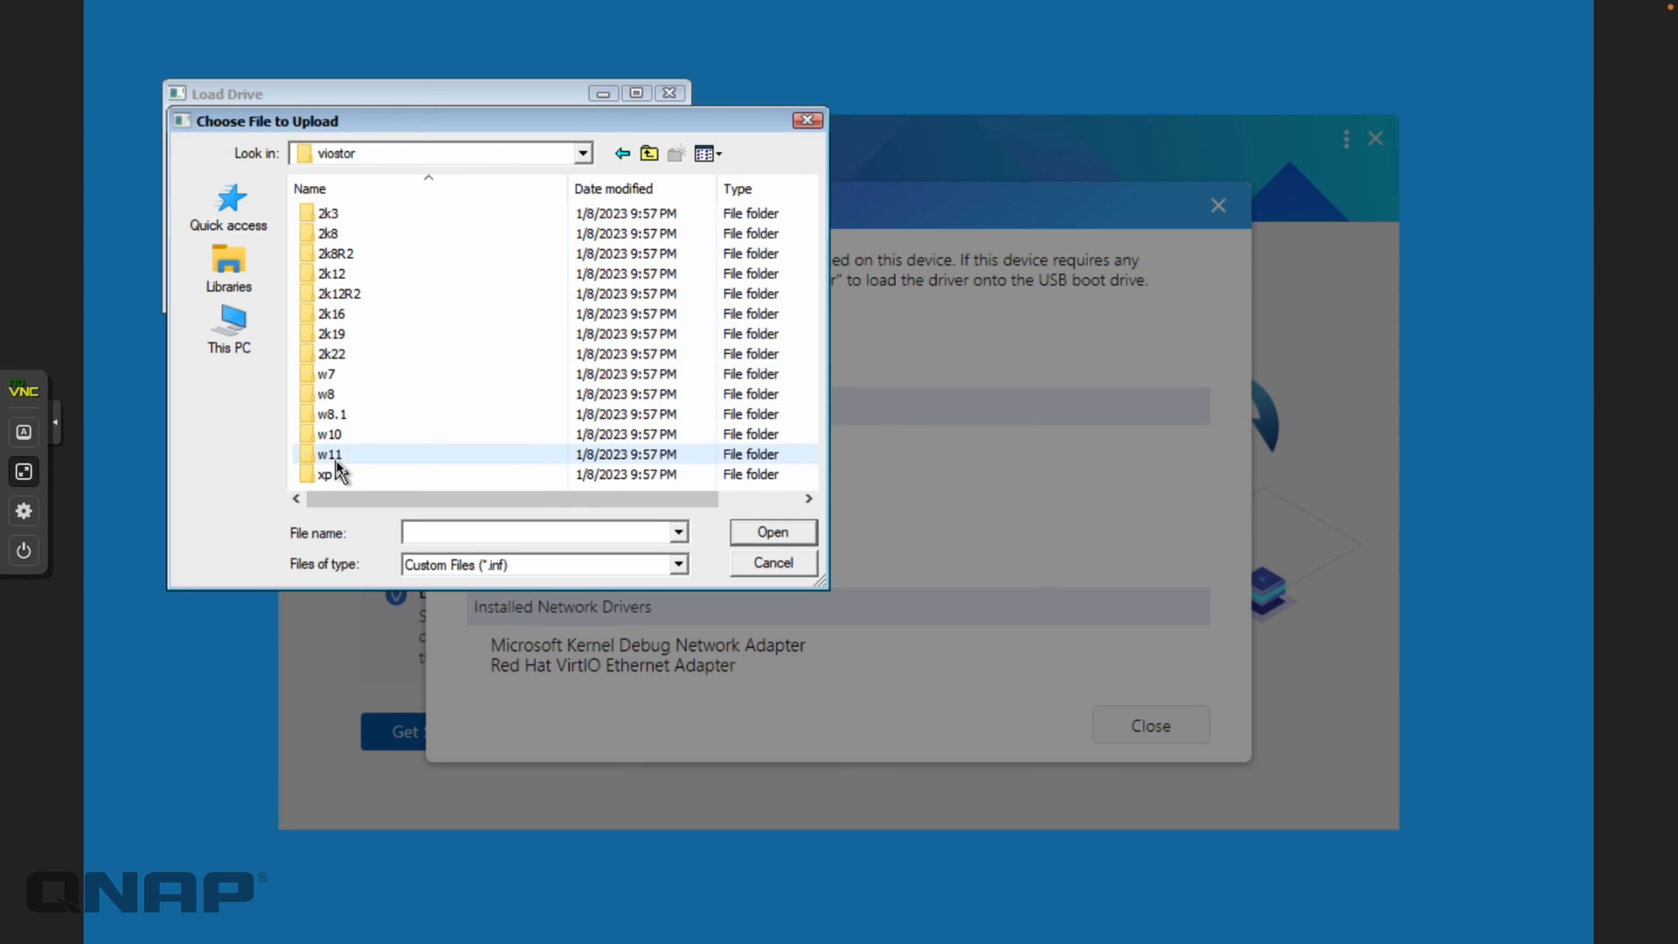
pyautogui.doubleClick(331, 454)
pyautogui.doubleClick(359, 214)
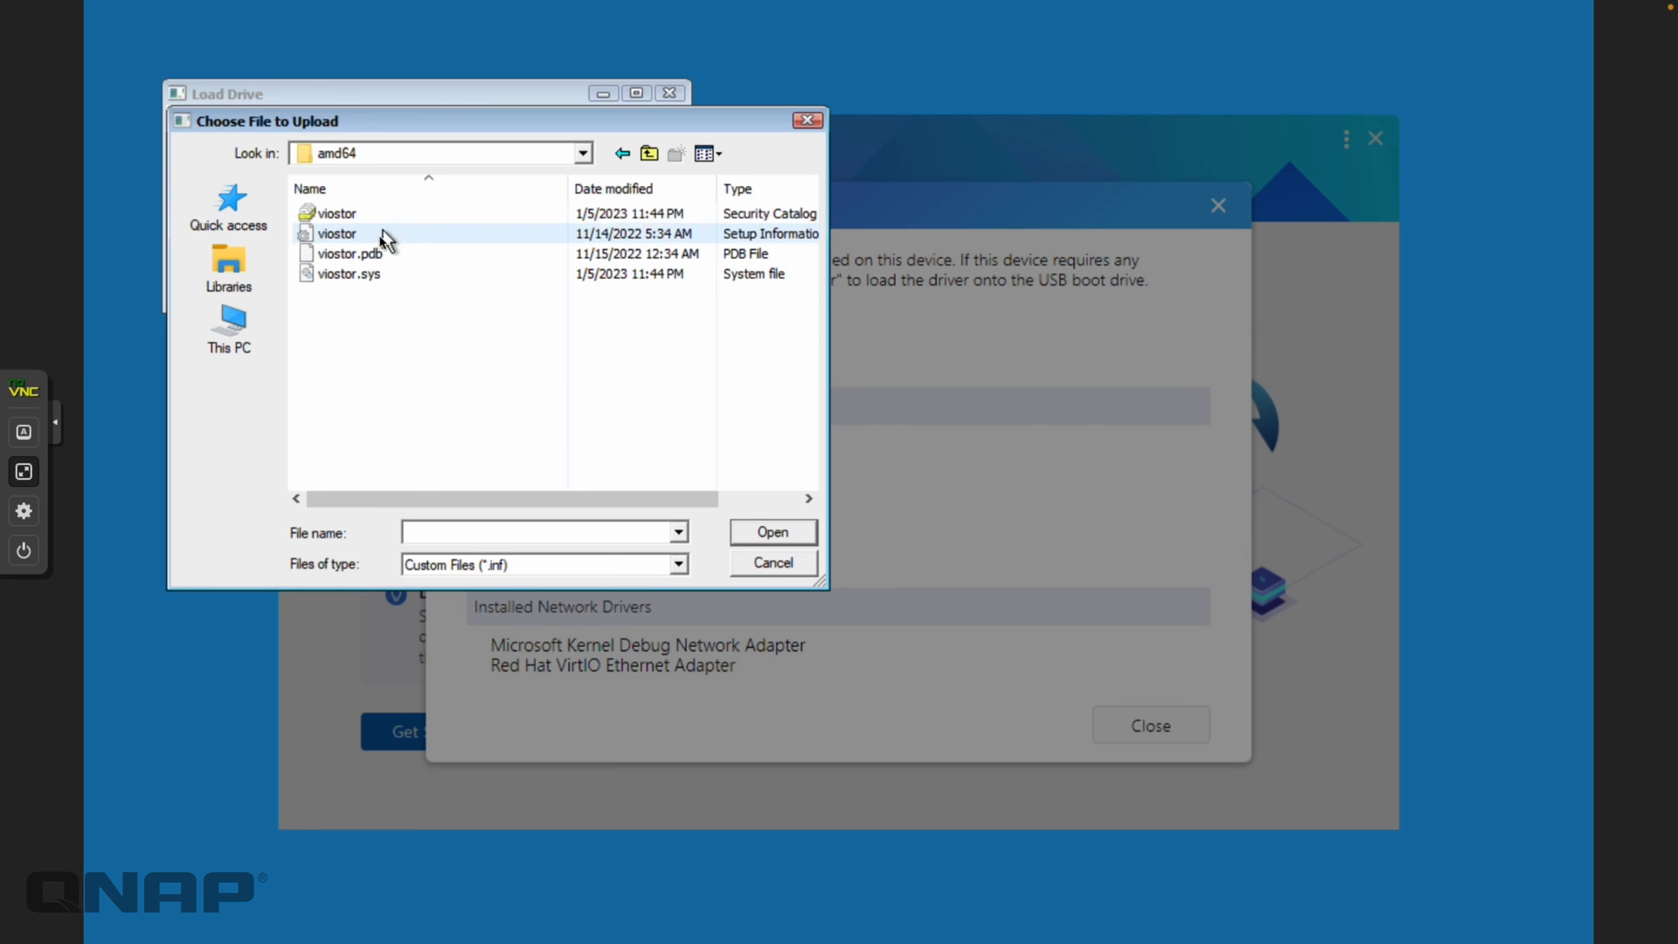
pyautogui.click(363, 234)
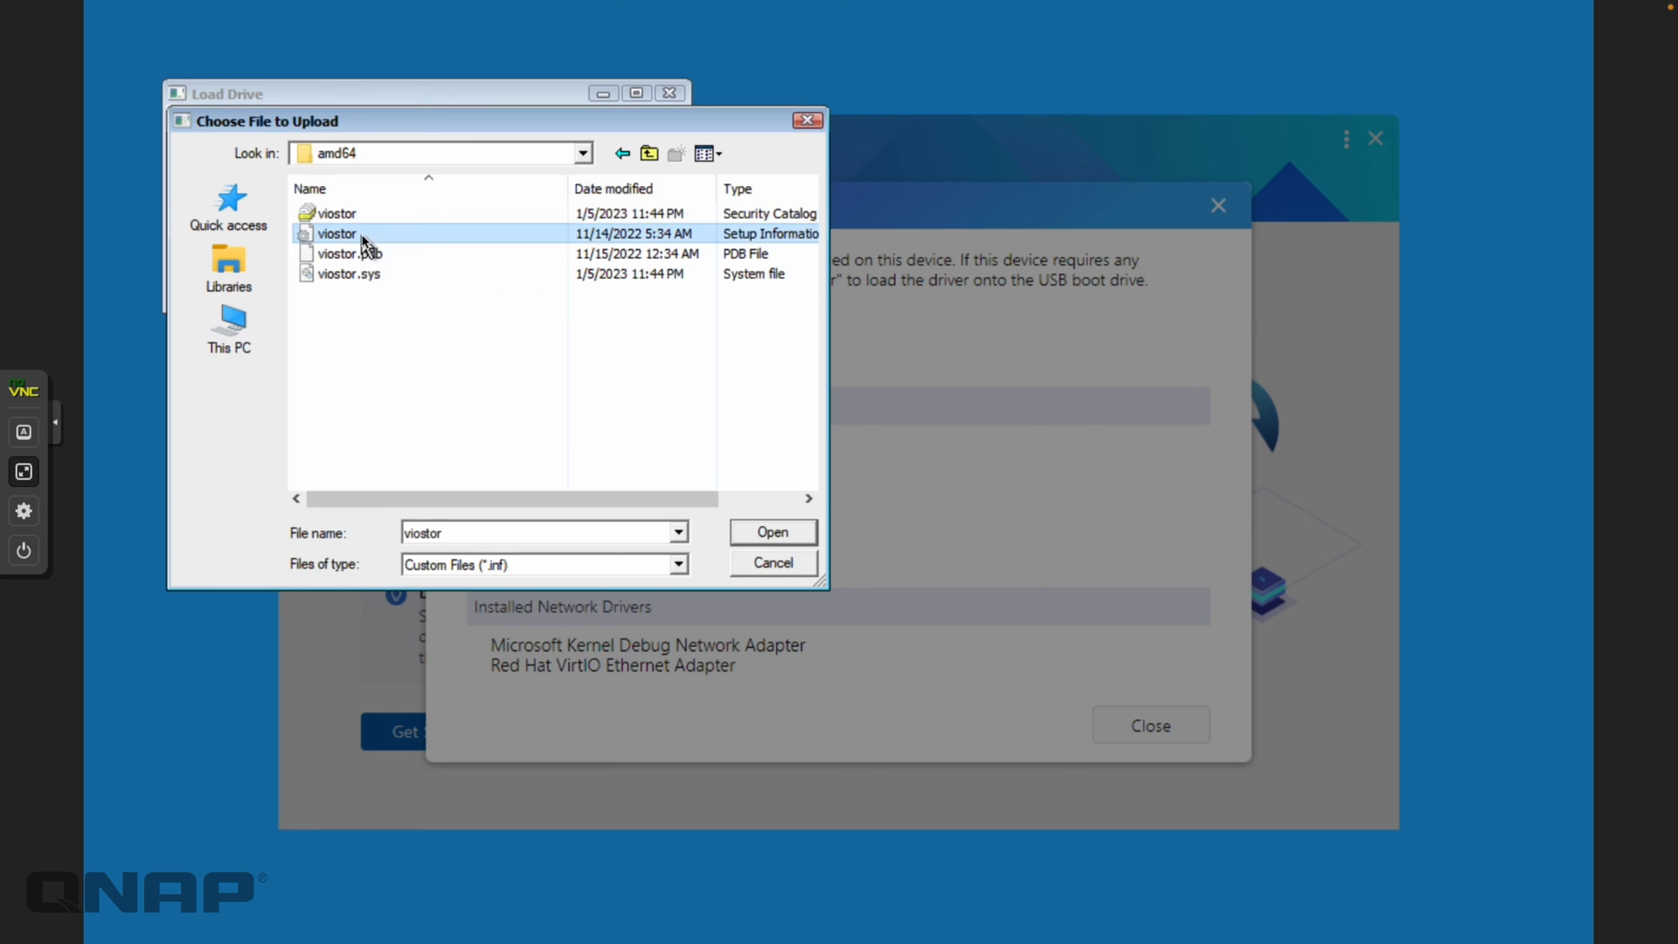
pyautogui.click(773, 533)
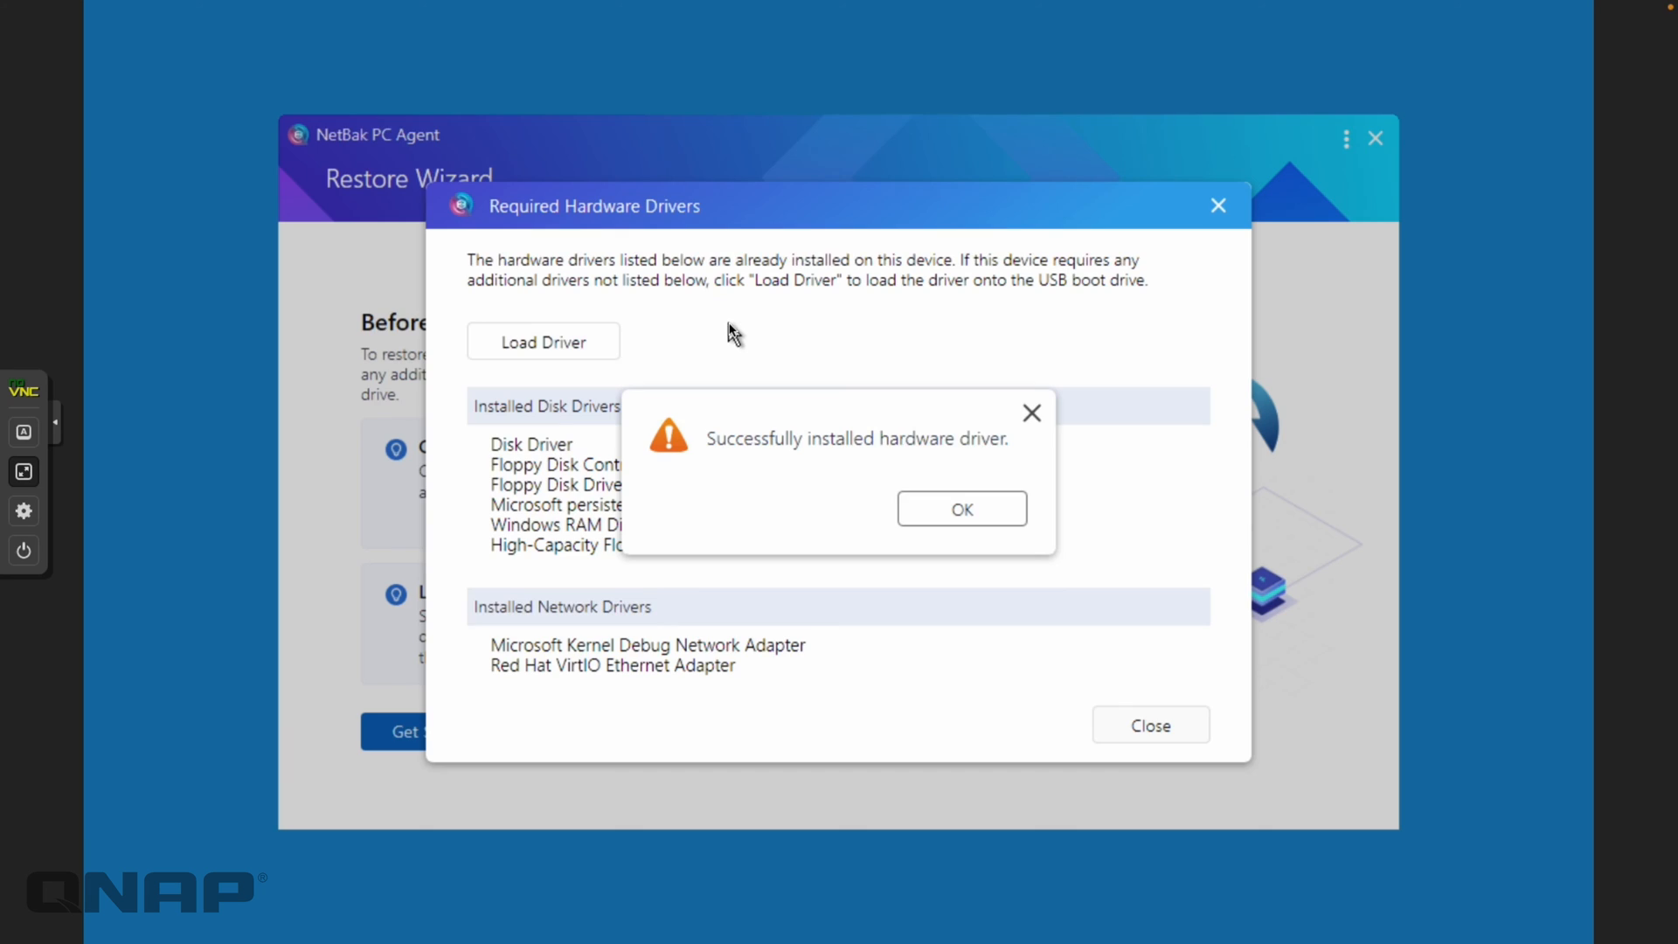
pyautogui.click(954, 509)
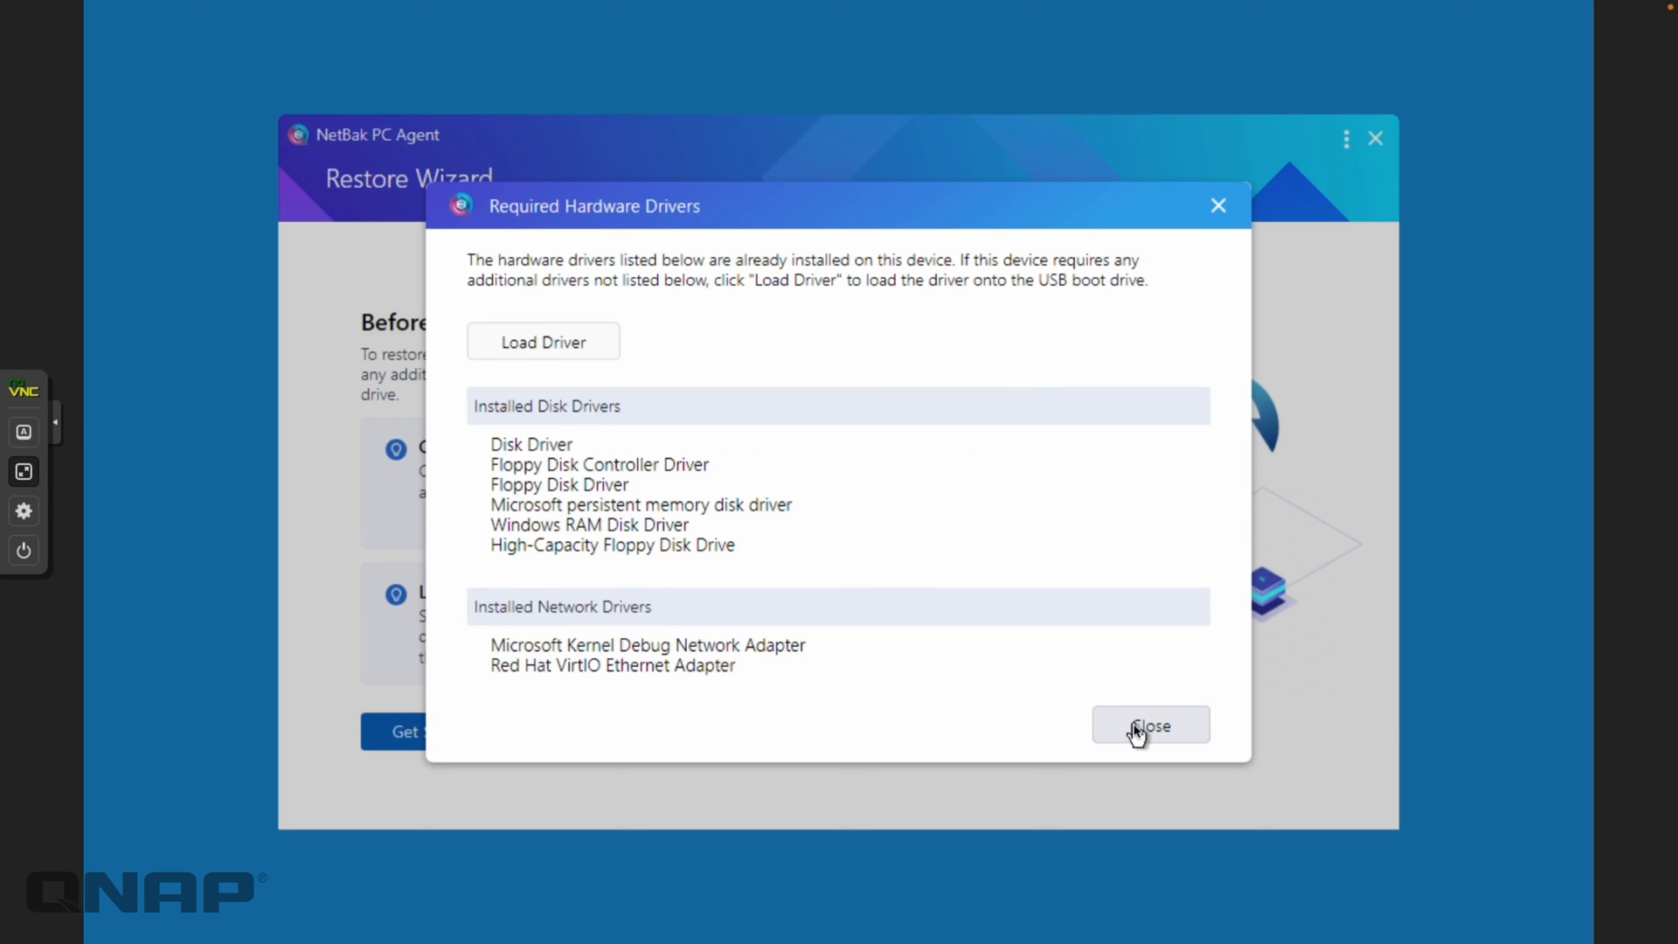
# Close the drivers list, cancel Network Settings unchanged, and click Get Started to begin the restore
pyautogui.click(1109, 733)
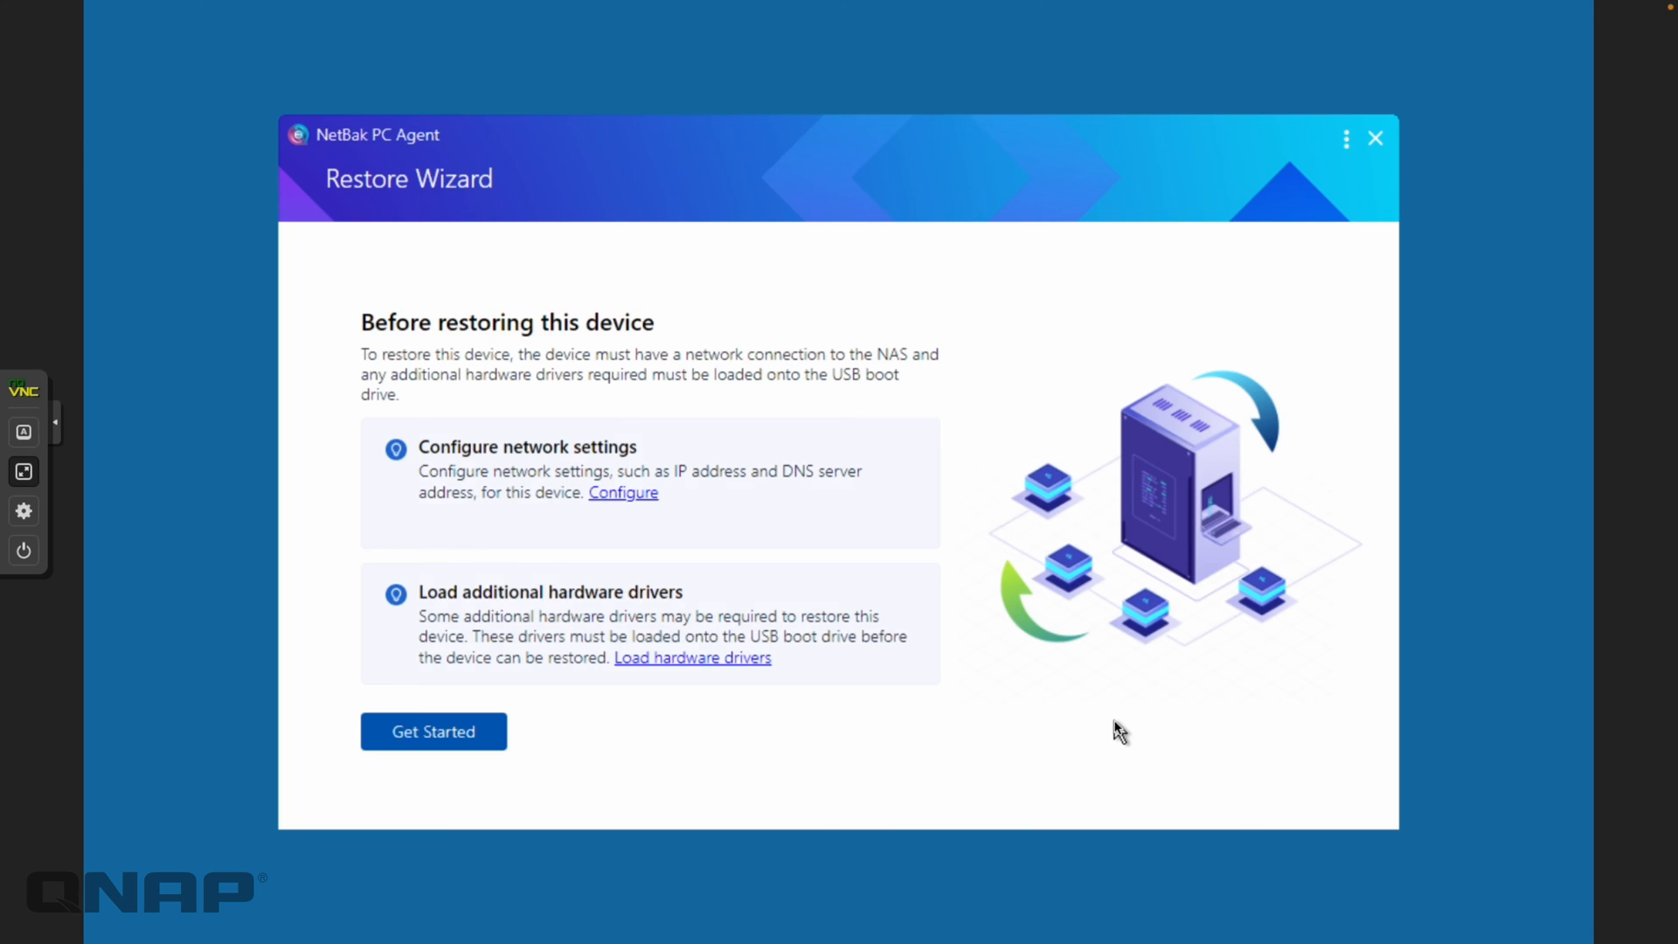
pyautogui.click(637, 498)
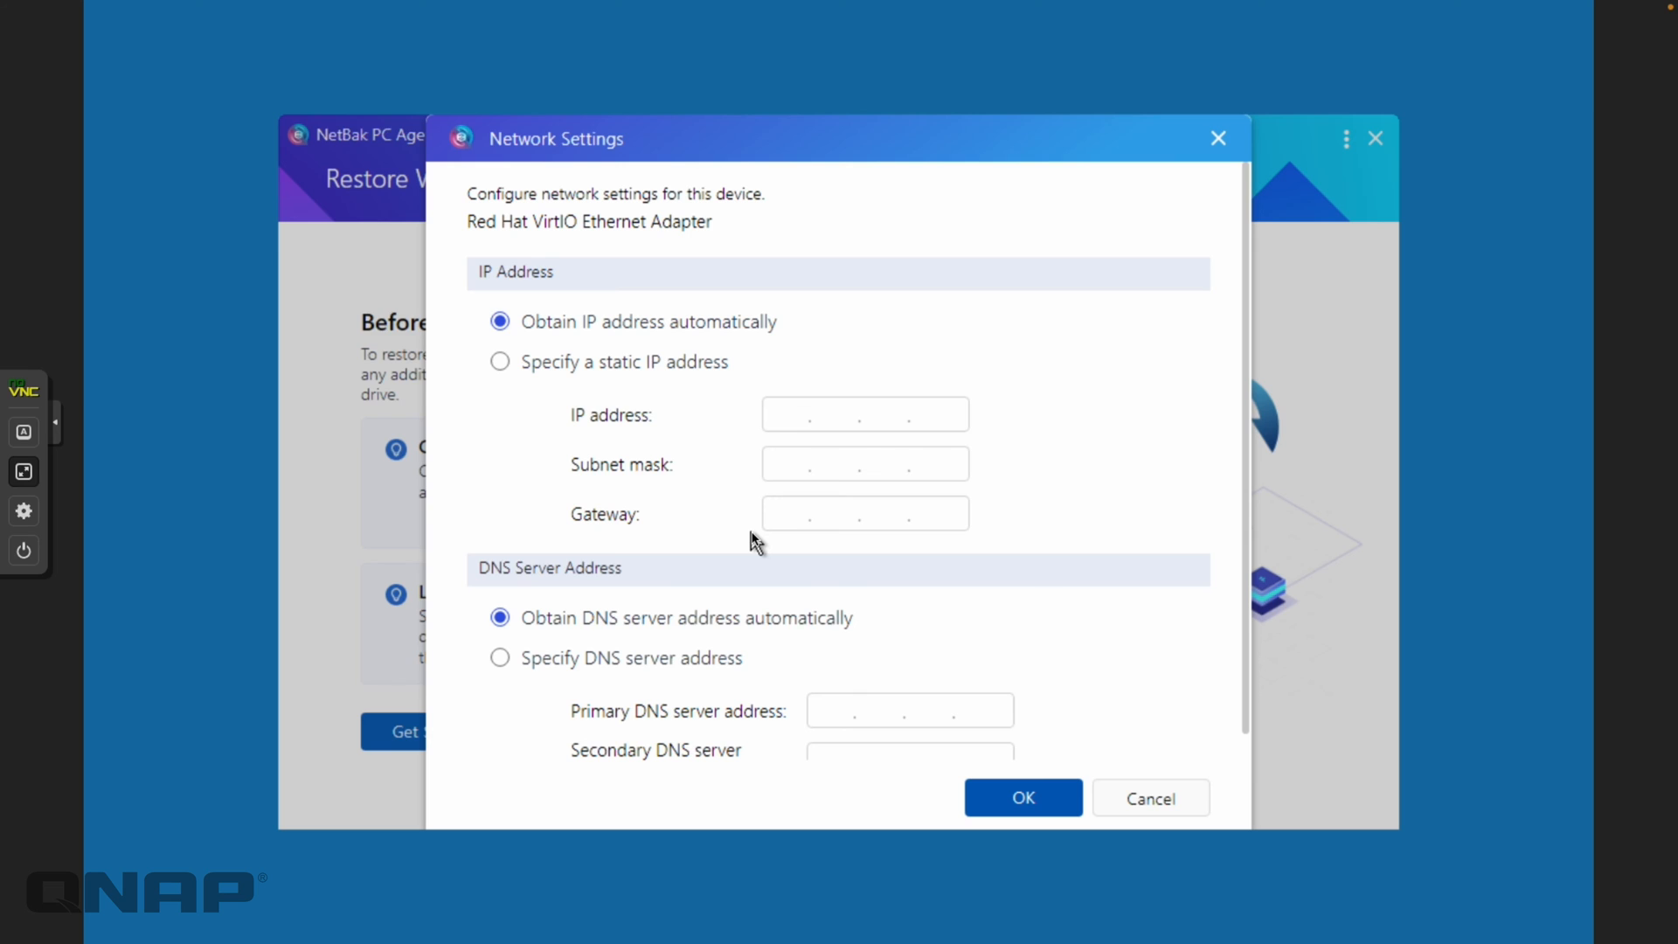
pyautogui.click(1148, 809)
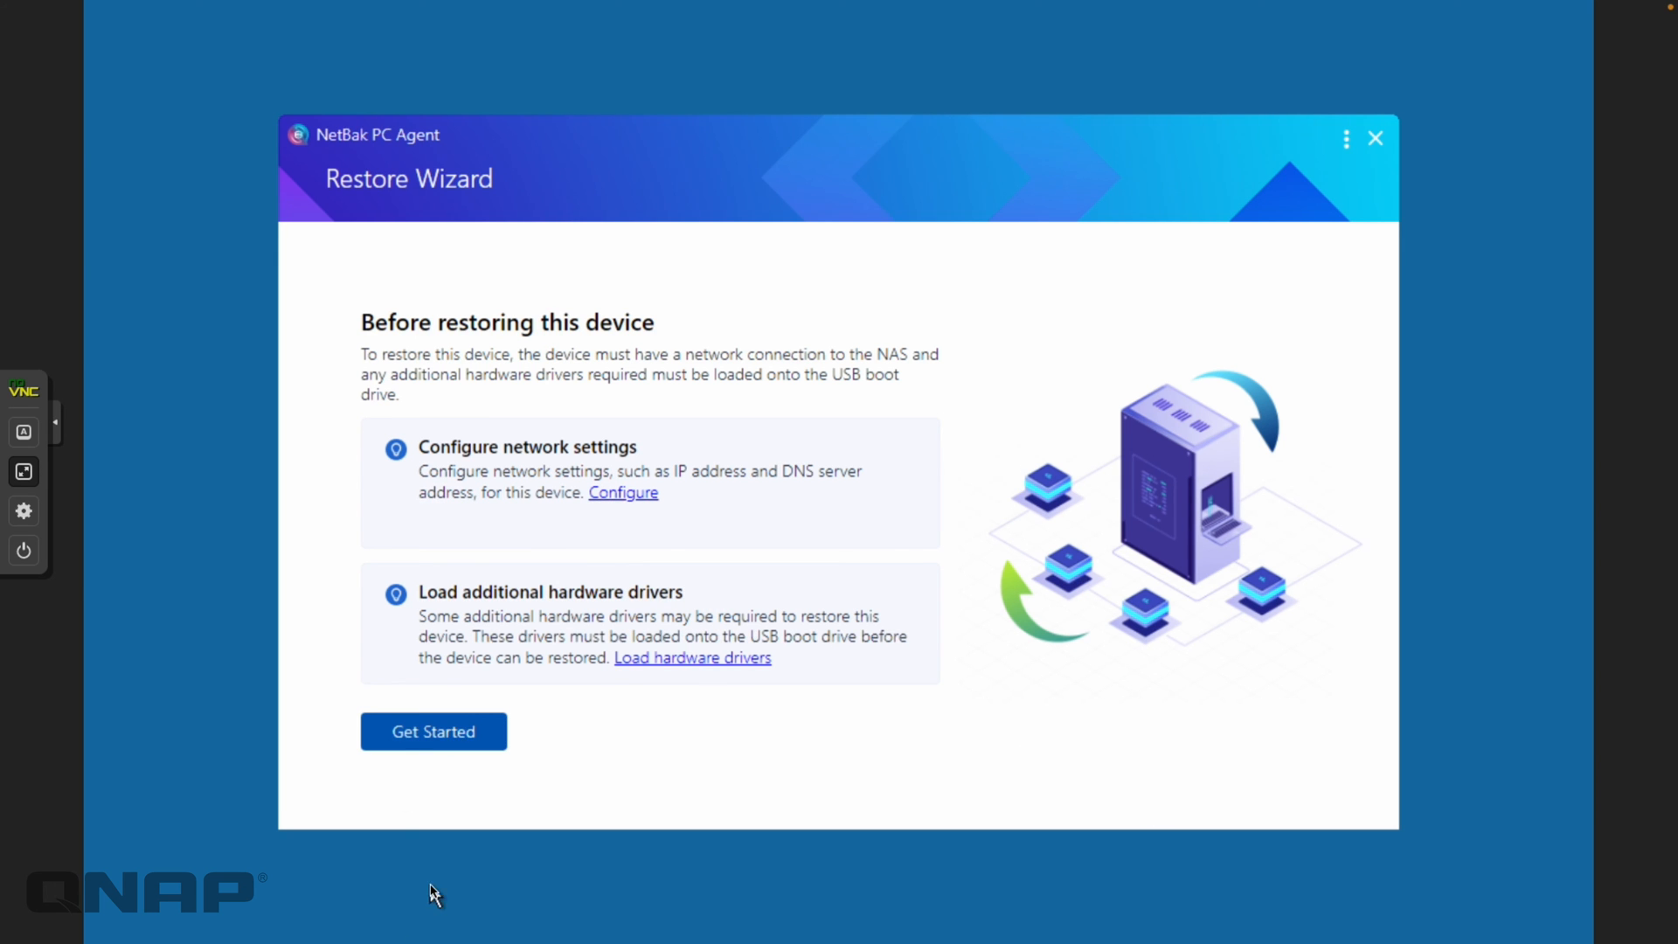
pyautogui.click(407, 733)
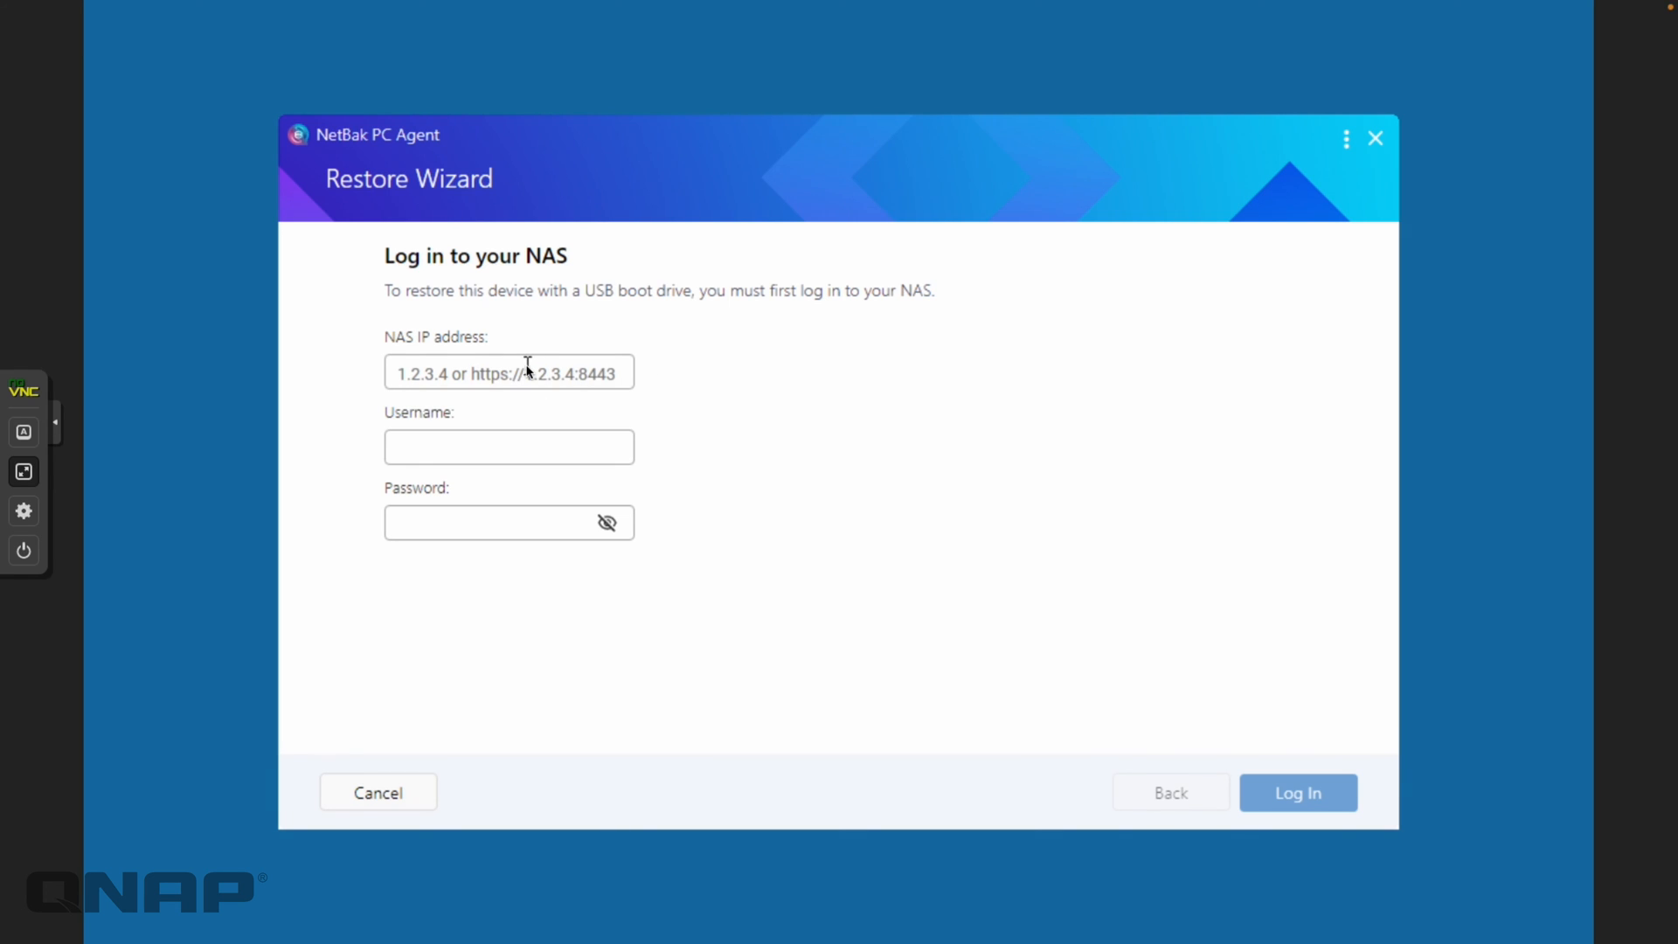
# Exit the full-screen console, glance at the NAS web desktop, and return to the VM console
pyautogui.click(24, 472)
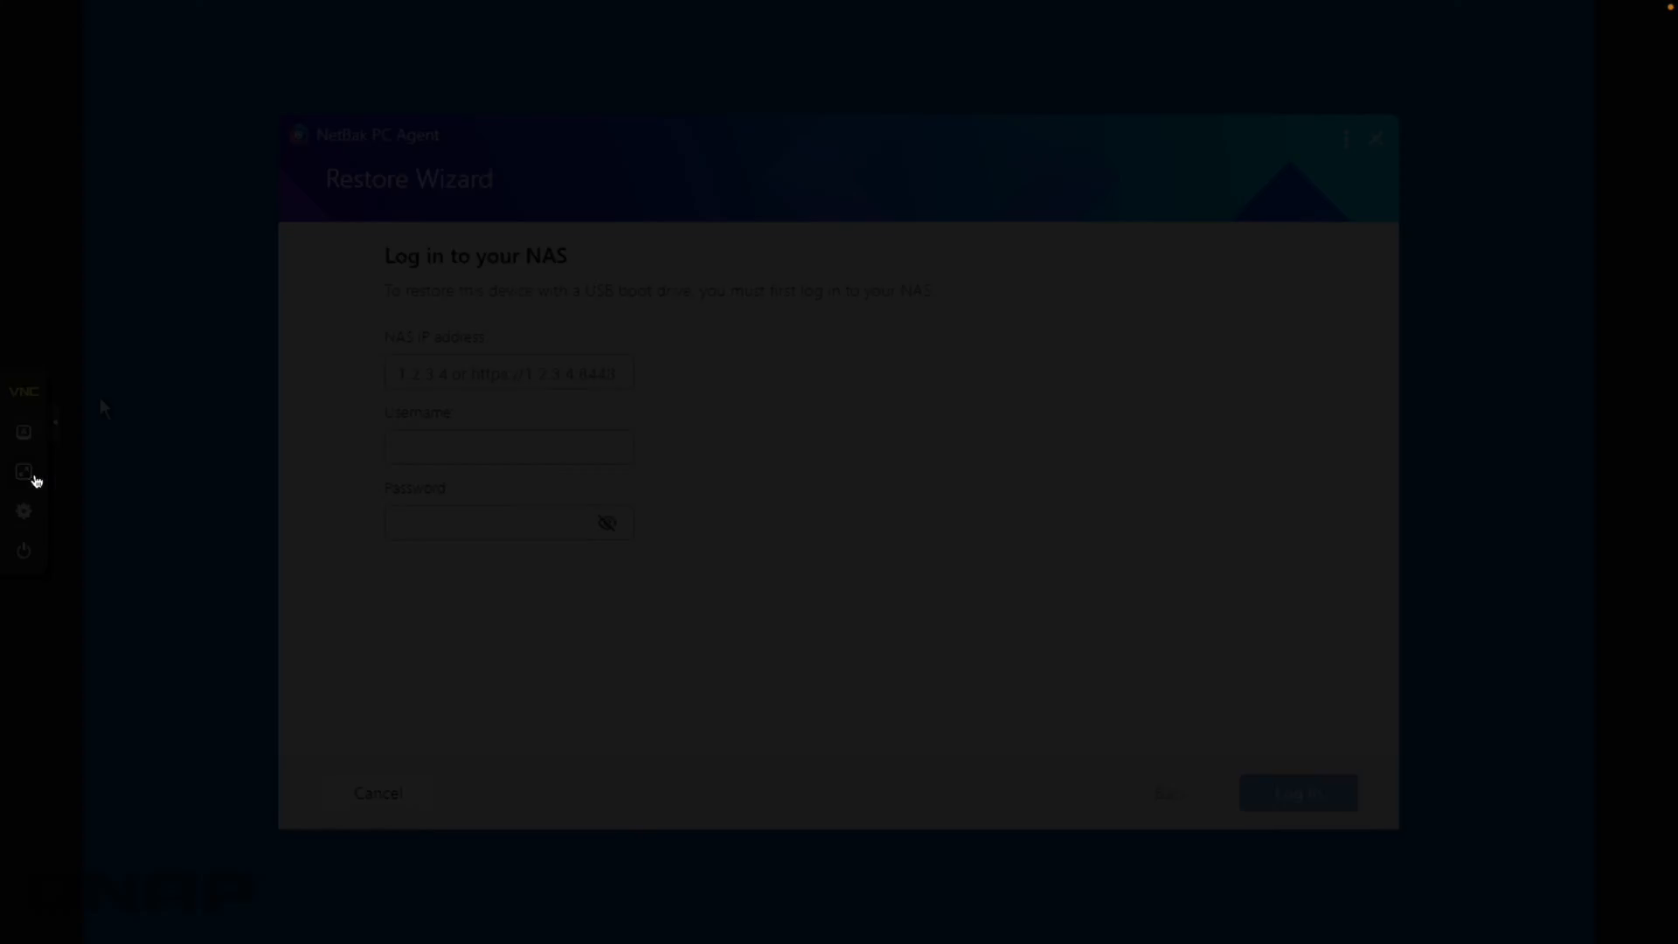
pyautogui.click(587, 41)
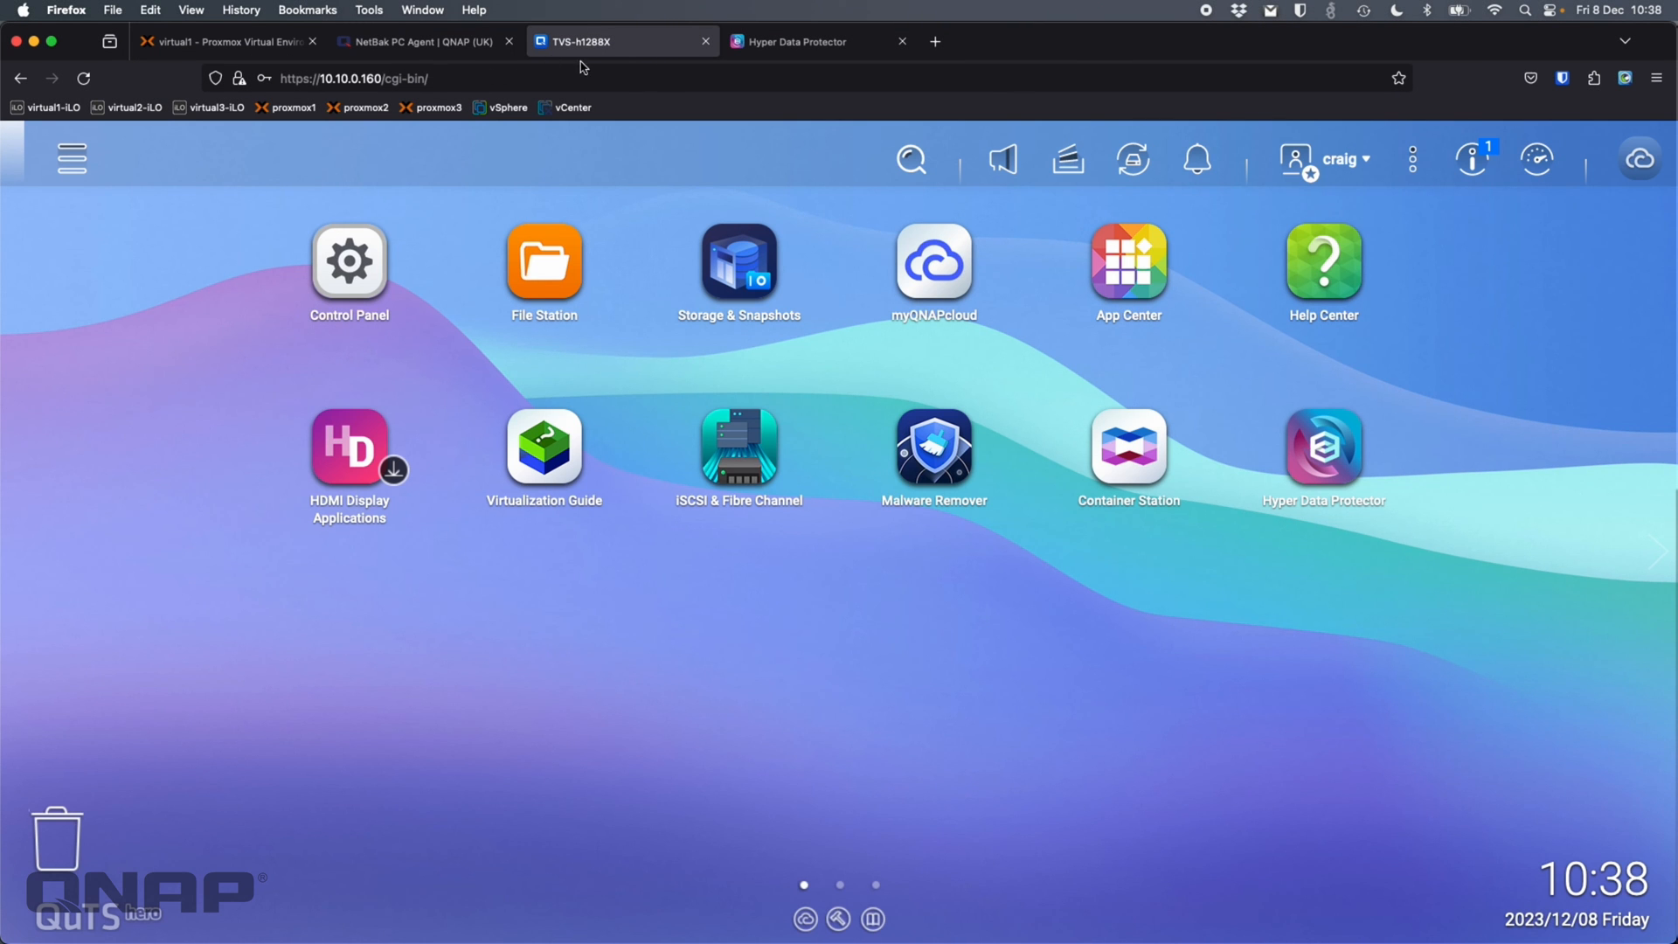
pyautogui.click(223, 41)
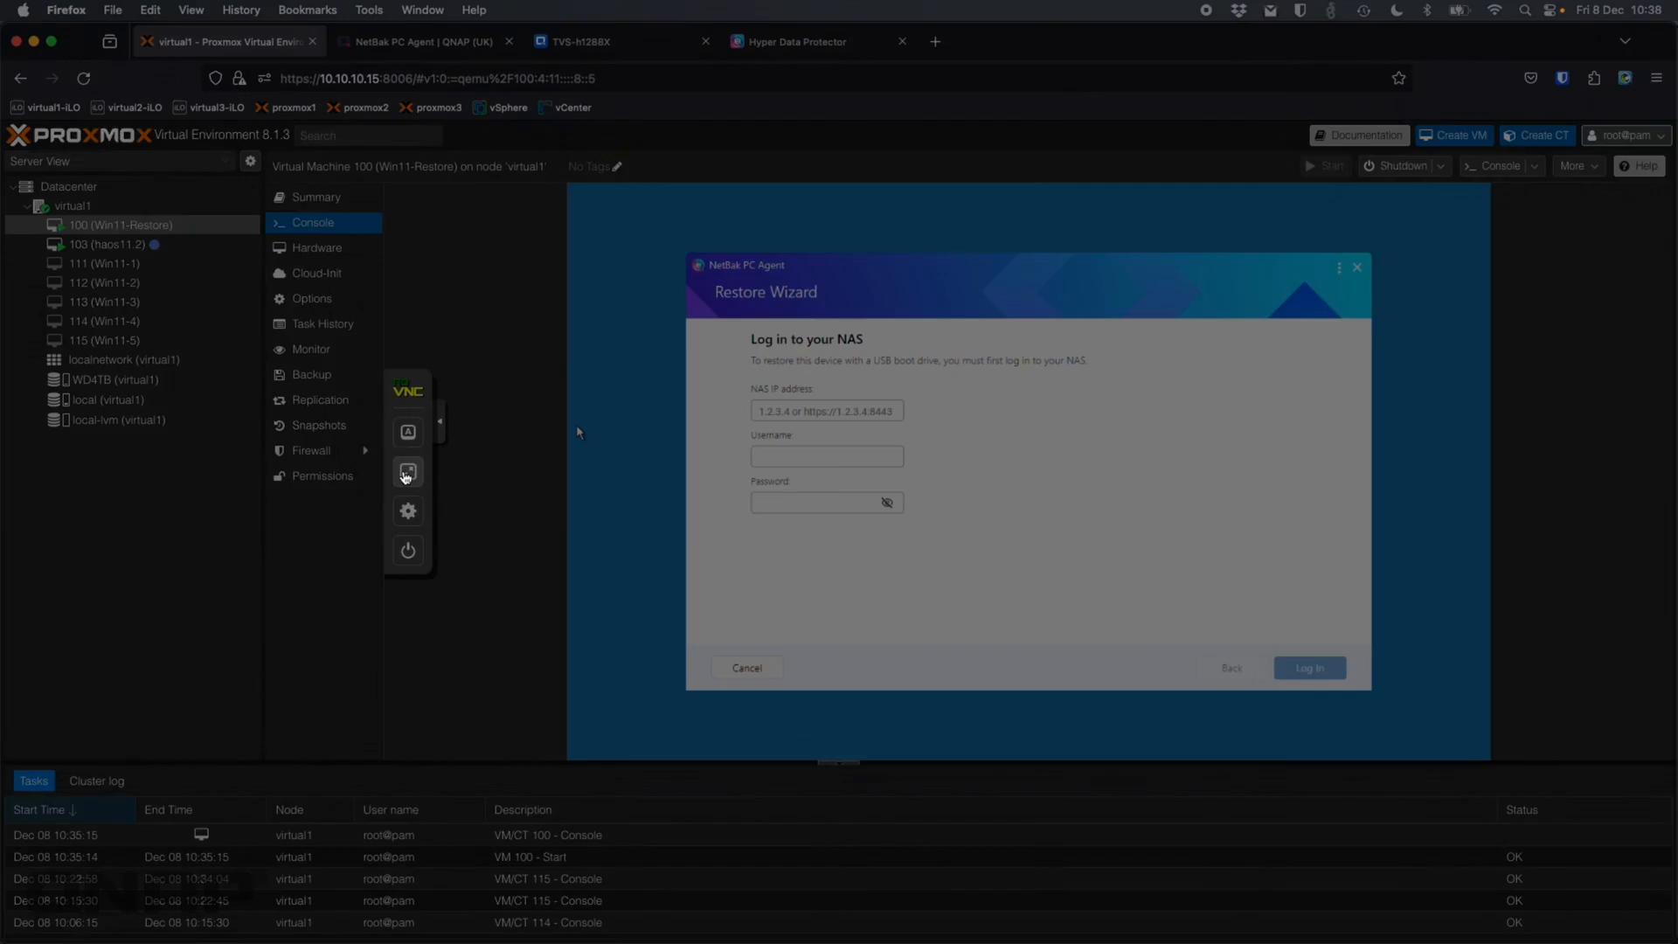
# Put the console in full screen and log in to NAS 10.10.0.160 with the account username and password
pyautogui.click(406, 473)
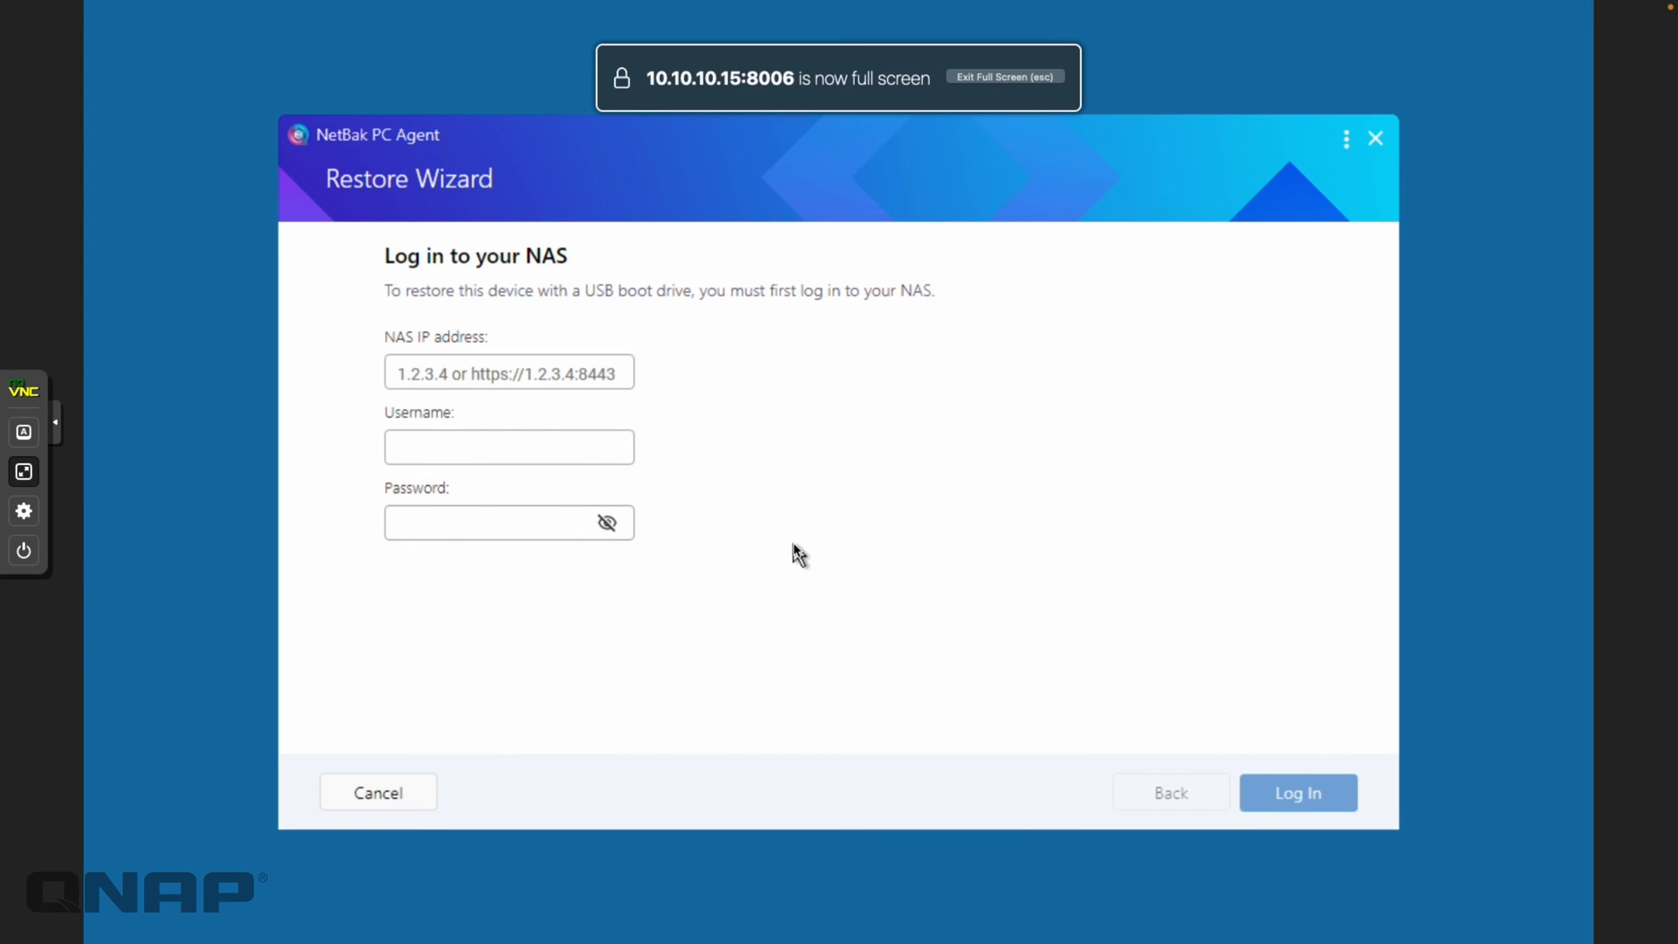
pyautogui.click(464, 371)
pyautogui.write('10.1')
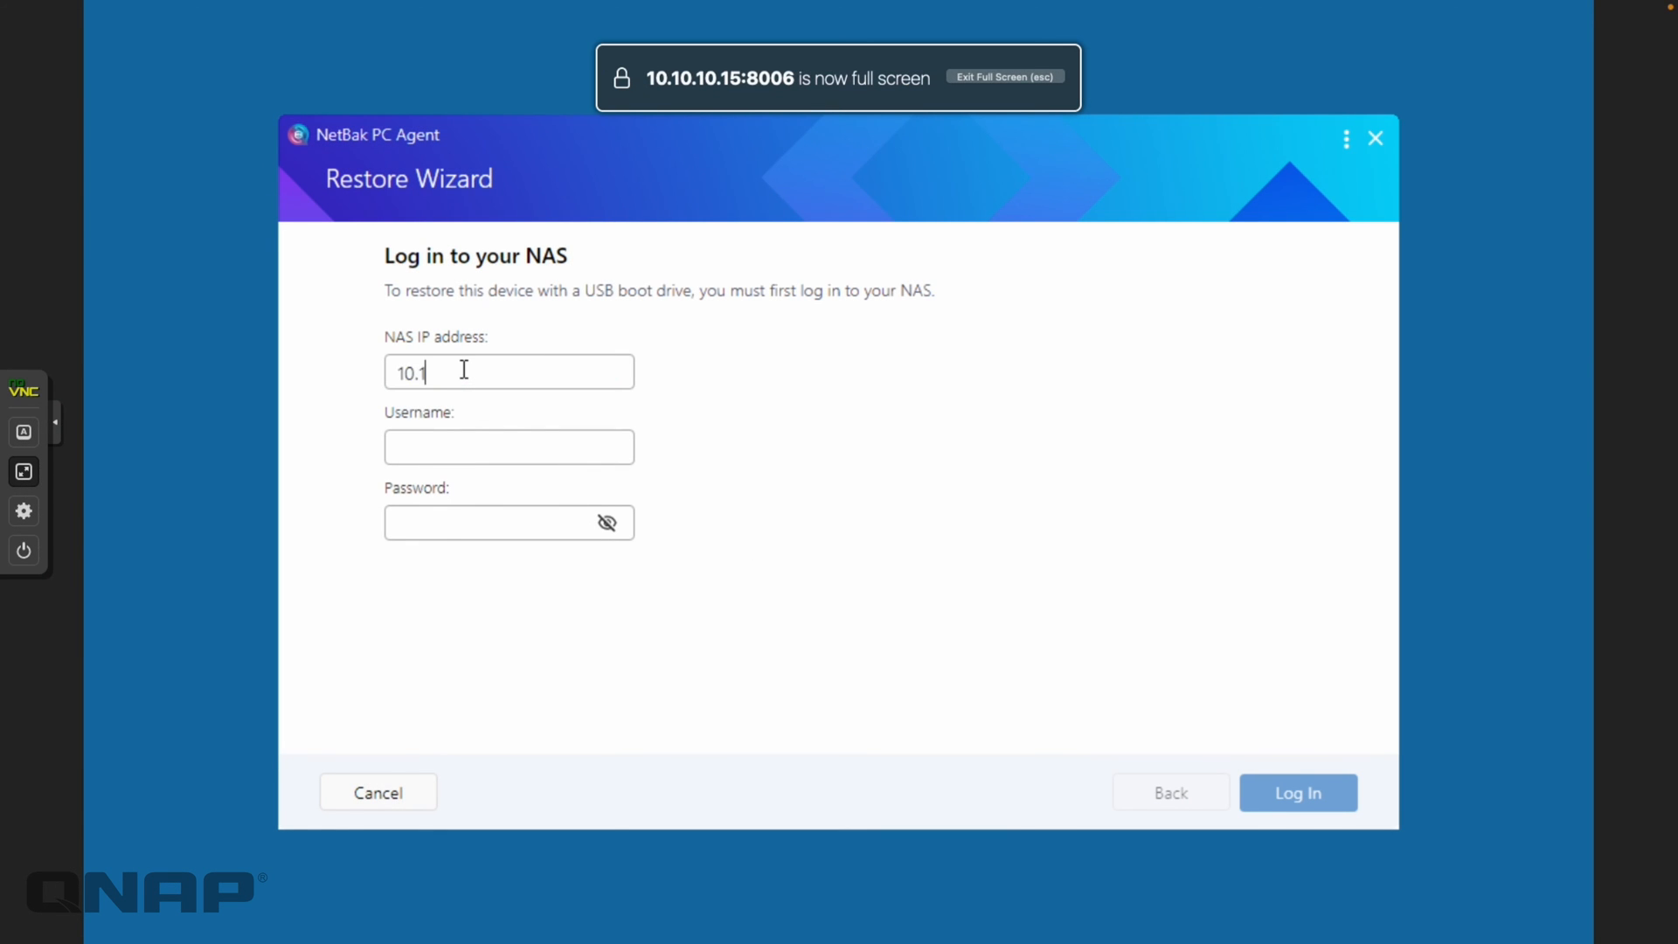
pyautogui.write('0.0.160')
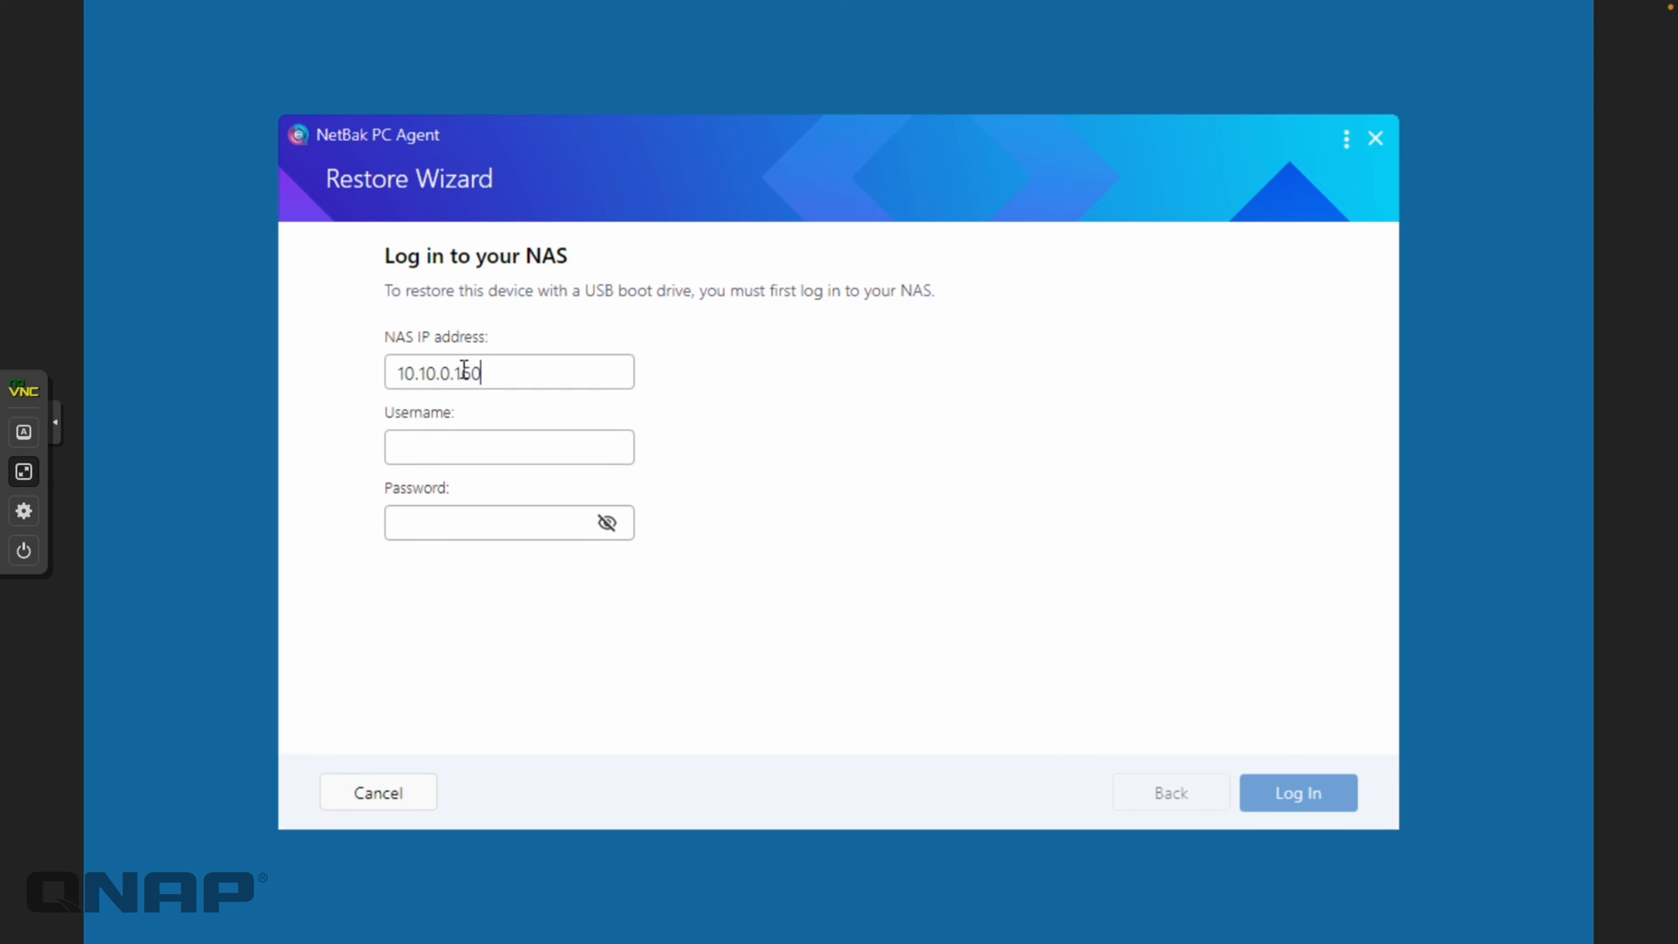
pyautogui.click(454, 448)
pyautogui.write('craig')
pyautogui.press('Tab')
pyautogui.write('***')
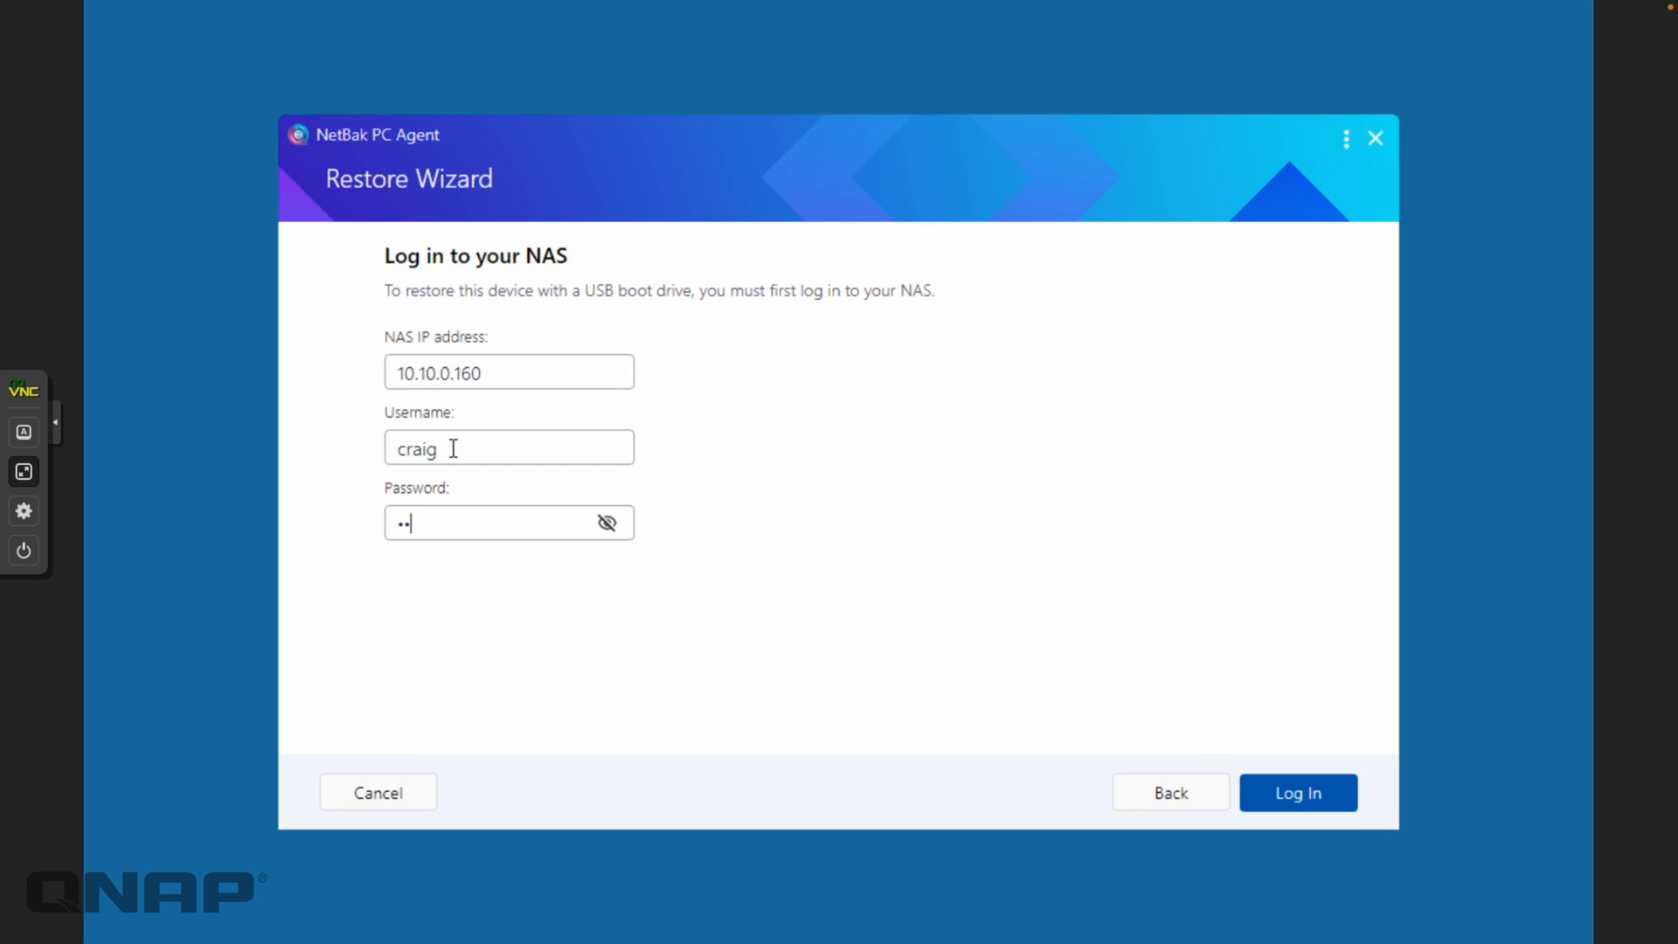
pyautogui.write('*******')
pyautogui.click(1342, 806)
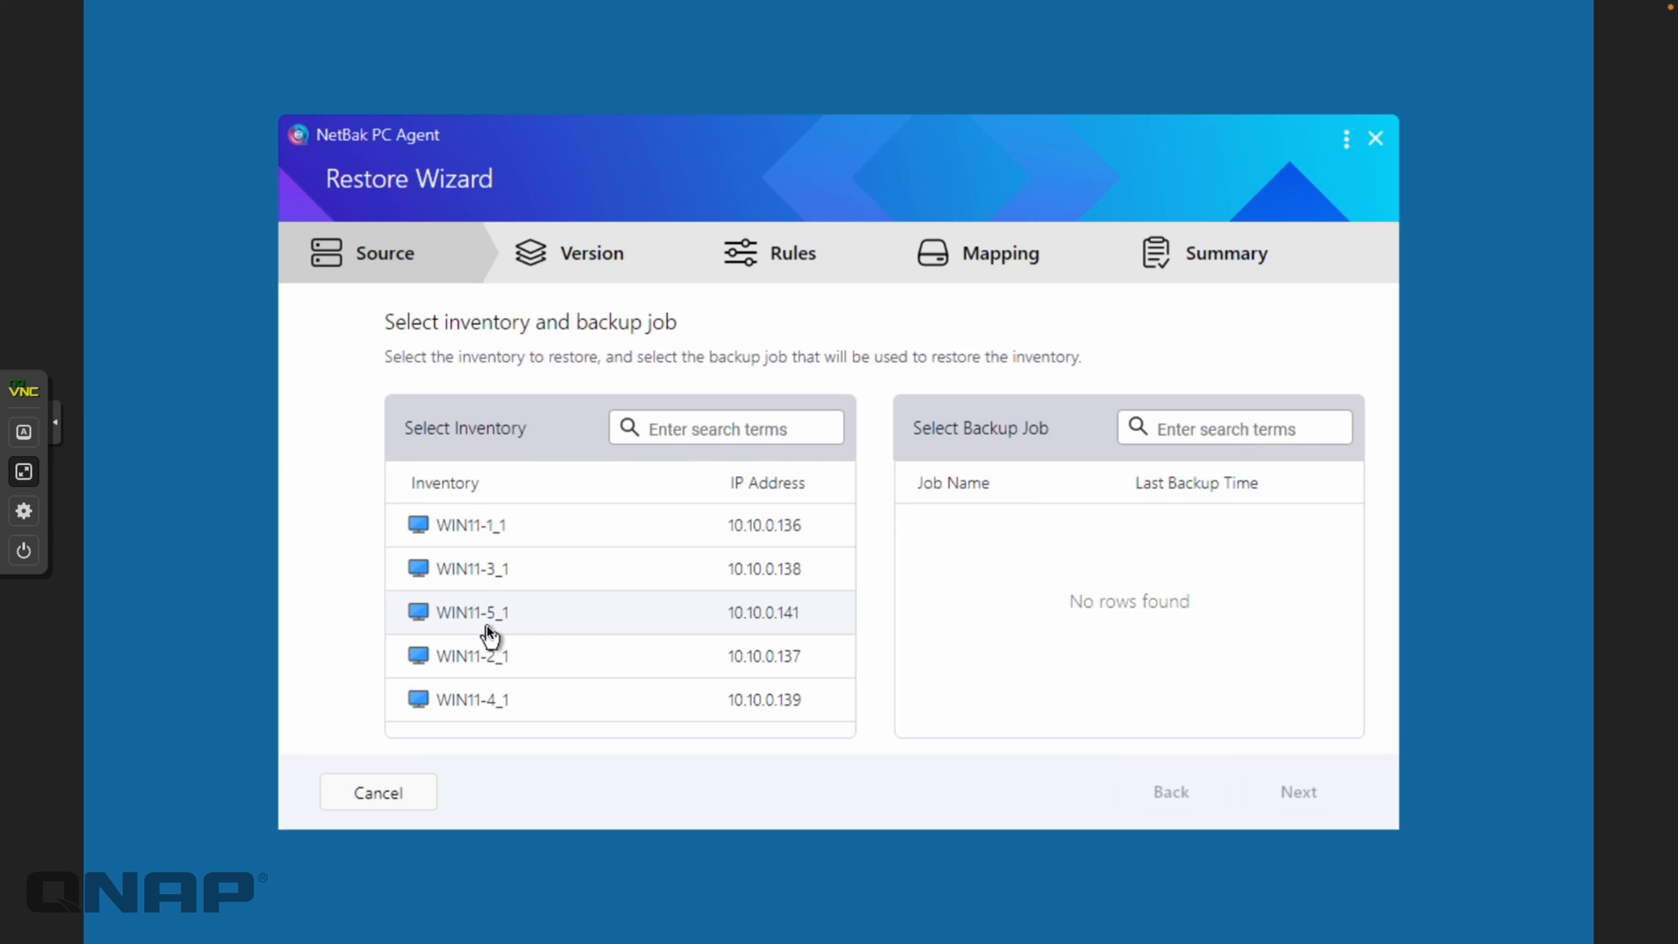
pyautogui.click(457, 535)
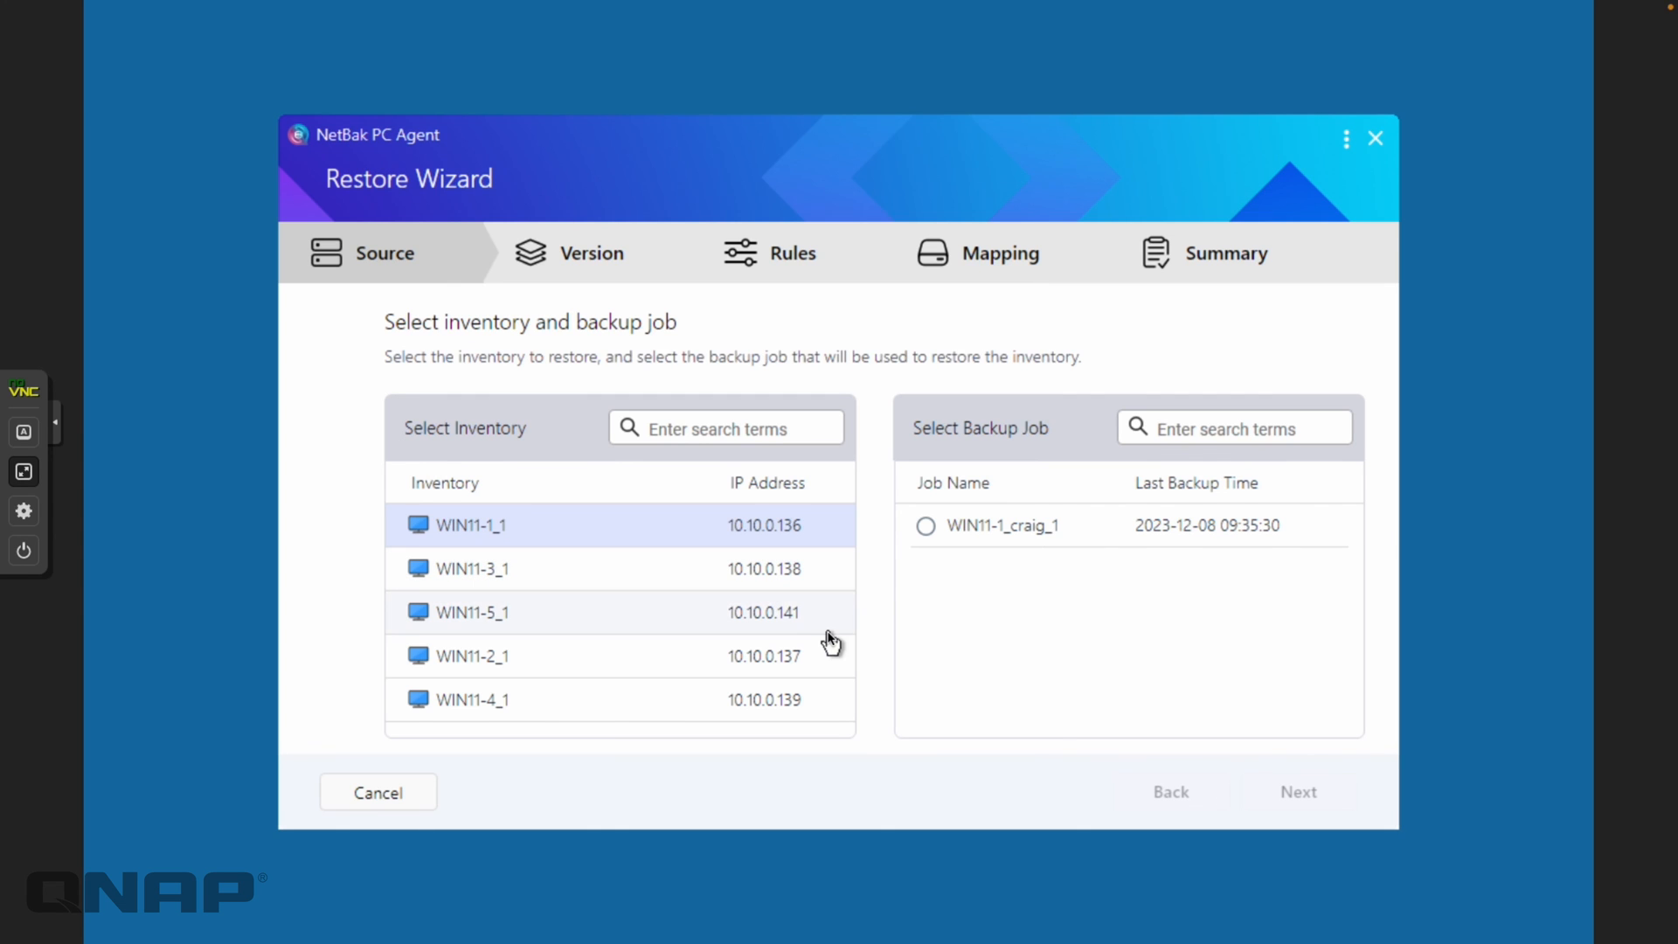
pyautogui.click(926, 525)
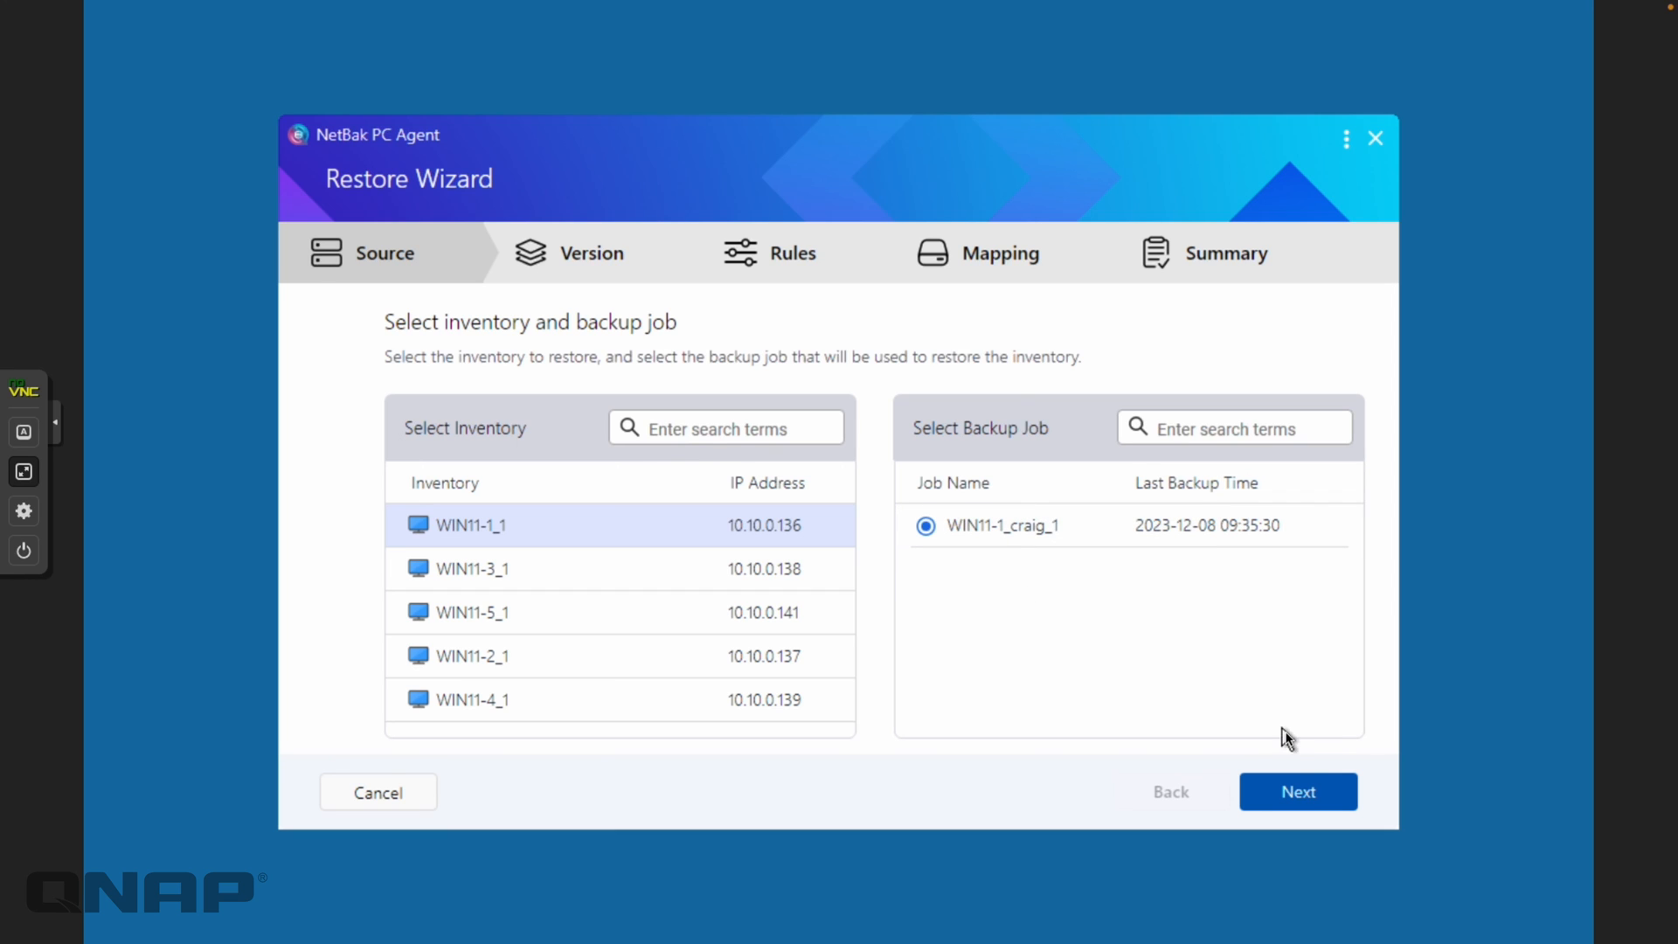
pyautogui.click(1300, 791)
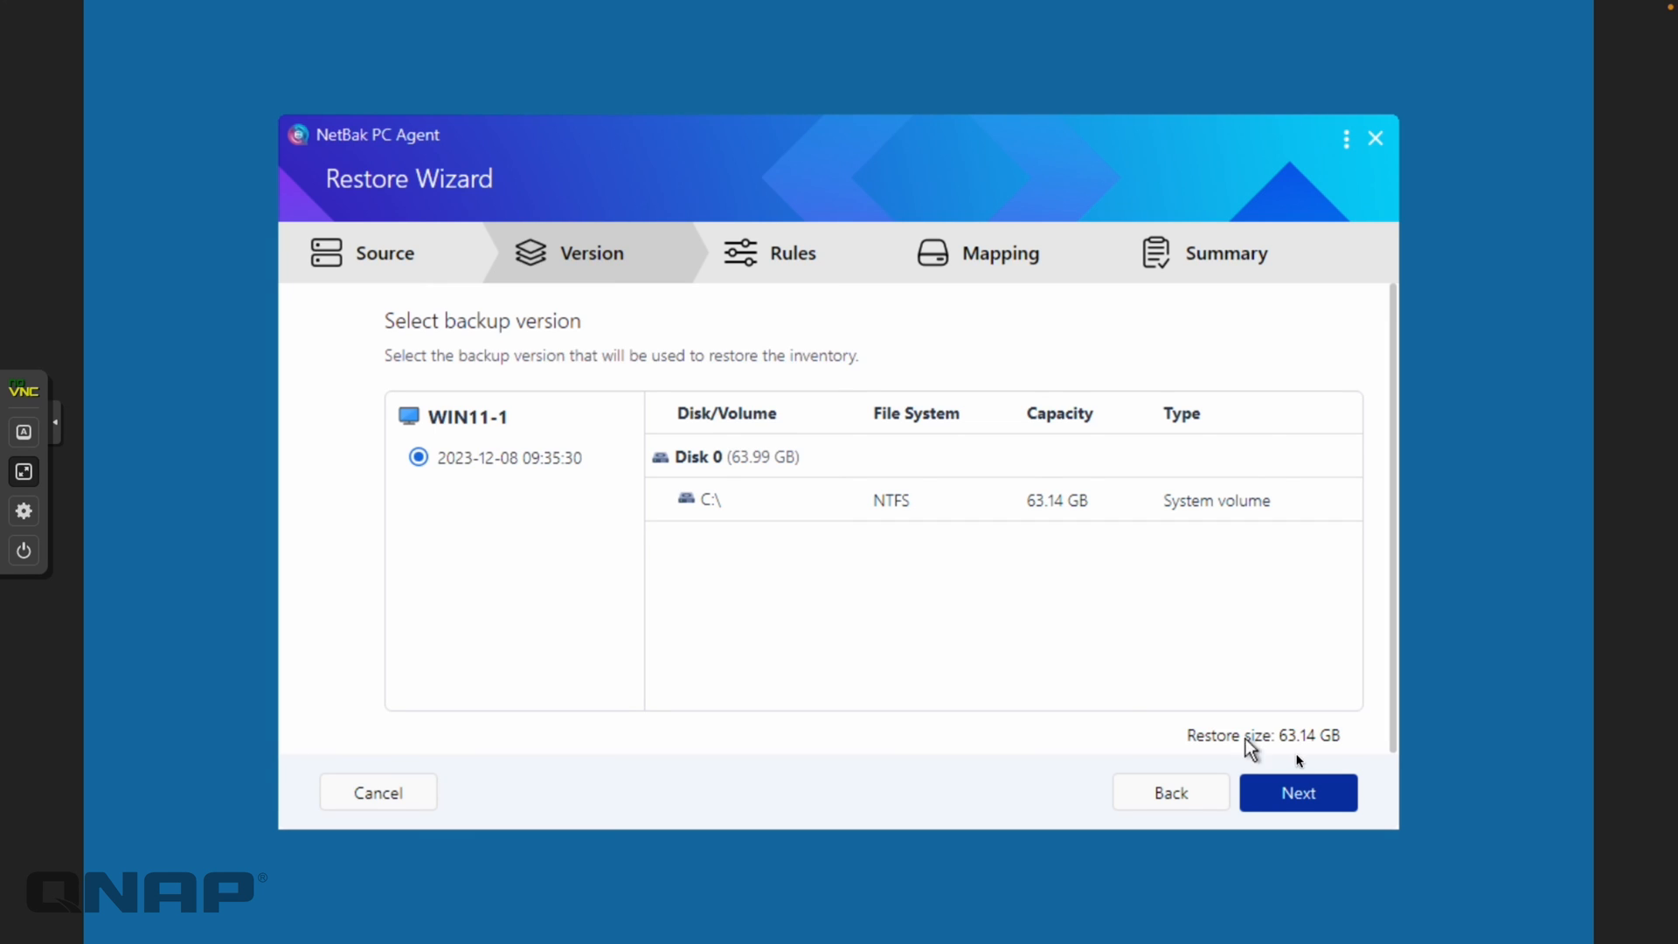
pyautogui.click(1296, 798)
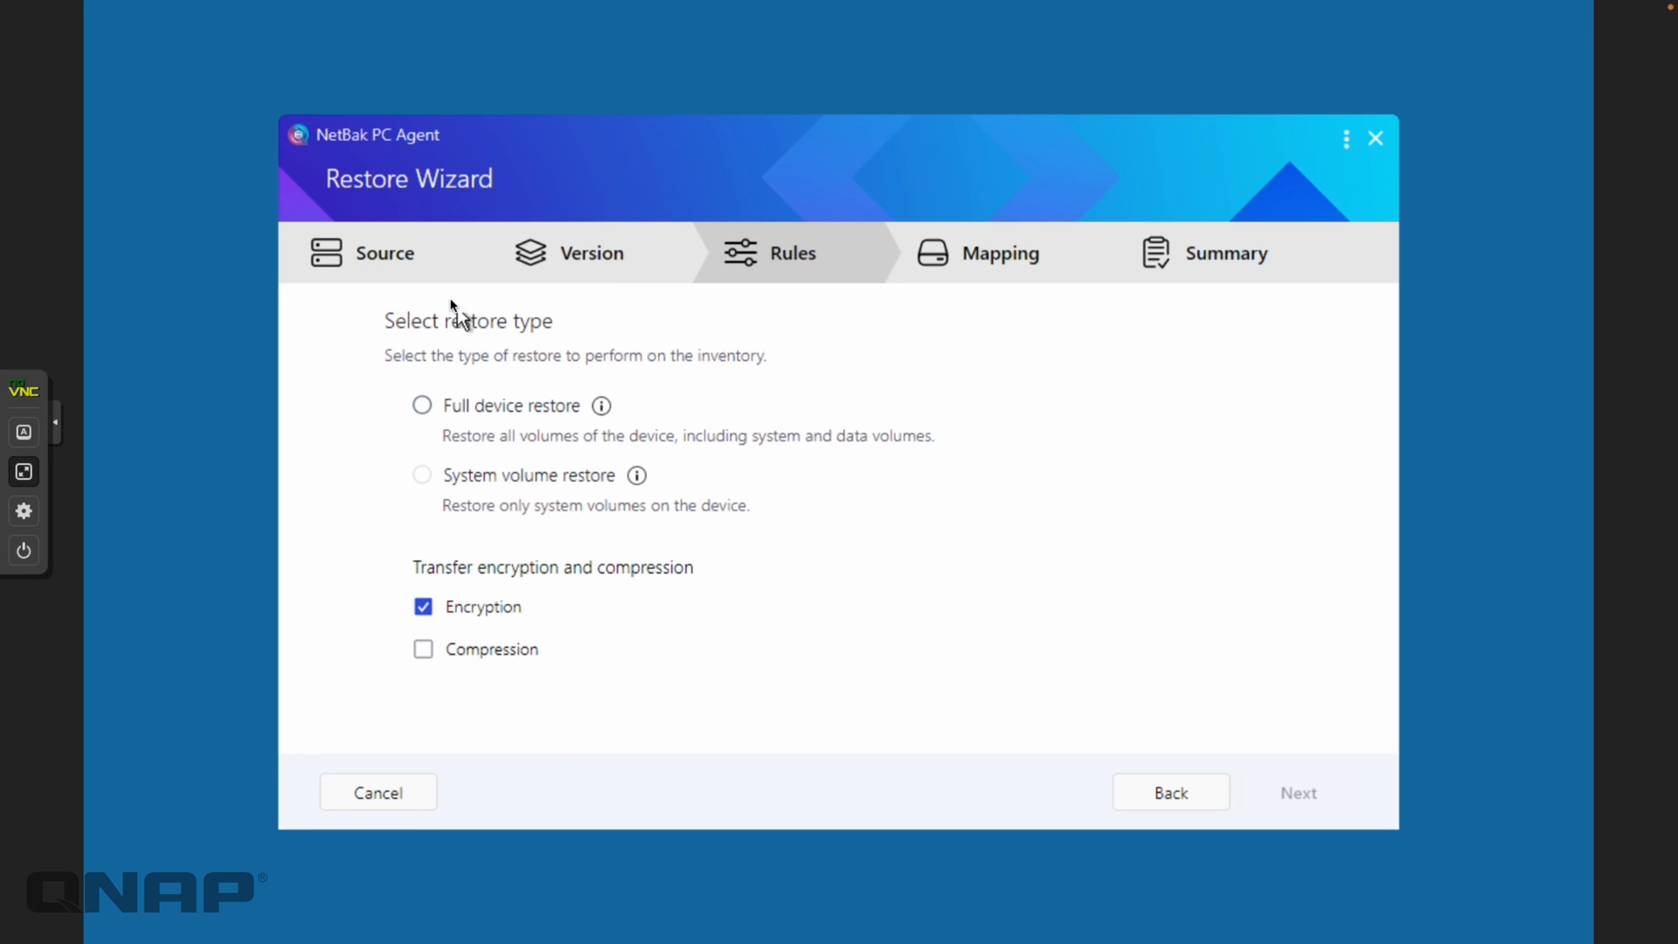
pyautogui.moveTo(514, 476)
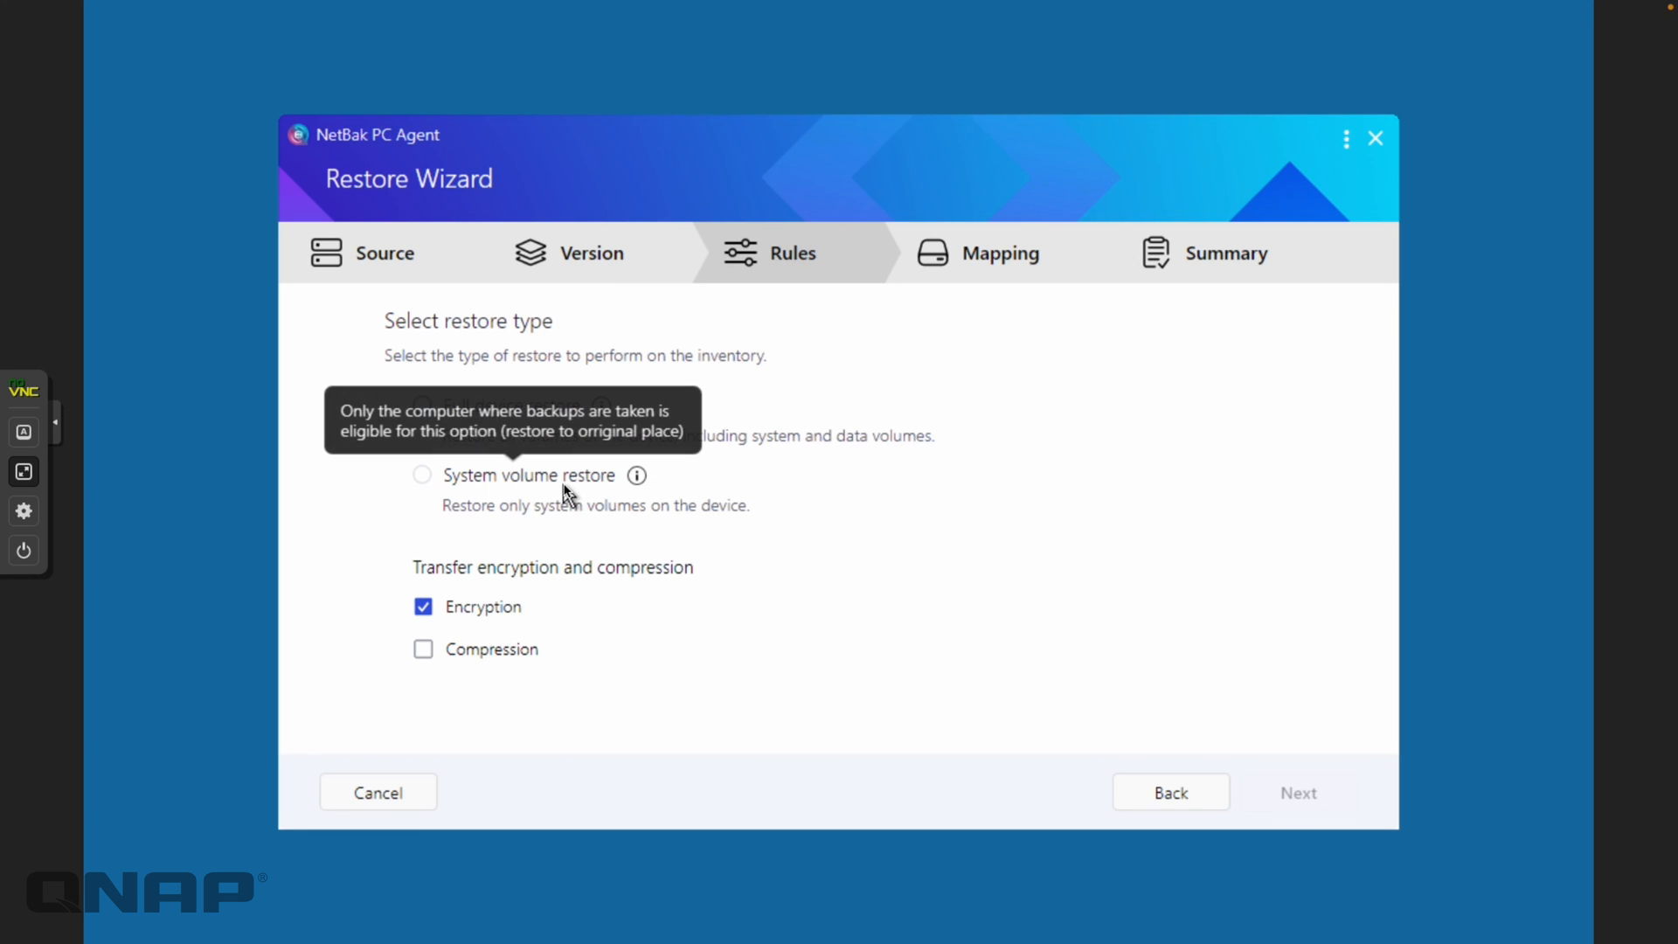
pyautogui.click(554, 407)
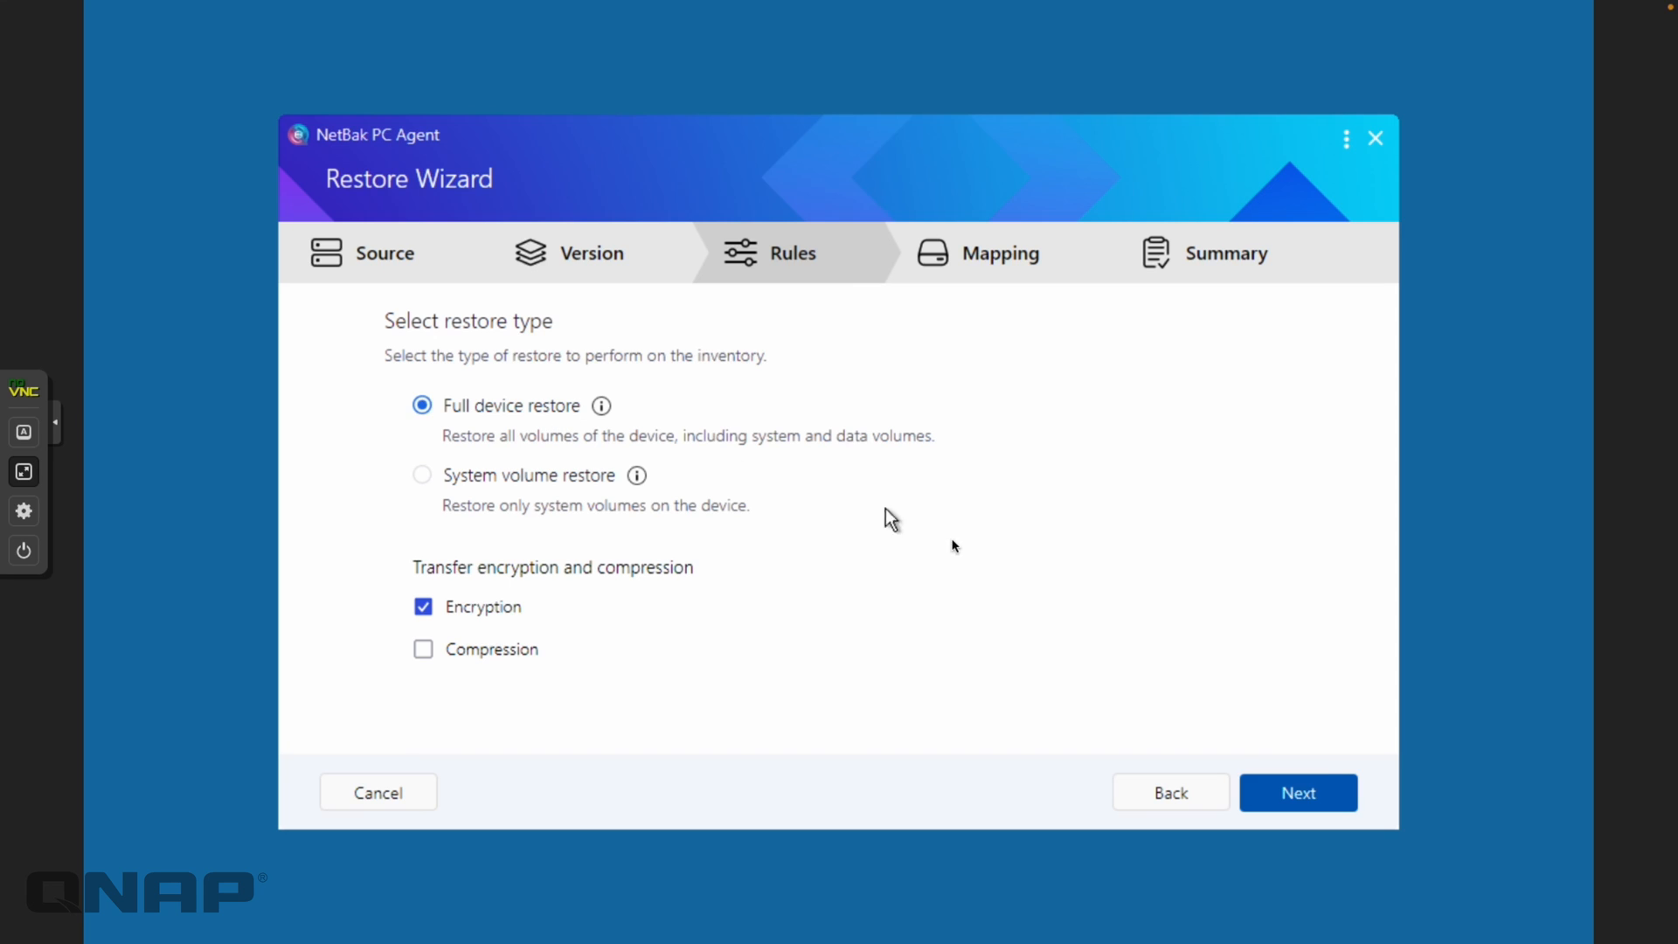
pyautogui.click(1320, 797)
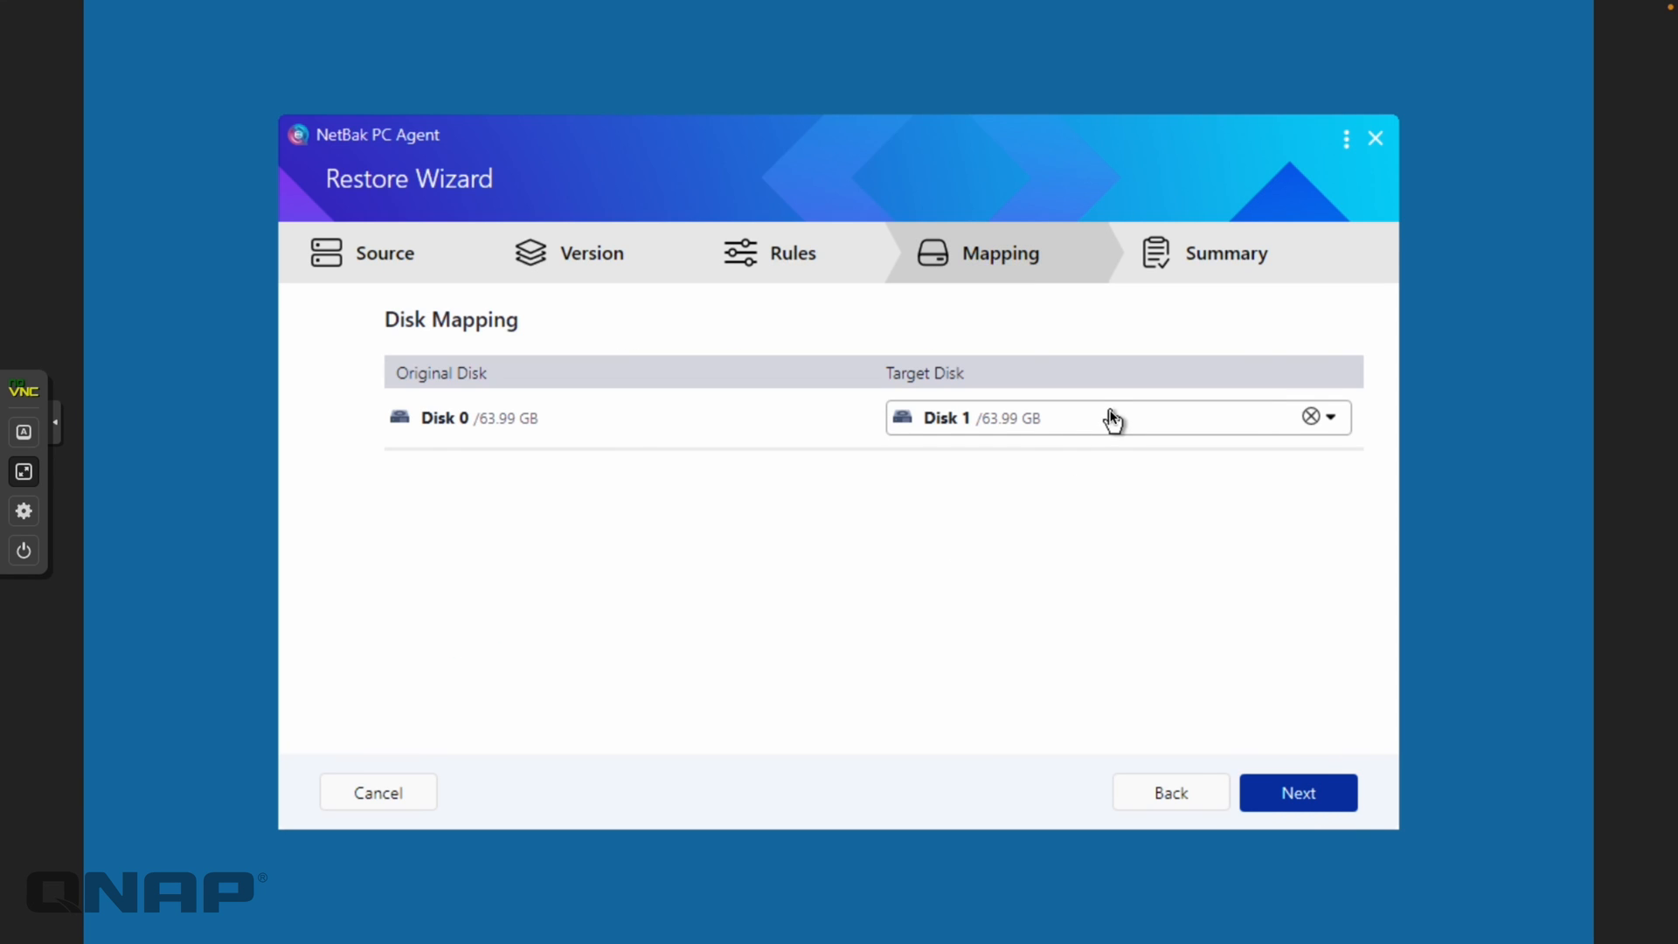
# Accept the Disk 0 to Disk 1 mapping and data-loss warning, then start the restore with automatic restart
pyautogui.click(1287, 797)
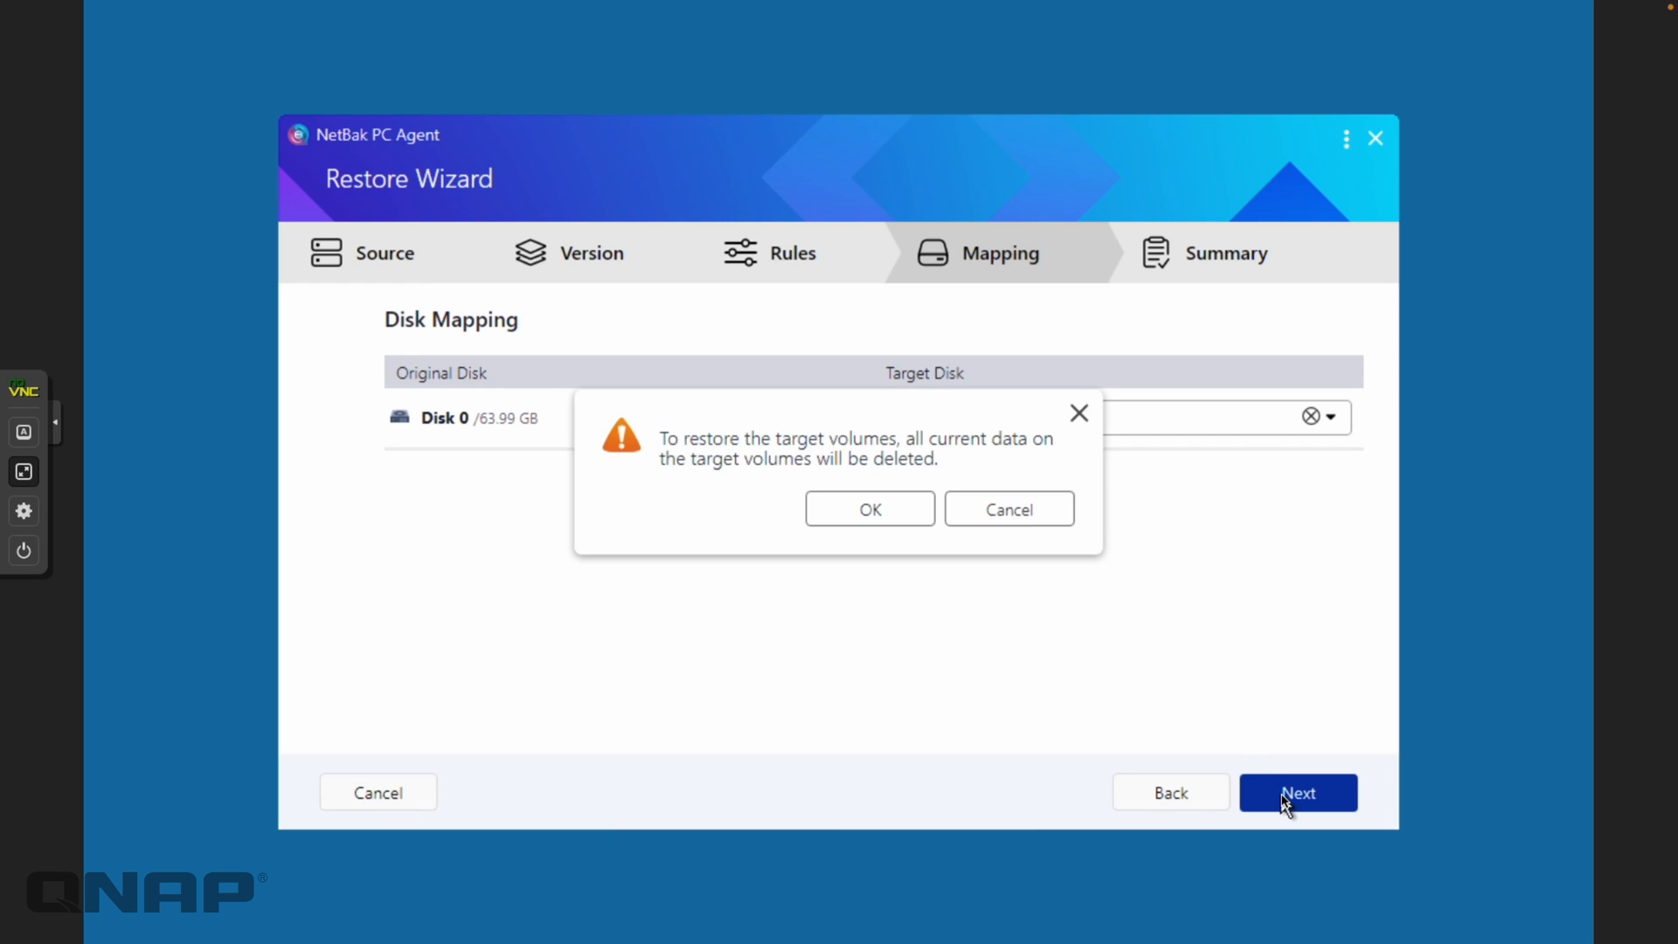
pyautogui.click(871, 523)
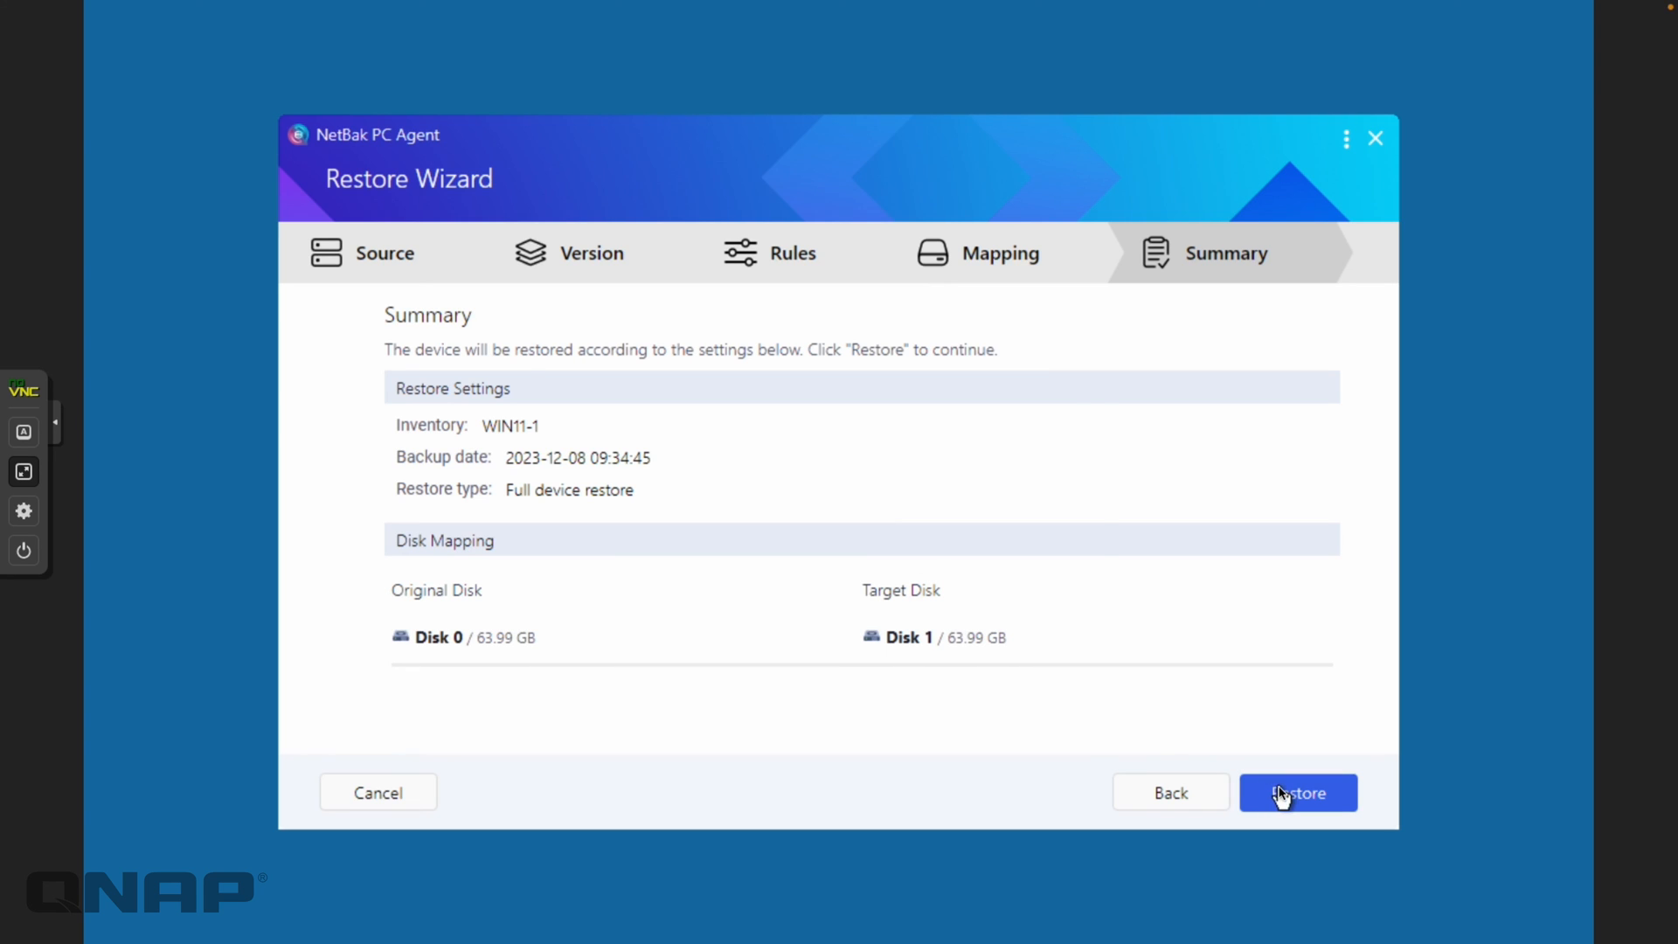
pyautogui.click(1280, 796)
pyautogui.click(873, 515)
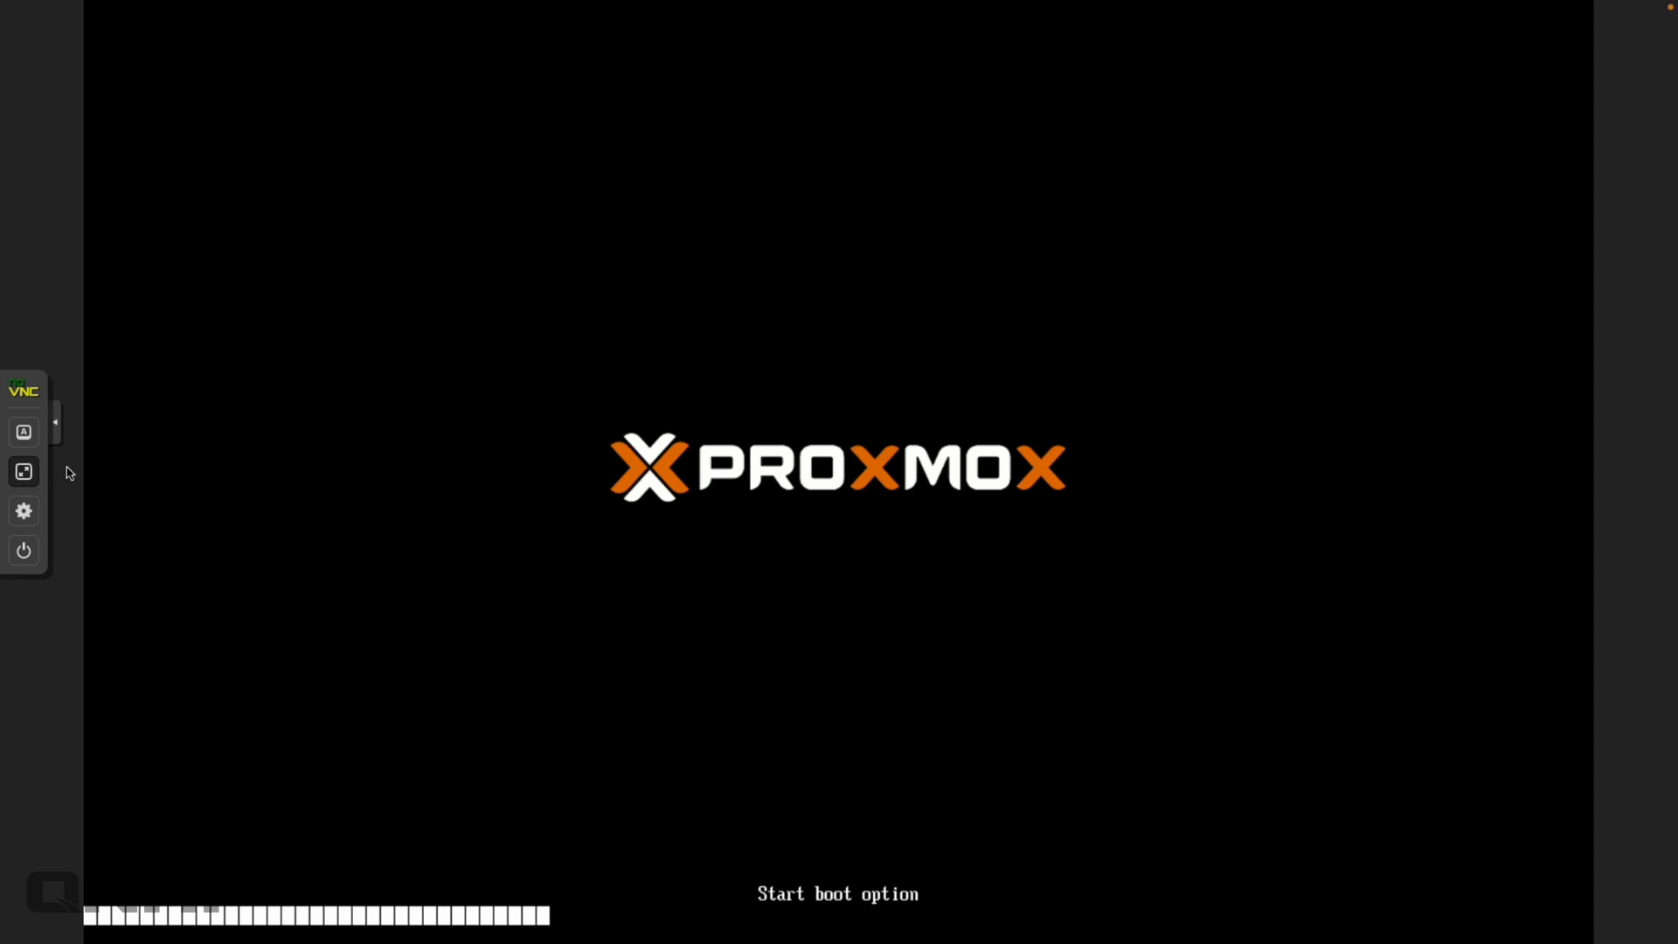
# Exit the full-screen console, stop VM 100 (Win11-Restore), and open its Options page
pyautogui.click(24, 471)
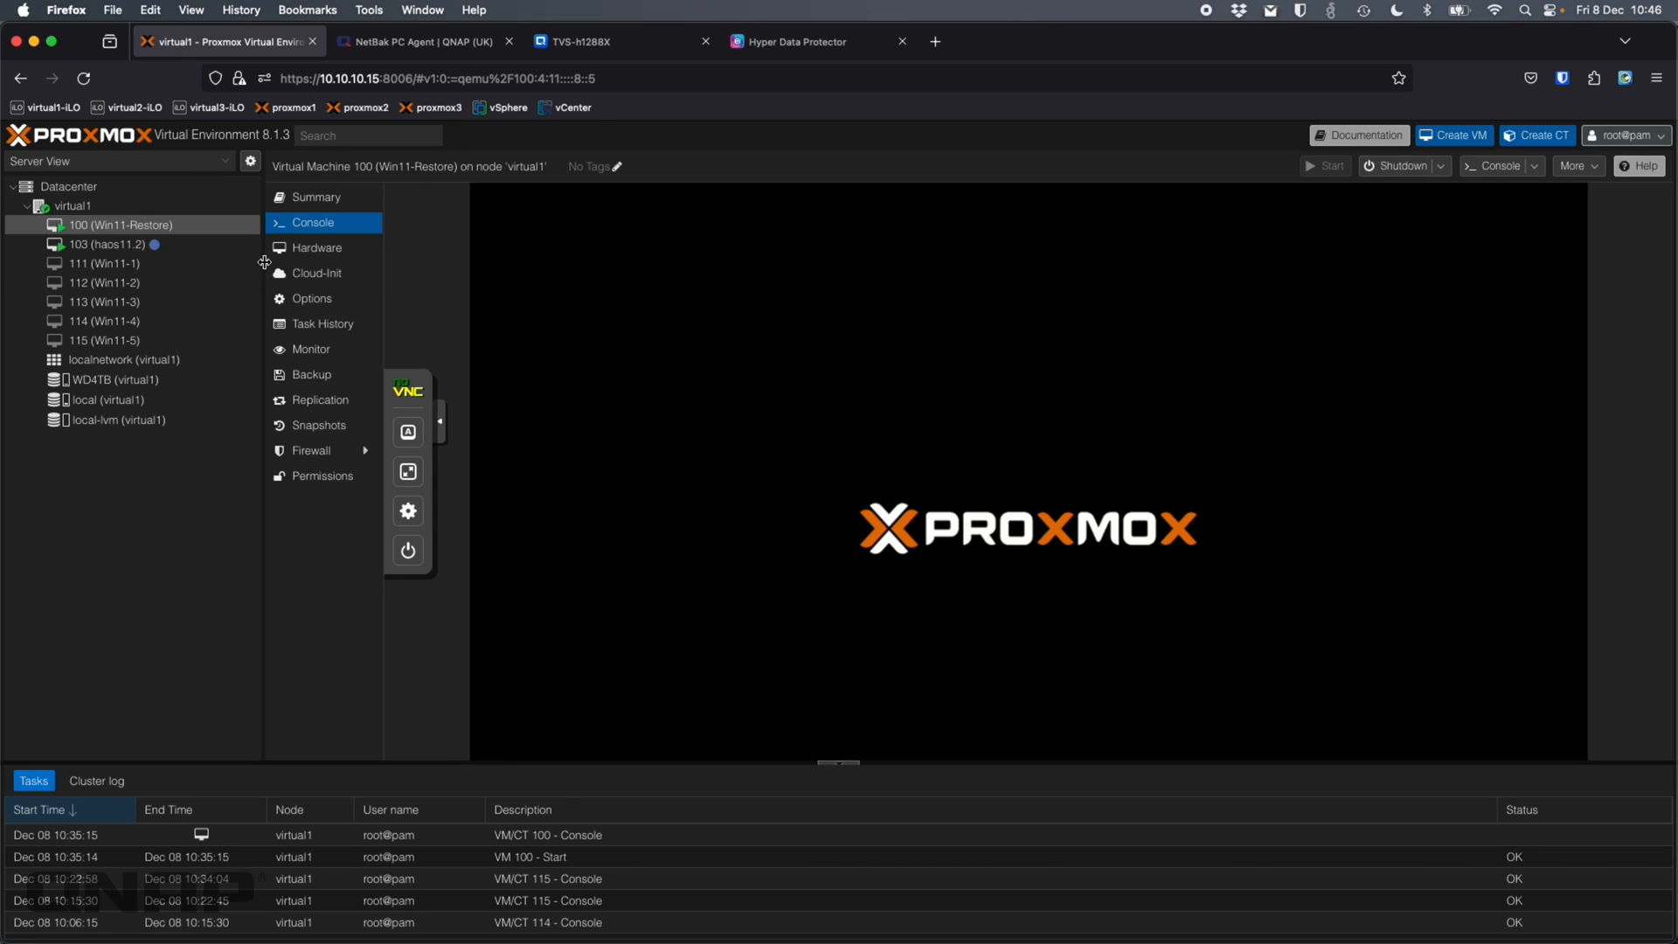
pyautogui.rightClick(117, 232)
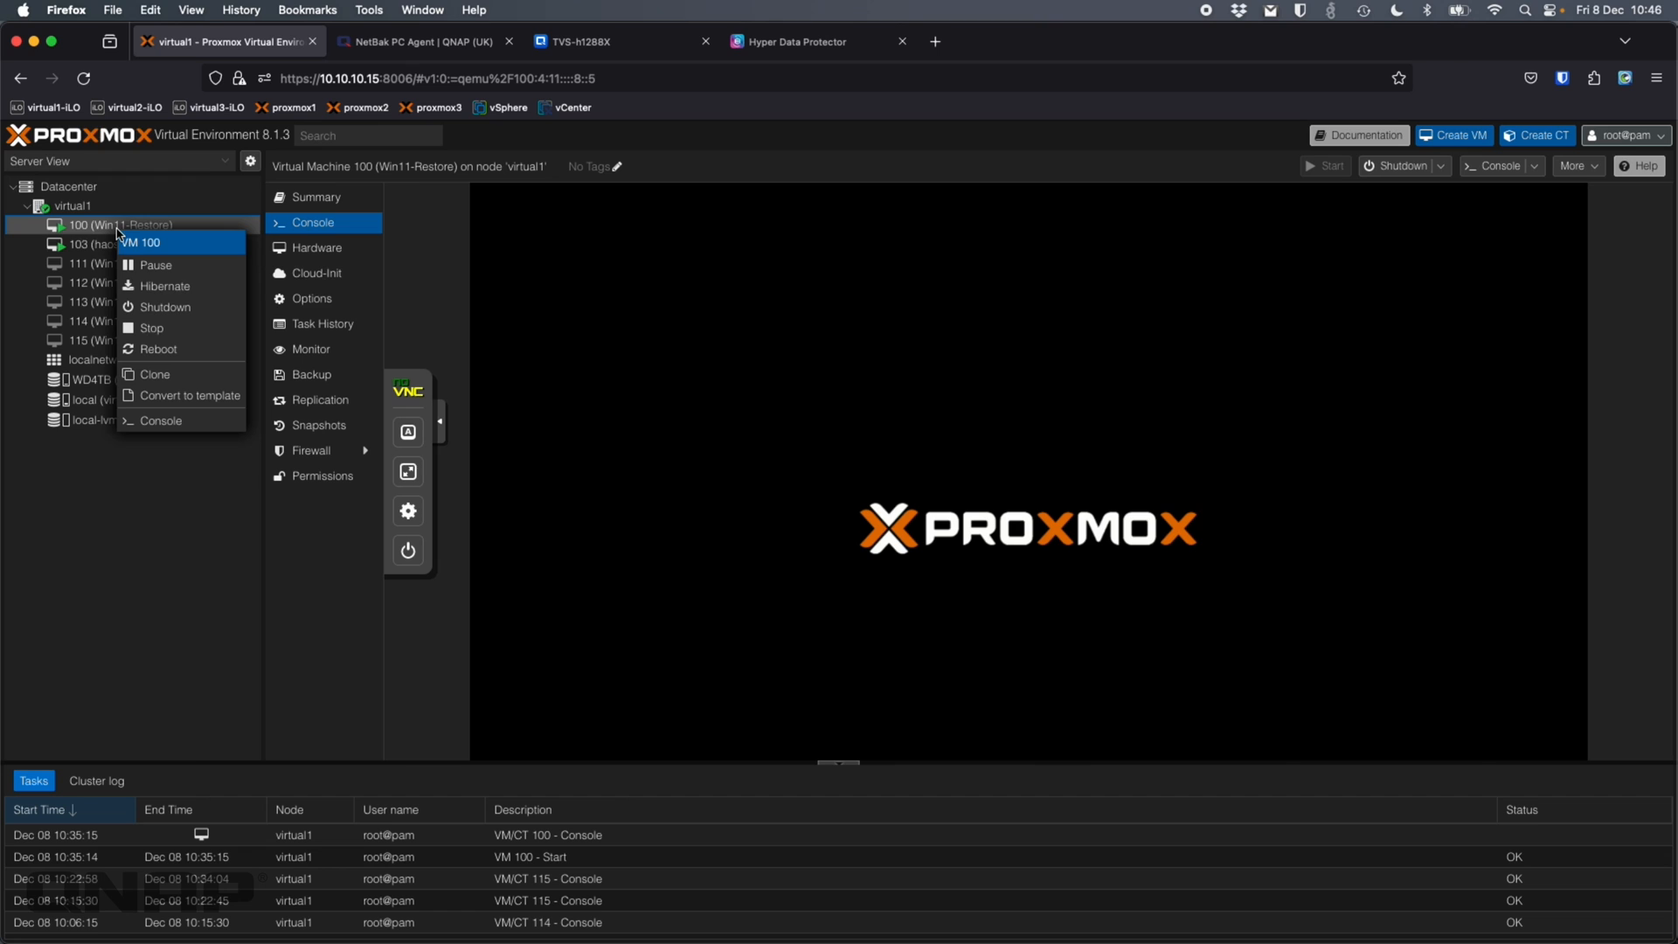
pyautogui.click(160, 336)
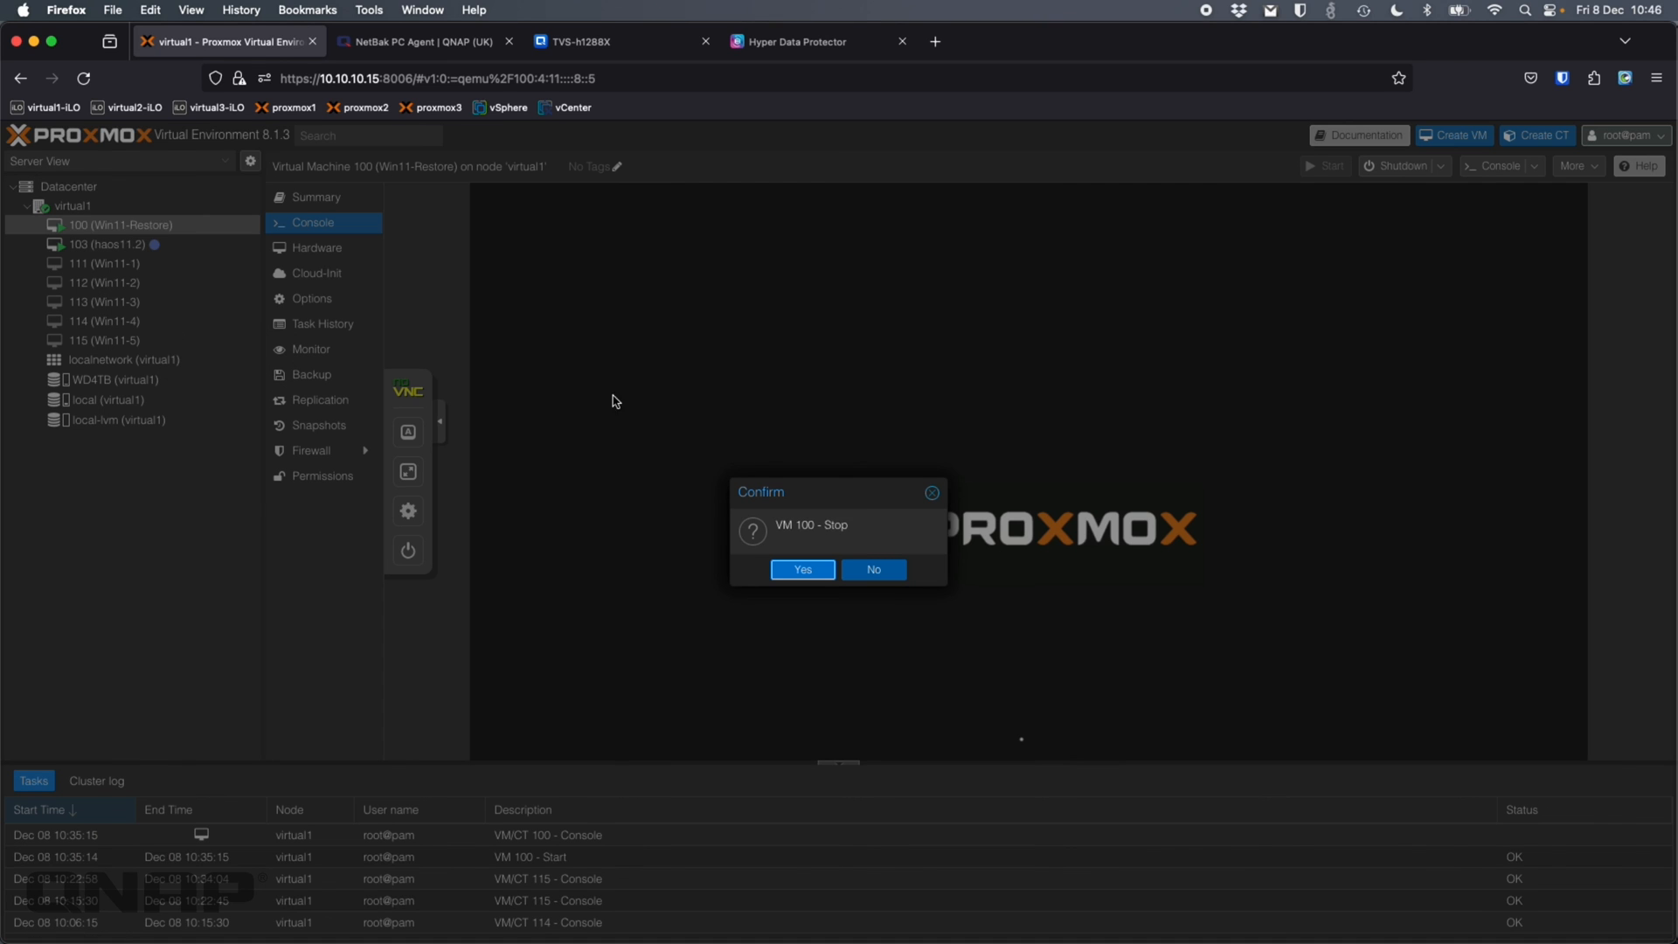
pyautogui.click(802, 569)
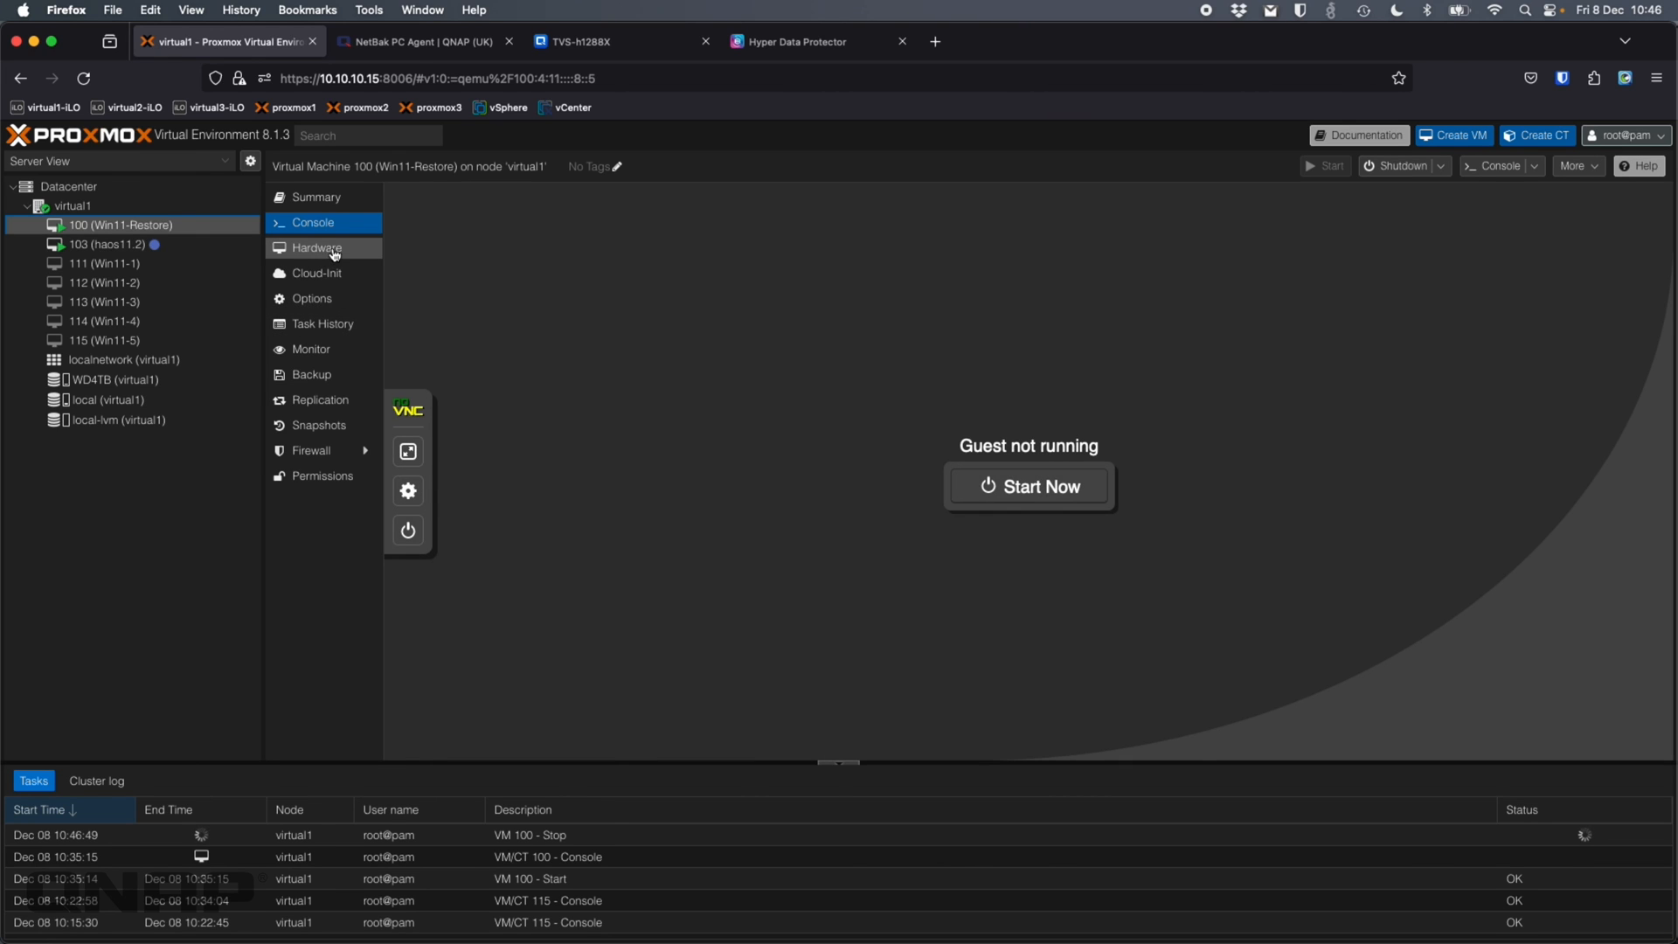
pyautogui.click(317, 302)
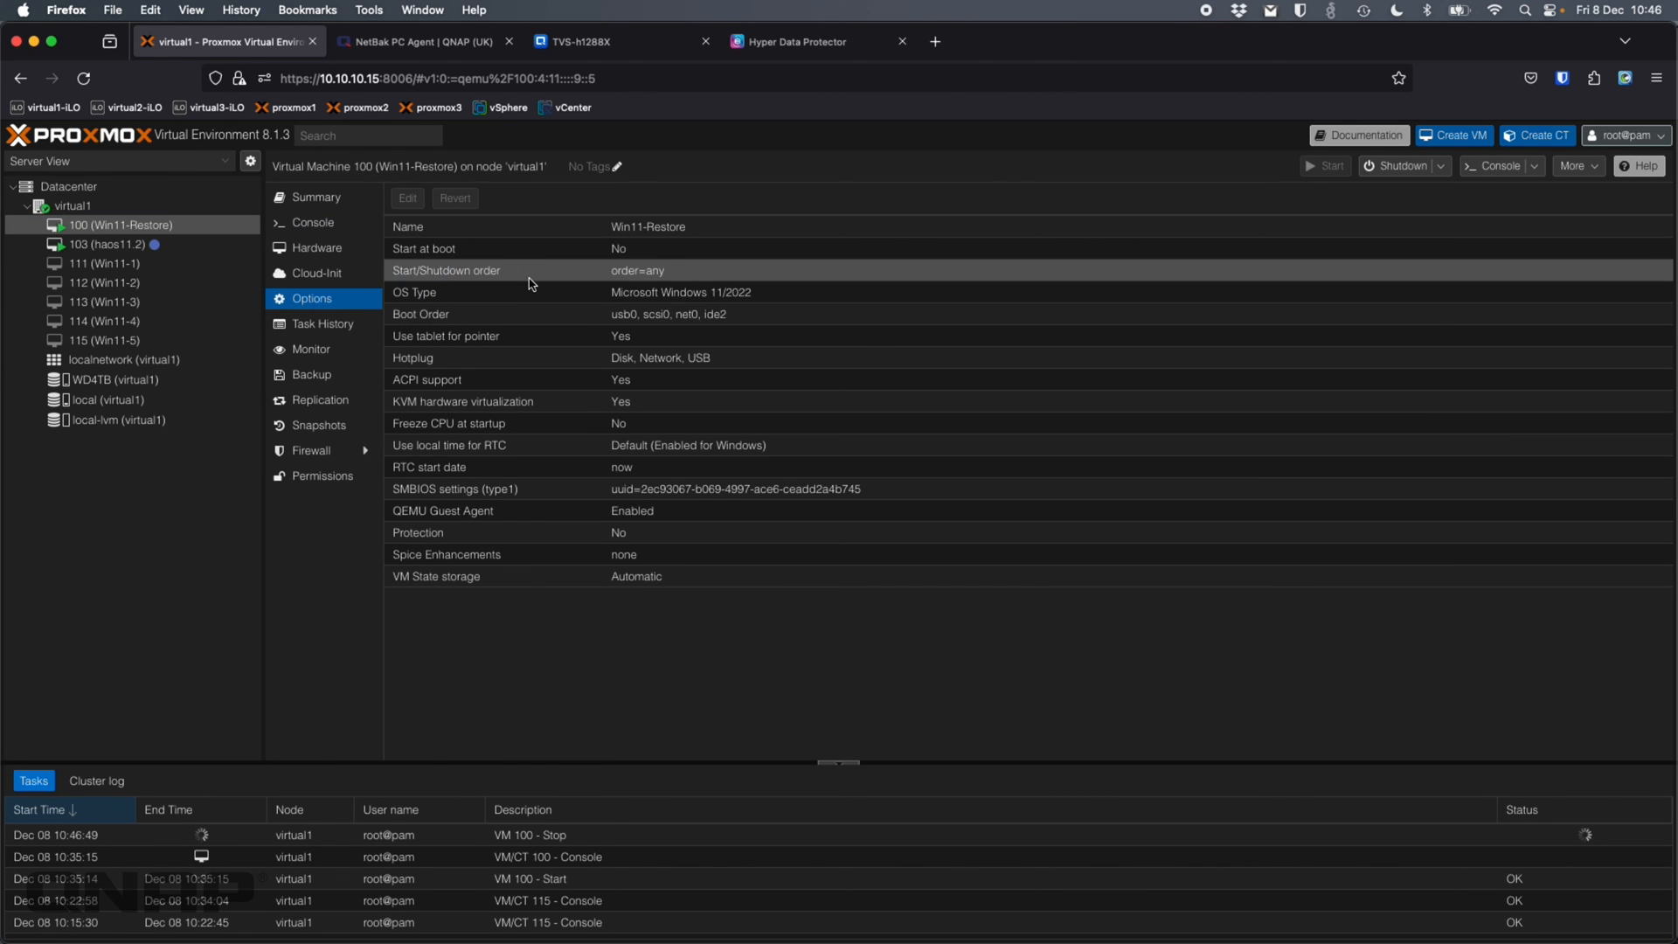
# Disable usb0 in the boot order and move it to the end of the list
pyautogui.click(528, 315)
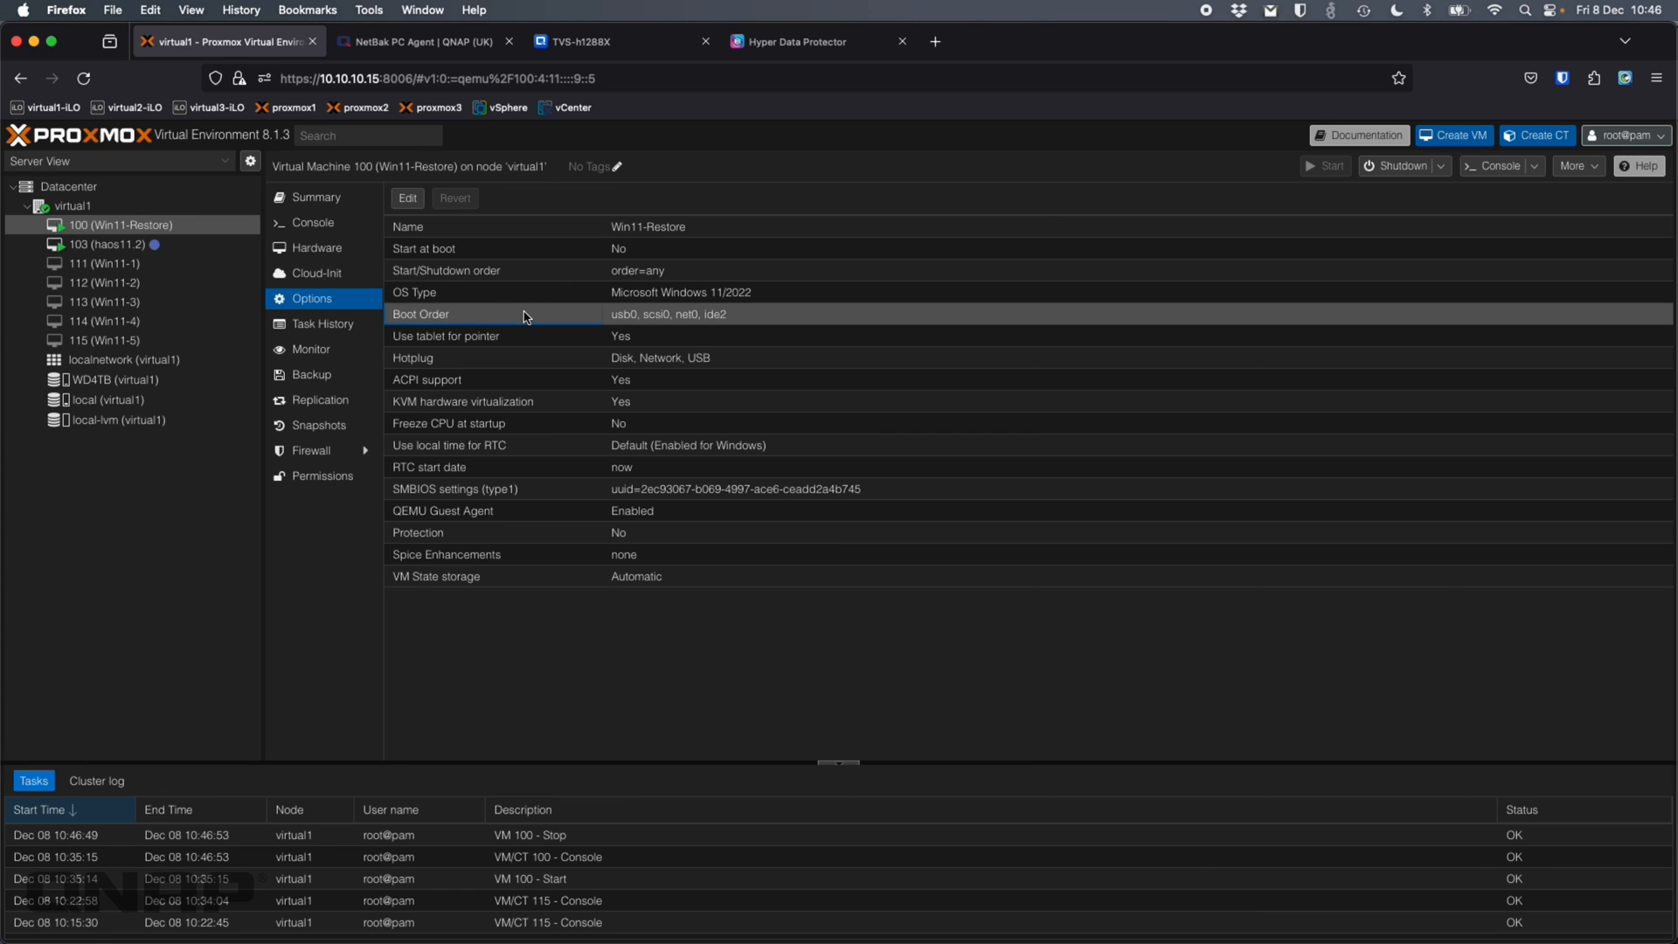
pyautogui.click(407, 198)
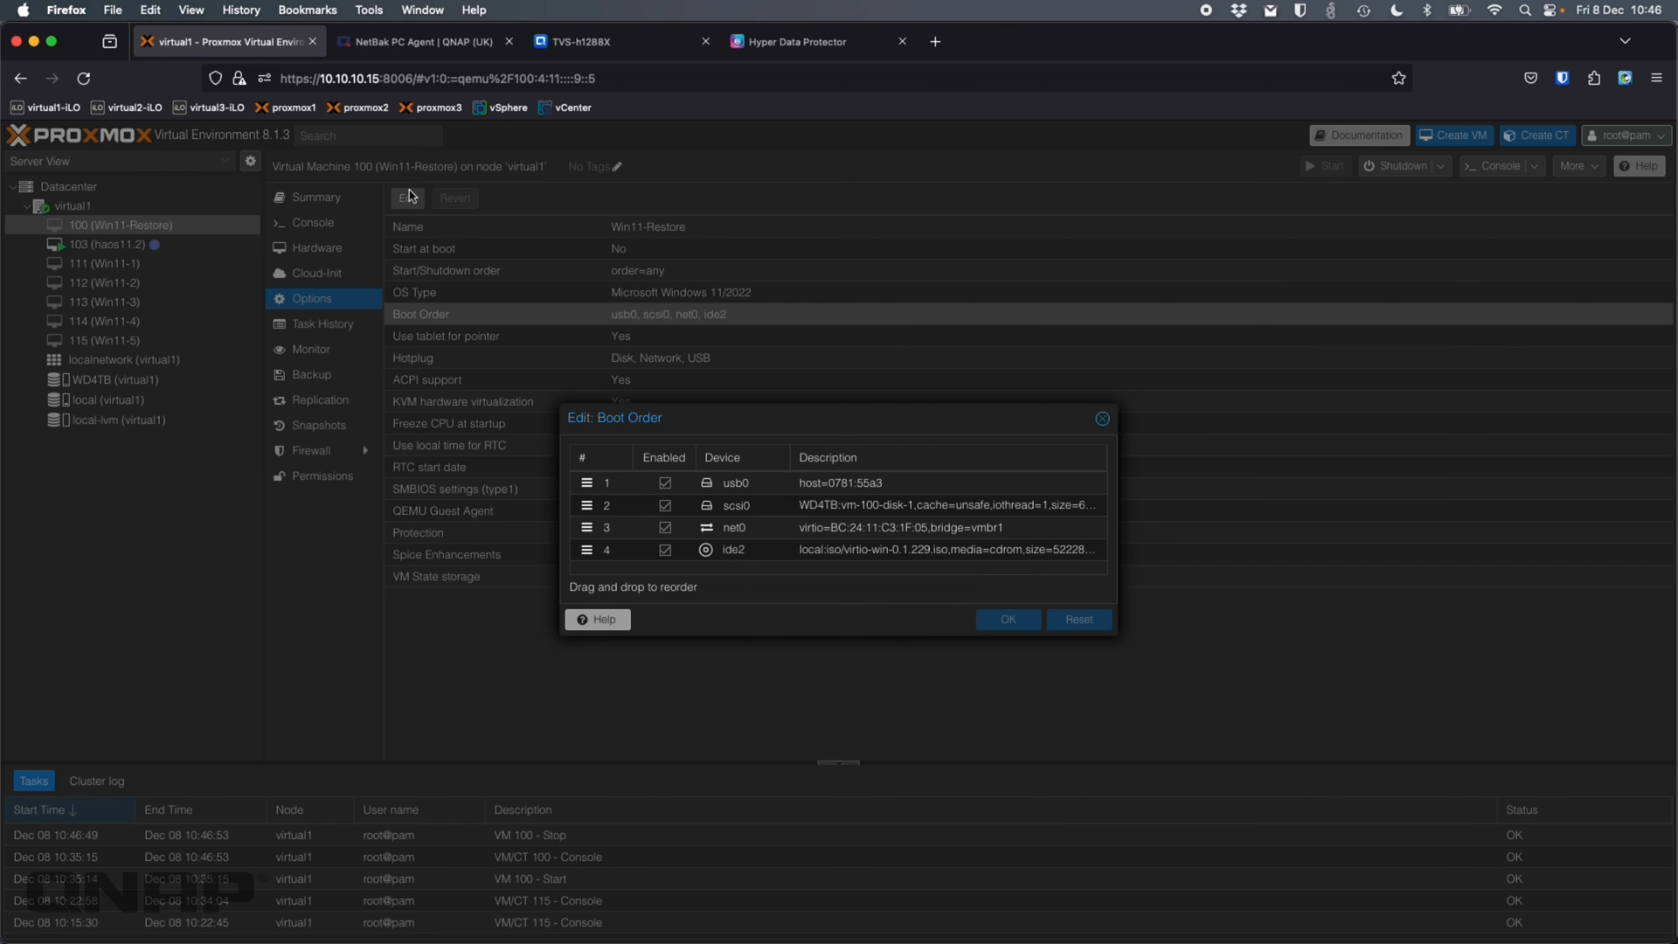
pyautogui.click(665, 483)
pyautogui.moveTo(586, 482); pyautogui.dragTo(590, 554)
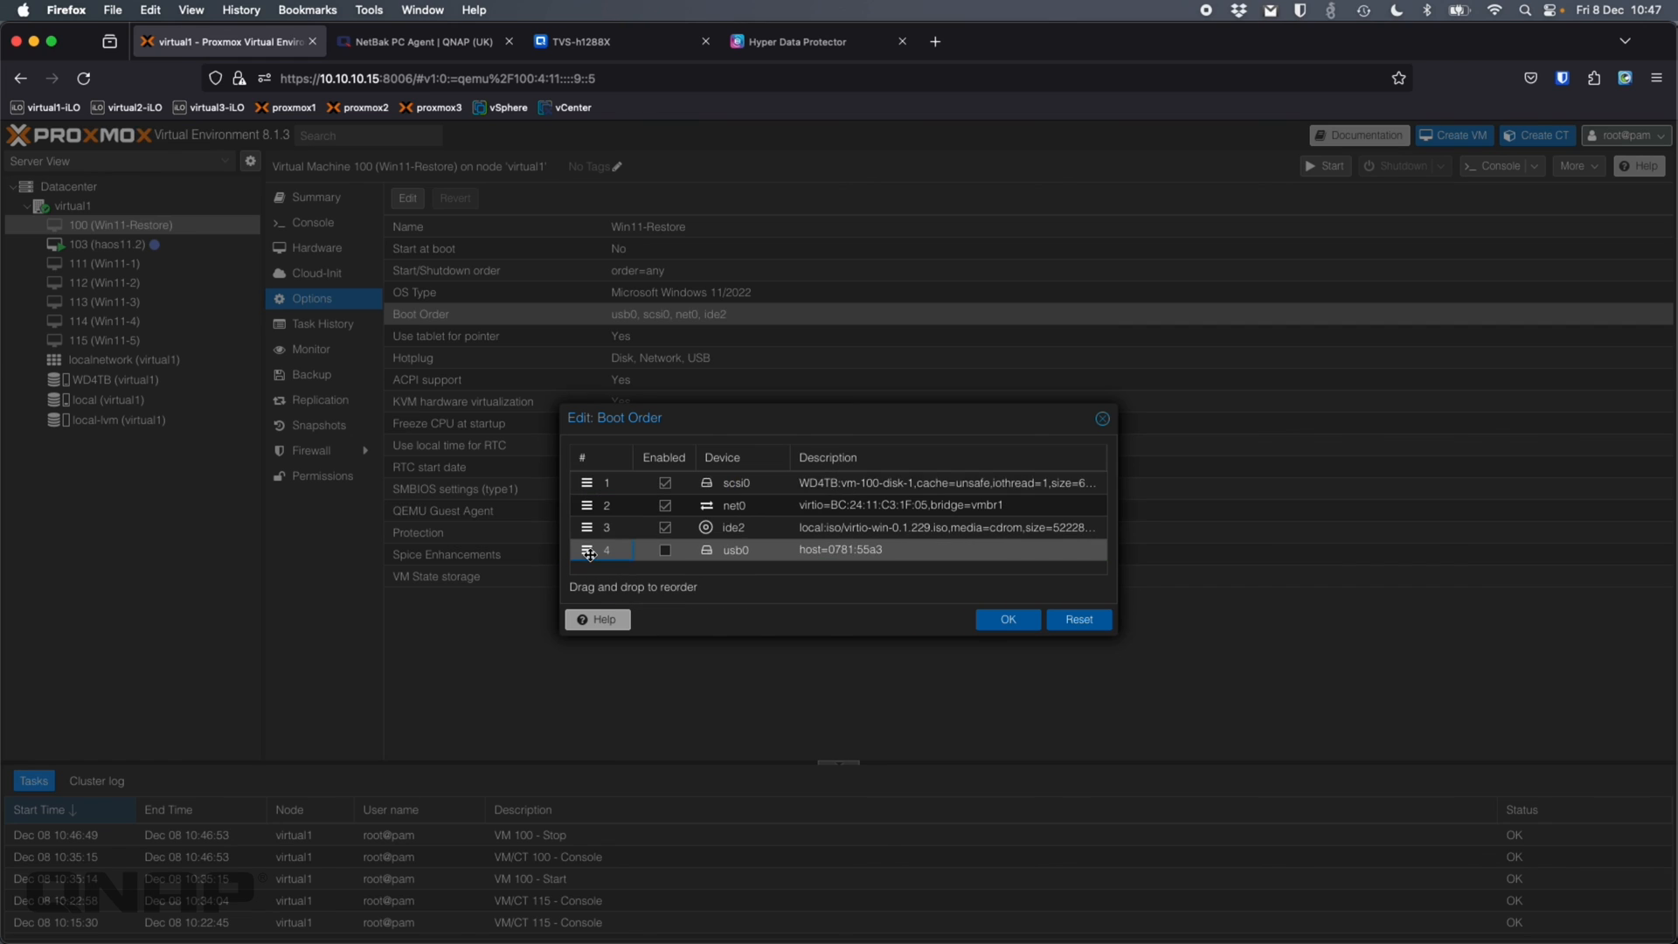
pyautogui.click(1006, 621)
# Remove the USB Device (usb0) from the VM's hardware and start the VM from its console
pyautogui.click(317, 248)
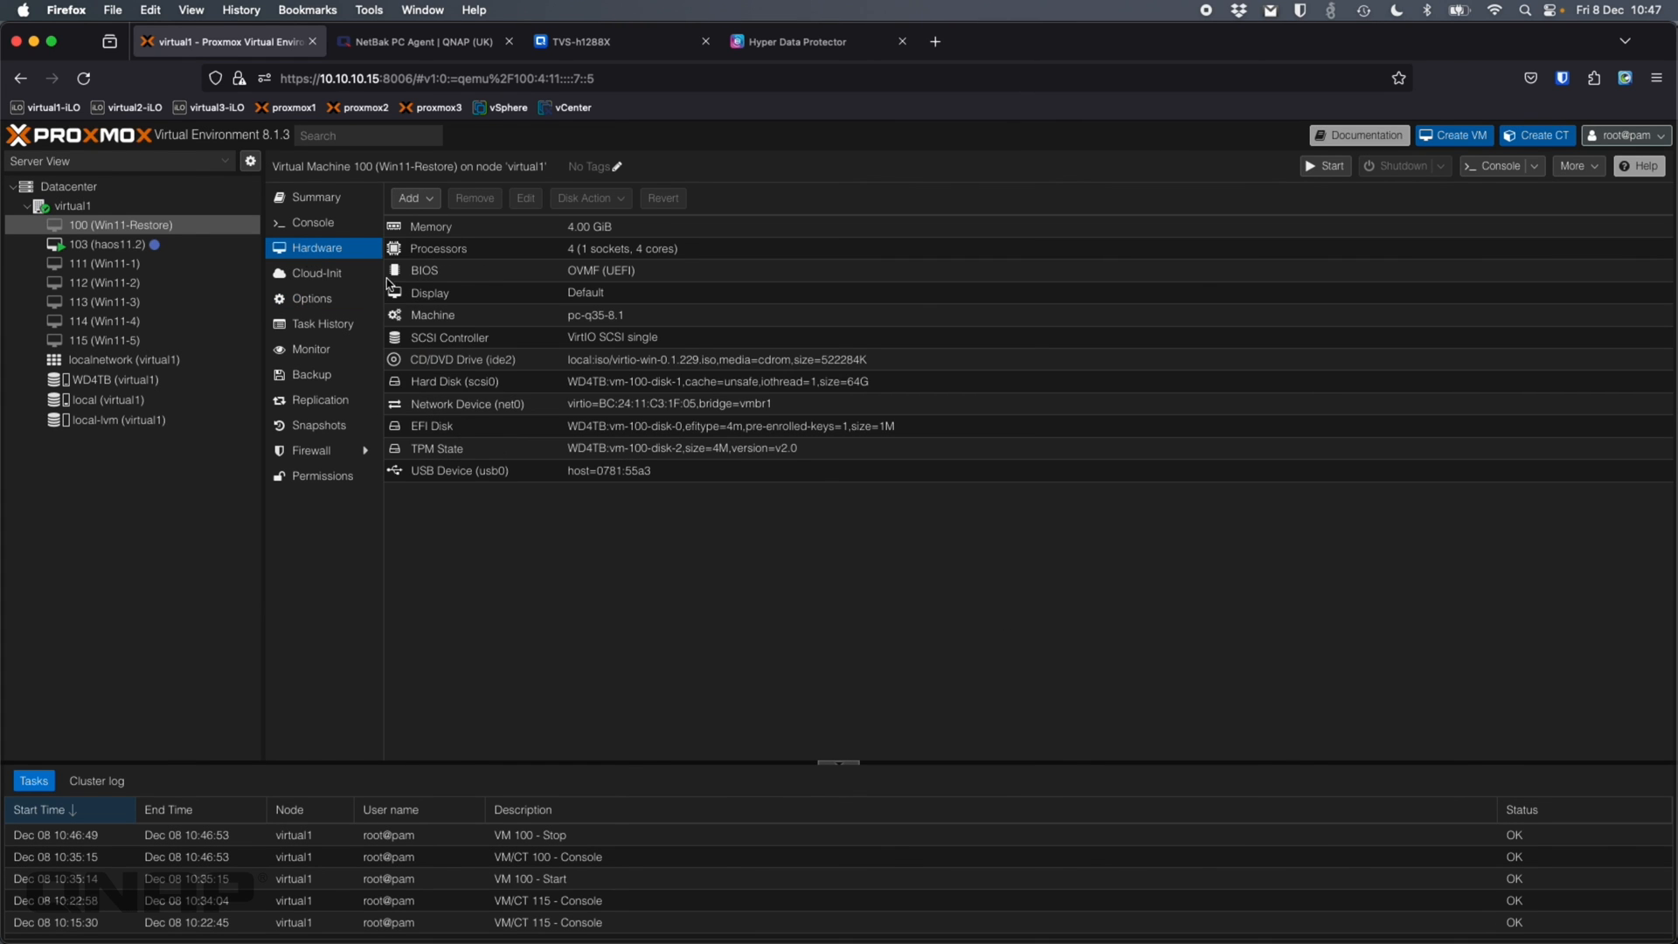
pyautogui.click(493, 470)
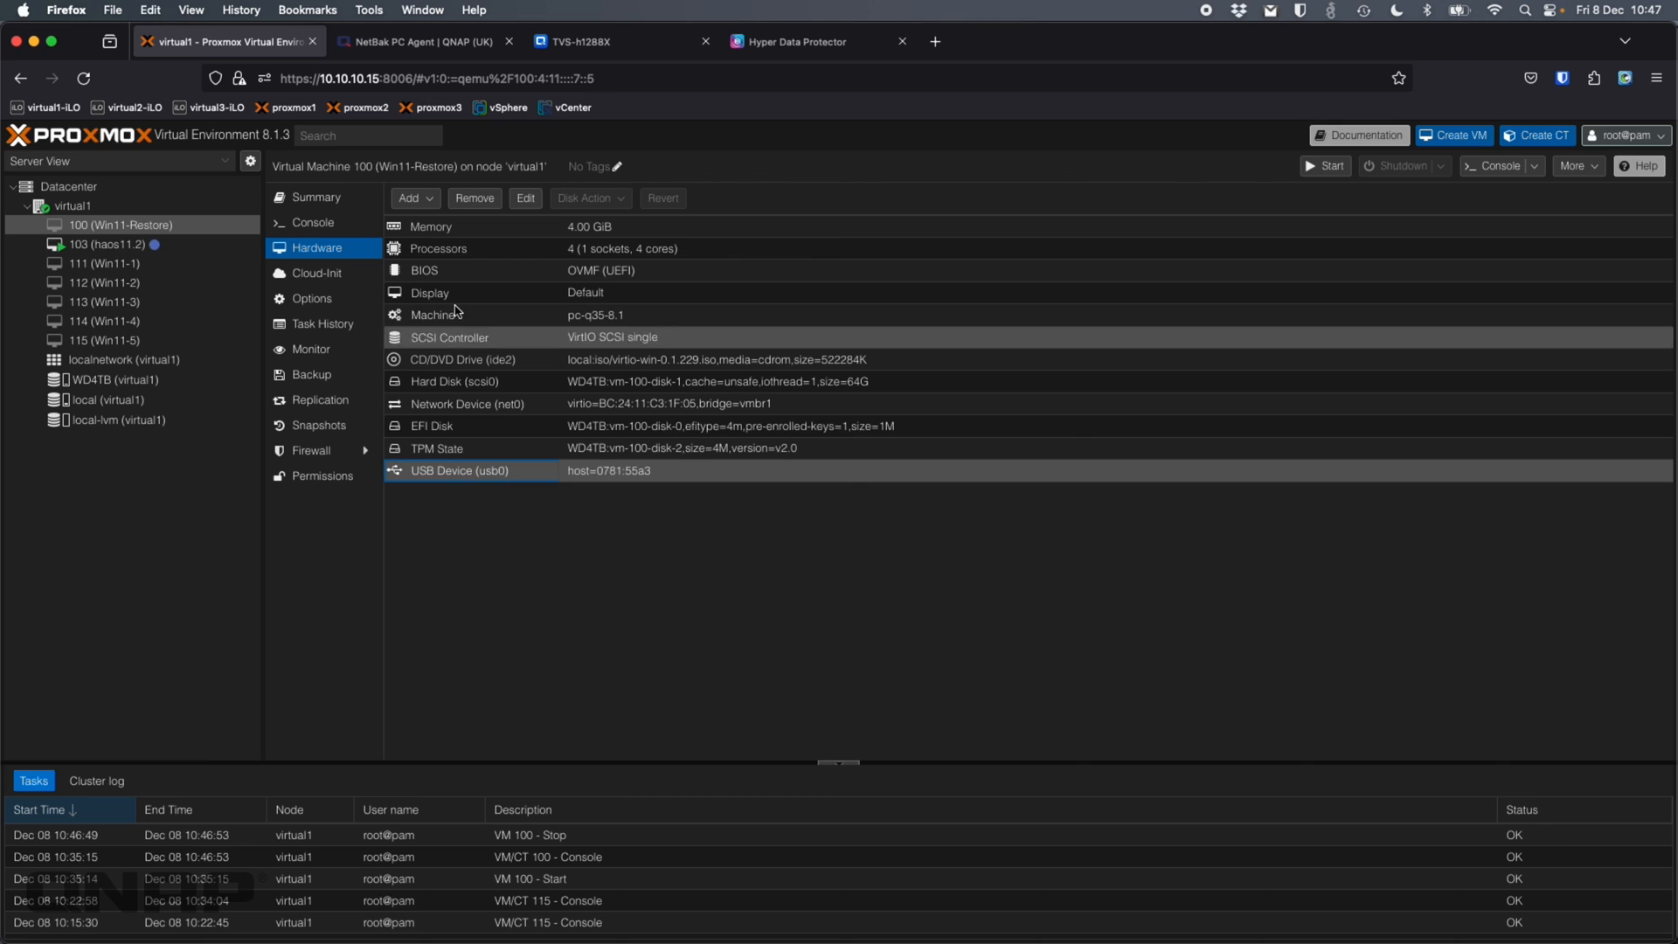
pyautogui.click(480, 199)
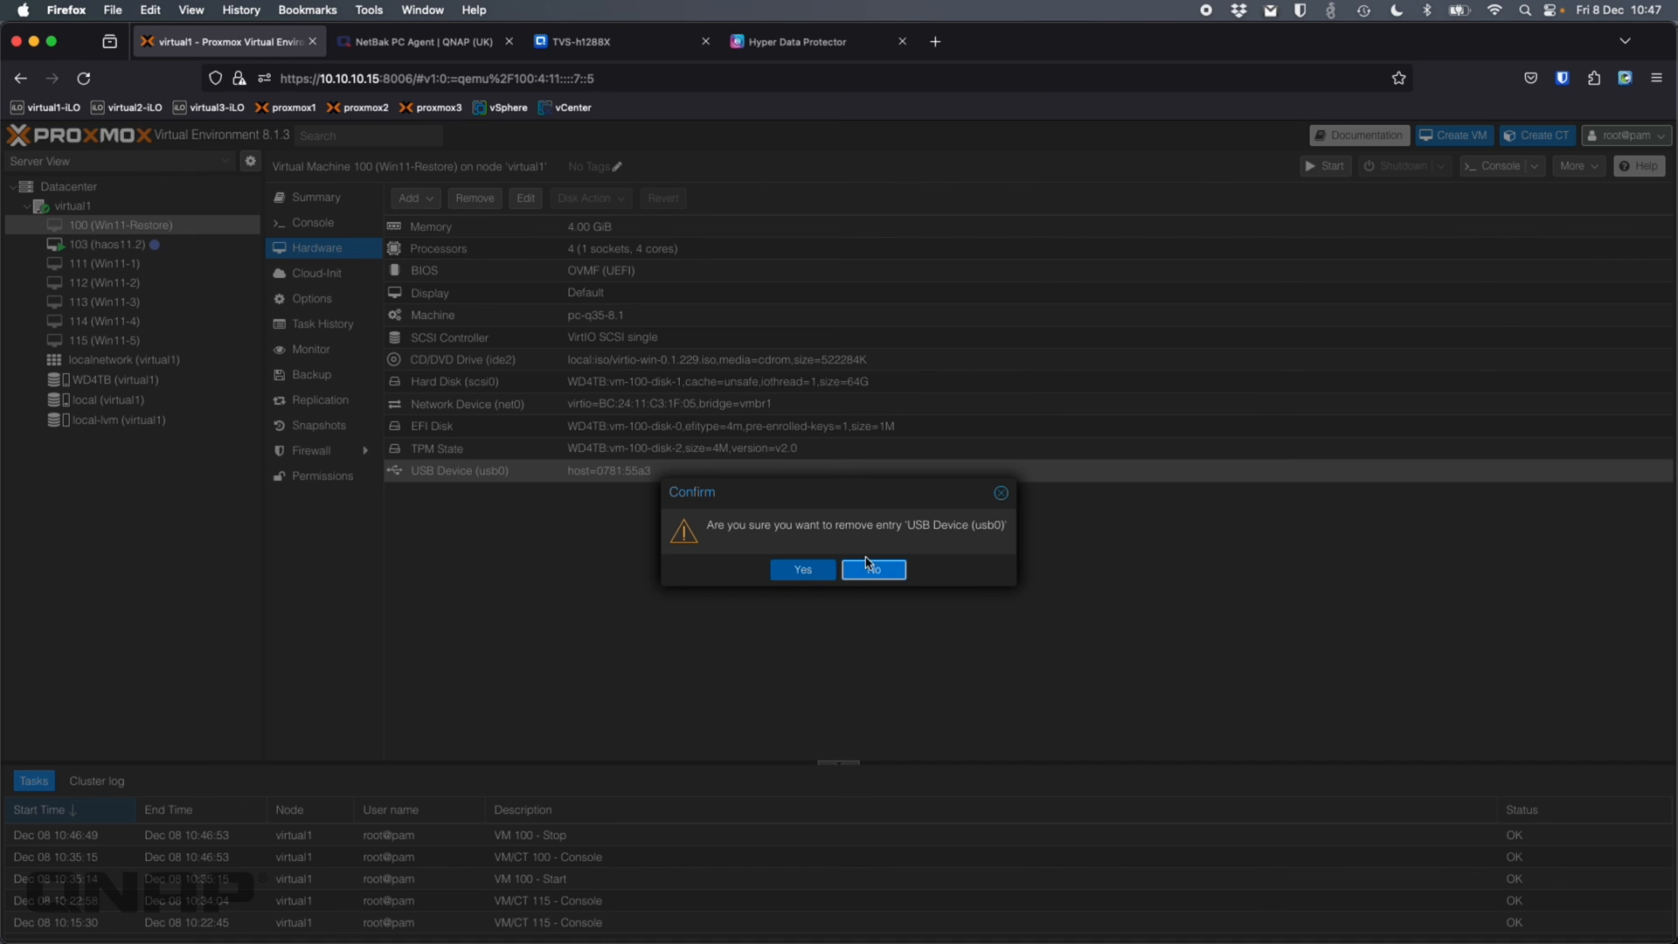
pyautogui.click(812, 577)
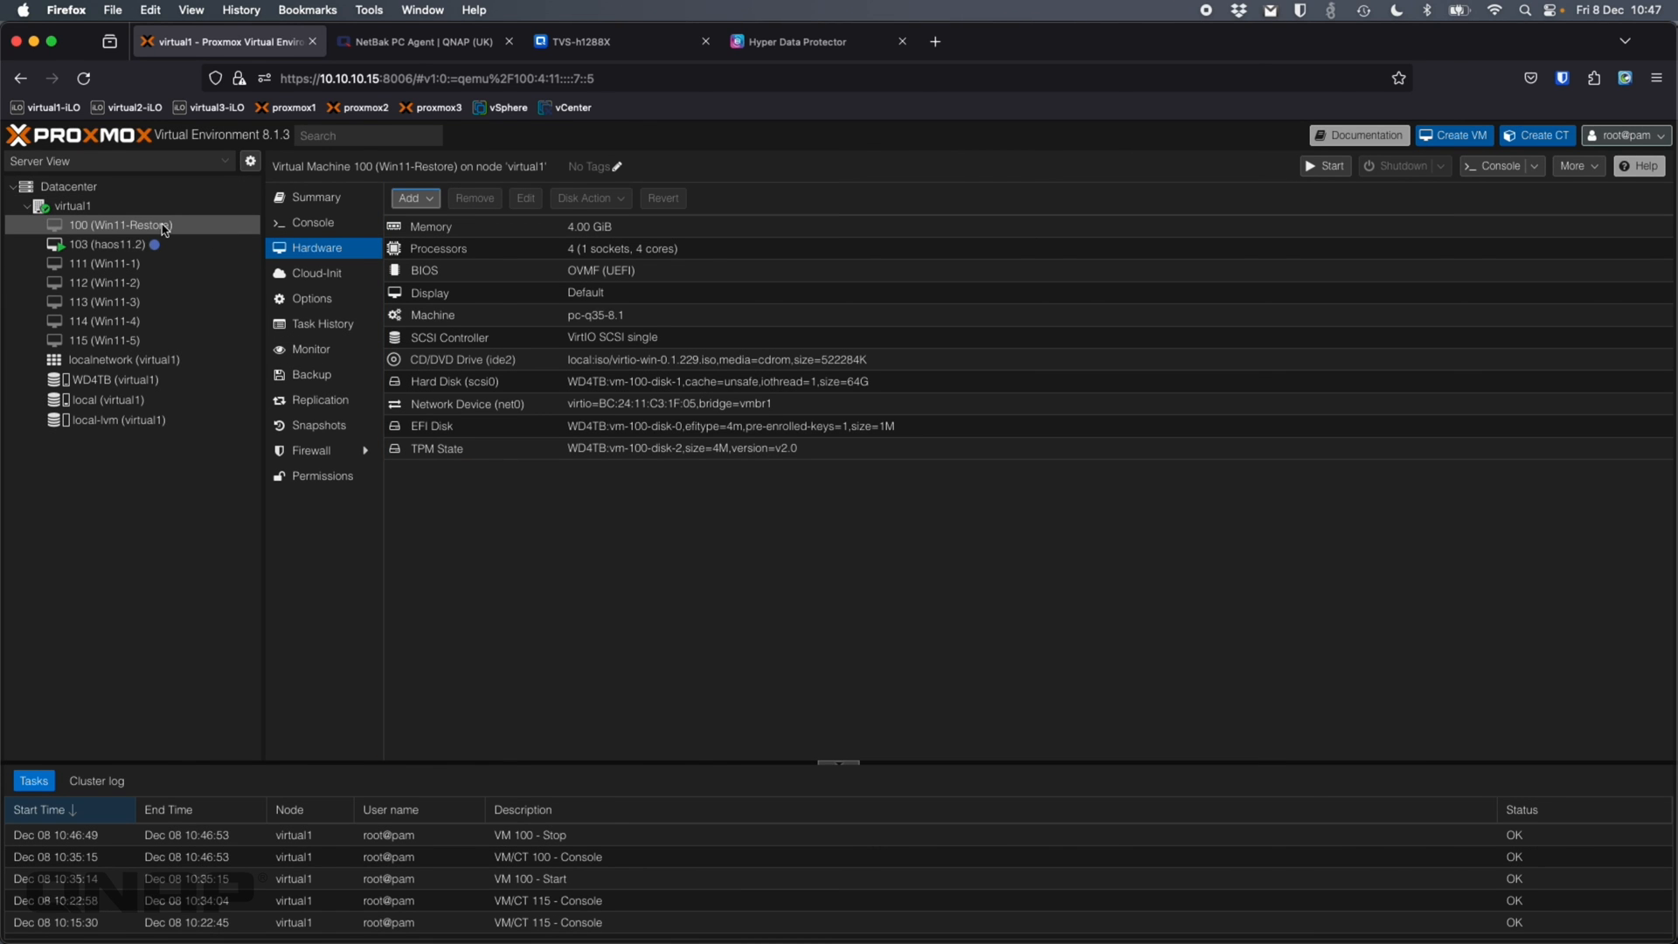
pyautogui.click(339, 224)
pyautogui.click(1007, 495)
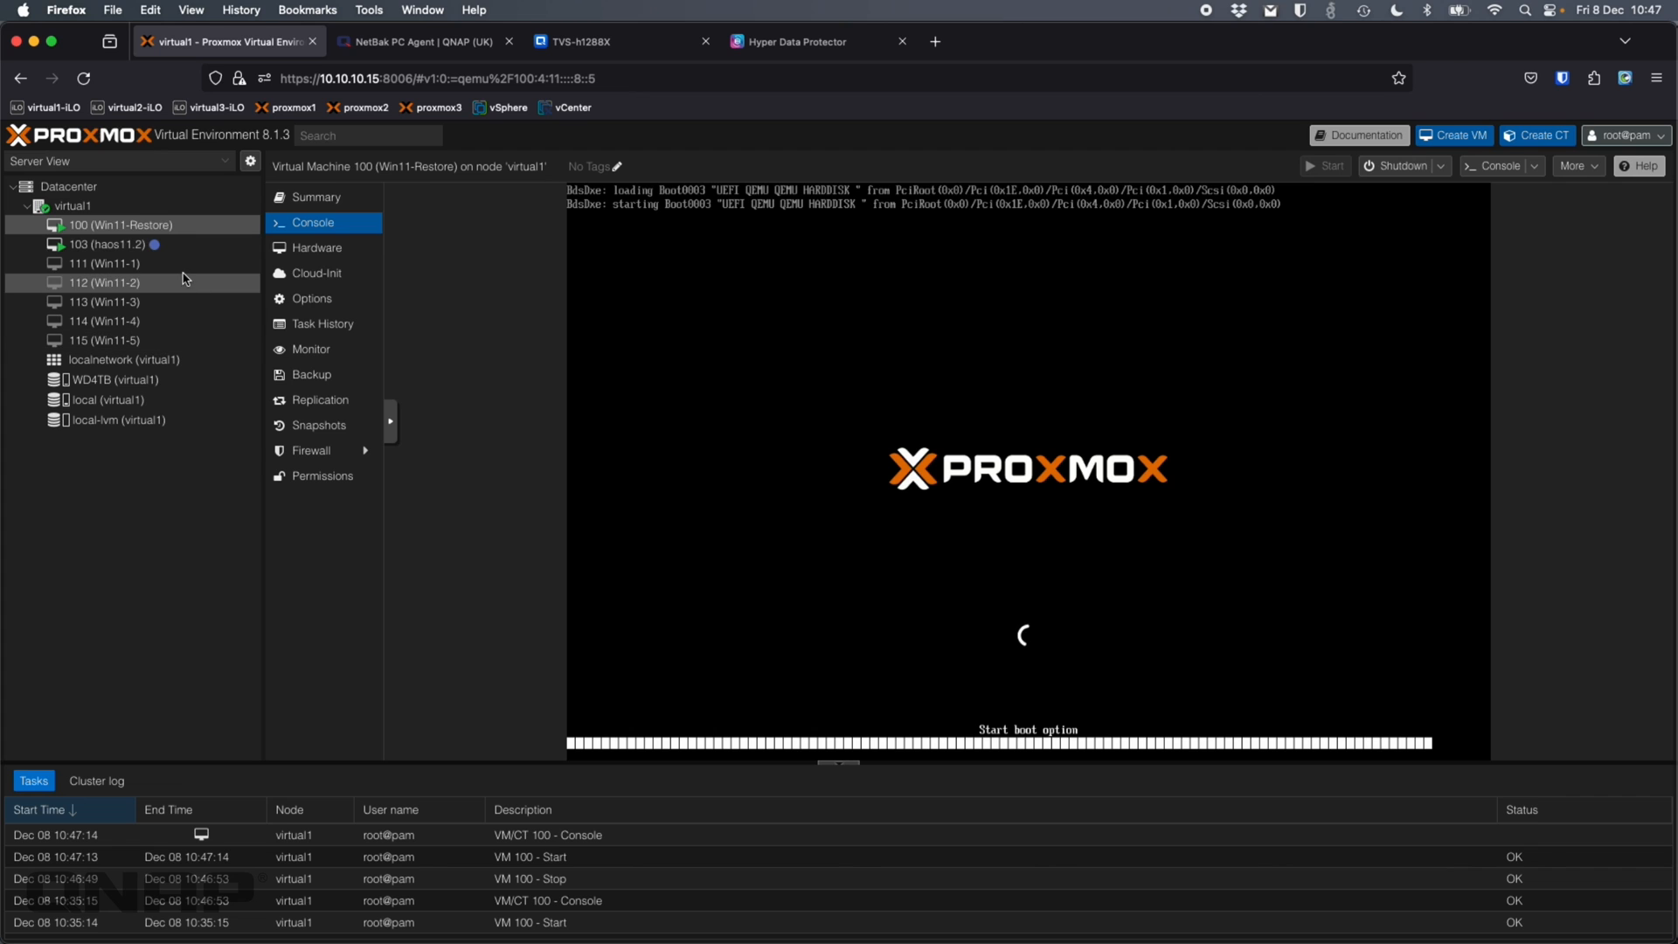
# Make the noVNC console fullscreen and sign in to Windows 11 with the account password
pyautogui.click(391, 421)
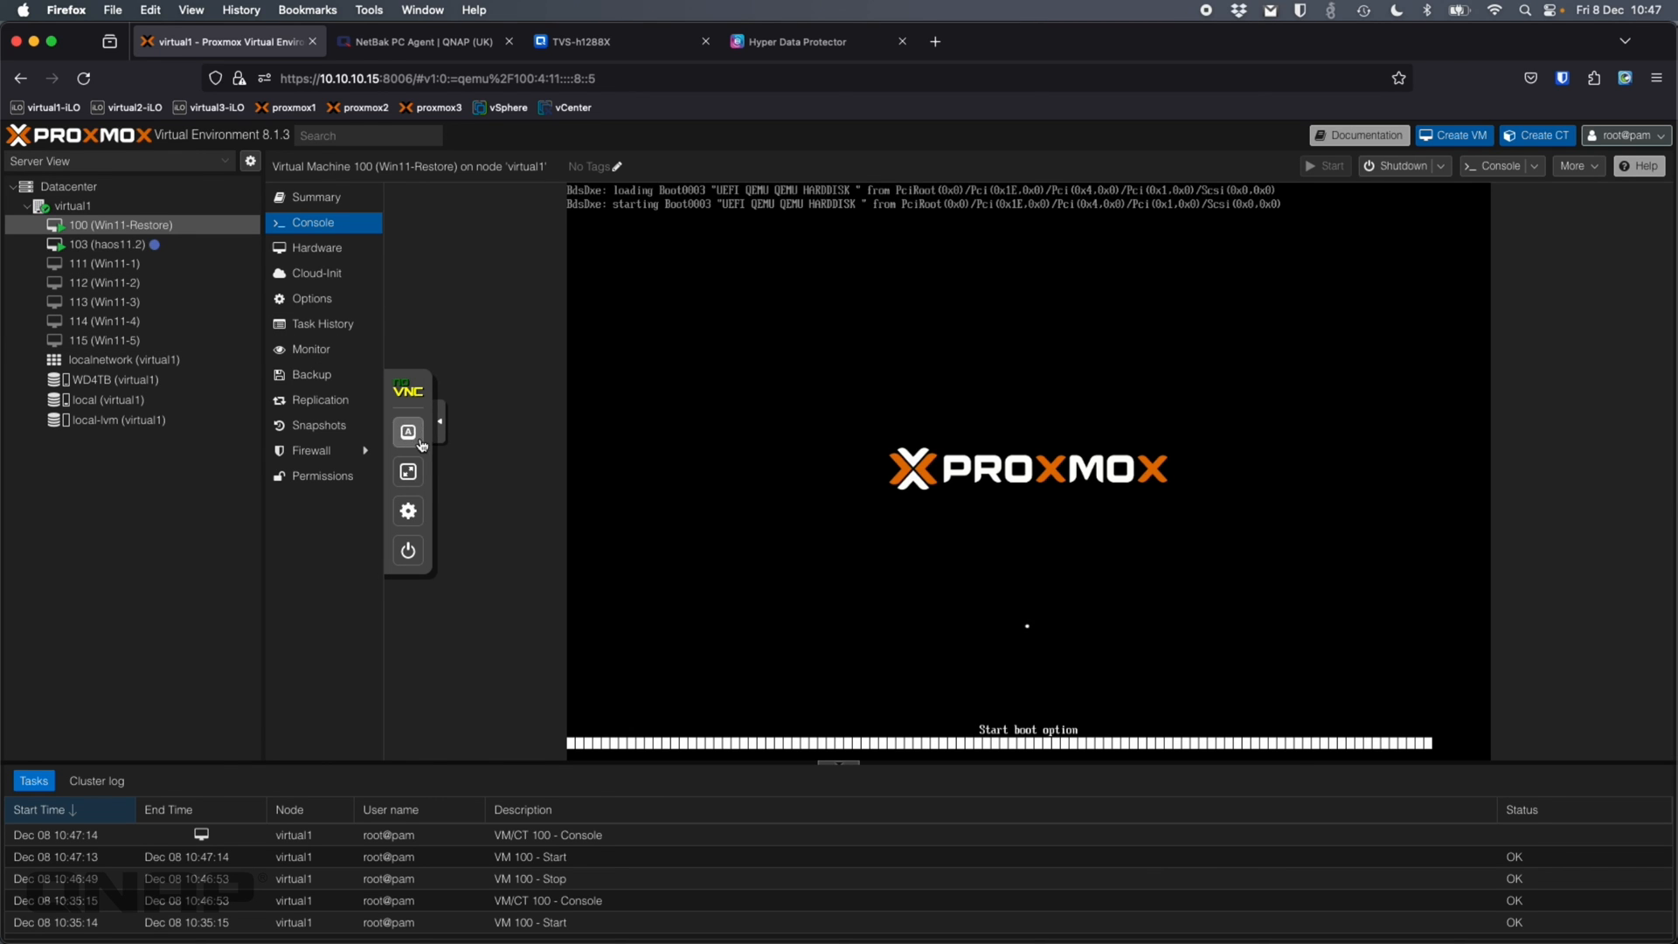
pyautogui.click(412, 482)
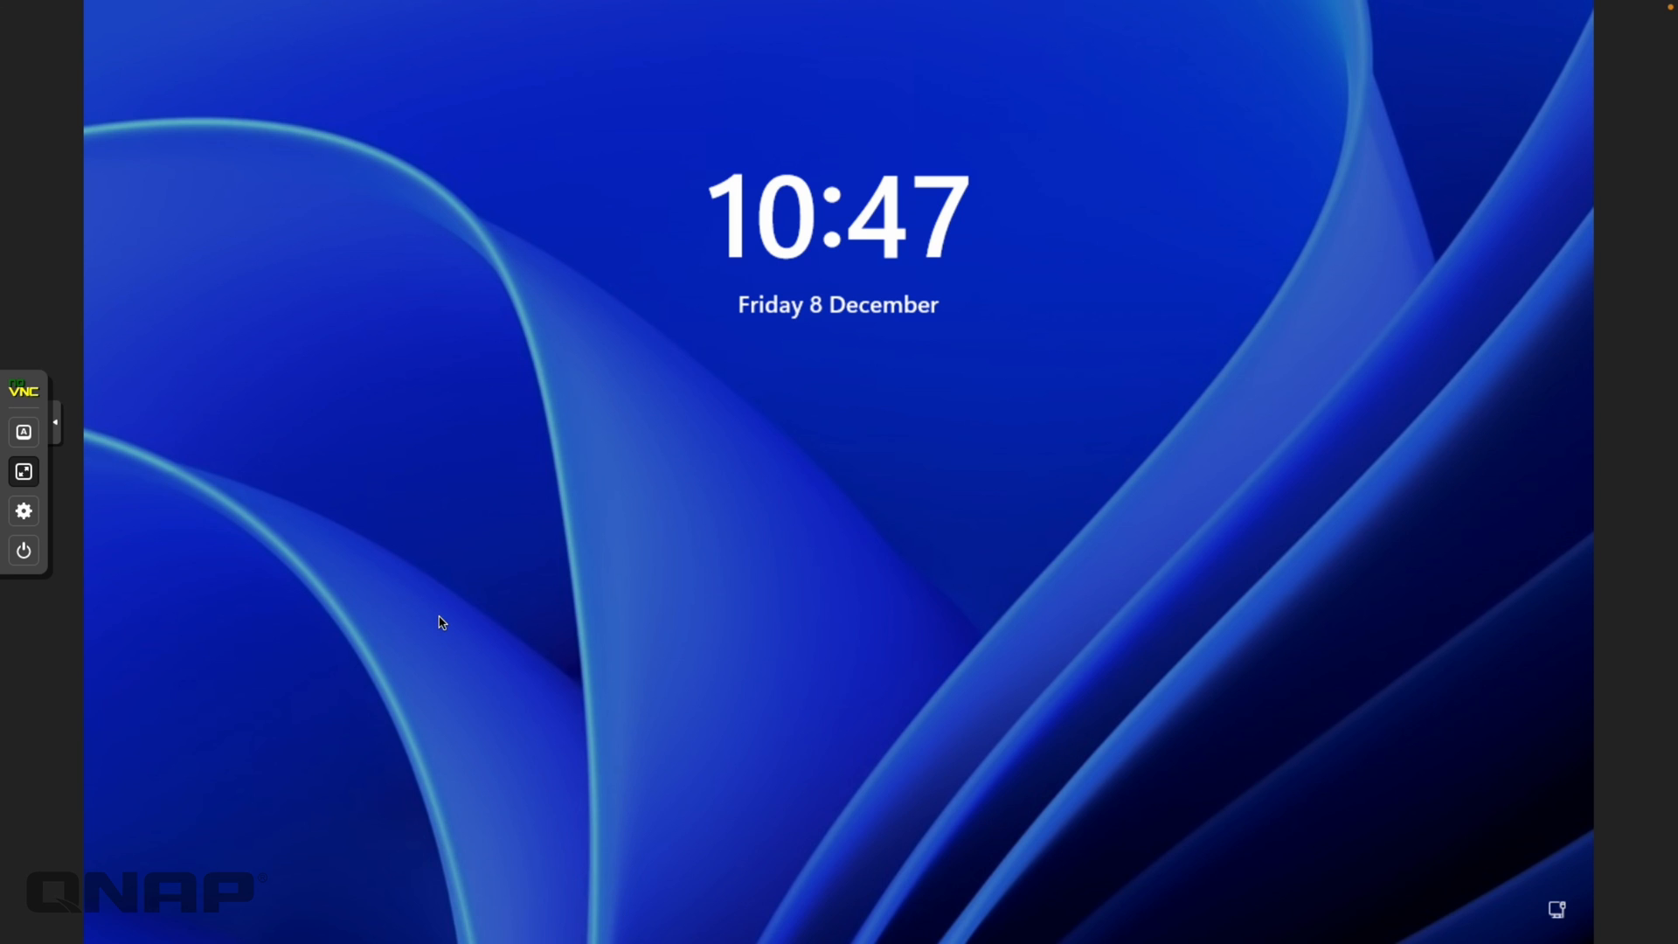
pyautogui.click(466, 693)
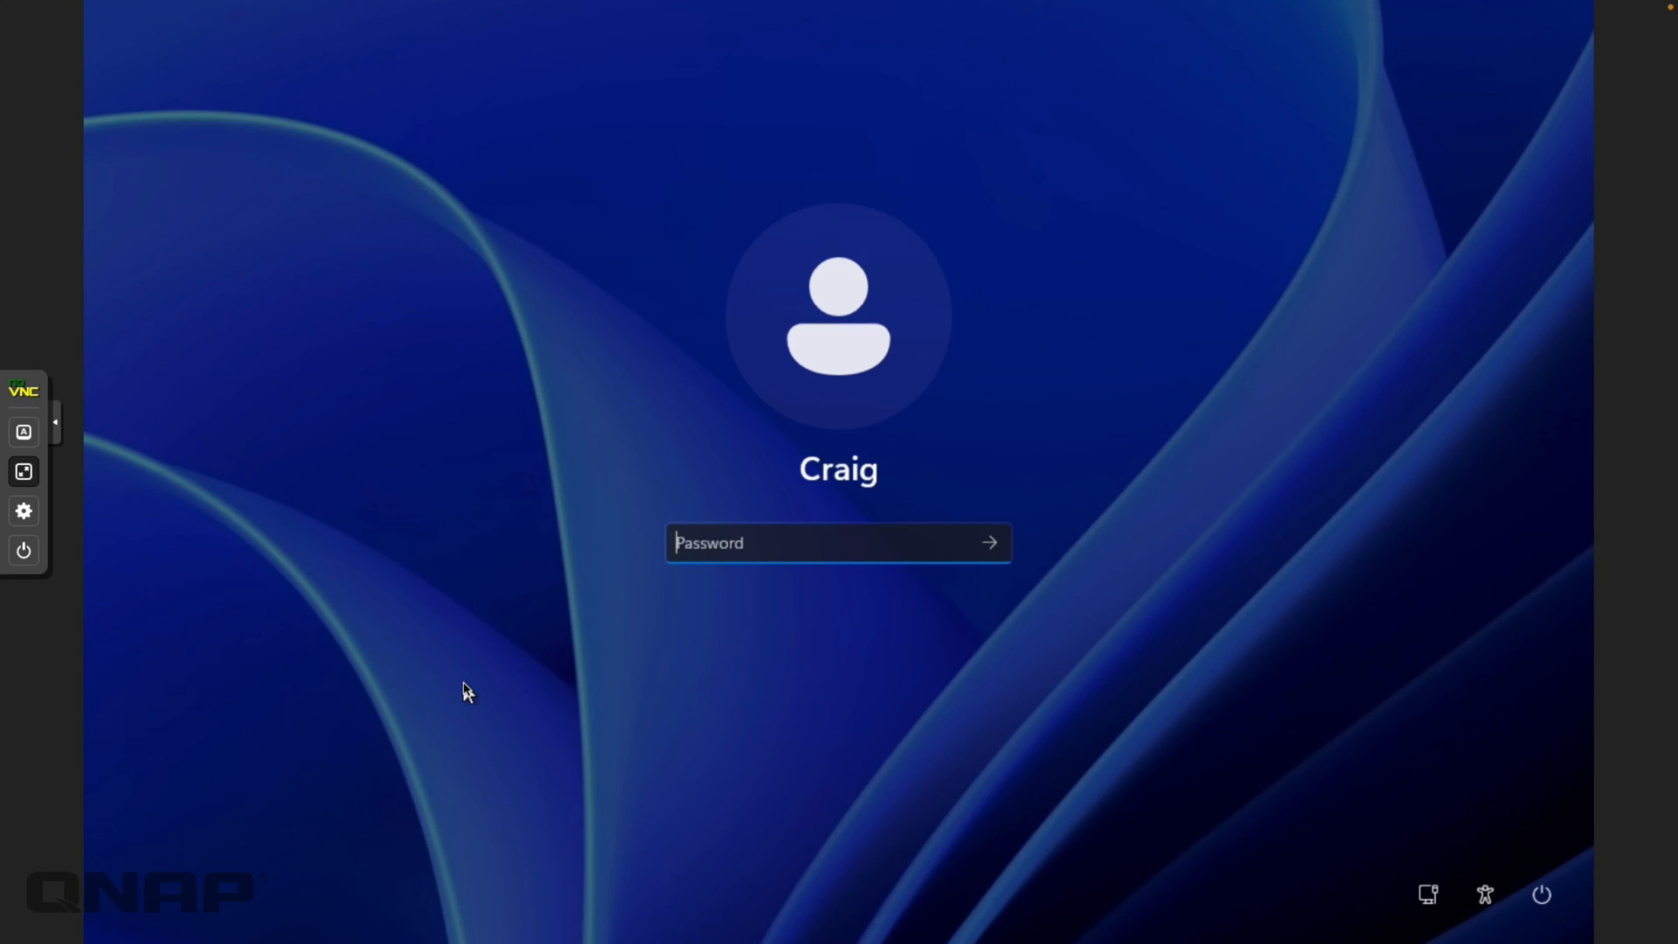
pyautogui.write('*********')
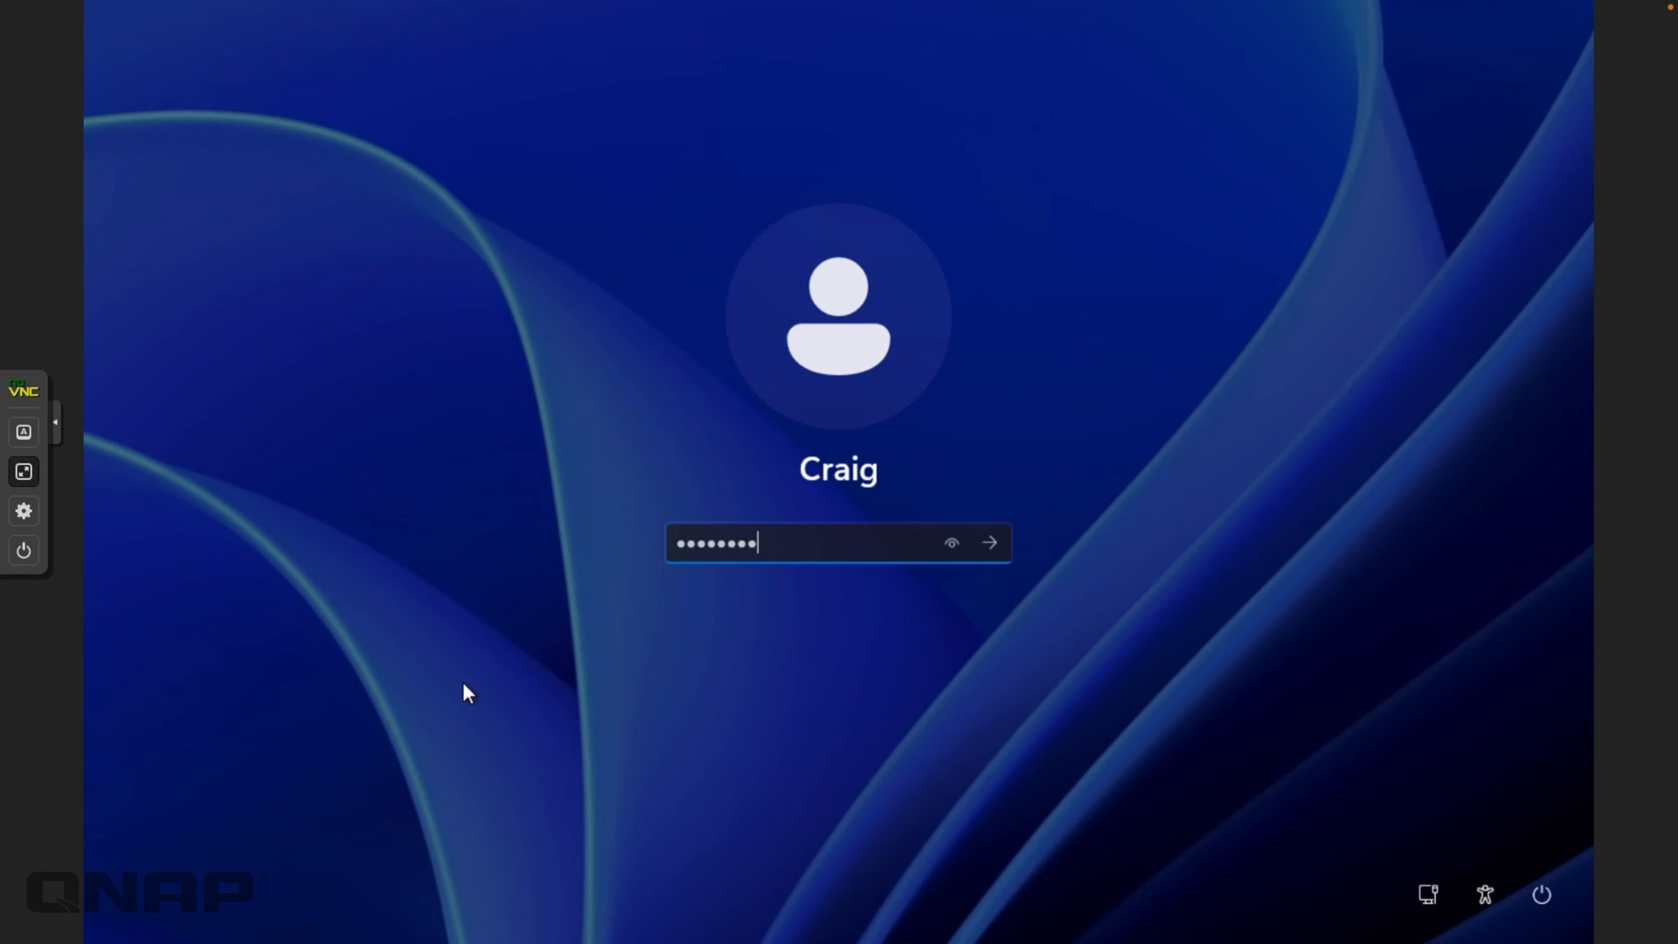
pyautogui.press('Return')
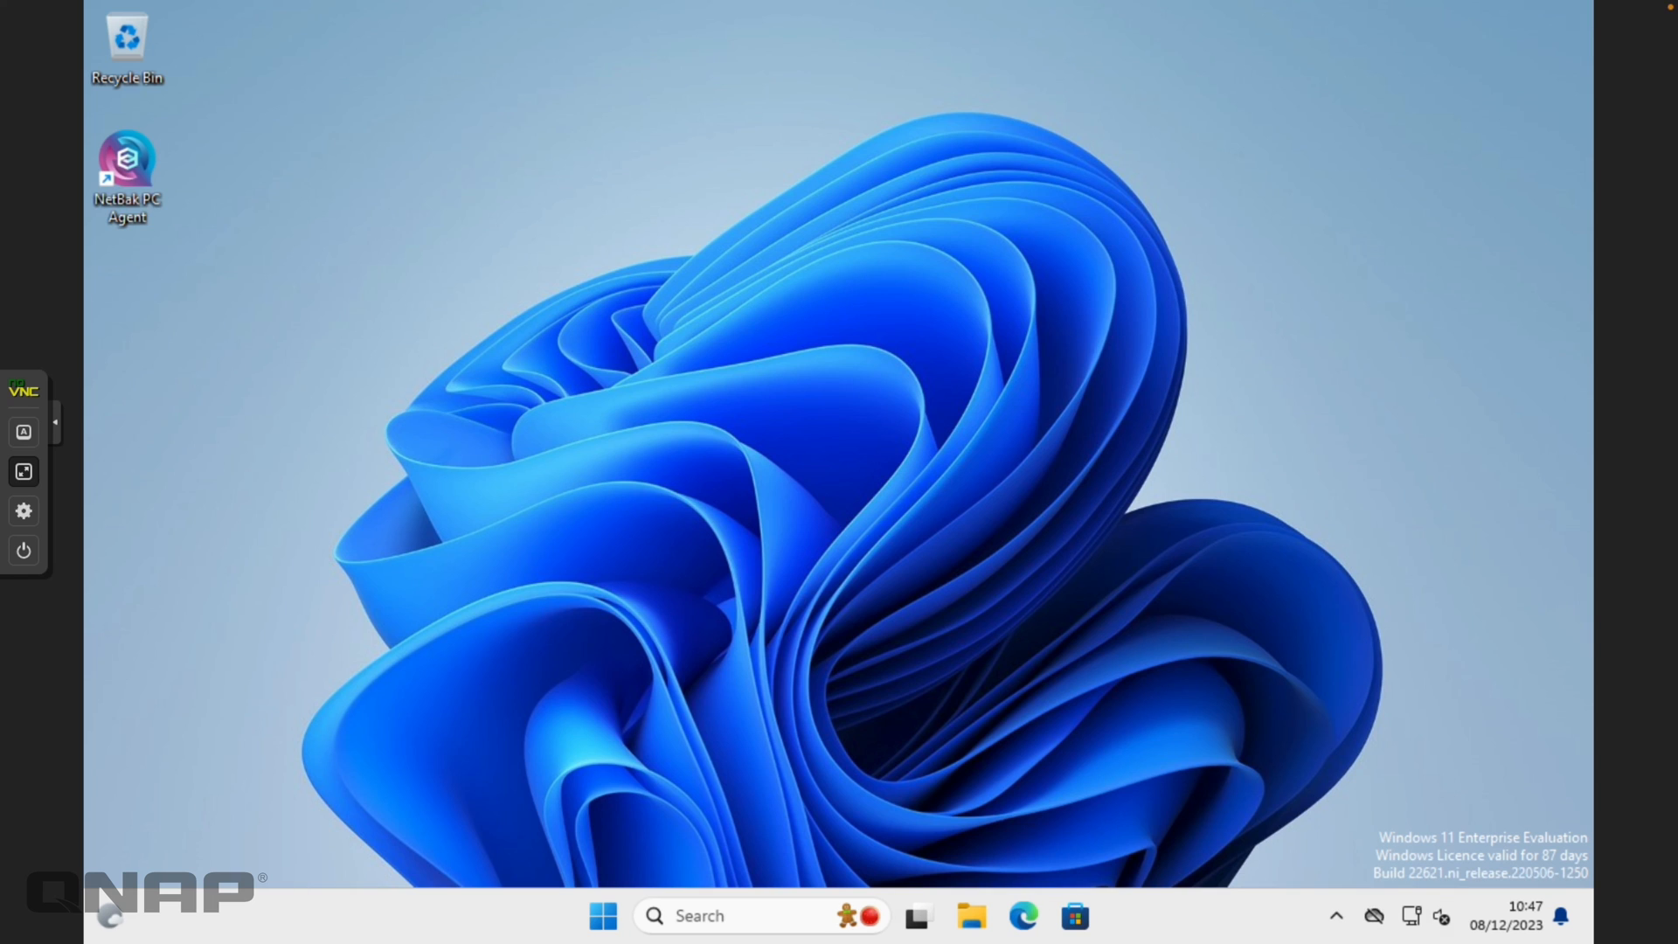
pyautogui.rightClick(615, 919)
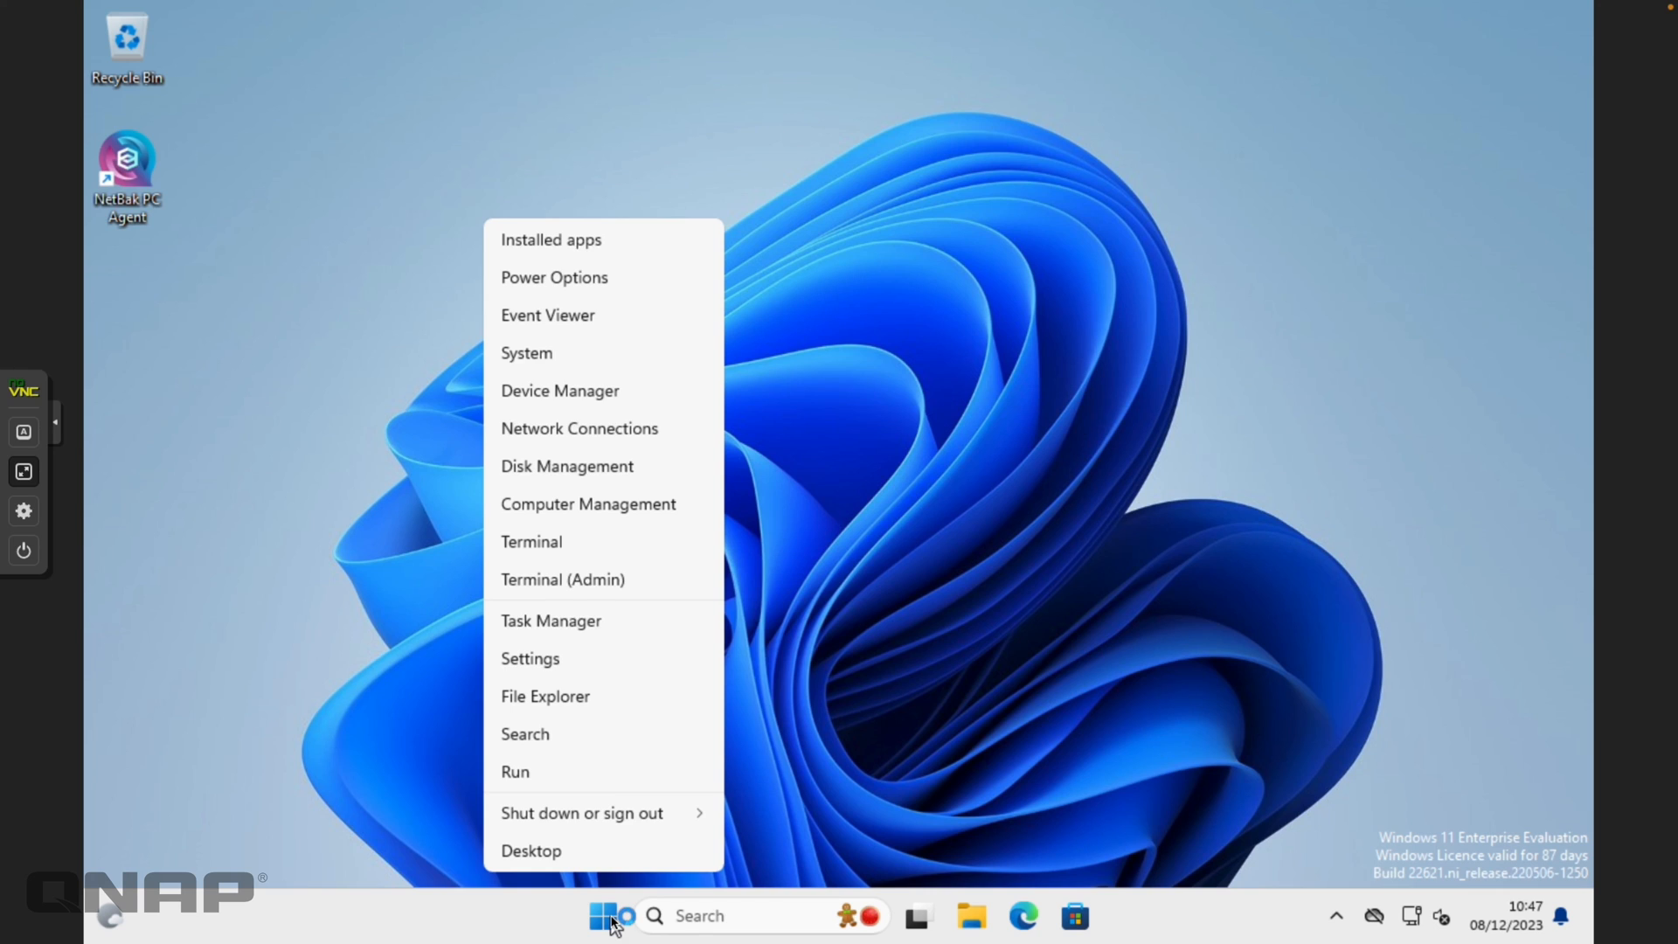
pyautogui.click(596, 504)
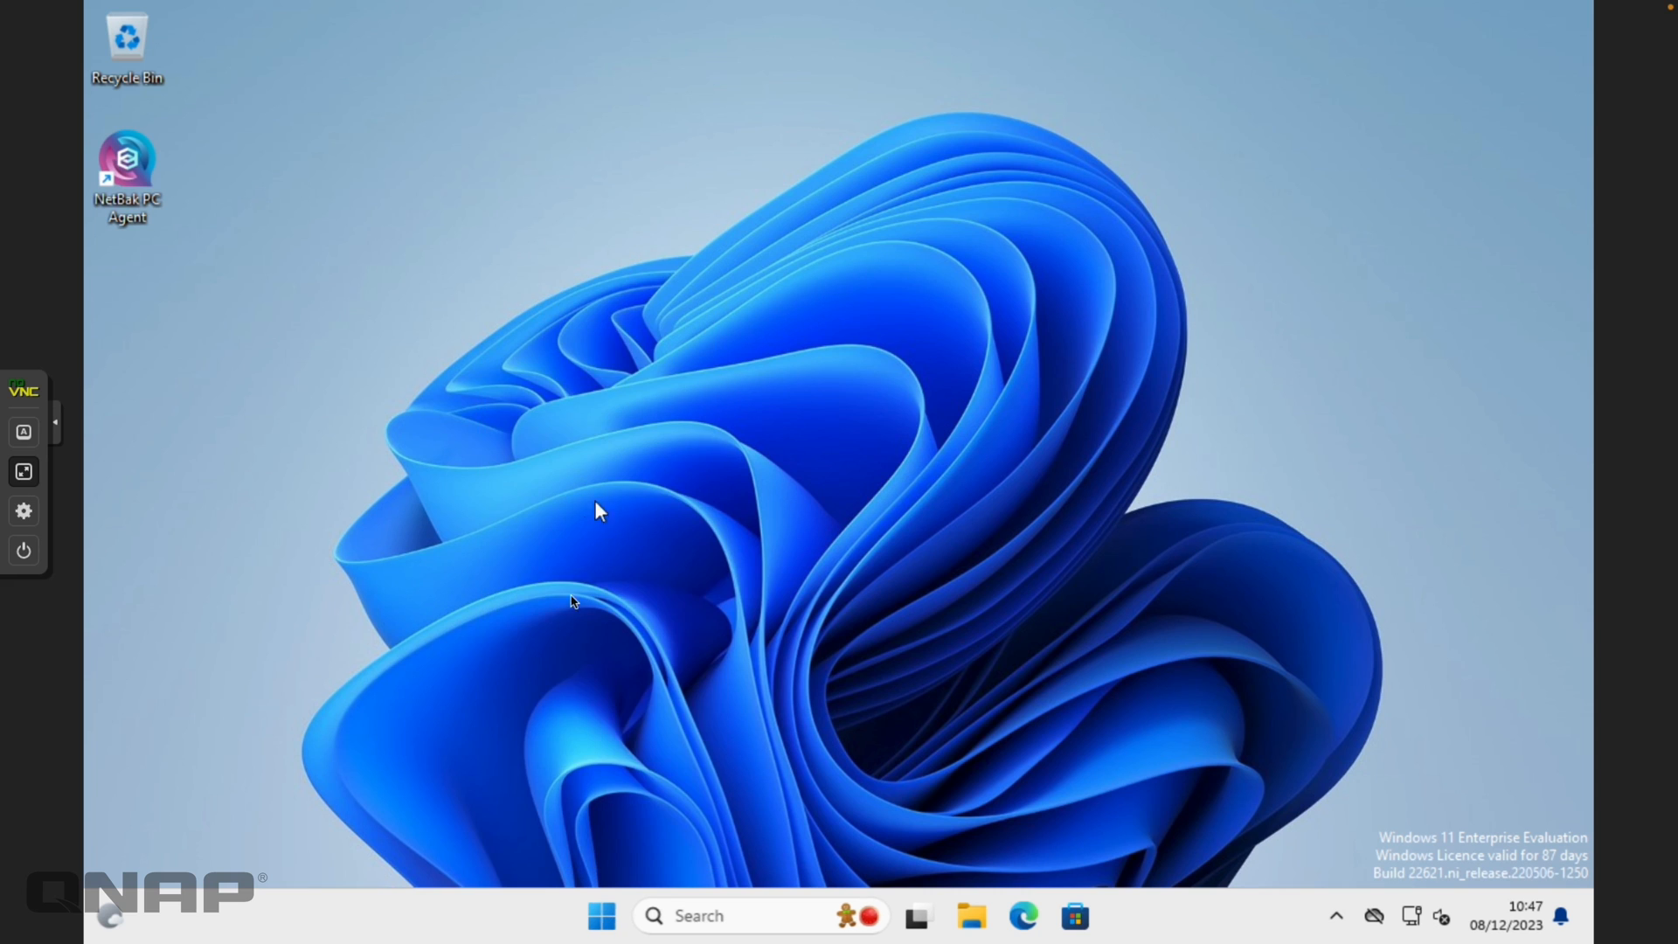
pyautogui.rightClick(597, 912)
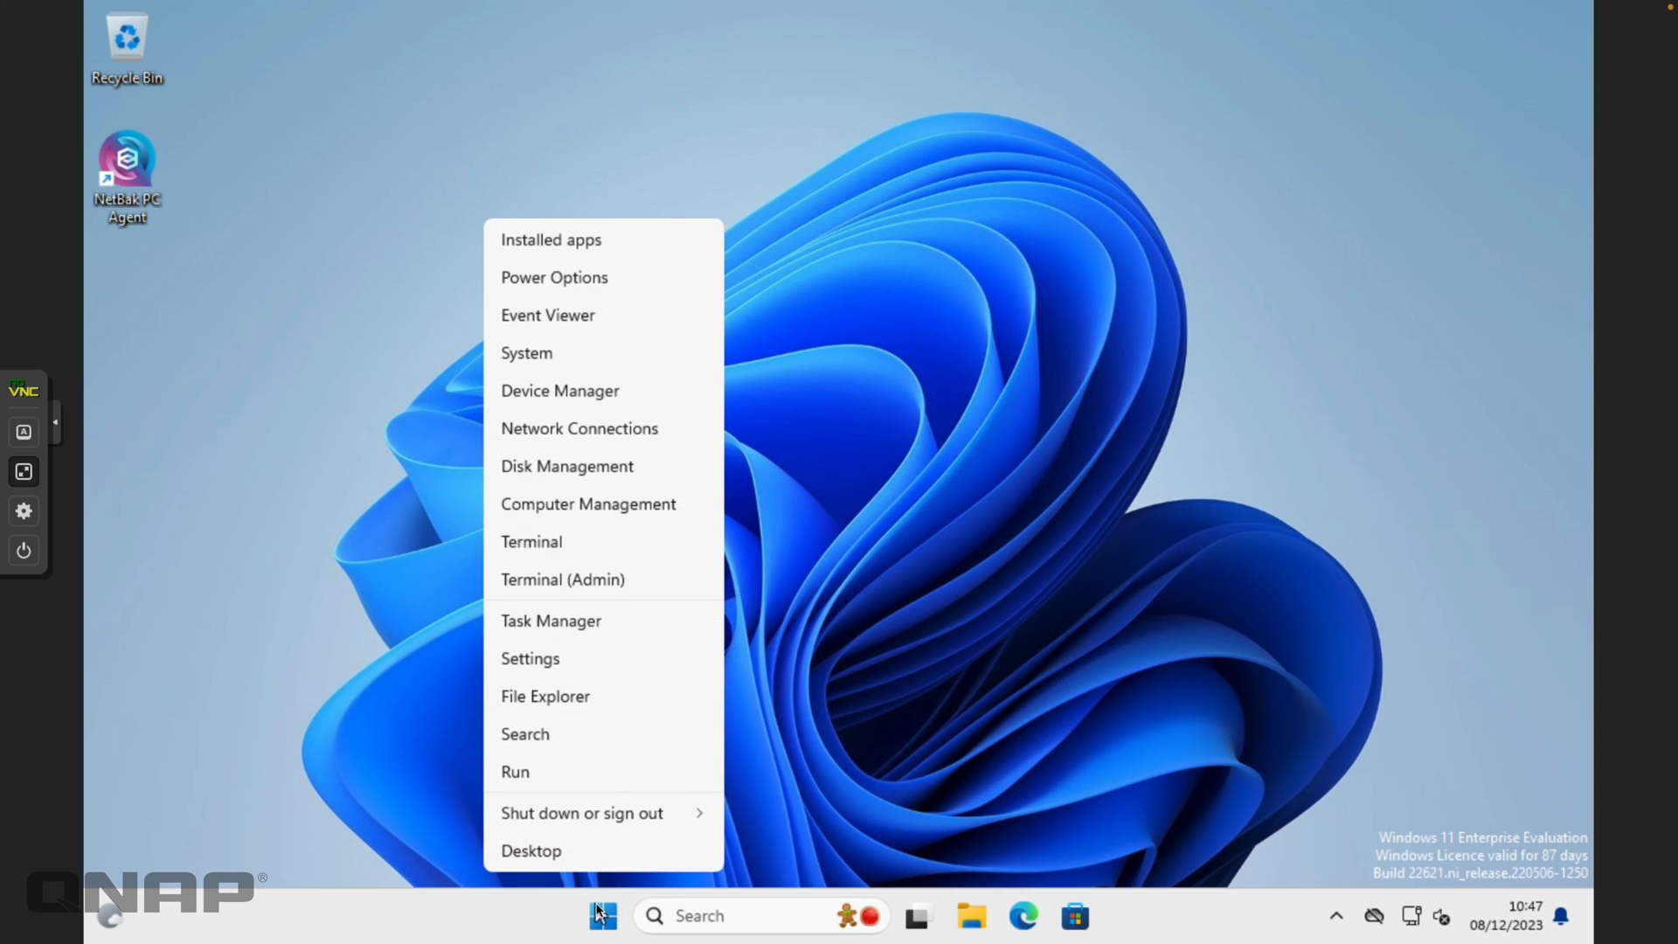
pyautogui.click(603, 509)
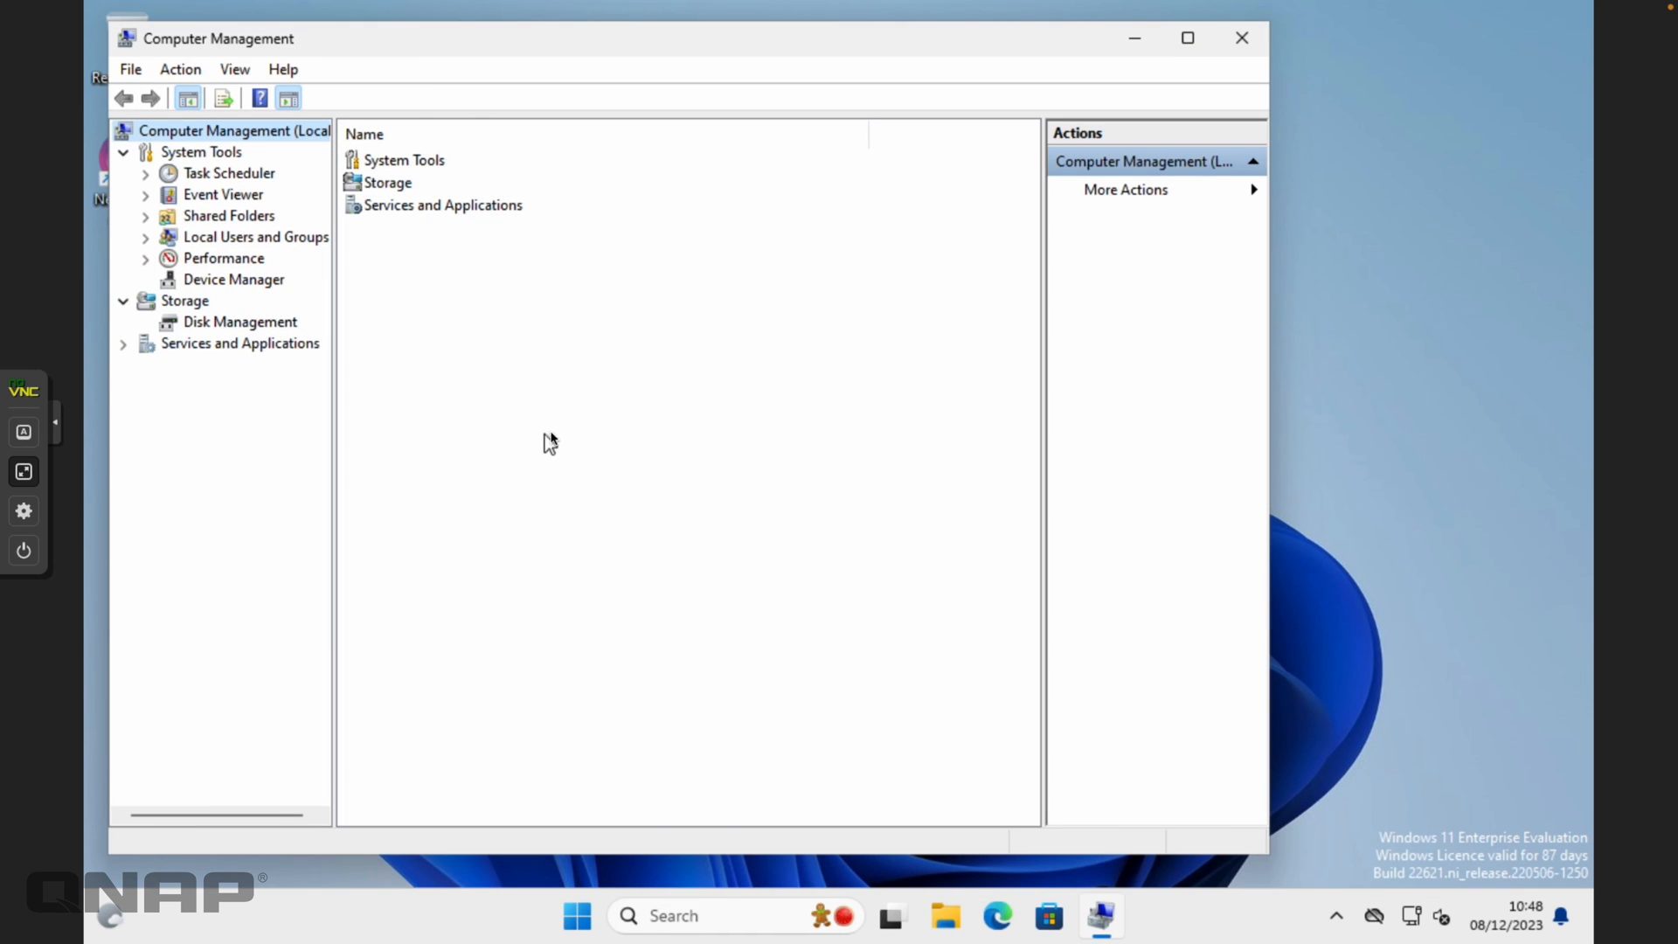
pyautogui.click(1238, 48)
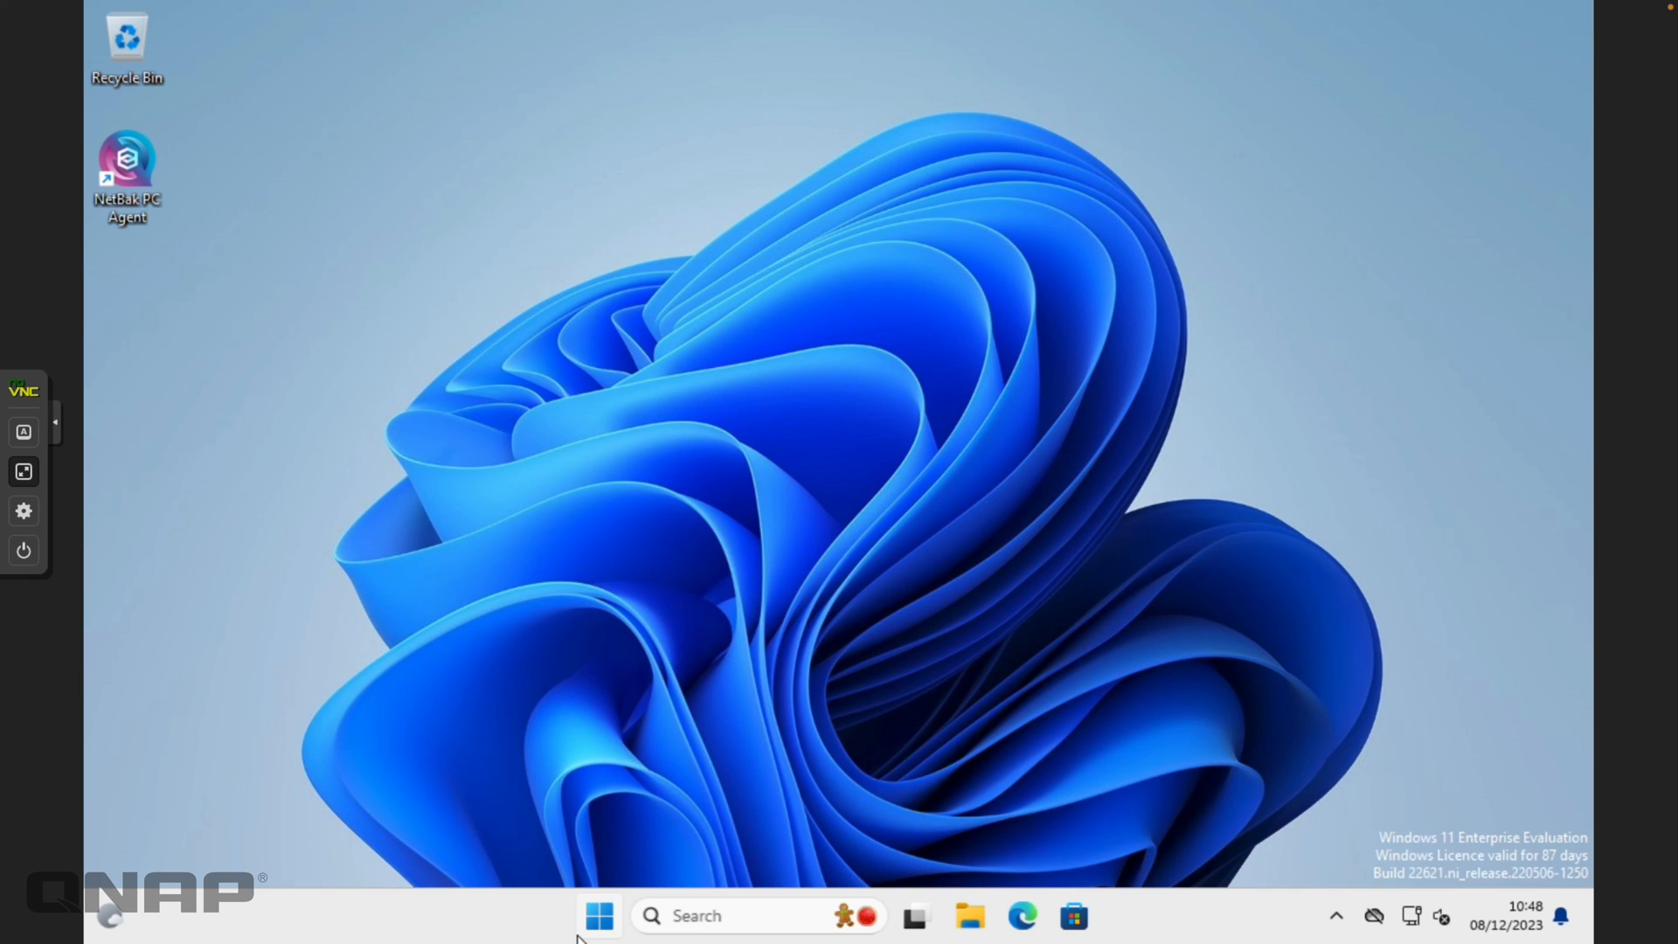
pyautogui.click(698, 919)
pyautogui.write('system info')
pyautogui.click(791, 201)
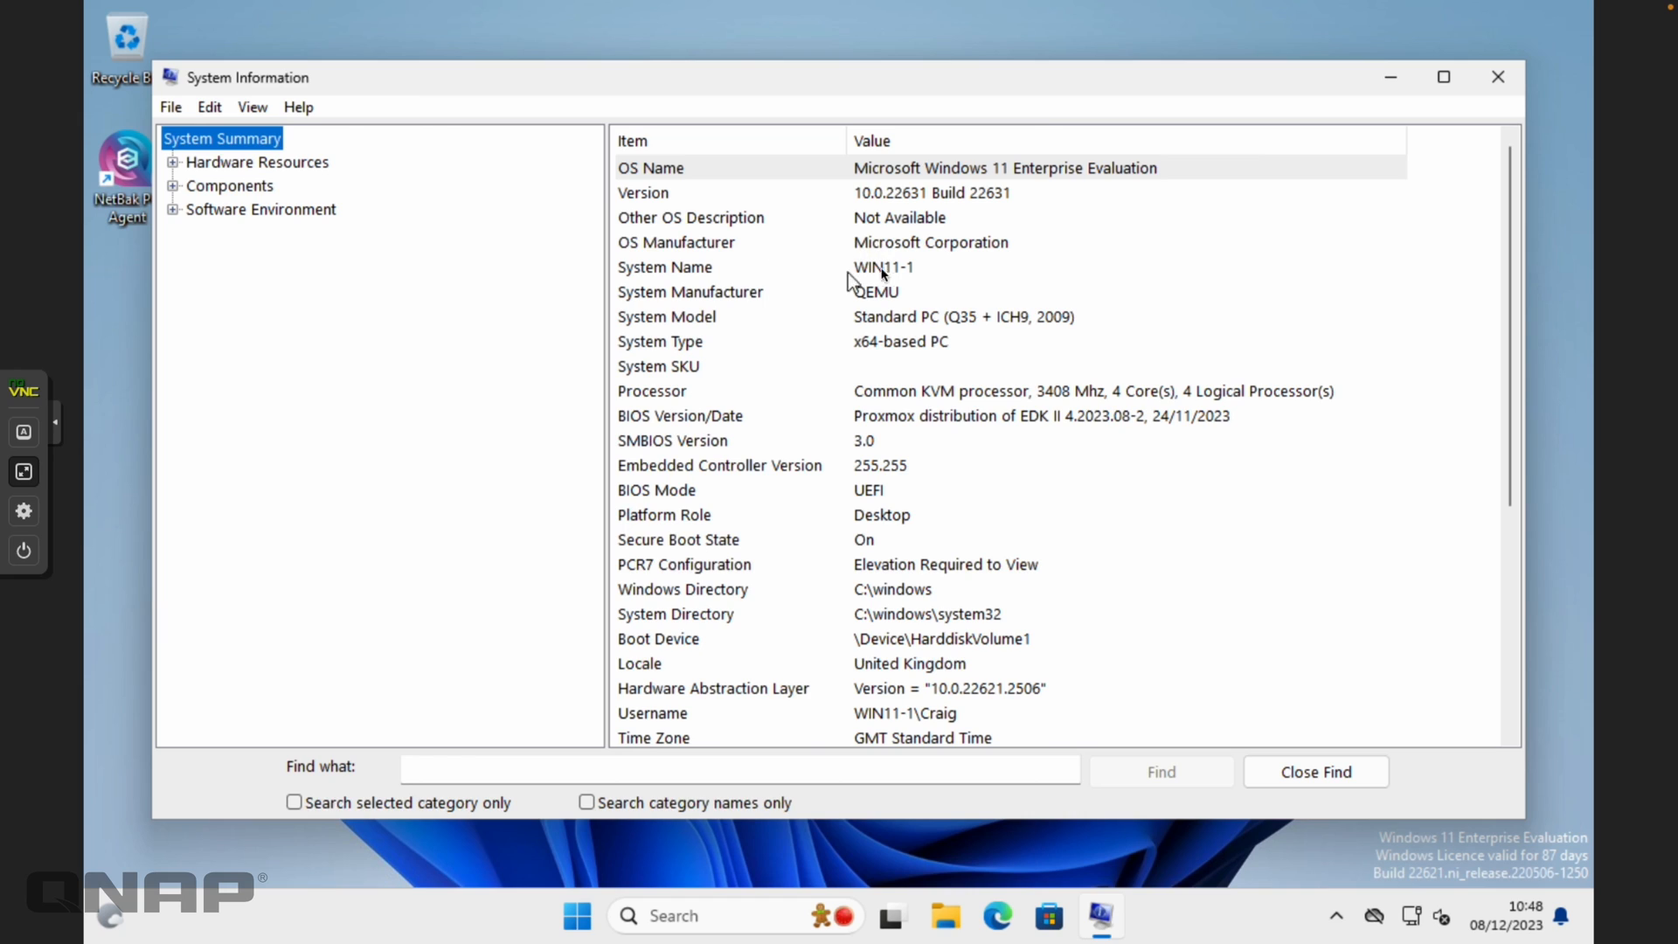
pyautogui.click(878, 271)
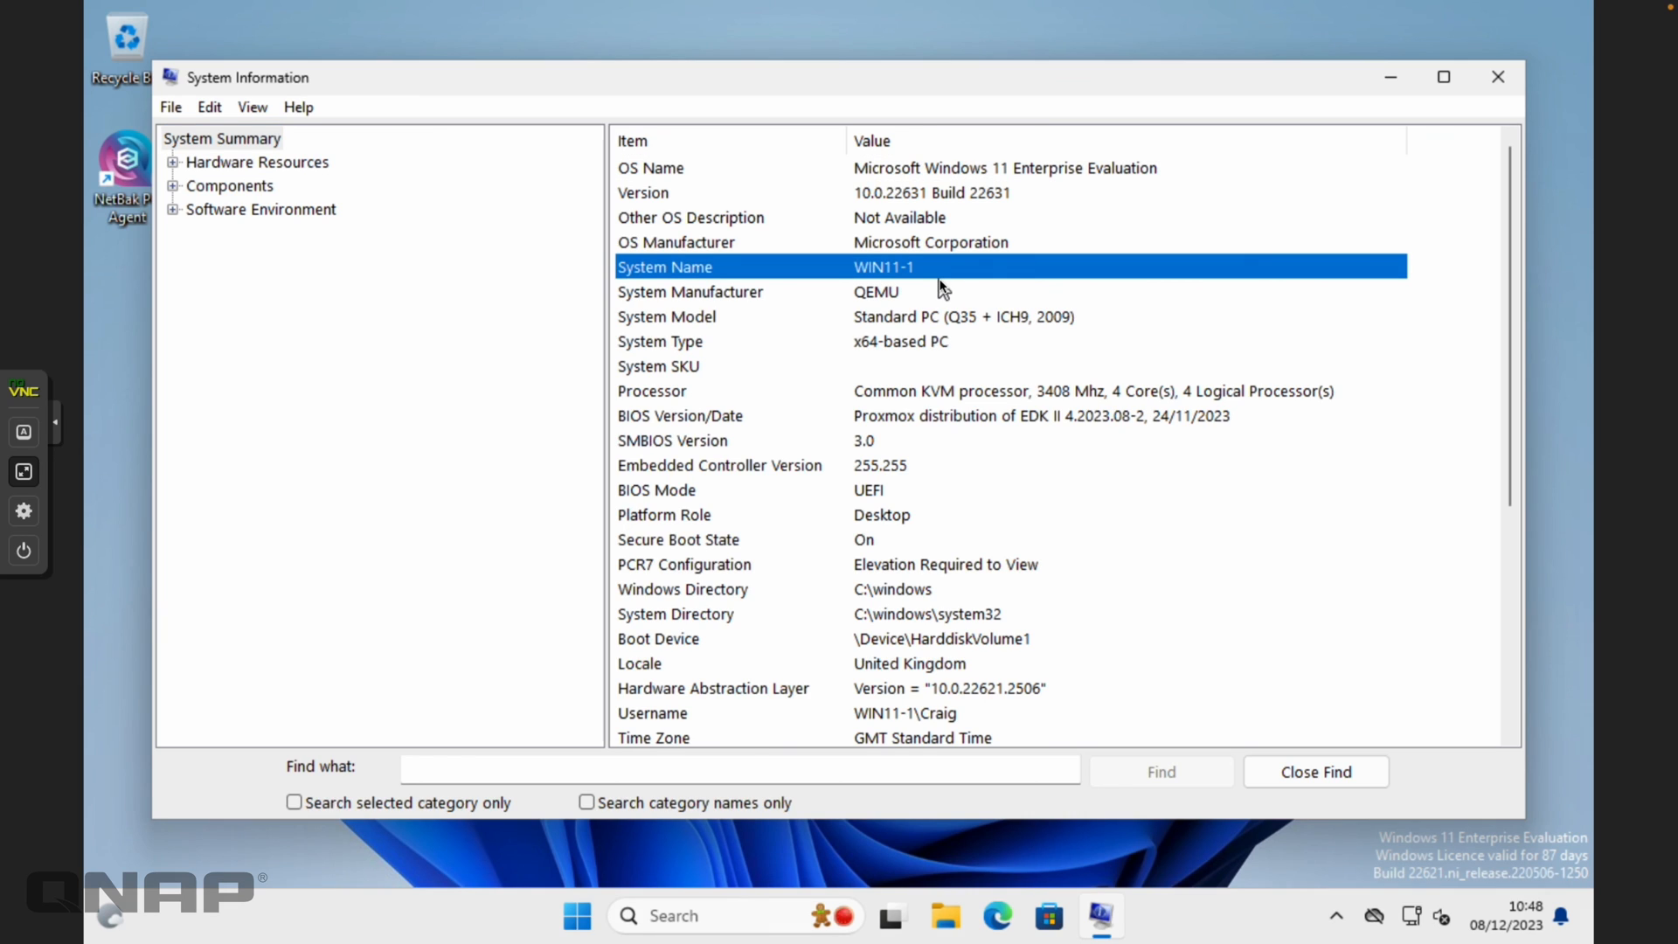
pyautogui.click(1498, 77)
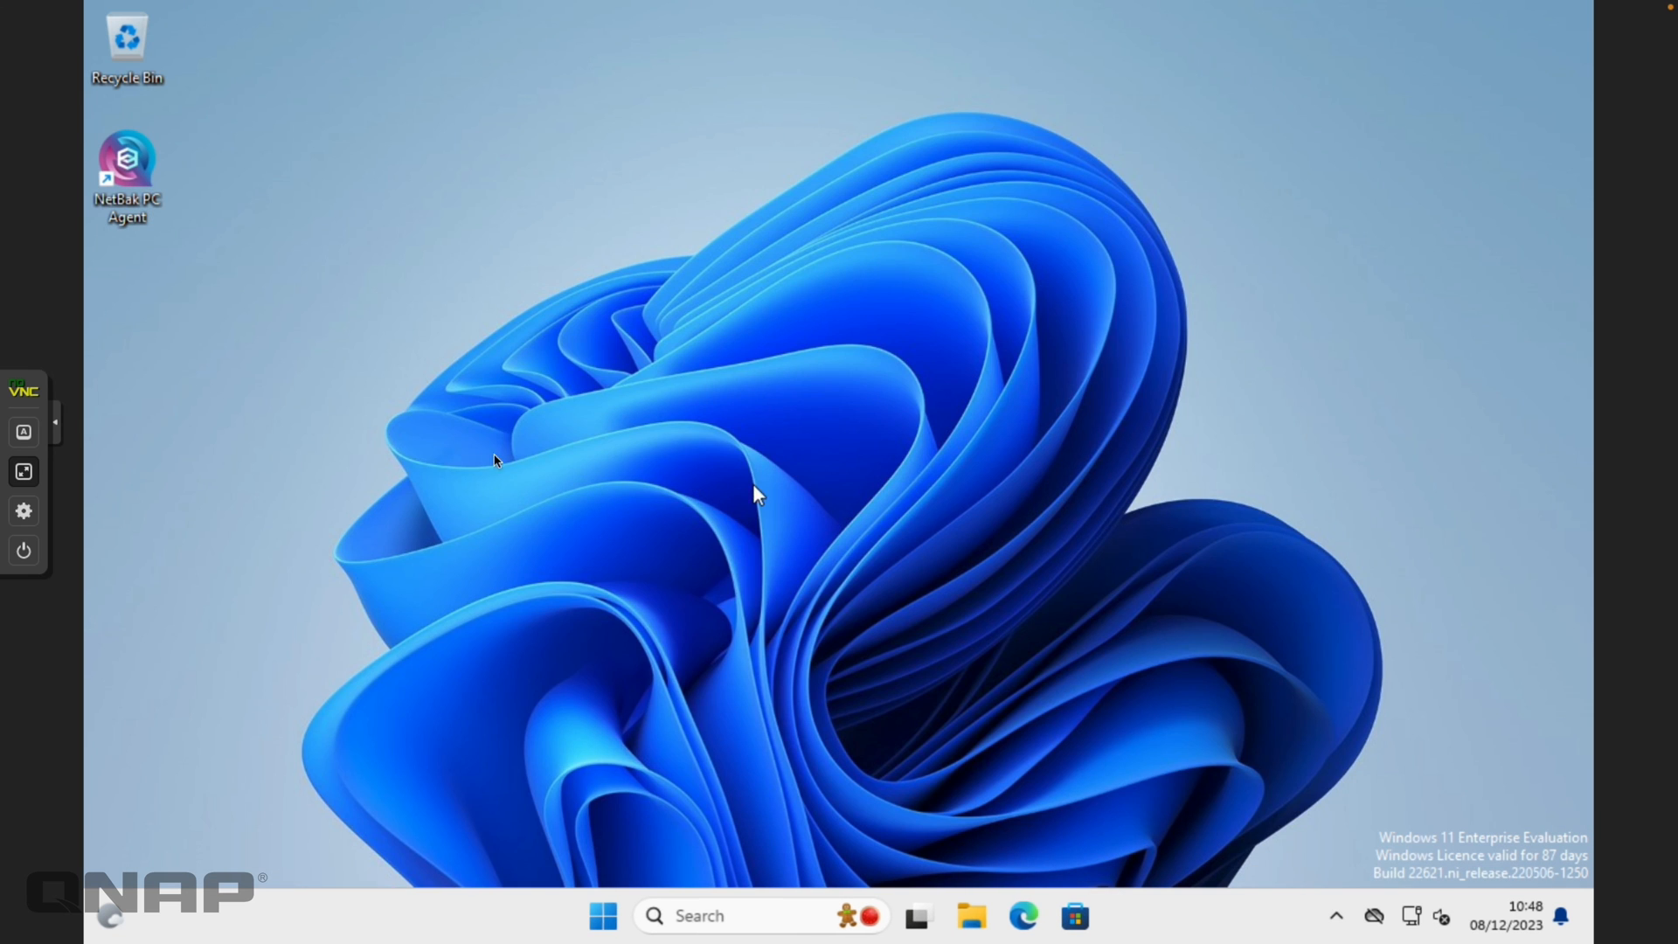
# Exit fullscreen, show VM 111 (Win11-1) is stopped, then go to the NetBak PC Agent page
pyautogui.click(29, 473)
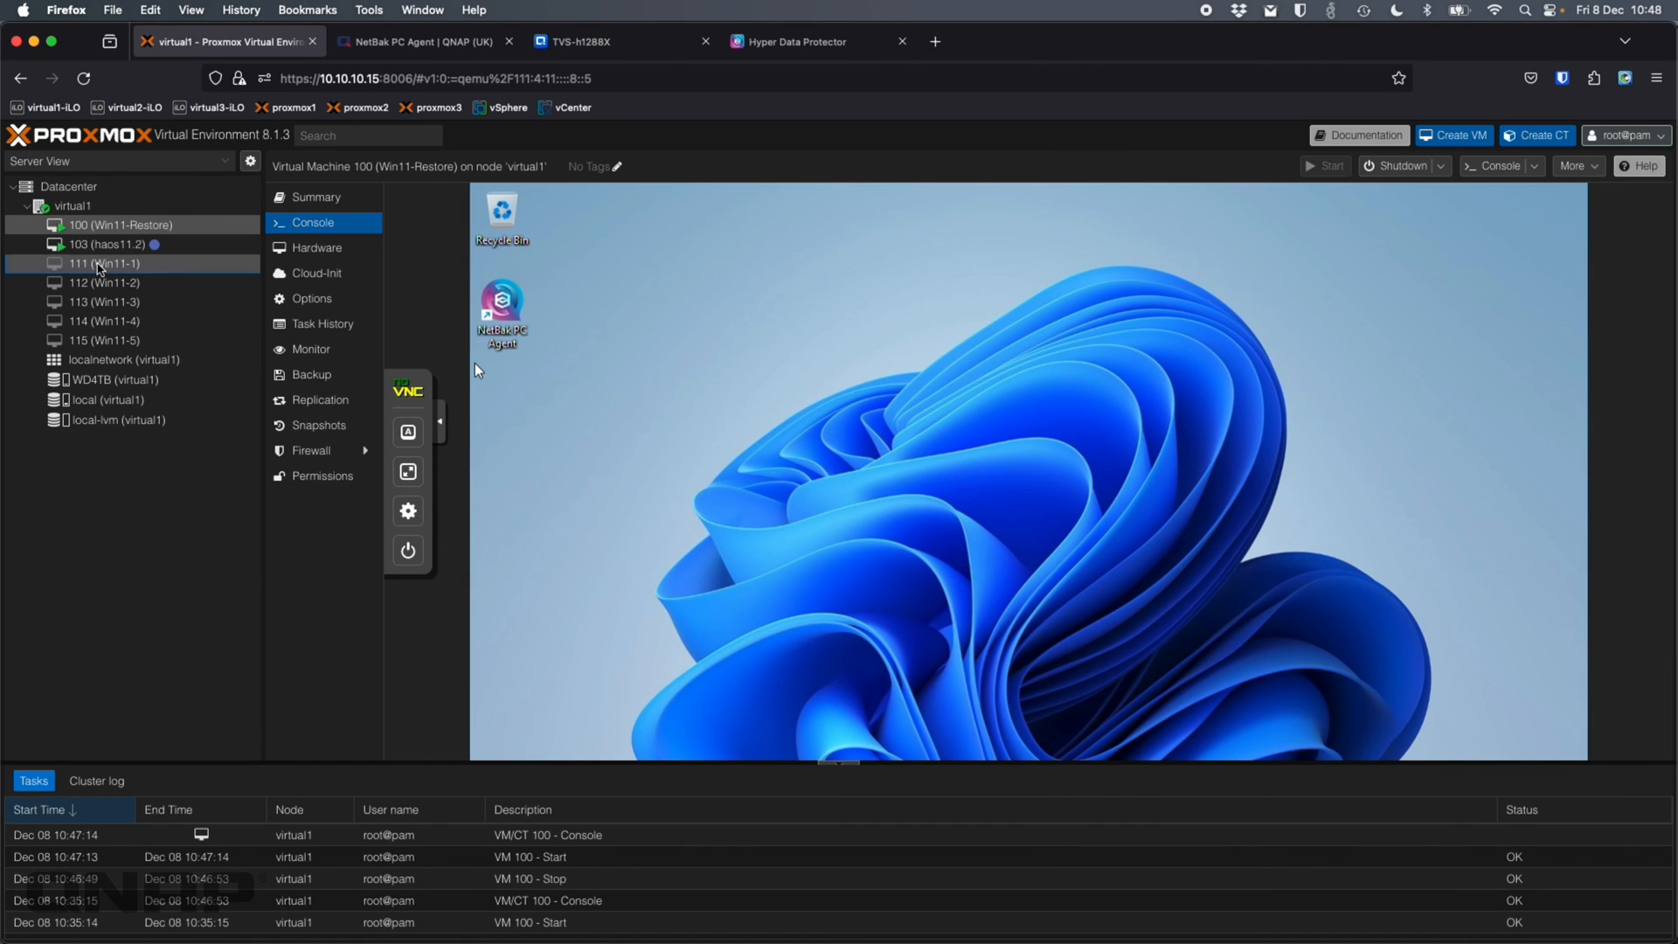
pyautogui.click(99, 266)
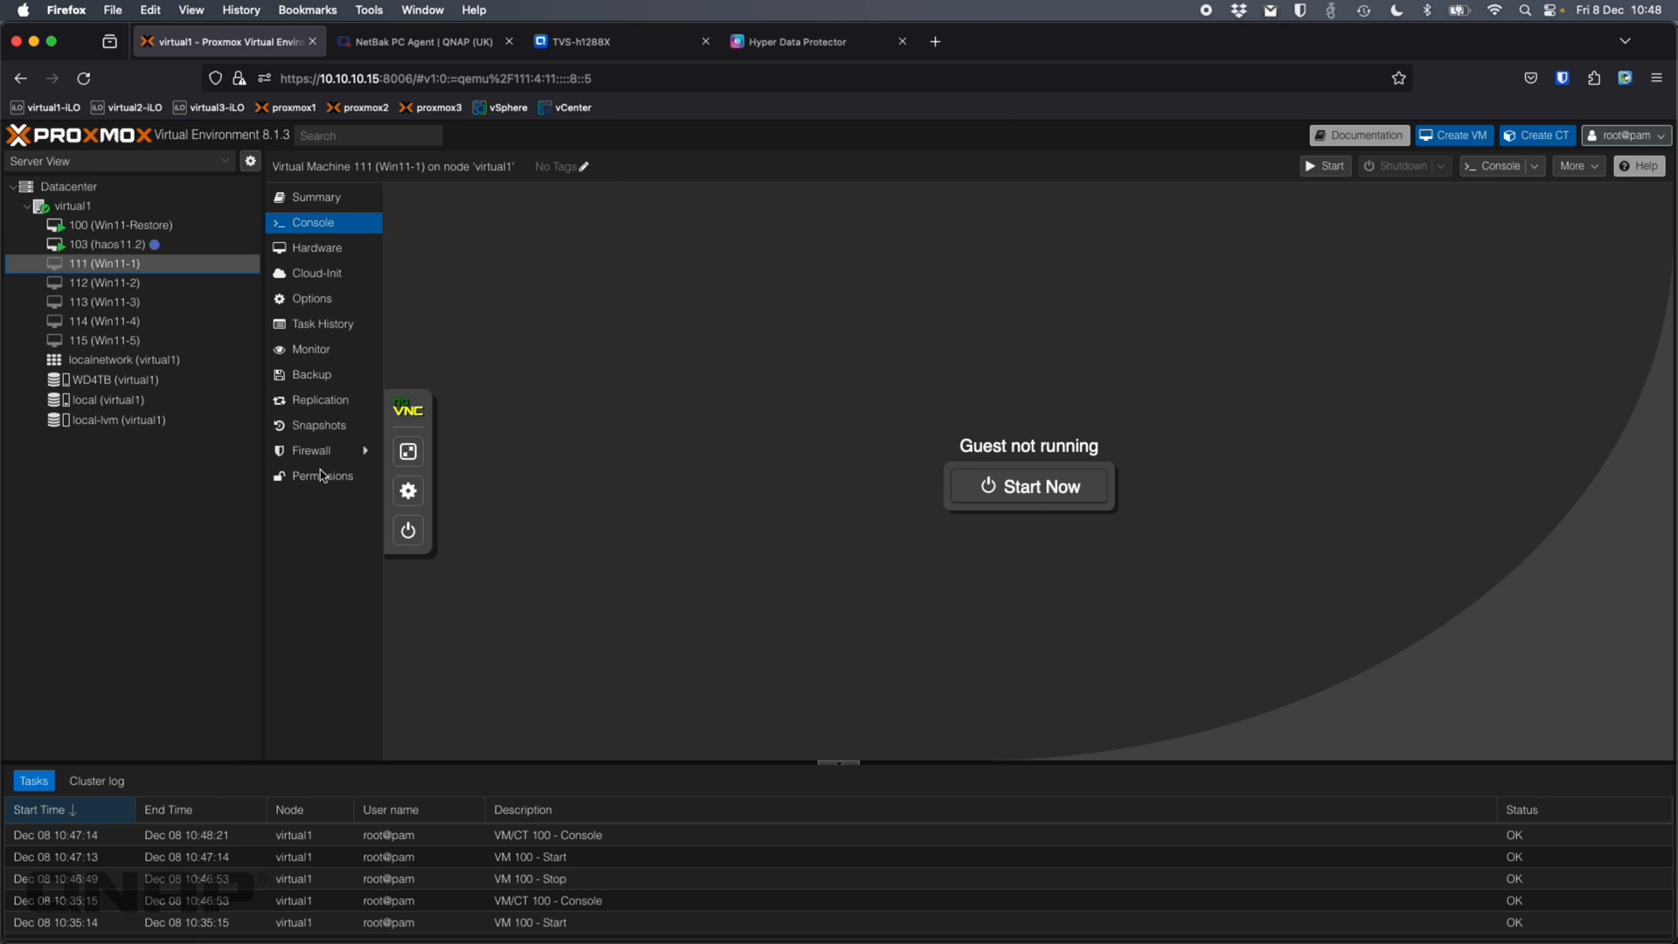
pyautogui.click(457, 45)
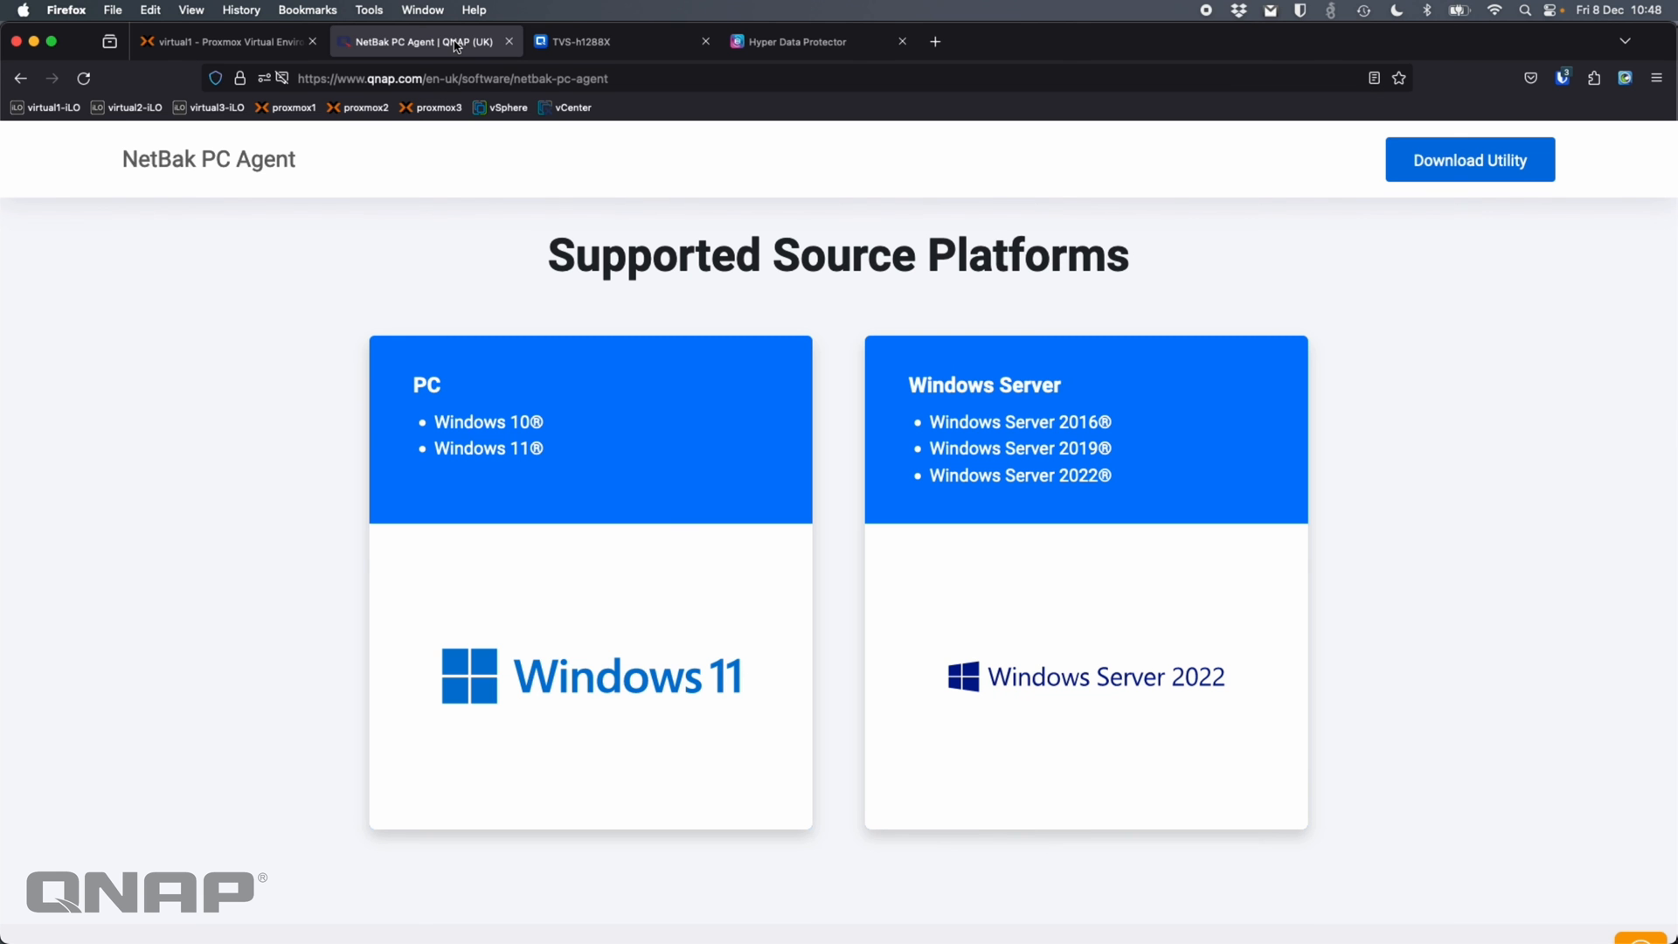
# Go to the Hyper Data Protector Overview showing the BMR_1 restore logged as Successful
pyautogui.click(584, 46)
pyautogui.click(811, 46)
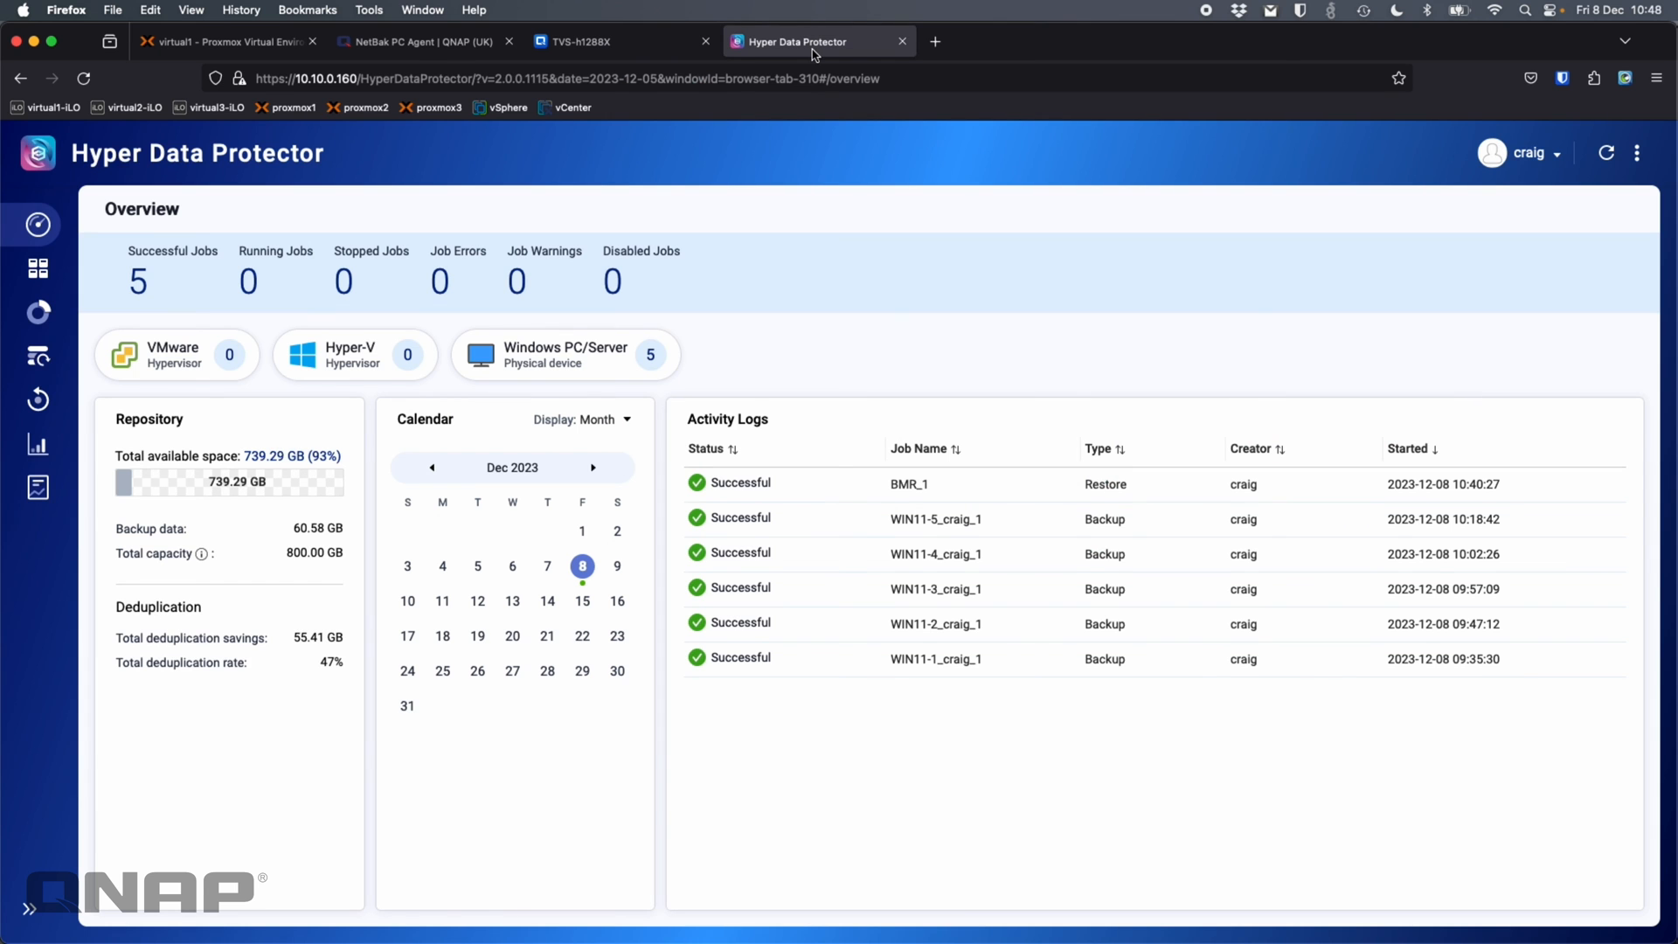